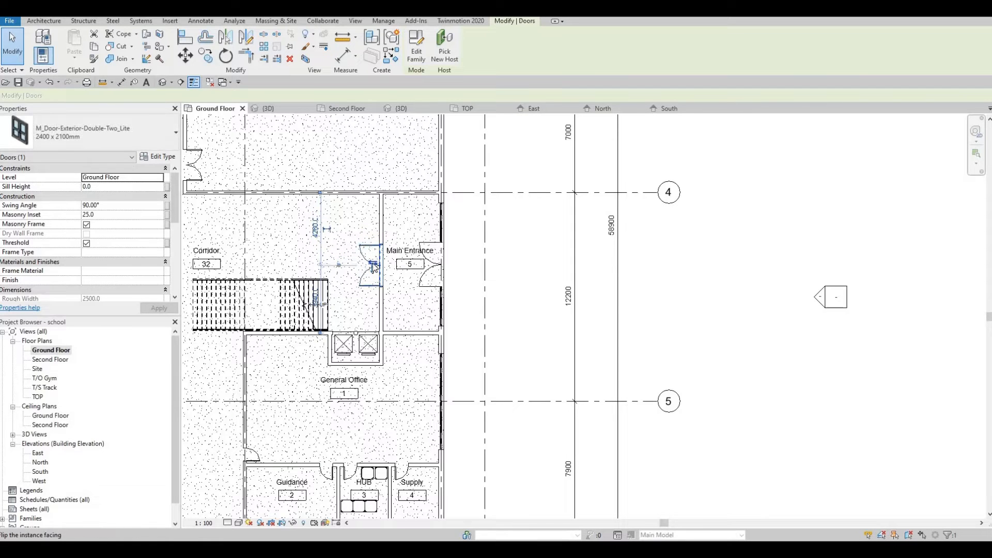
Step: Create a new in-place component in the Generic Models category with the name Generic Models 1
key("Up")
key("Escape")
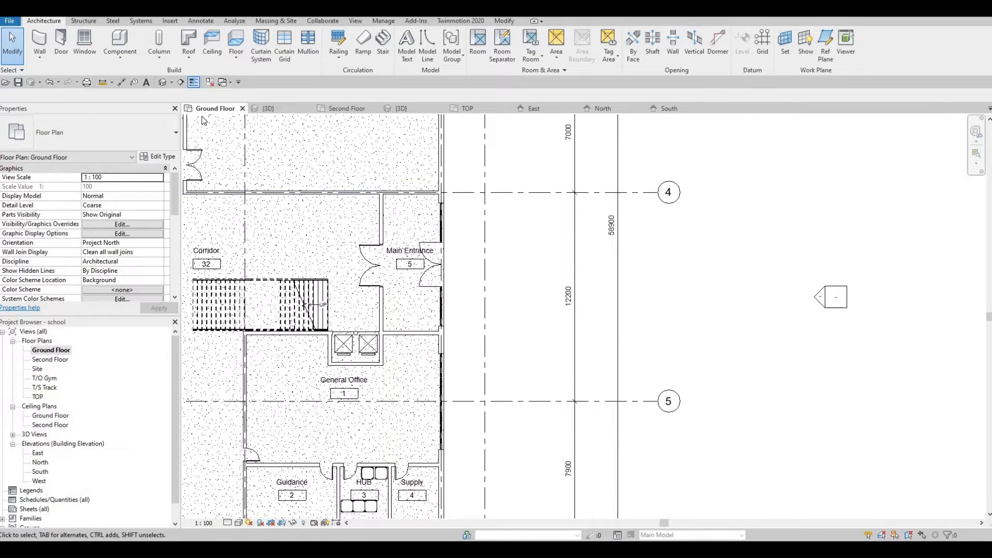
left_click(121, 58)
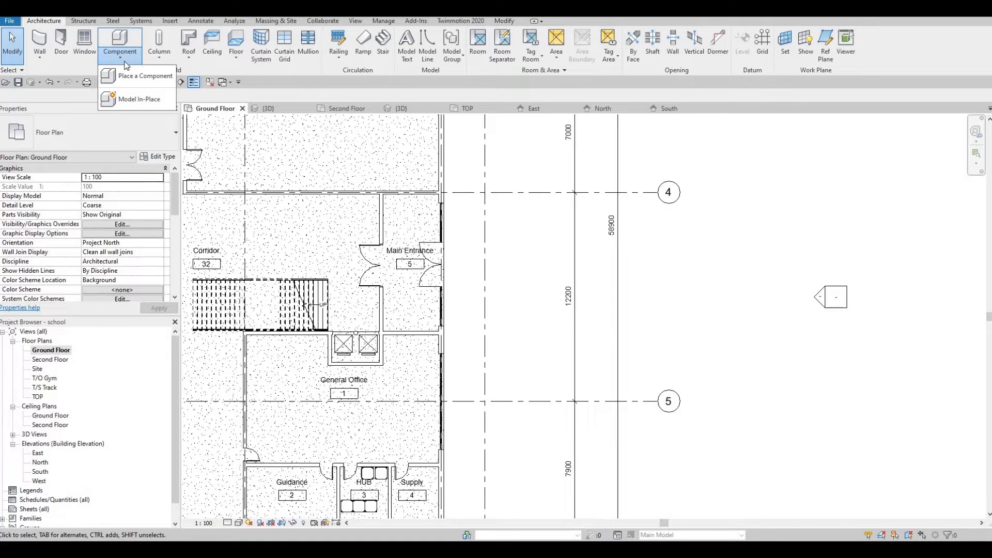
left_click(128, 99)
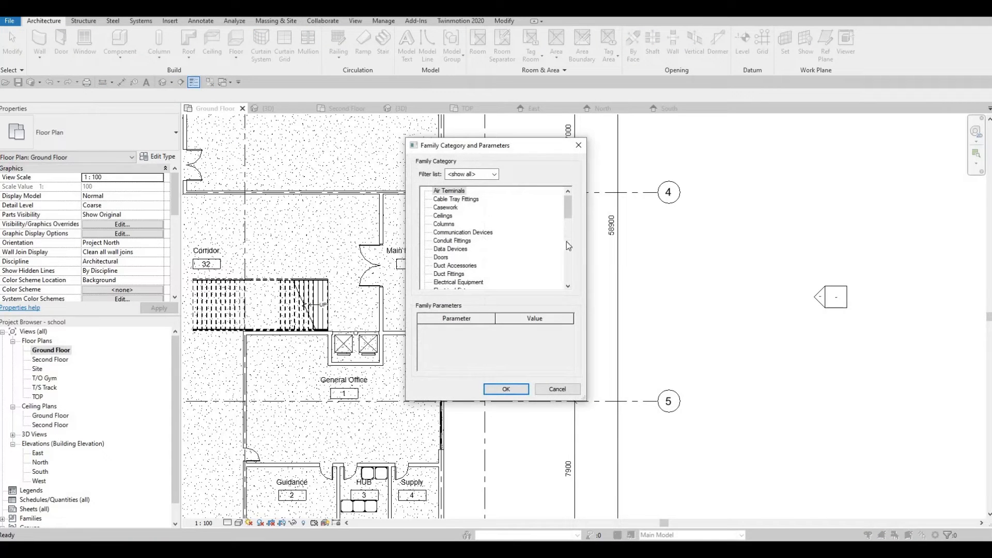
scroll(566, 246, "down", 6)
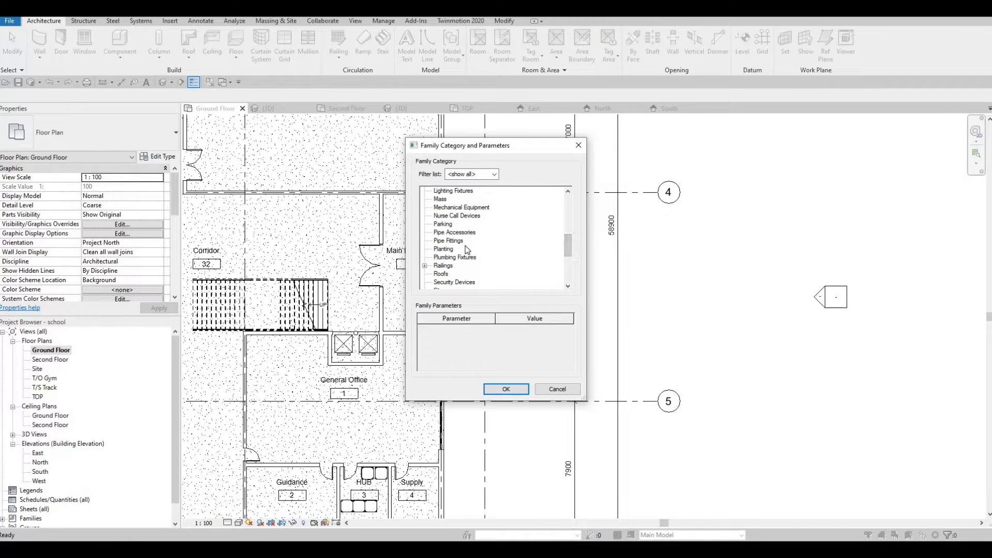
scroll(465, 246, "up", 1)
left_click(452, 199)
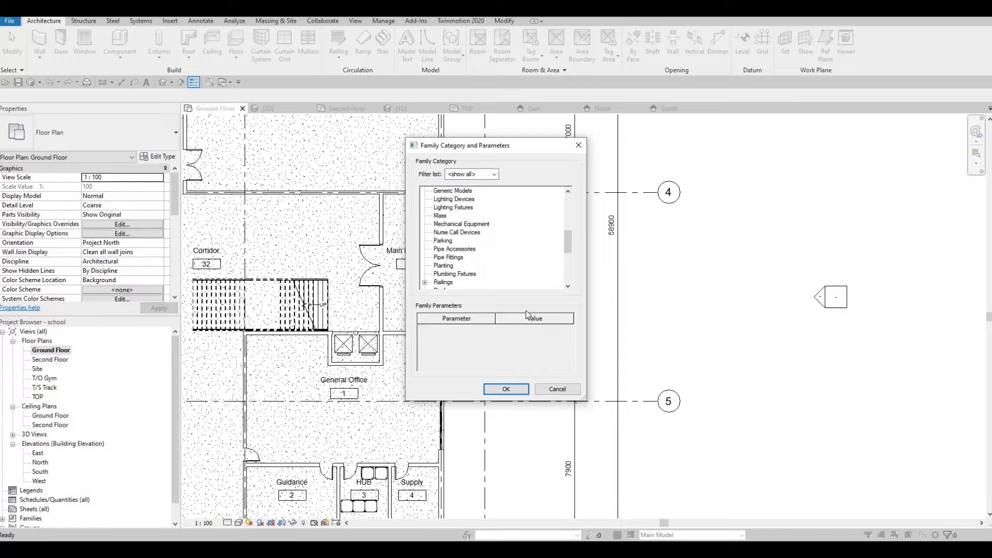
left_click(500, 393)
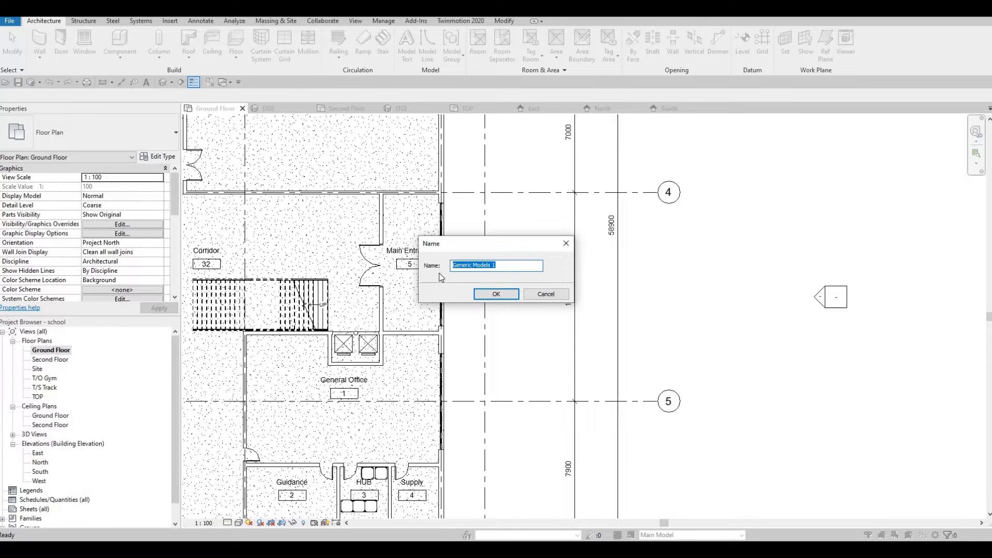
left_click(480, 296)
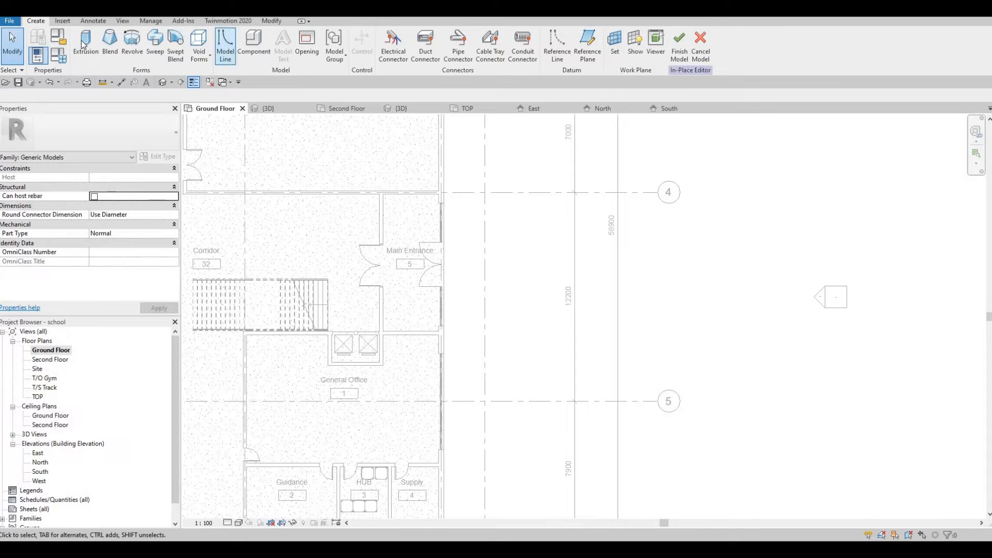
Step: Start an extrusion and sketch a rectangle about 4260 by 8300 mm against the exterior wall in front of the Main Entrance
left_click(84, 44)
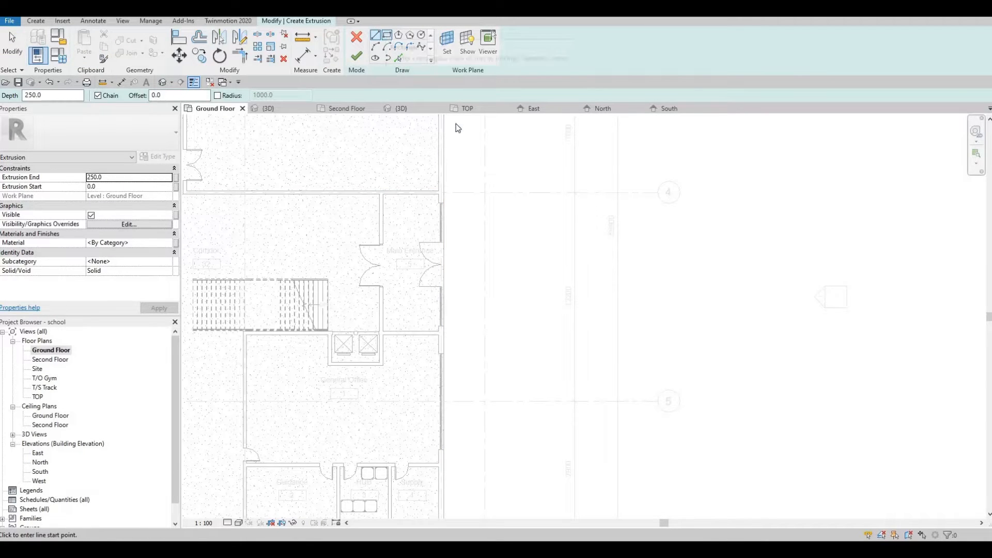
left_click(474, 255)
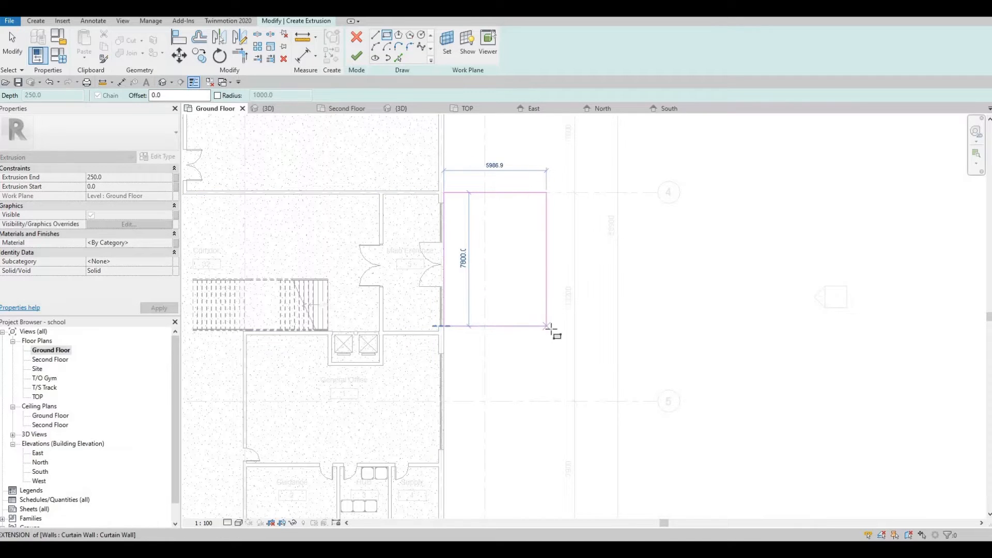
left_click(517, 331)
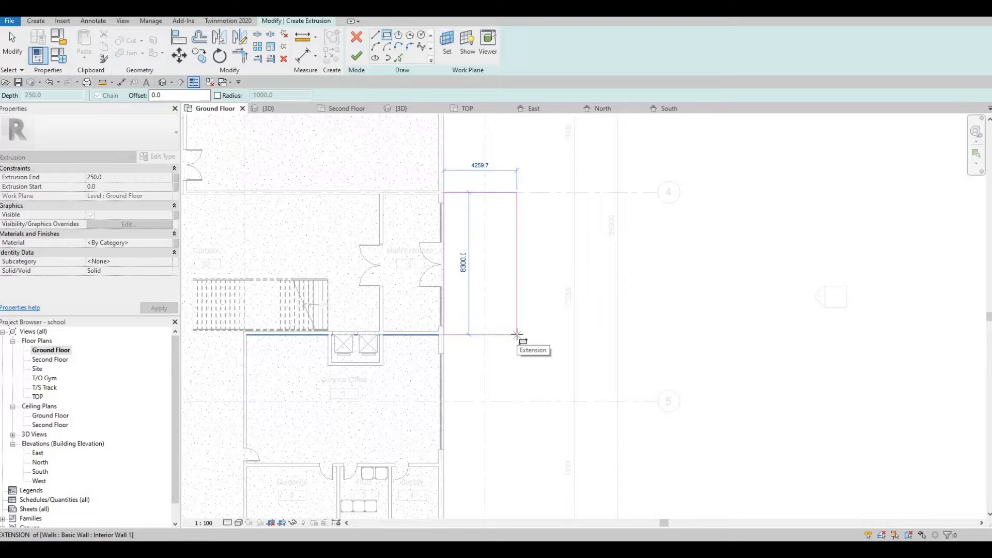
left_click(516, 333)
key("Escape")
key("Escape")
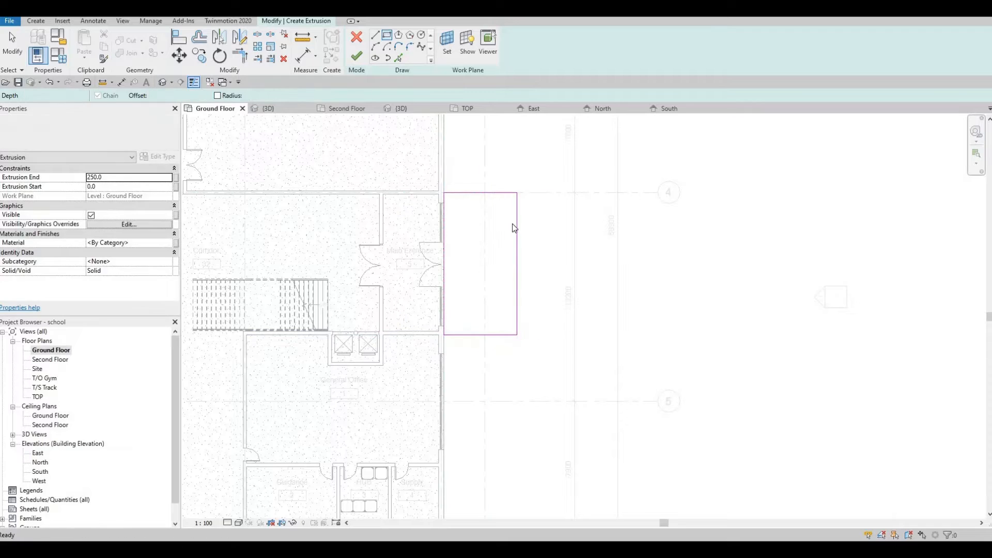
Step: Set the rectangle's projection from the exterior wall to 4000 mm
left_click(473, 334)
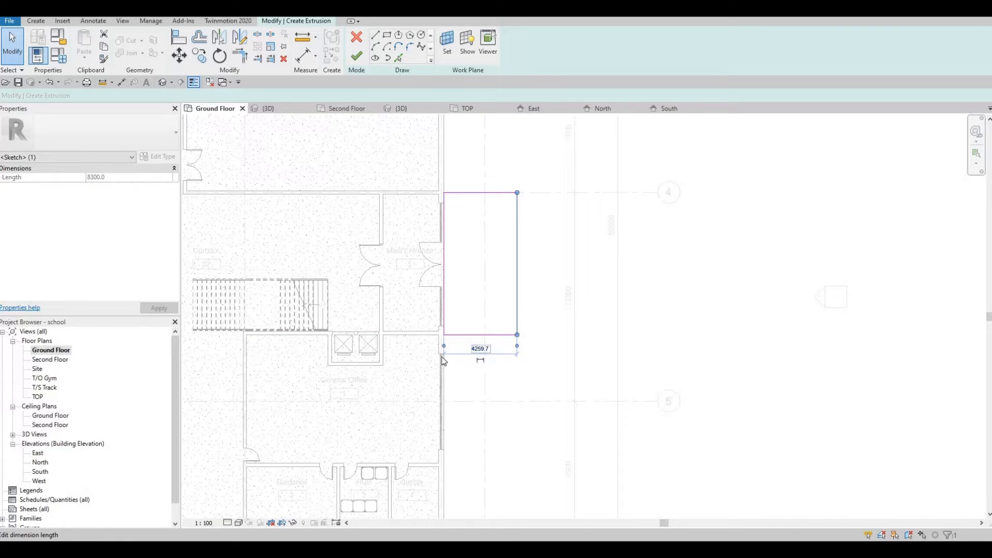
left_click(476, 350)
type("400")
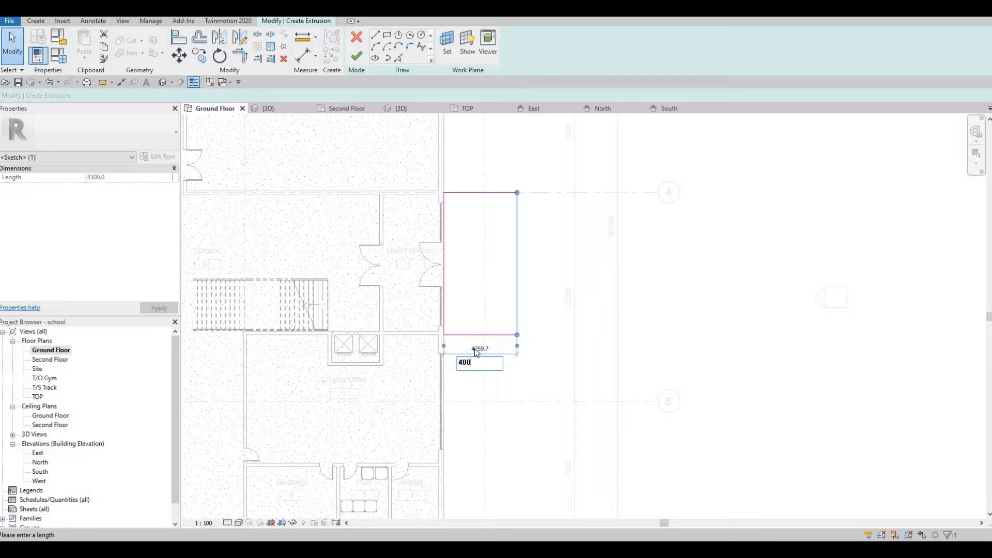
type("0")
key("Return")
left_click(521, 206)
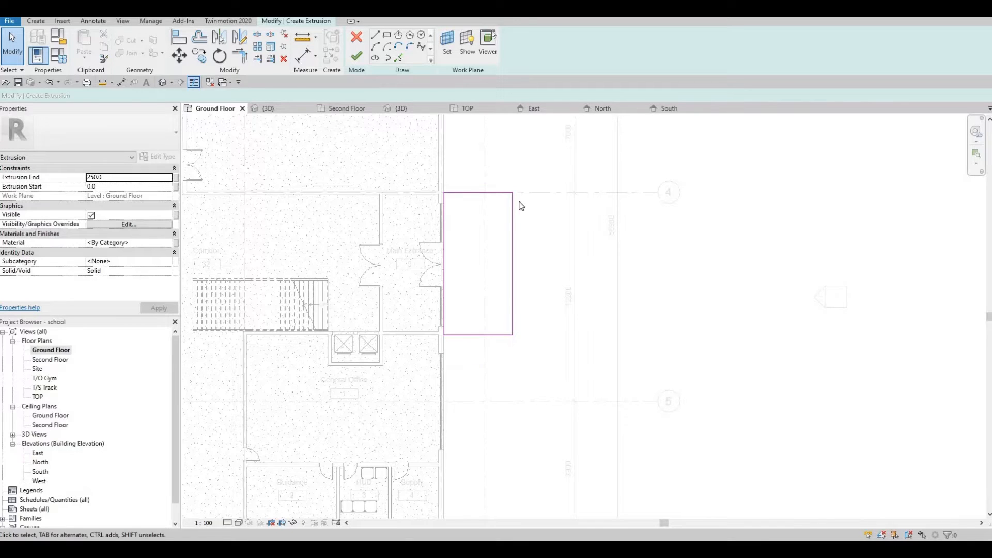
Step: Align the rectangle's two short edges with the faces of the walls enclosing the Main Entrance, and finish the 250 mm deep extrusion
scroll(442, 191, "up", 1)
scroll(440, 197, "up", 1)
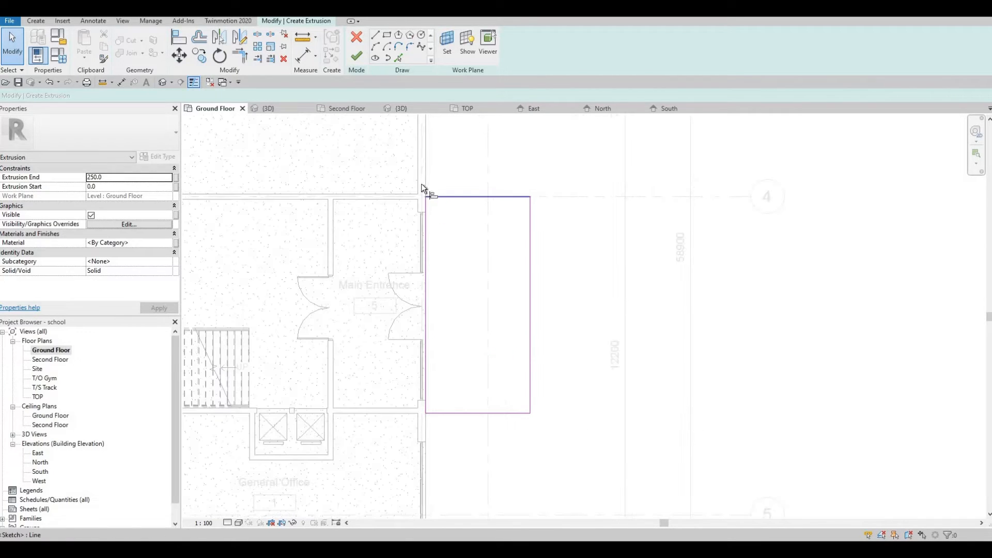
key("a")
key("l")
left_click(410, 195)
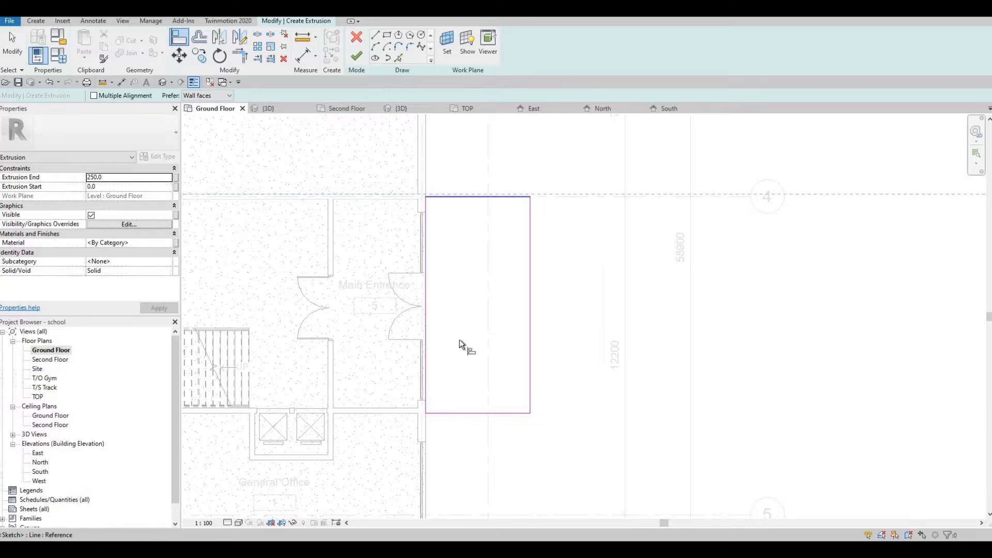
left_click(399, 413)
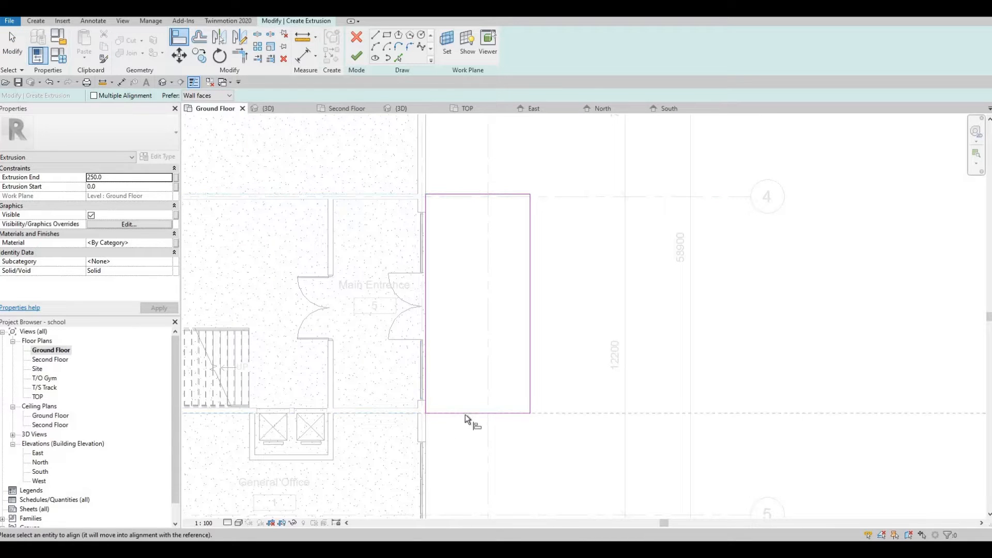
left_click(465, 413)
key("Escape")
key("Escape")
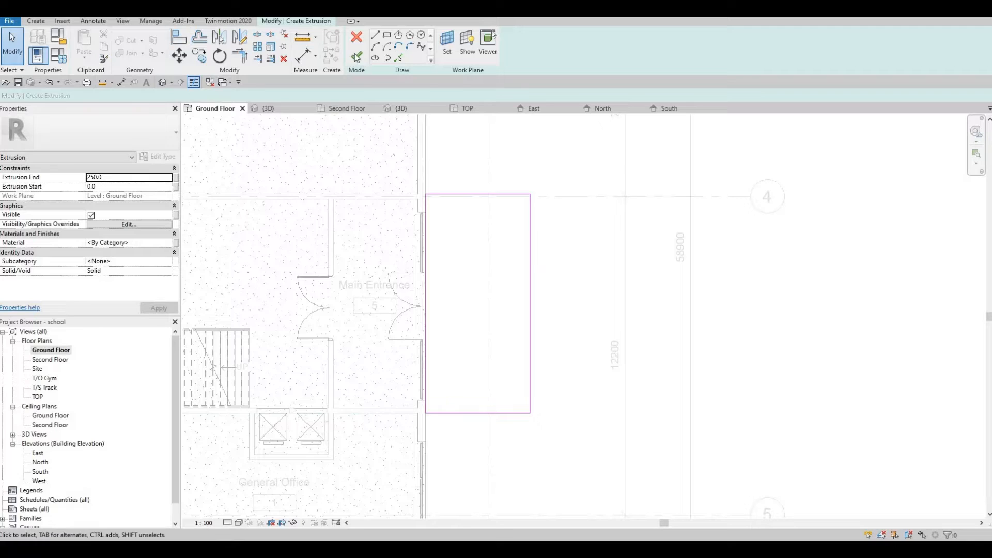
left_click(356, 56)
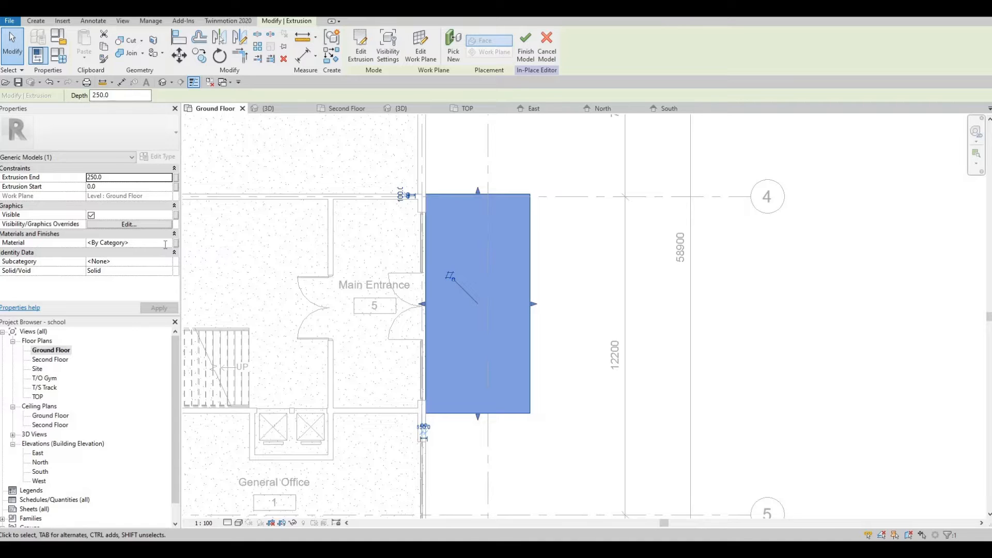
Step: Assign the Sash material to the extrusion and finish the in-place model
left_click(165, 244)
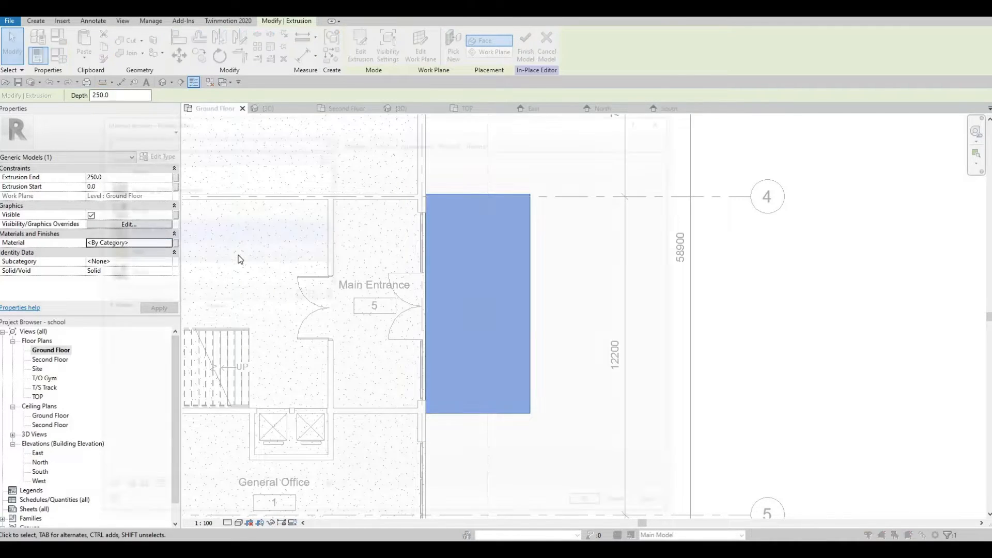
left_click(168, 242)
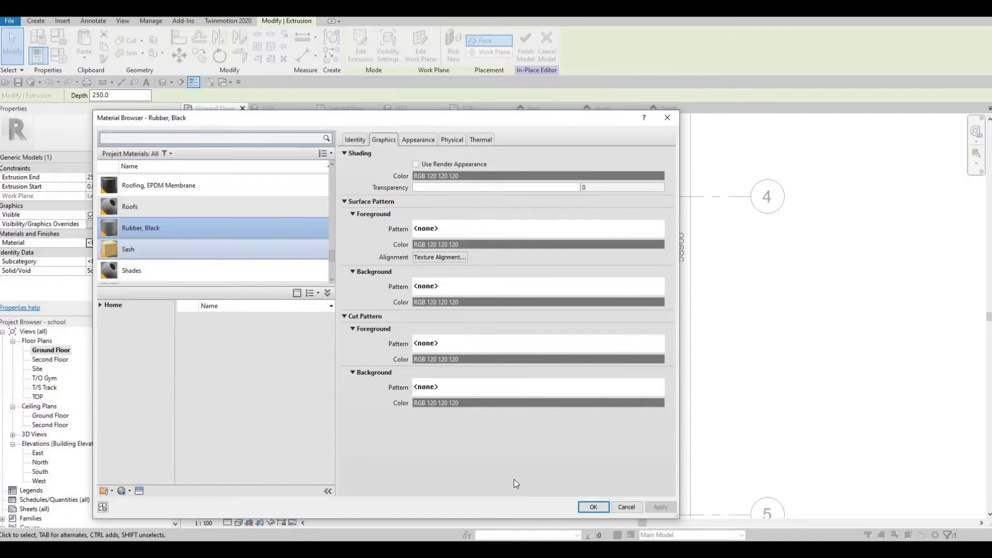
left_click(150, 249)
key("Return")
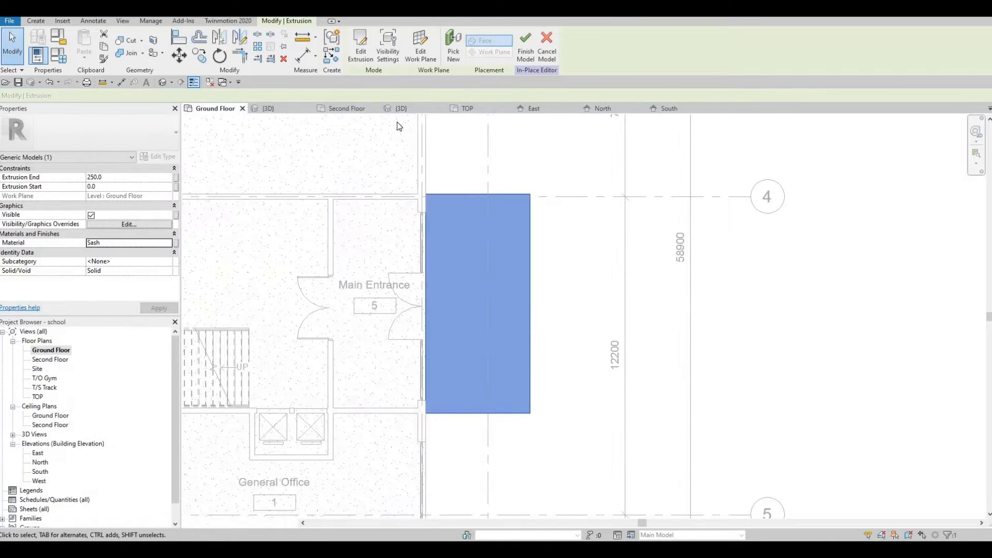
left_click(525, 51)
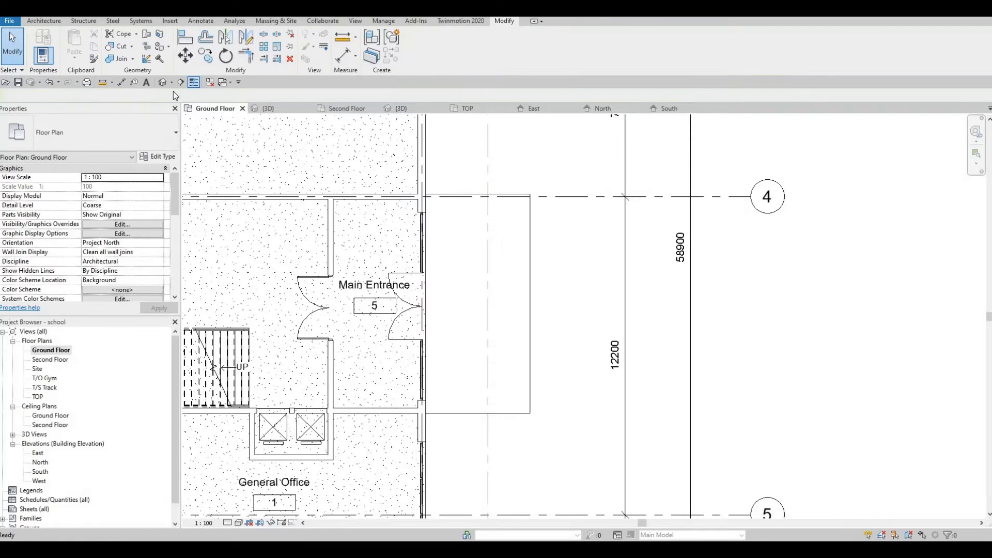
Step: In the 3D view, raise the extrusion's upper and lower faces to form a thin canopy slab above the entrance doors
left_click(161, 85)
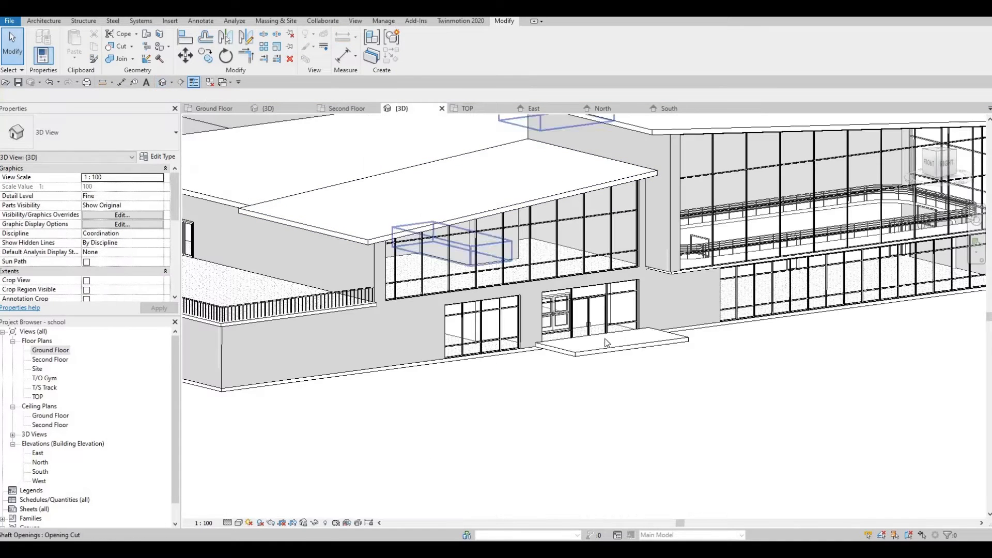
left_click(610, 339)
scroll(611, 340, "up", 4)
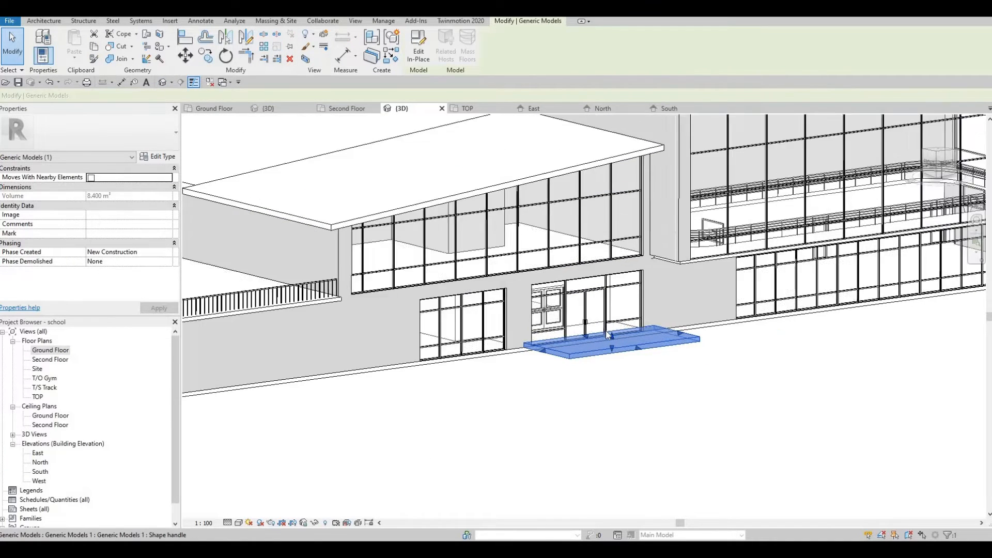
left_click_drag(611, 337, 615, 194)
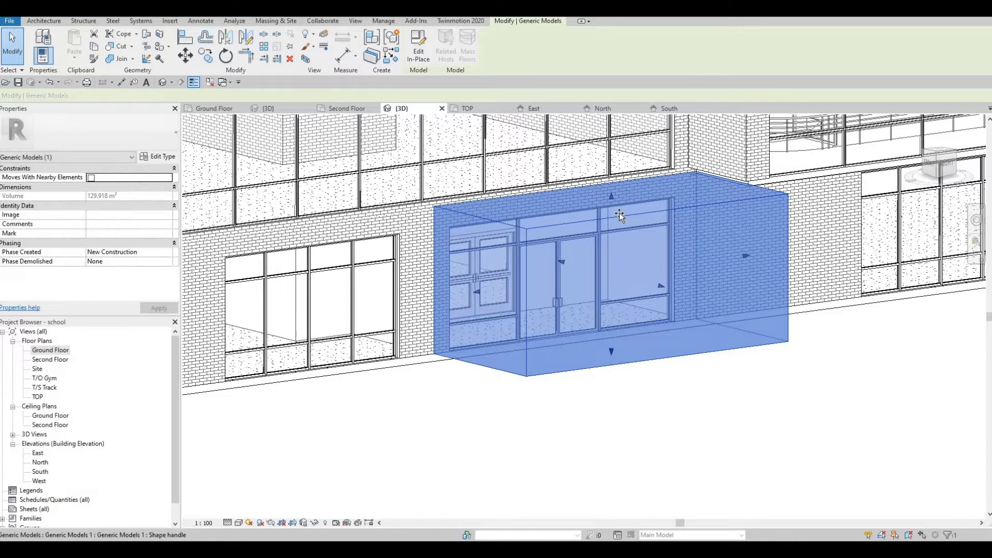
left_click_drag(620, 203, 615, 206)
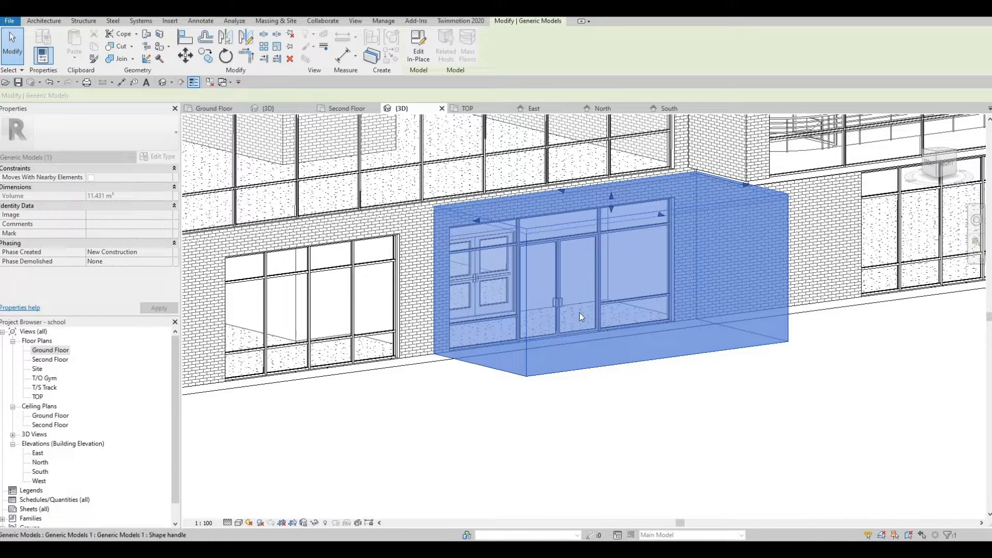
key("Escape")
Step: Shorten the canopy slab's projection by moving its outer face towards the building, and inspect it from several sides
middle_click_drag(579, 312, 428, 232, "shift")
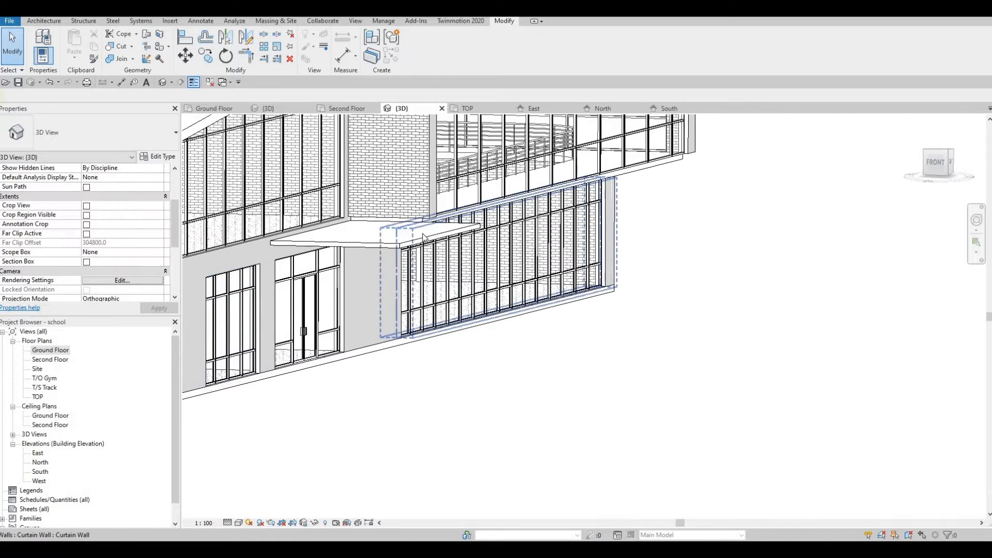
left_click(417, 240)
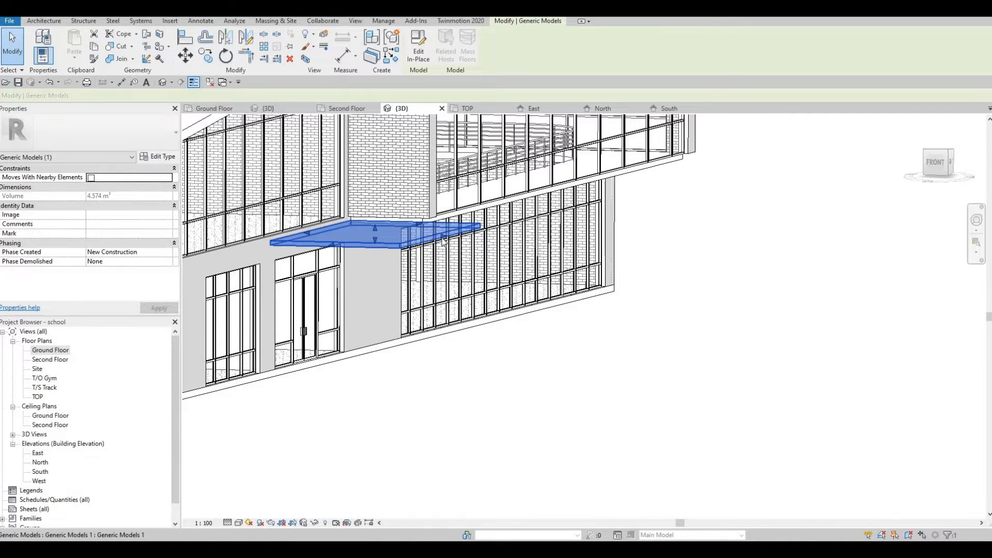
left_click_drag(442, 230, 408, 258)
key("Escape")
middle_click_drag(377, 289, 316, 339, "shift")
scroll(378, 304, "up", 3)
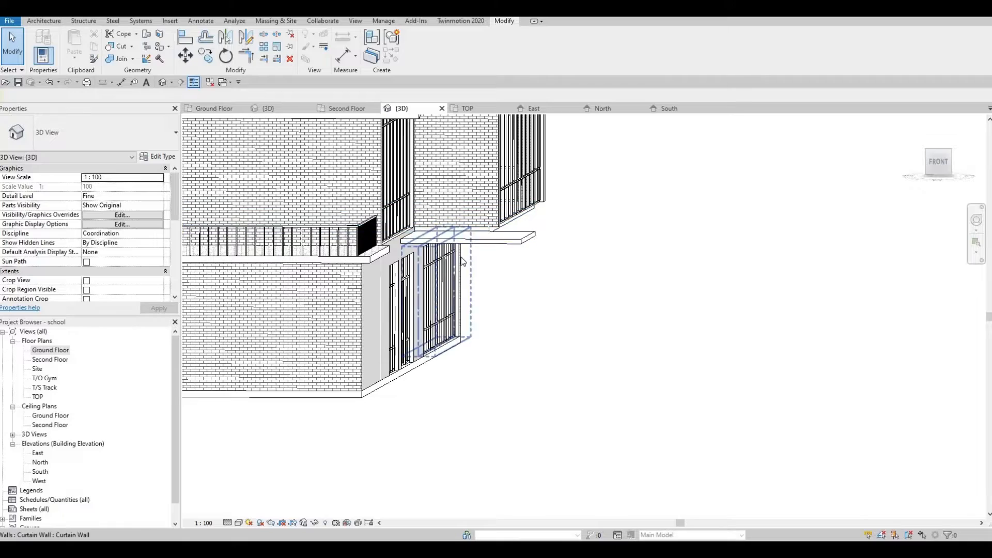
middle_click_drag(455, 258, 260, 242, "shift")
middle_click_drag(769, 222, 587, 209, "shift")
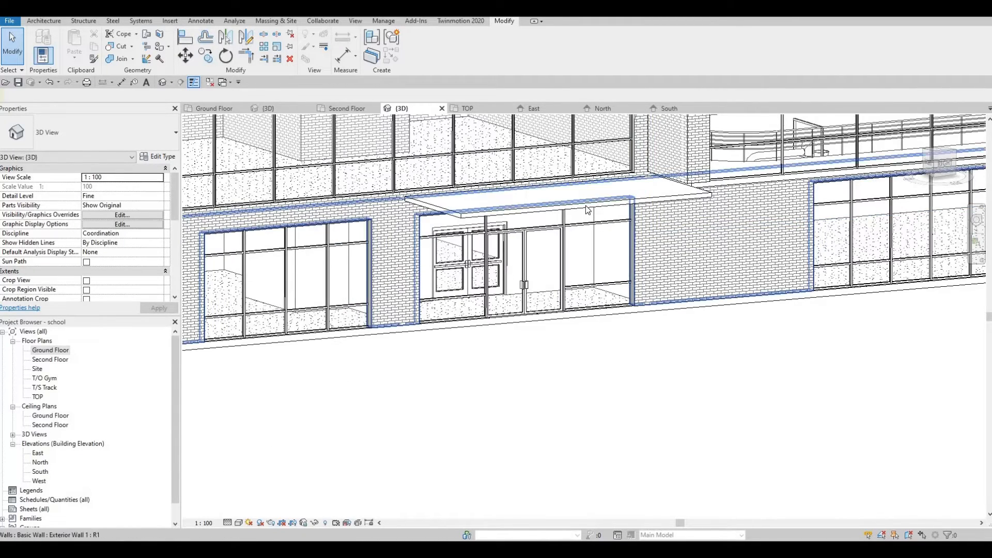
Step: Thicken the canopy slab by pulling its underside down slightly over the entrance doors
left_click(560, 191)
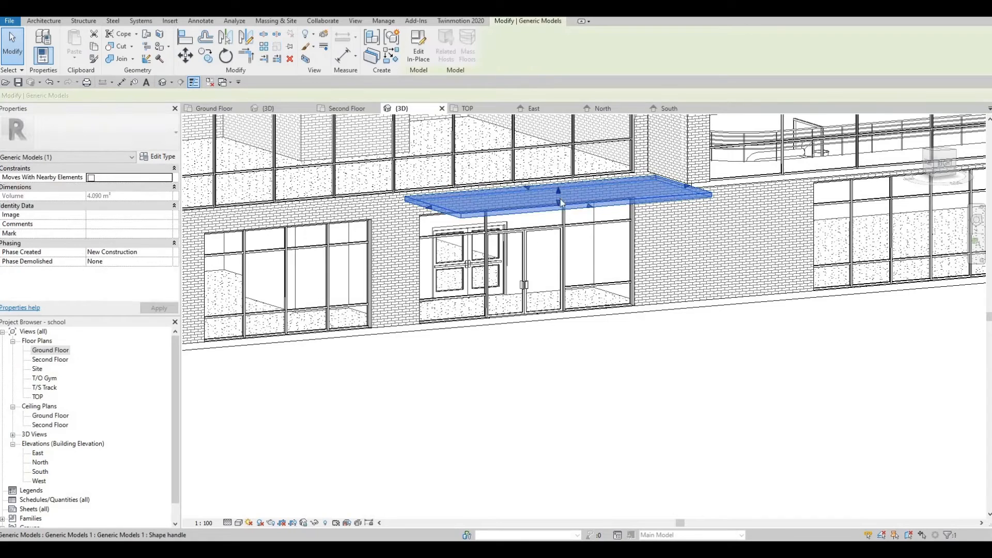
left_click_drag(560, 200, 545, 228)
key("Escape")
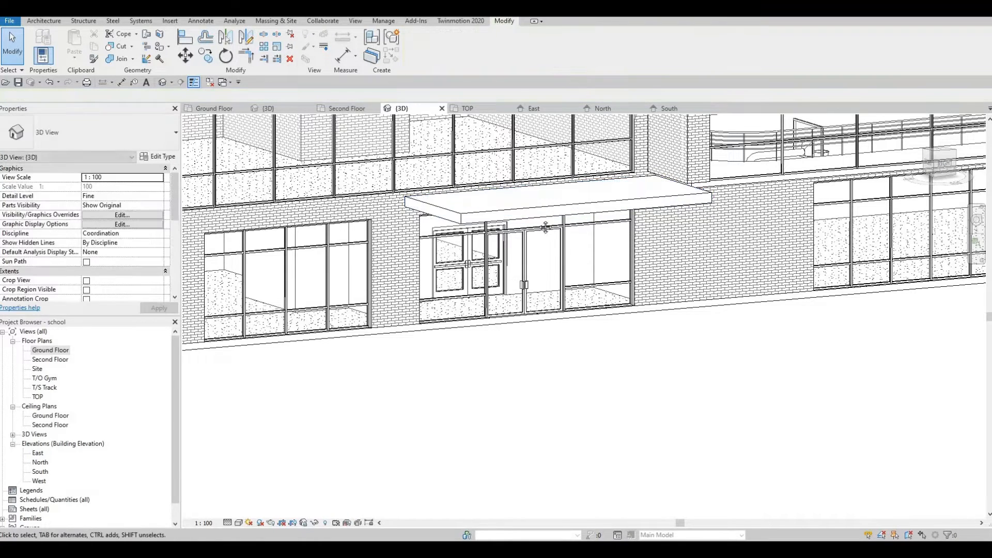
middle_click_drag(420, 283, 361, 283)
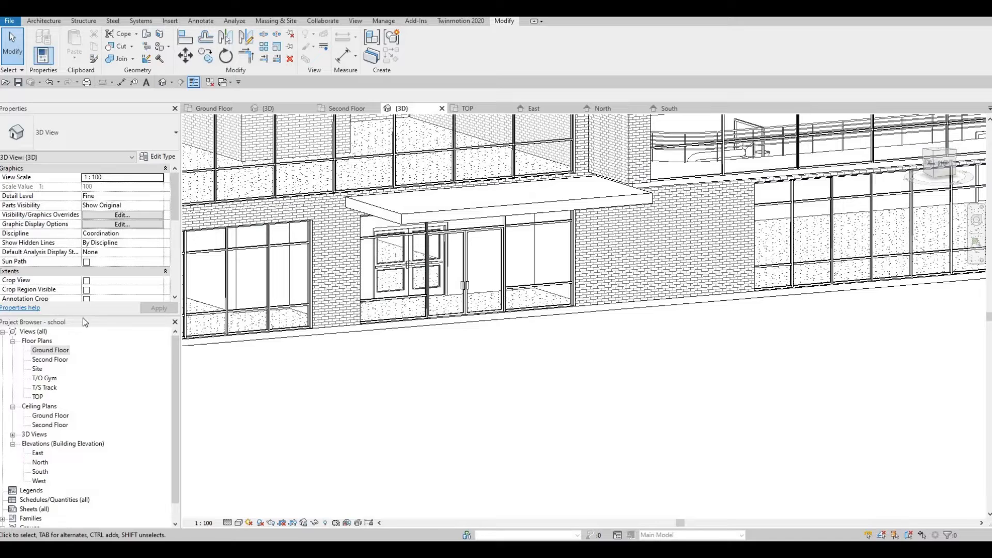
Step: Check the Ground Floor and Second Floor plans around the Main Entrance, ending in the Ground Floor plan
double_click(57, 350)
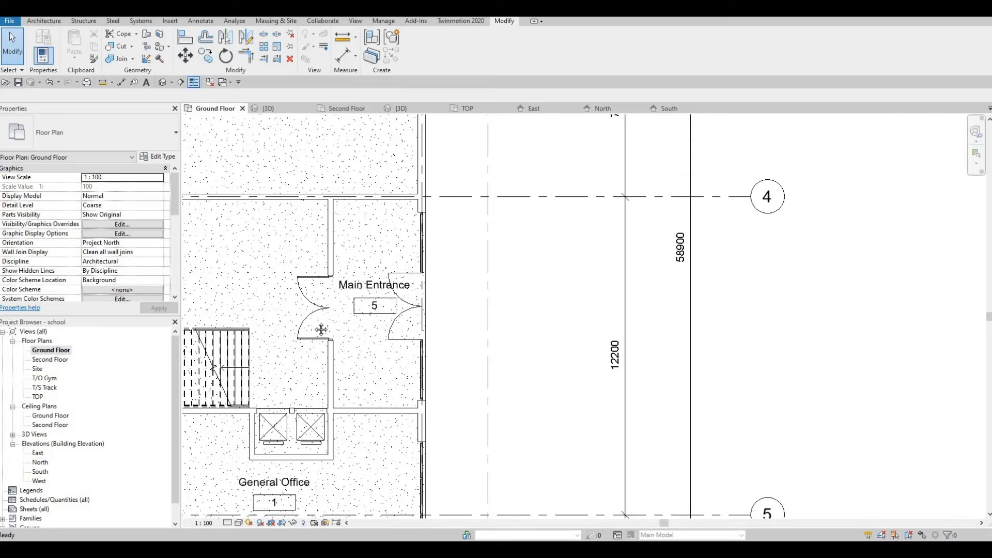
double_click(52, 359)
scroll(442, 310, "down", 5)
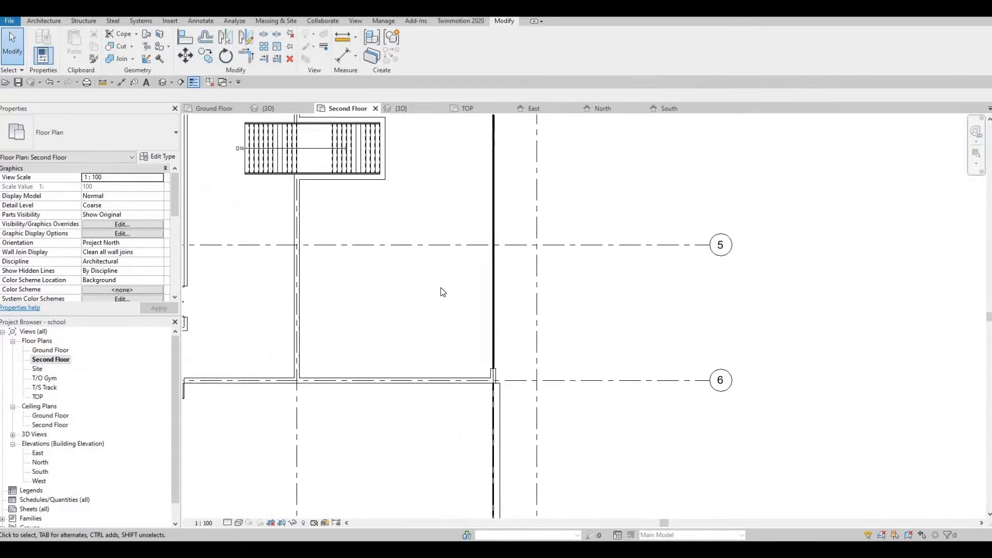
scroll(434, 289, "down", 3)
scroll(426, 279, "up", 6)
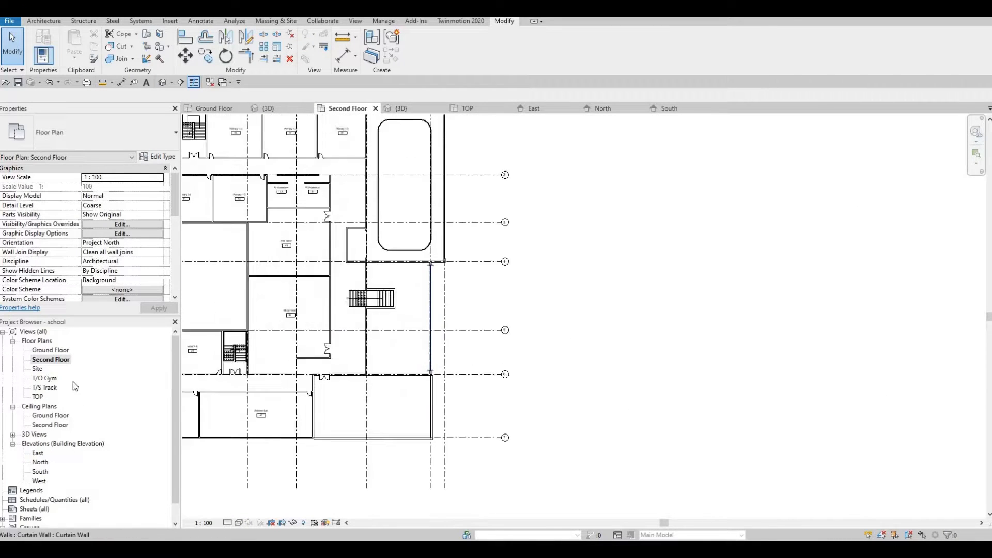
double_click(47, 350)
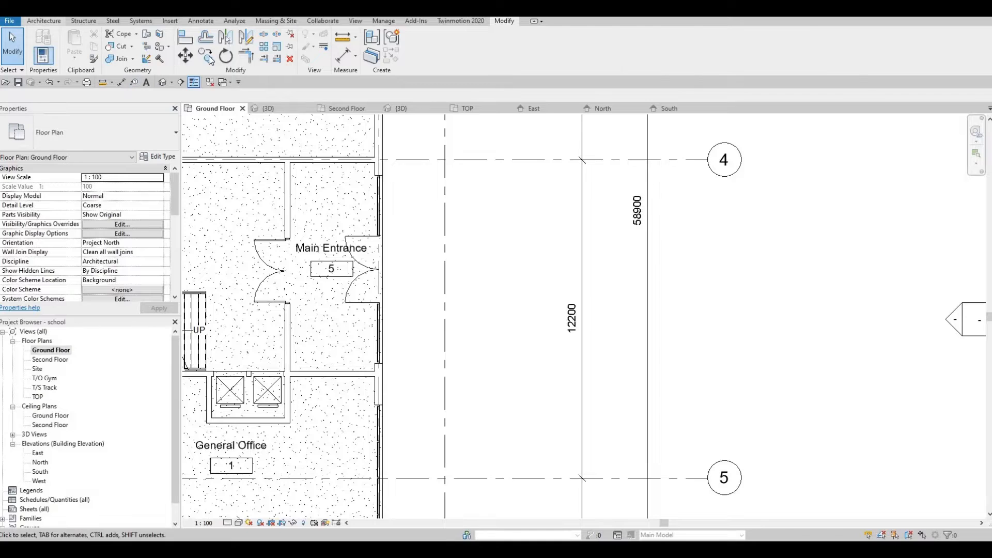
scroll(210, 60, "up", 13)
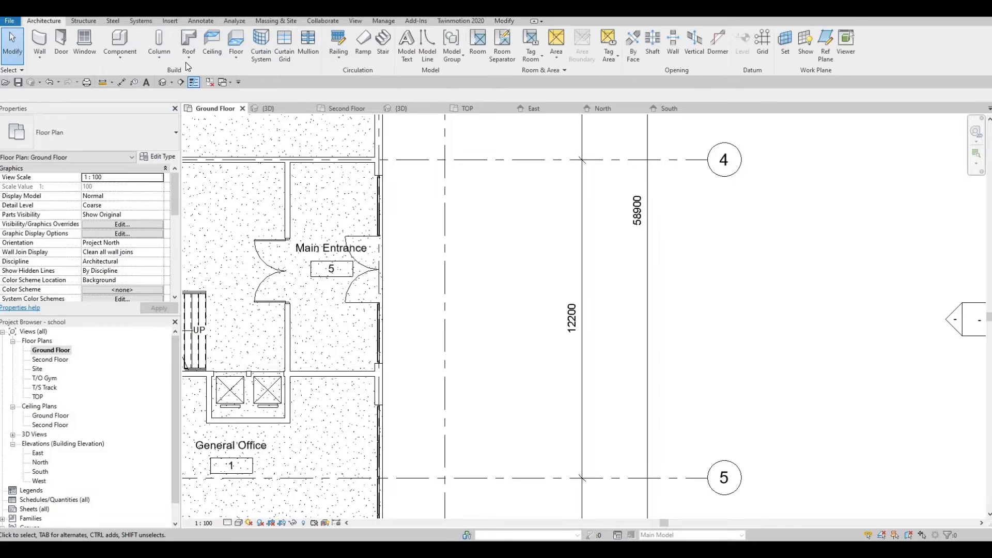
left_click(118, 56)
left_click(130, 99)
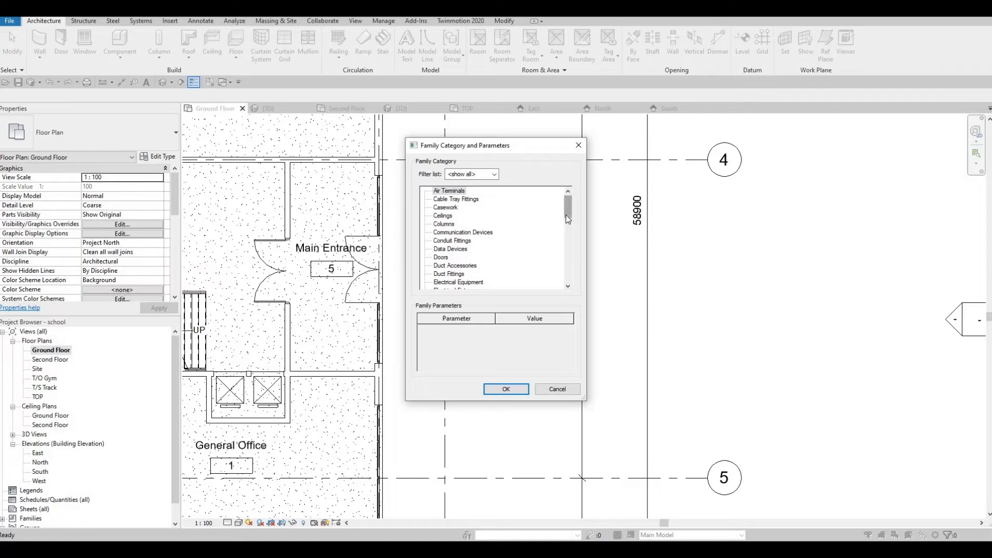
key("Escape")
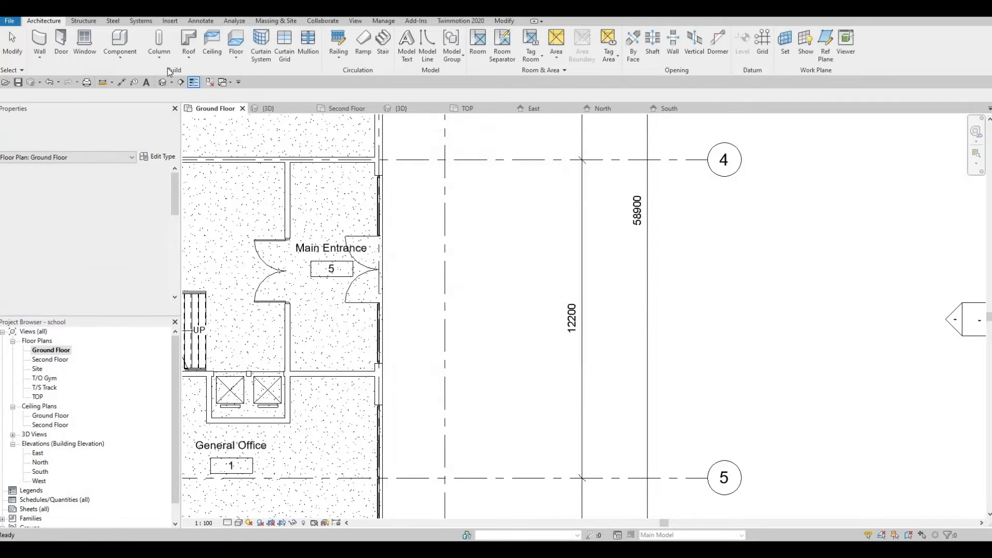
Step: Place two 457 x 475mm architectural rectangular columns in front of the Main Entrance, about 7700 mm apart
left_click(159, 58)
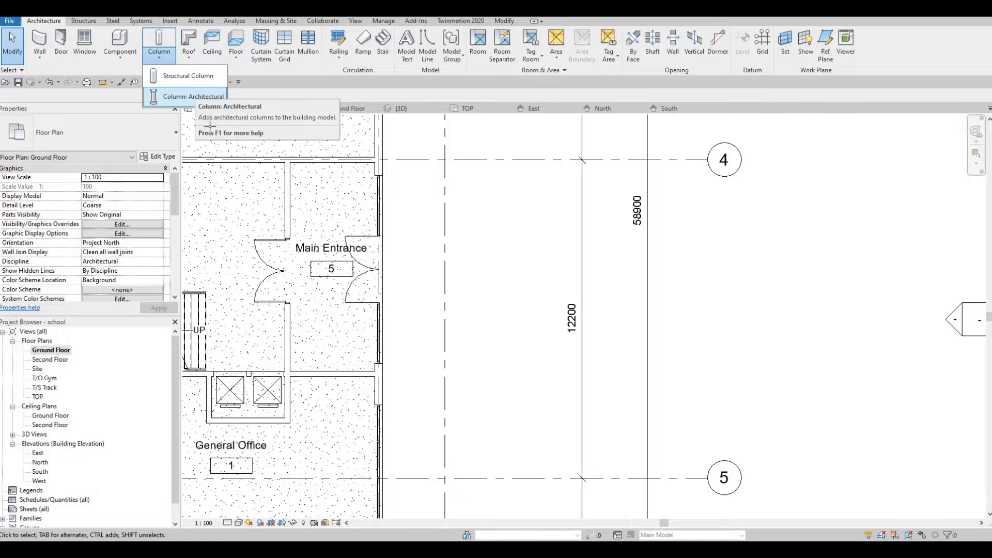
left_click(194, 97)
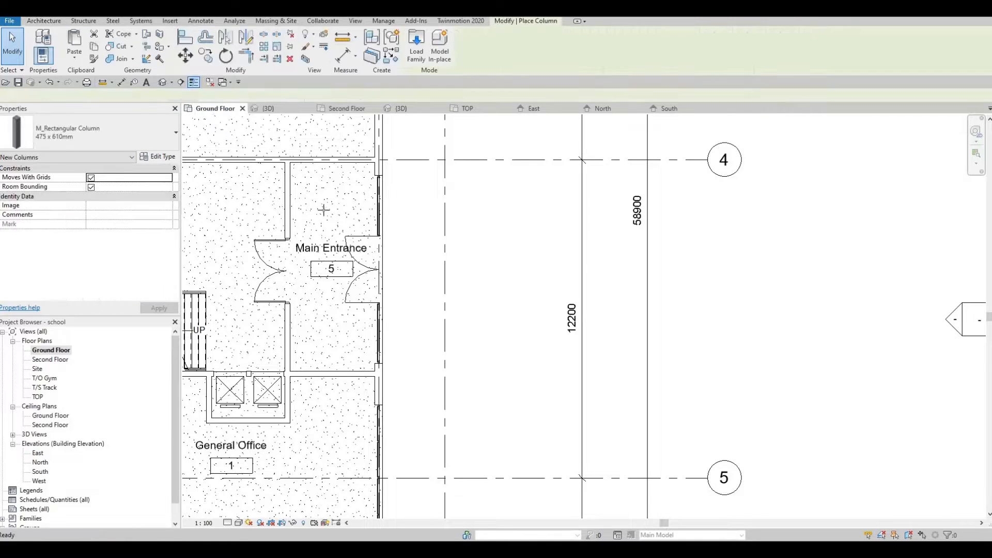
left_click(135, 146)
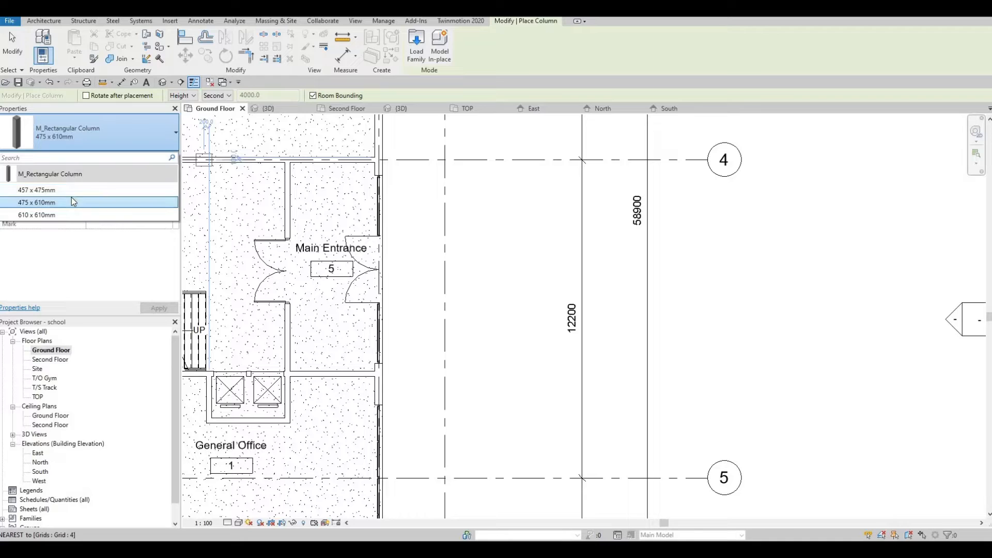
left_click(398, 184)
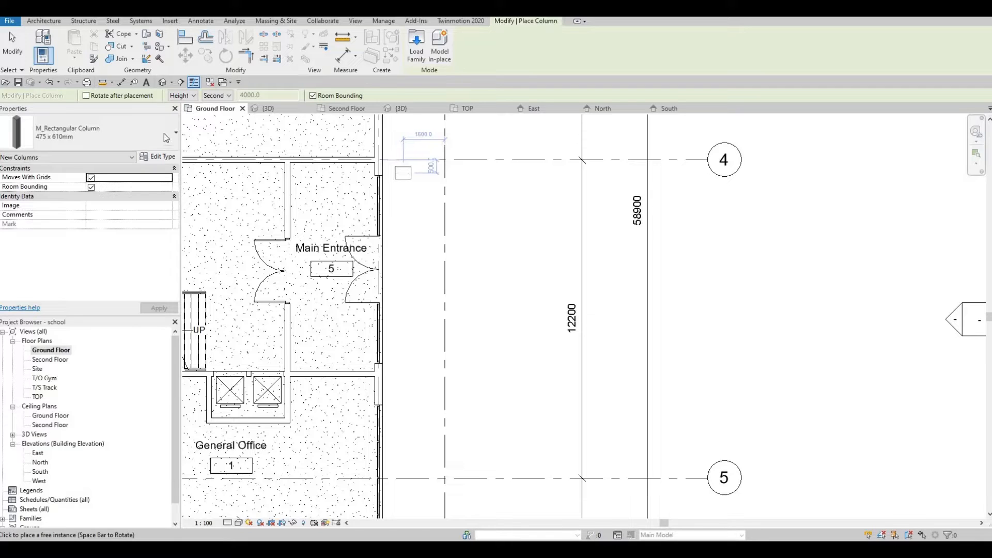
left_click(89, 133)
left_click(86, 193)
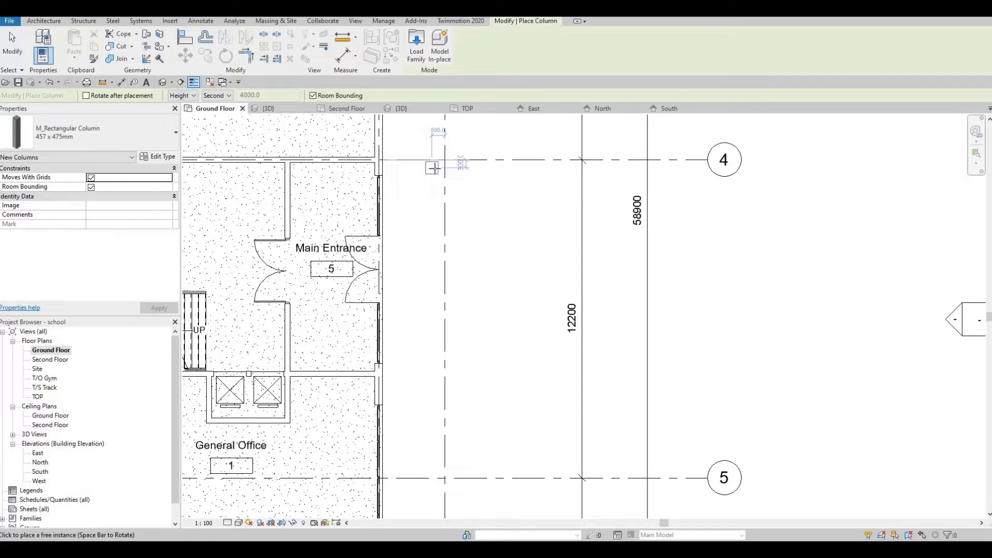
left_click(436, 360)
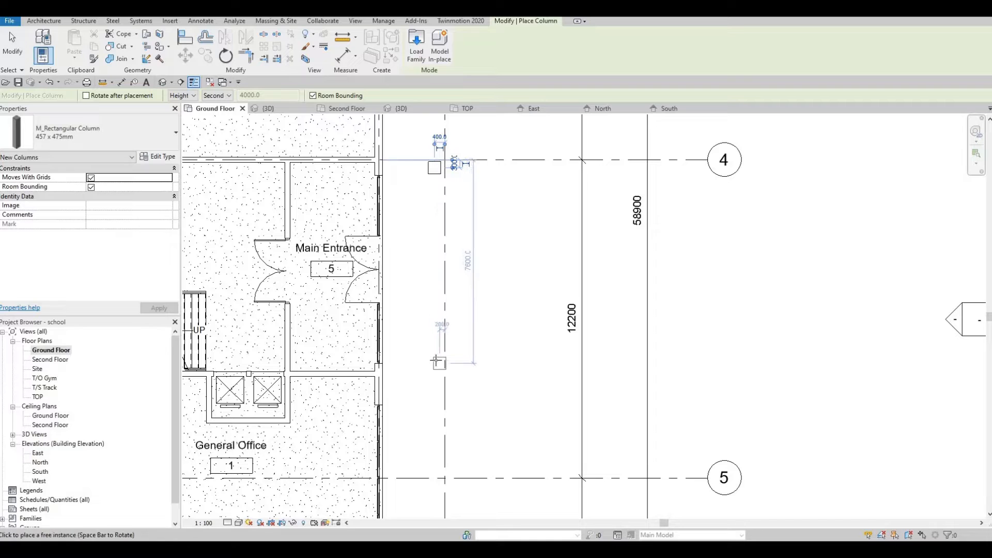
key("Escape")
key("Escape")
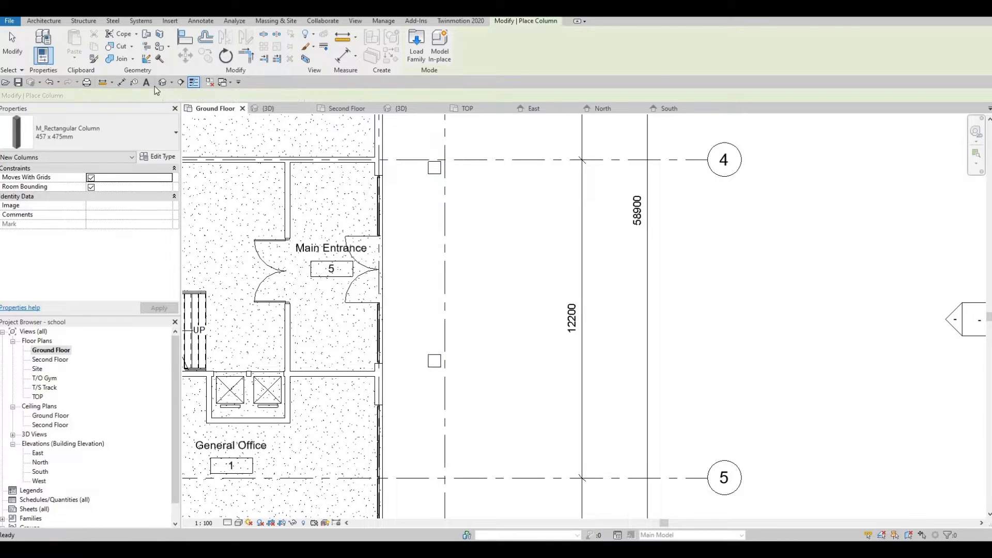
Step: In the 3D view, try to attach the top of one entrance column to the canopy slab
left_click(401, 108)
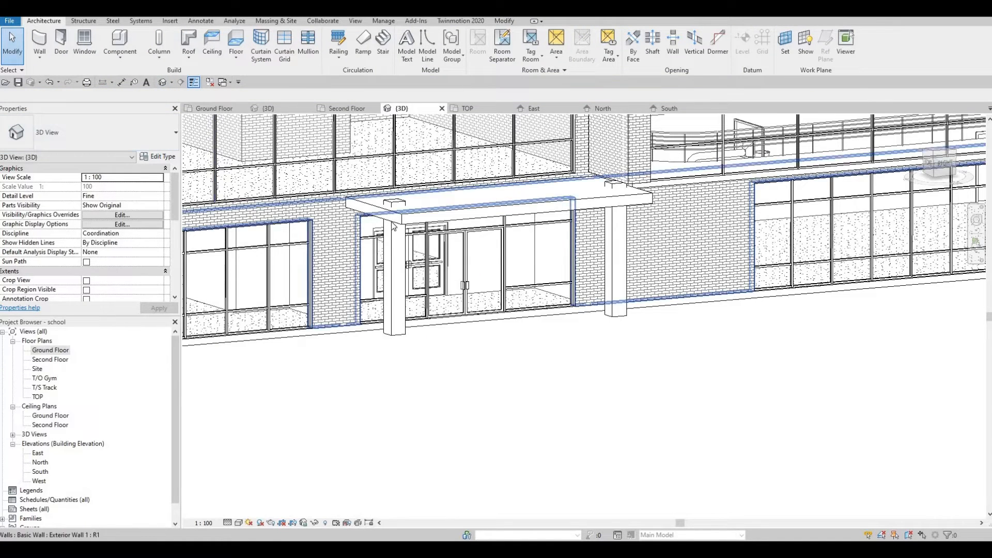
left_click(395, 214)
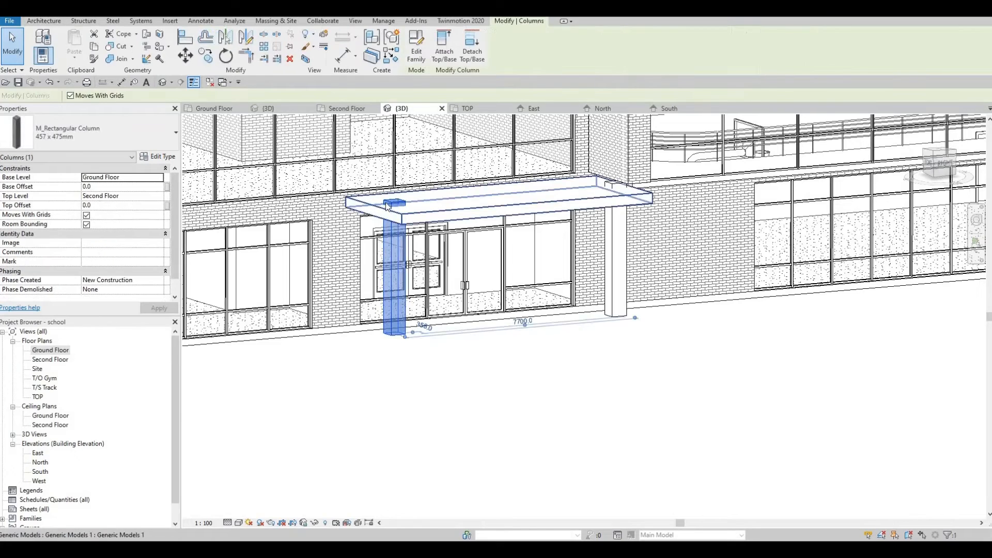
scroll(398, 220, "up", 2)
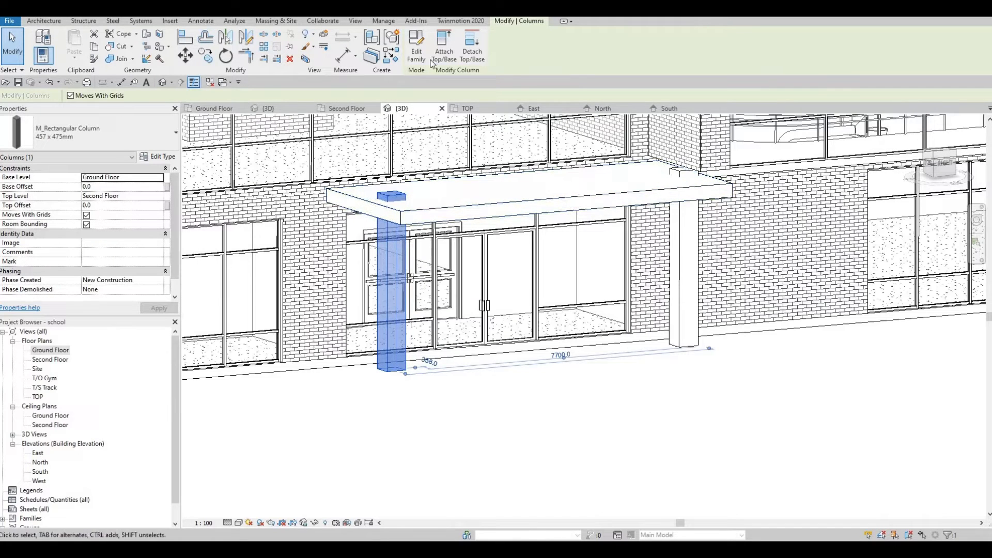
left_click(409, 216)
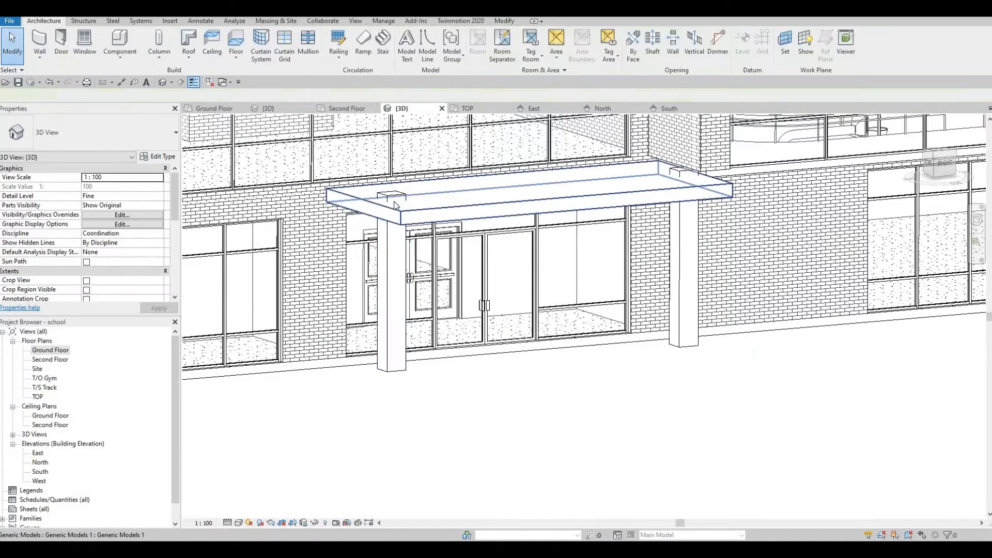
left_click(391, 196)
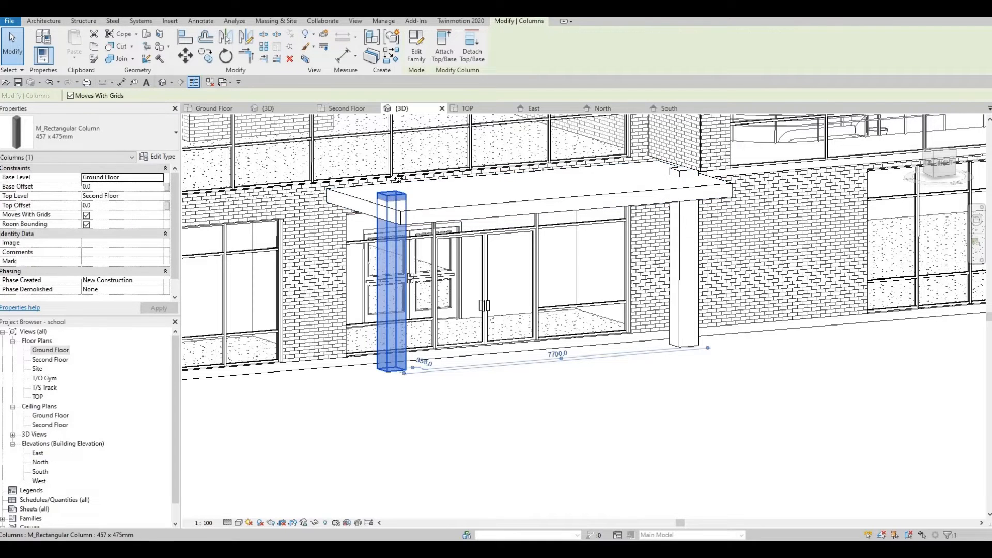
left_click(440, 54)
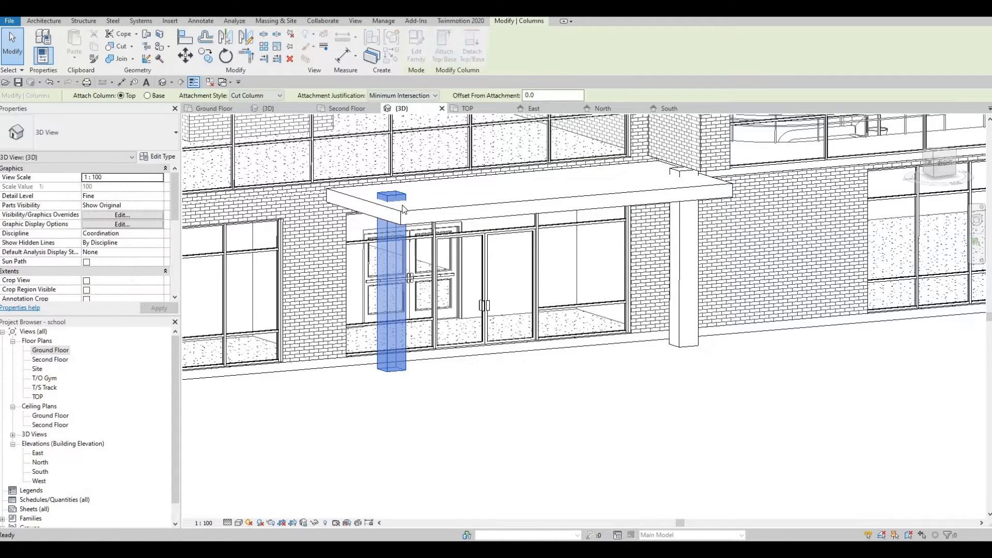
middle_click_drag(391, 345, 437, 187, "shift")
left_click(430, 194)
Step: Raise the canopy slab's upper face slightly to reach the tops of the columns
left_click(428, 219)
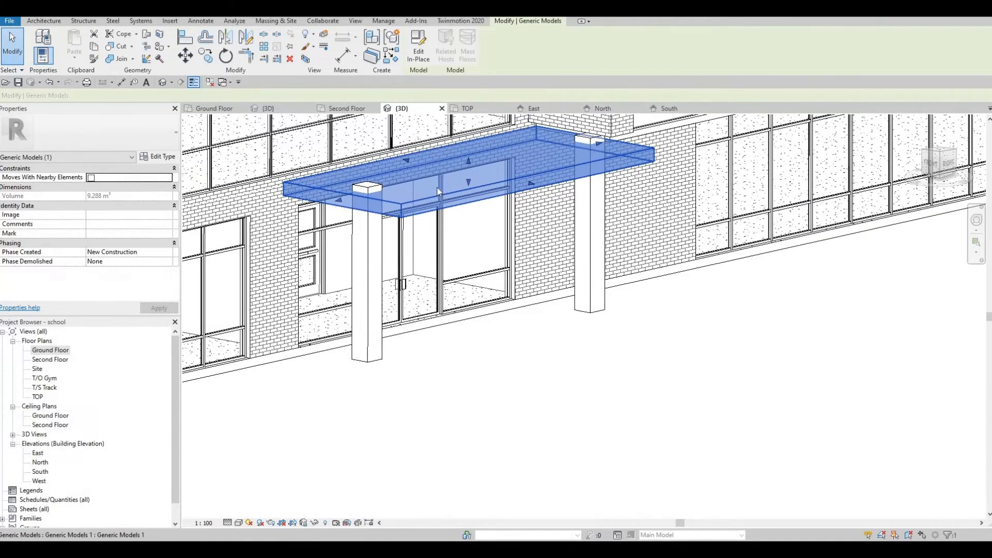
left_click_drag(468, 158, 469, 160)
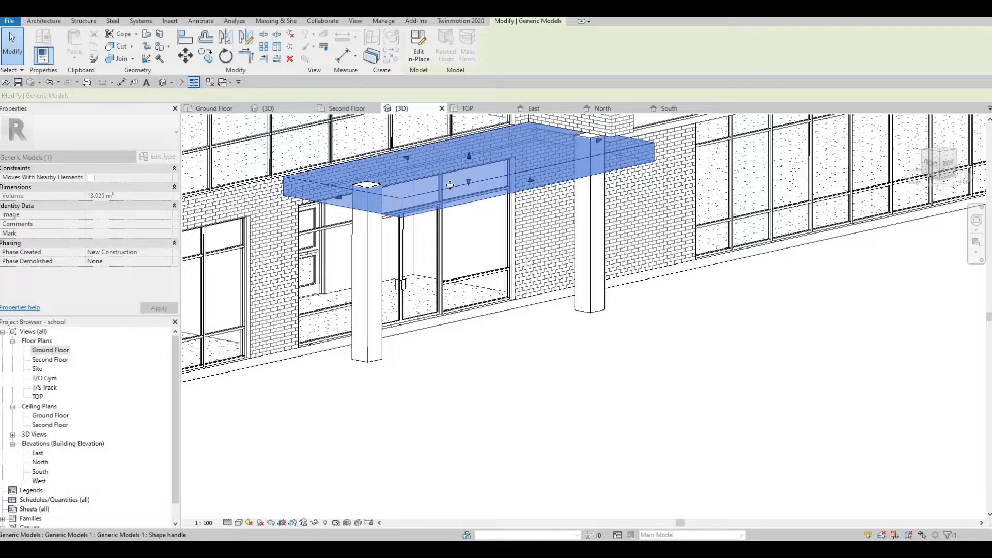
middle_click_drag(407, 165, 353, 252, "shift")
Step: Set the top offset of the column nearest the canopy's front corner to -200 mm from the Second Floor level
left_click(353, 253)
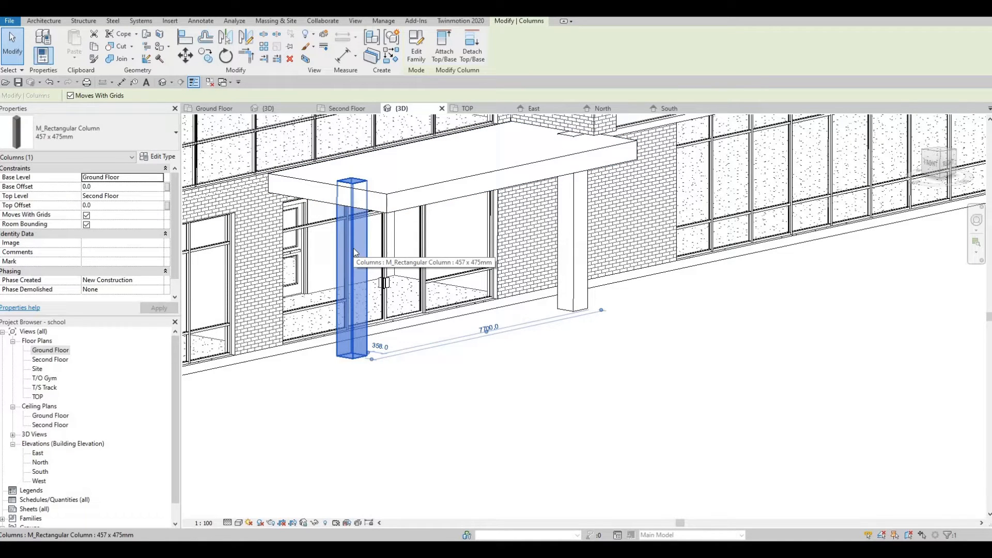
left_click(155, 196)
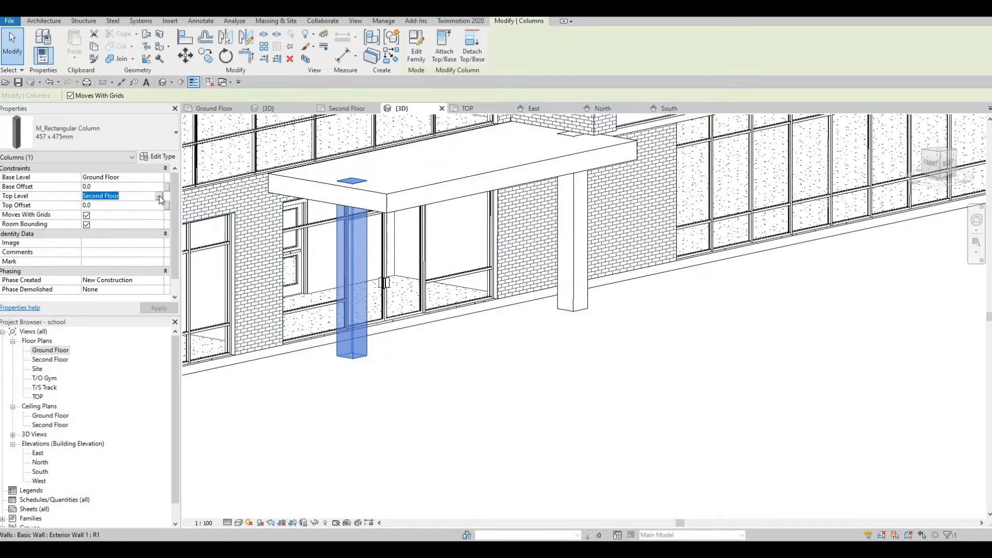
left_click(159, 197)
left_click(122, 213)
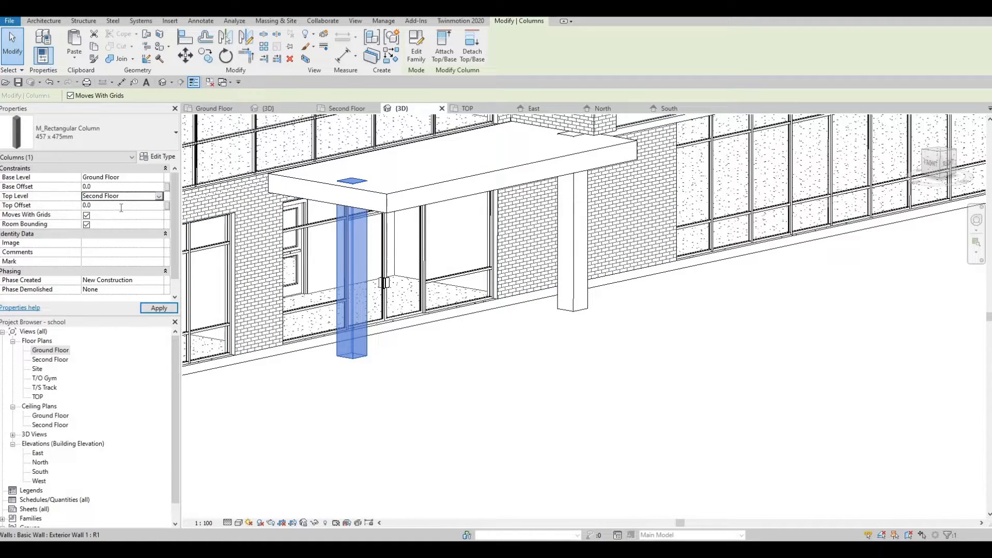
left_click(121, 206)
left_click(154, 309)
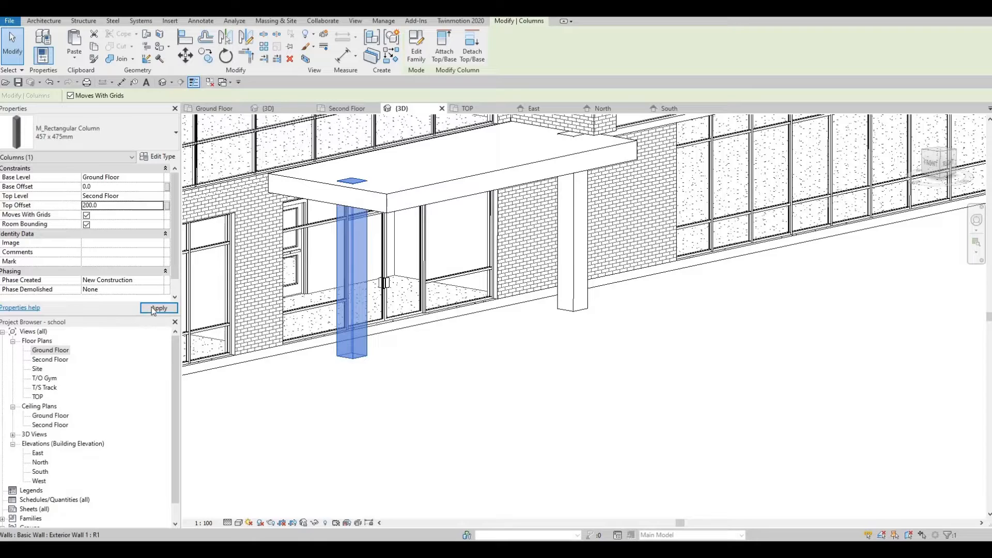
left_click(83, 205)
type("-")
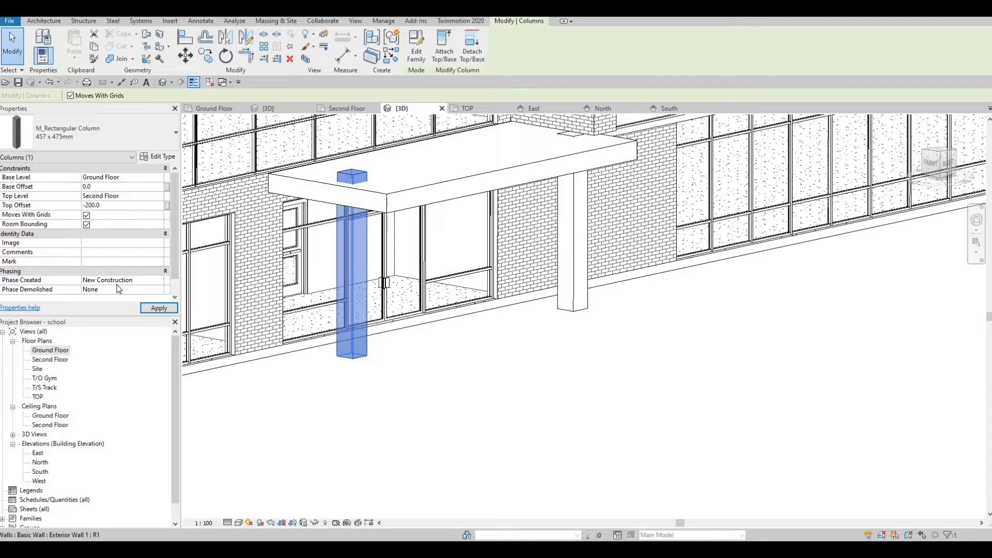
left_click(155, 309)
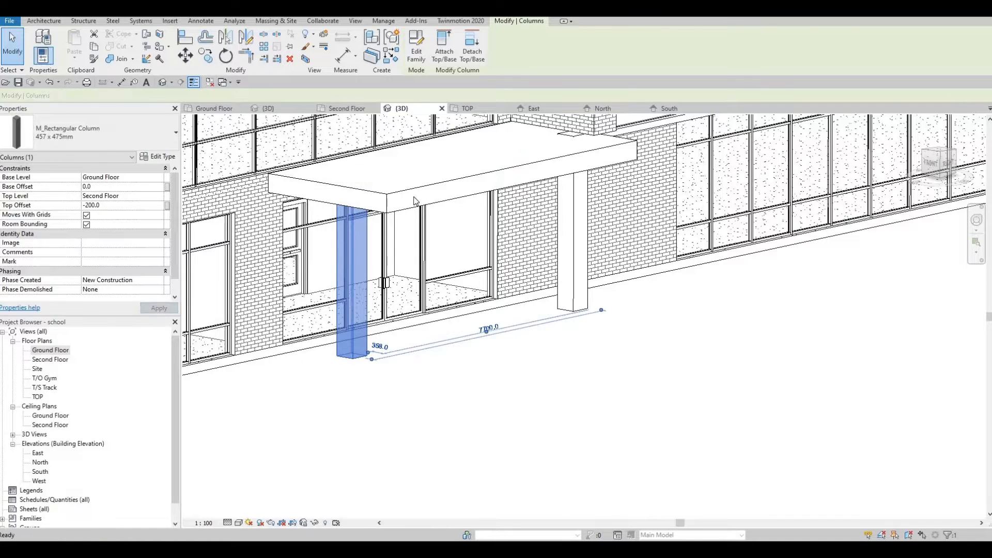
Step: Thin the canopy slab by lowering its upper face slightly, and inspect it with the columns from other angles
key("Escape")
left_click(450, 160)
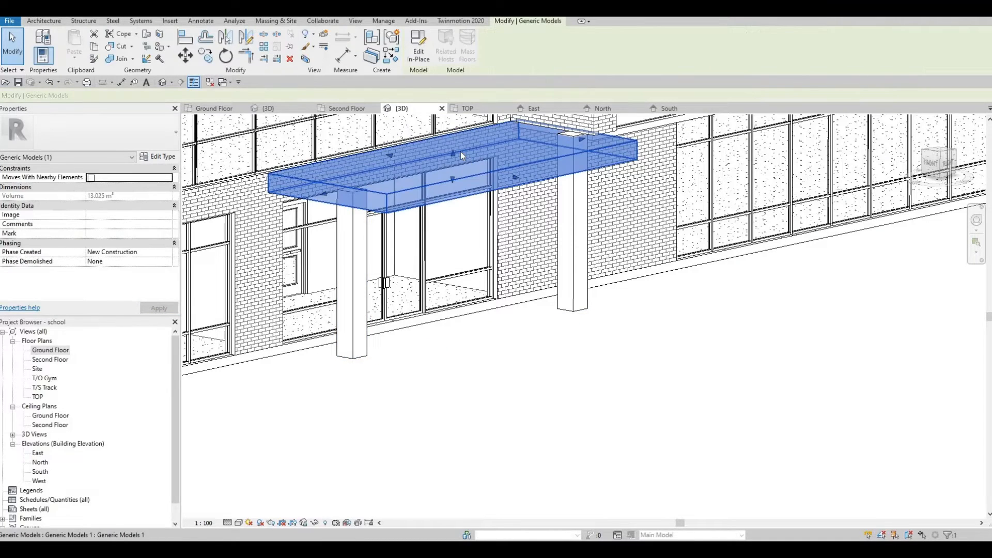
left_click_drag(452, 153, 406, 228)
key("Escape")
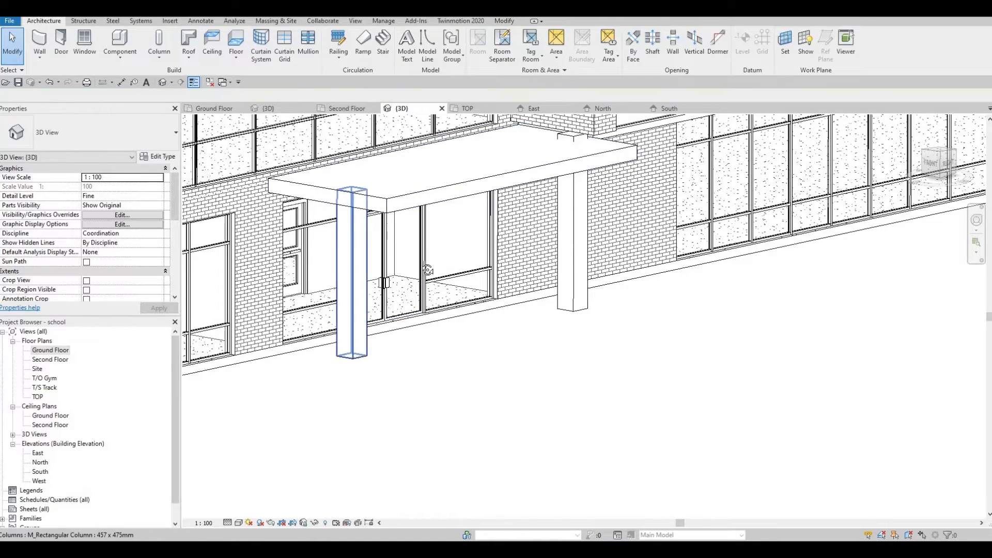
middle_click_drag(361, 310, 344, 371, "shift")
middle_click_drag(507, 369, 394, 294, "shift")
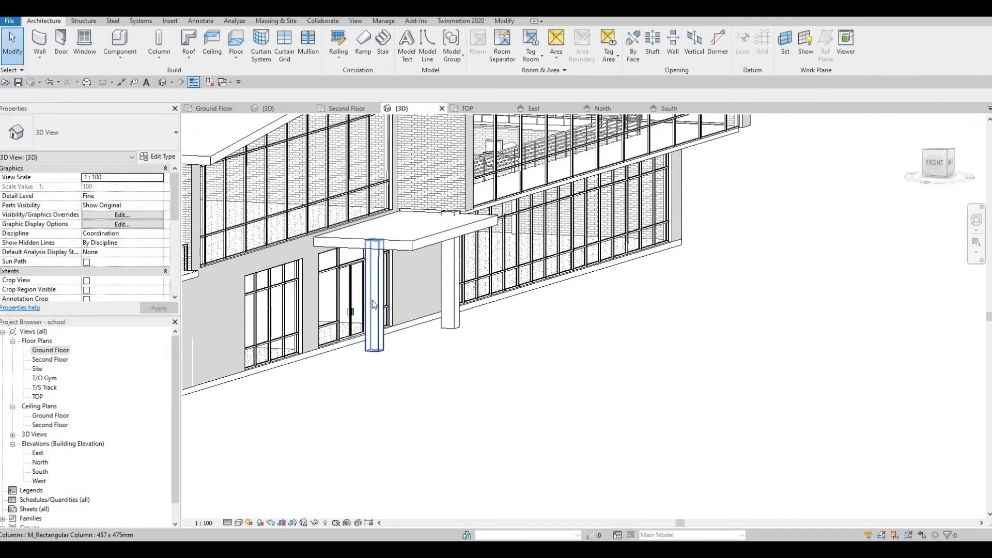
Step: Delete both rectangular columns under the entrance canopy
left_click(380, 296)
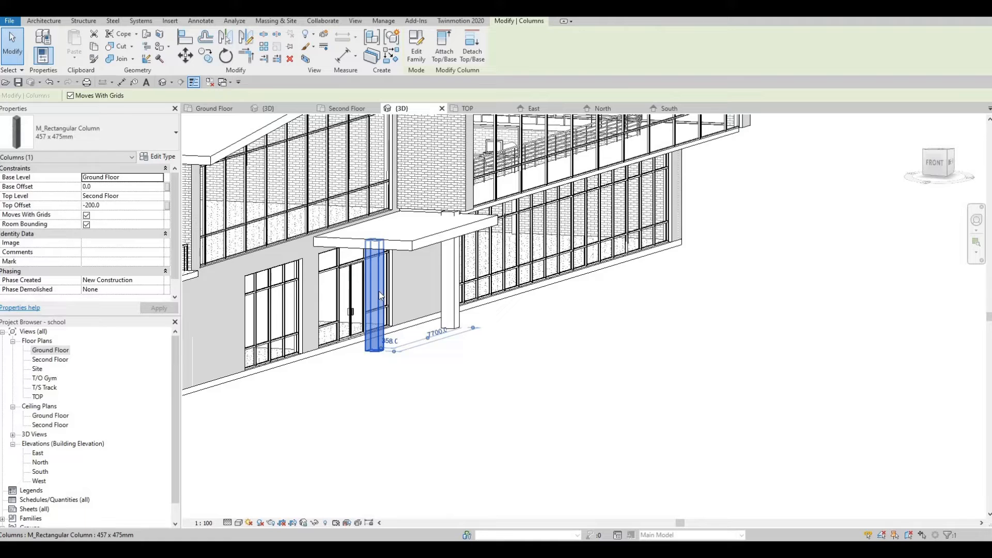
key("Delete")
left_click(455, 275)
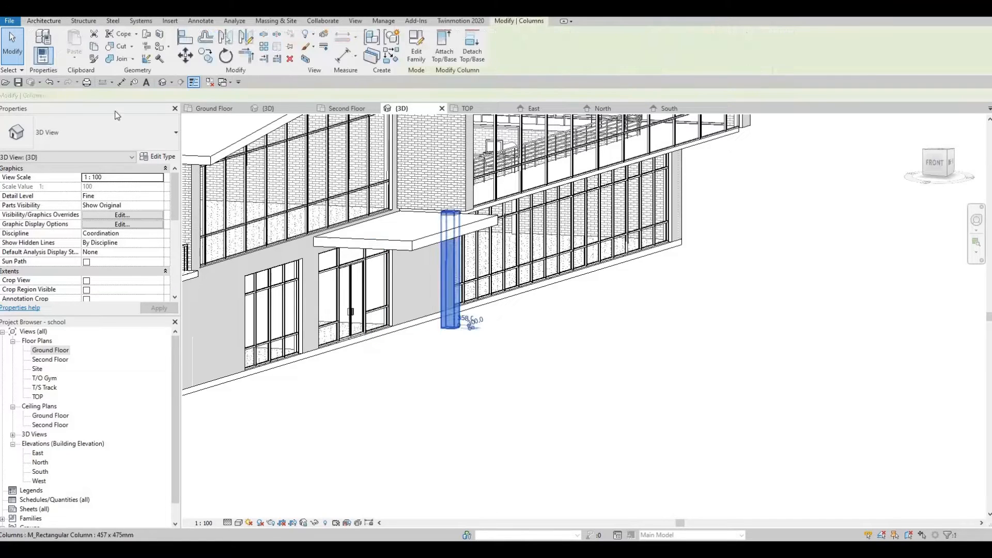
key("Delete")
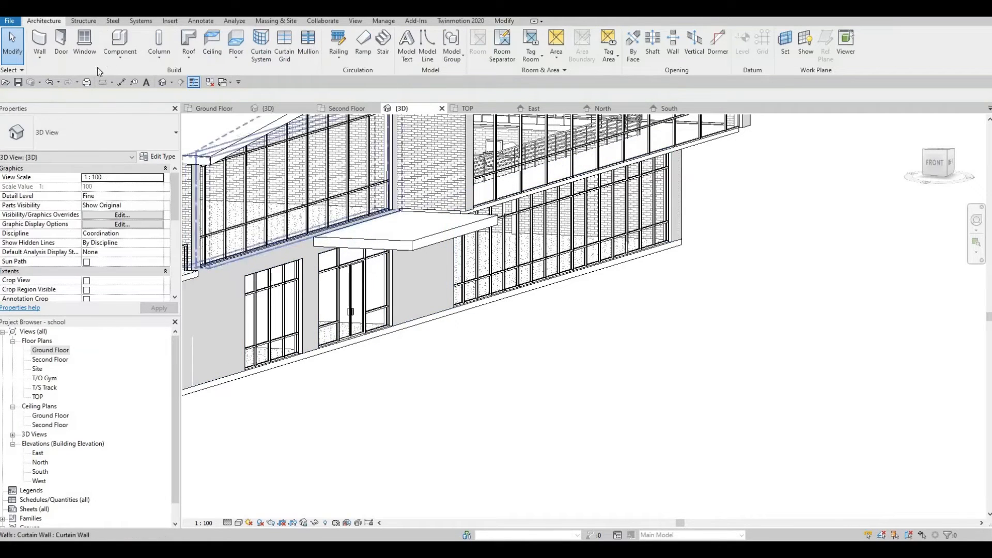
Step: Create an in-place component of category Generic Models from the Ground Floor plan, keeping the proposed name, and begin an extrusion
double_click(44, 350)
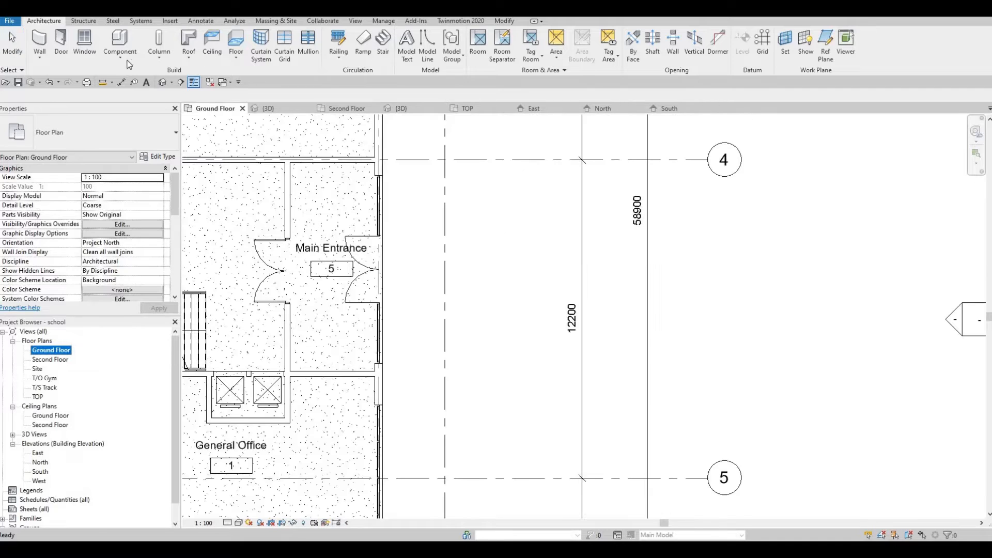
left_click(125, 58)
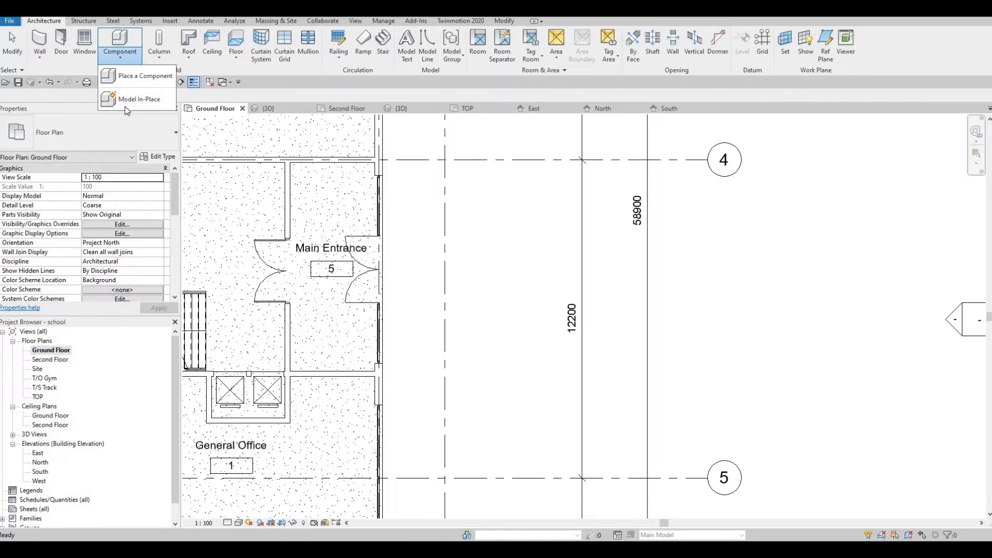
left_click(129, 101)
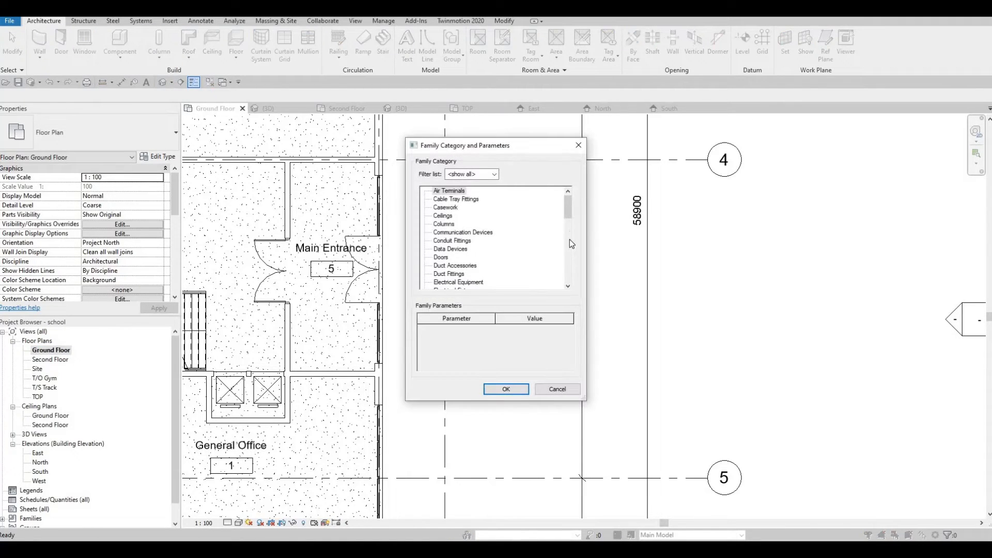
scroll(533, 235, "down", 6)
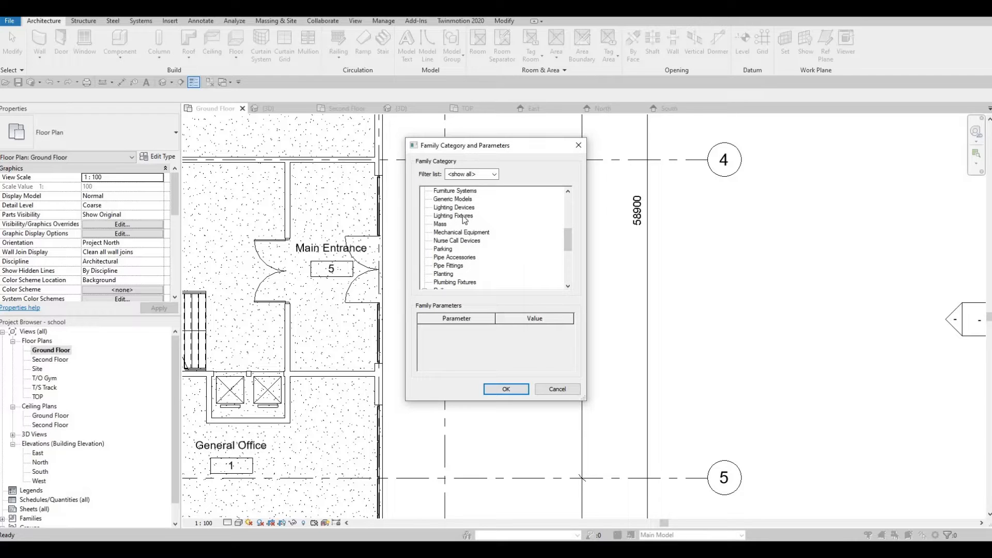
key("g")
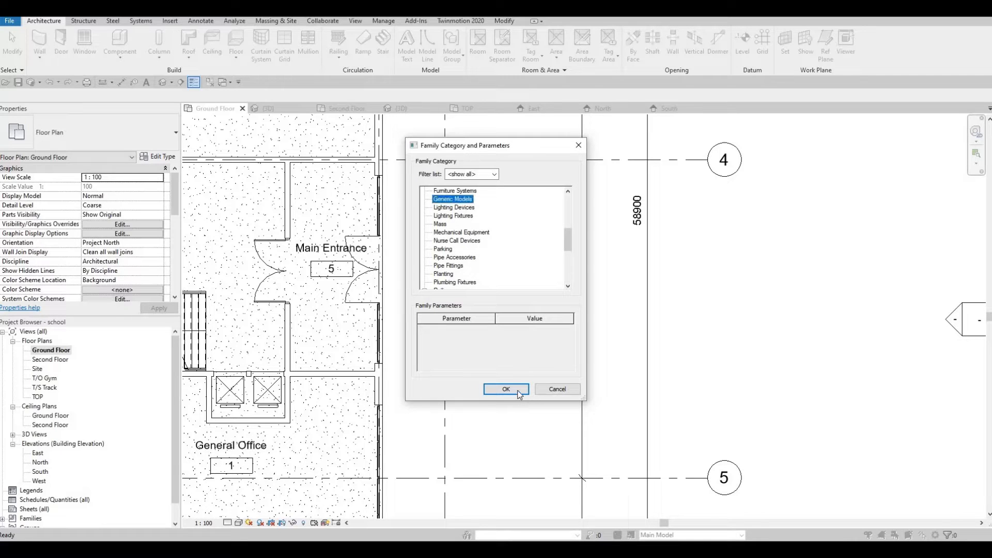
left_click(518, 394)
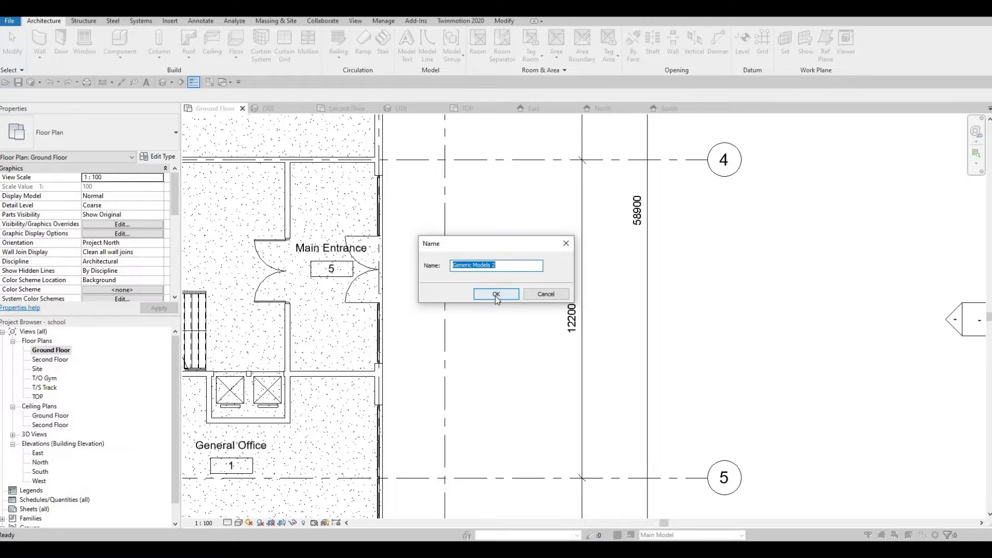
left_click(500, 293)
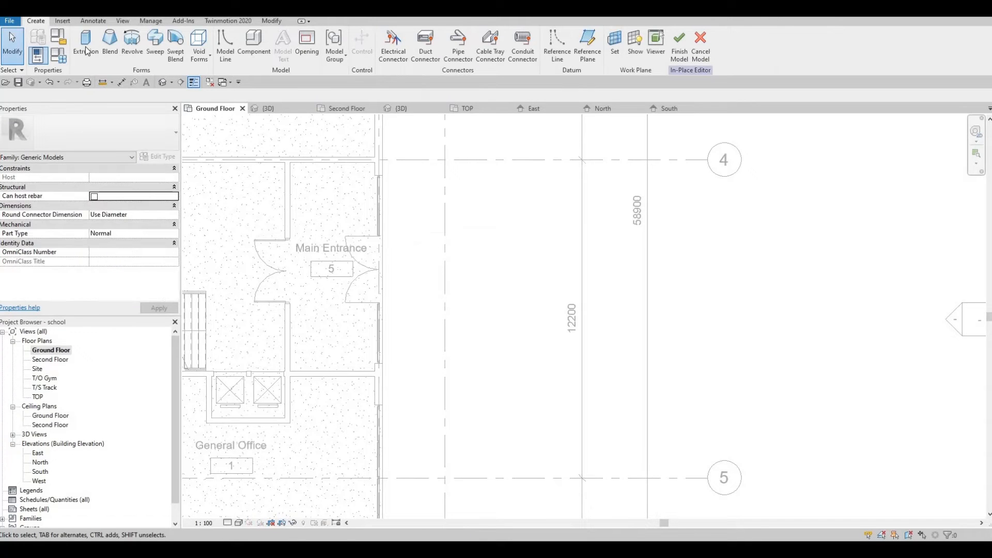
left_click(85, 47)
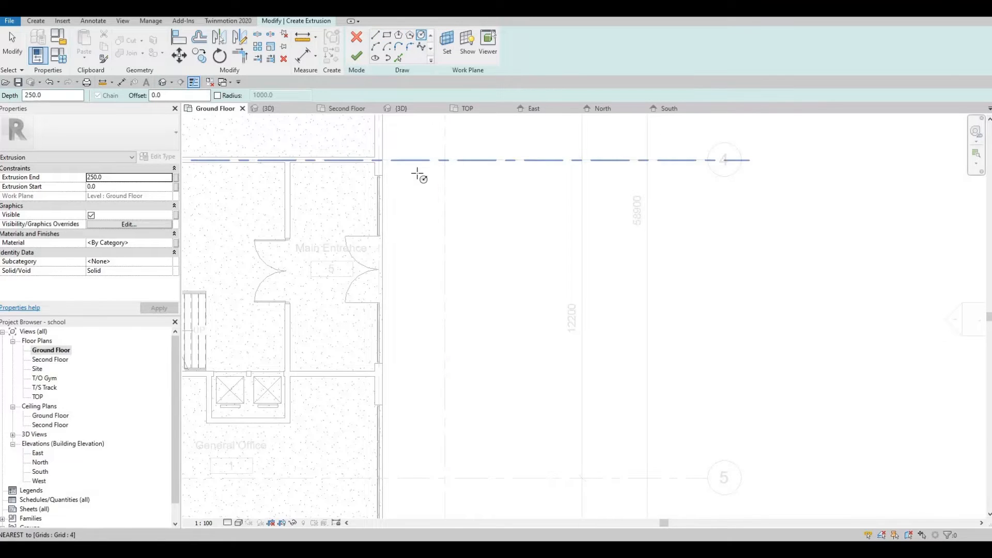
scroll(420, 175, "up", 2)
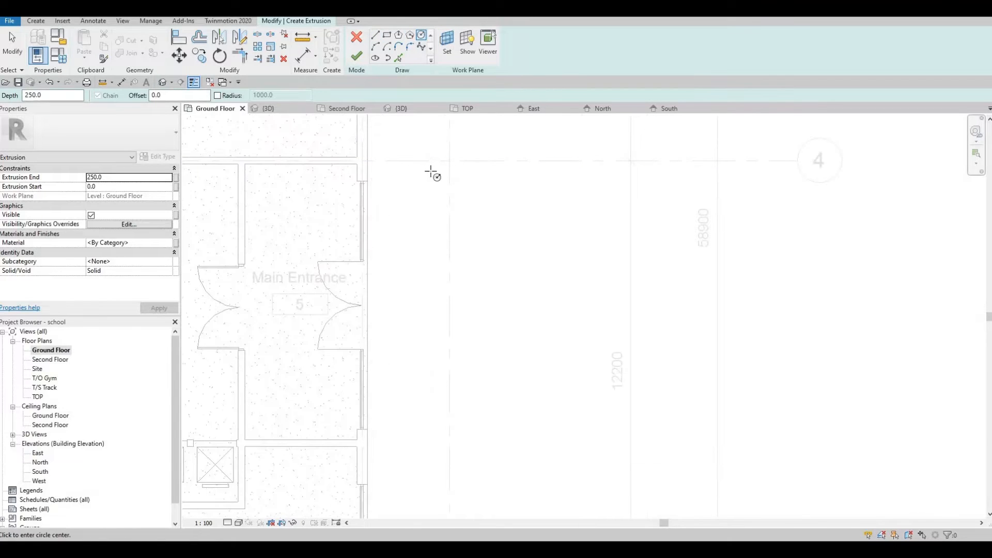
left_click(398, 177)
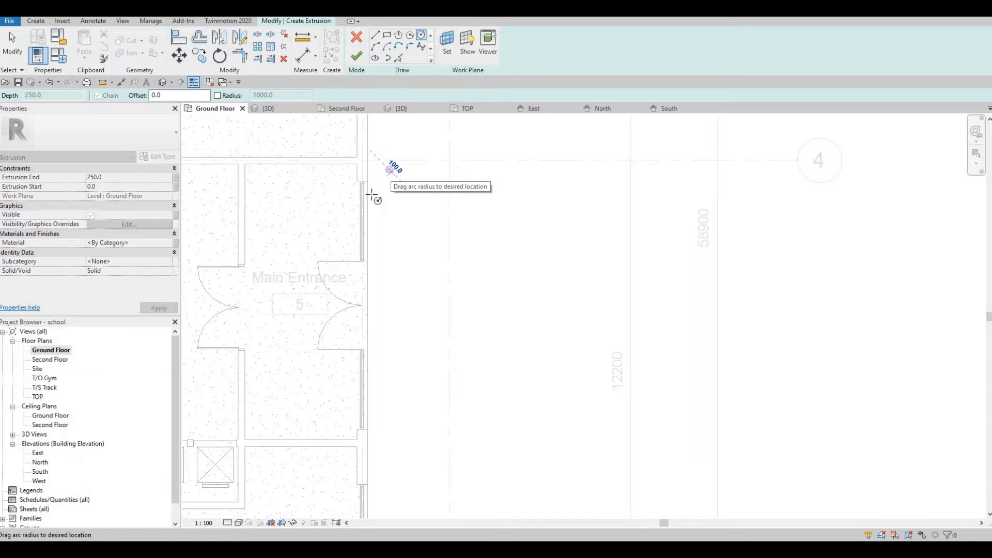
key("Escape")
key("Escape")
scroll(243, 206, "down", 2)
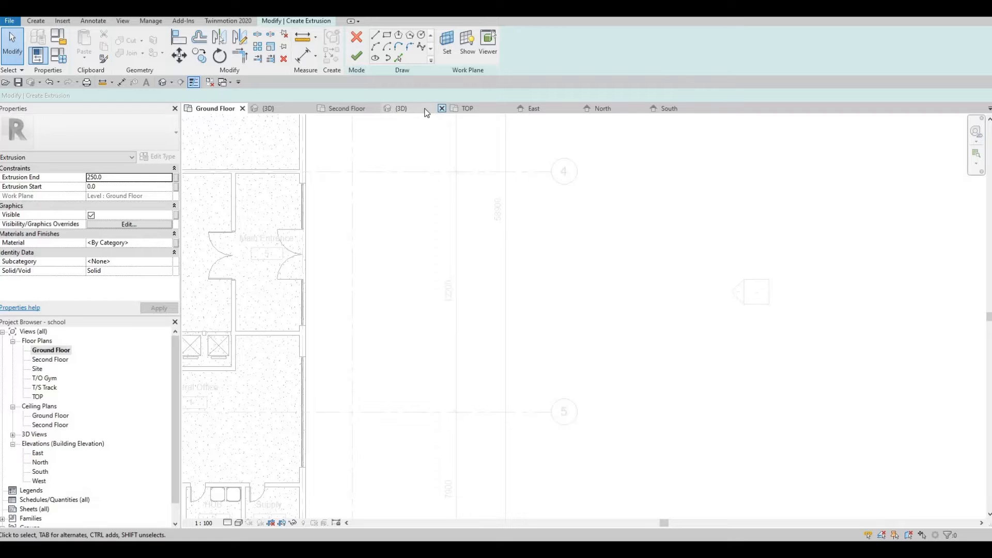
Step: Set the extrusion's work plane by picking the end face of the canopy slab in the 3D view, and show the plane
middle_click_drag(384, 252, 431, 170, "shift")
left_click(445, 58)
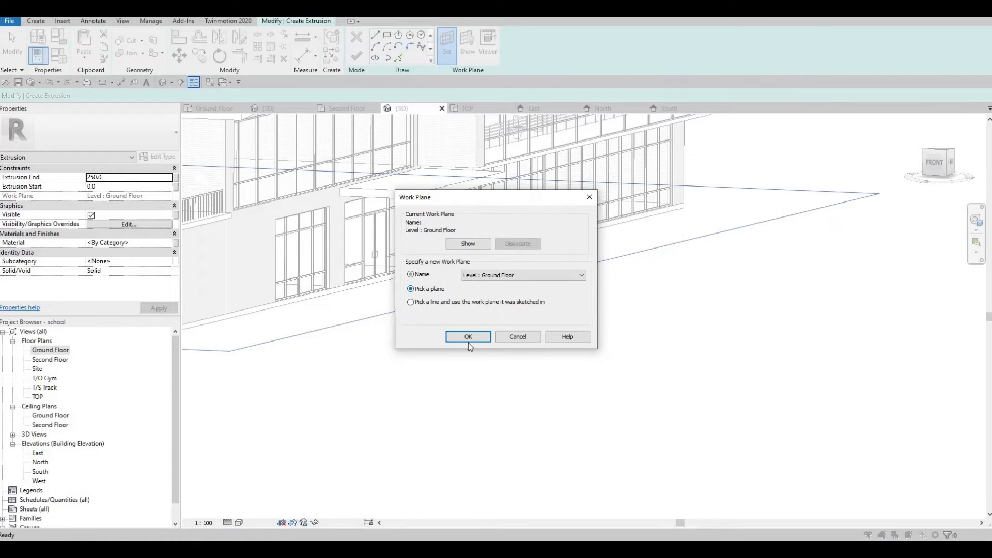
left_click(437, 288)
key("Return")
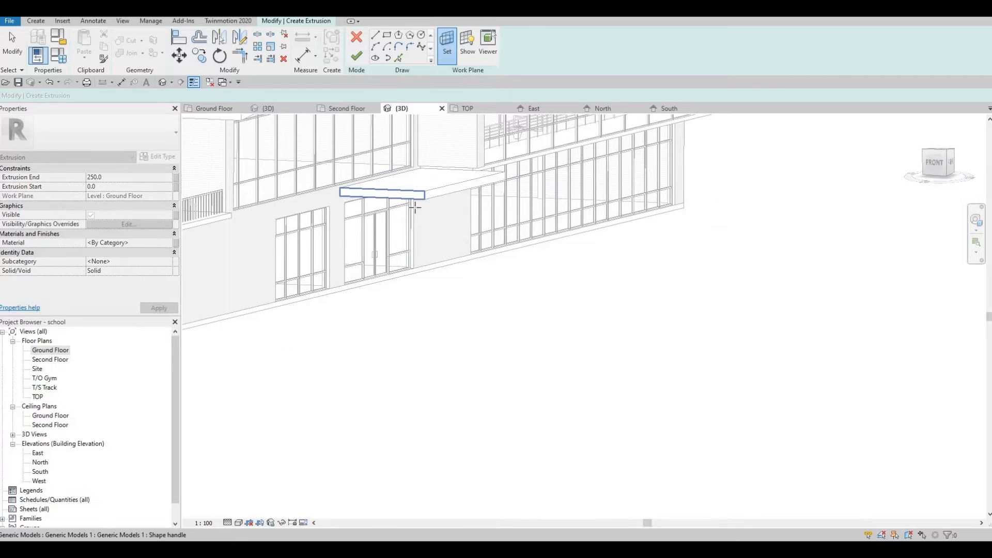
left_click(383, 219)
scroll(374, 218, "up", 2)
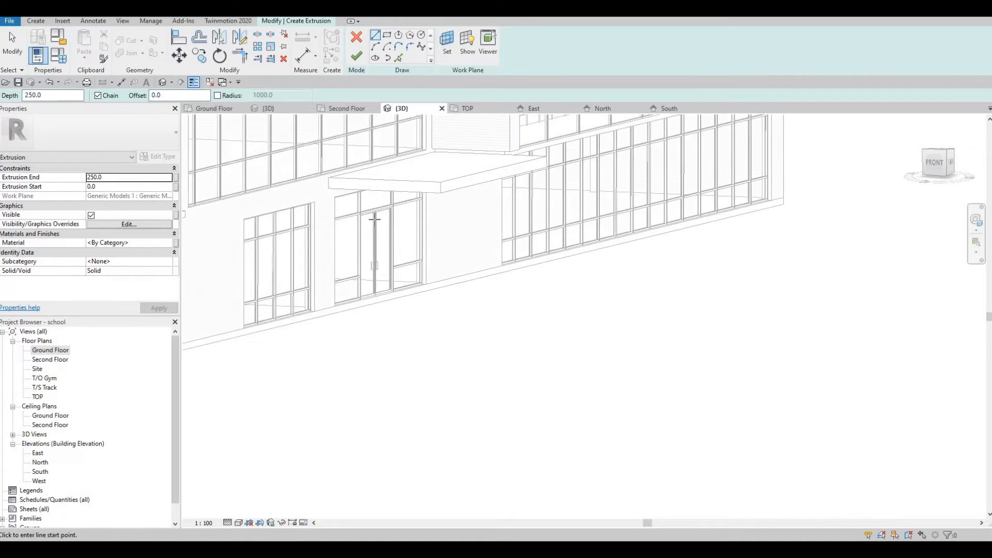
left_click(463, 45)
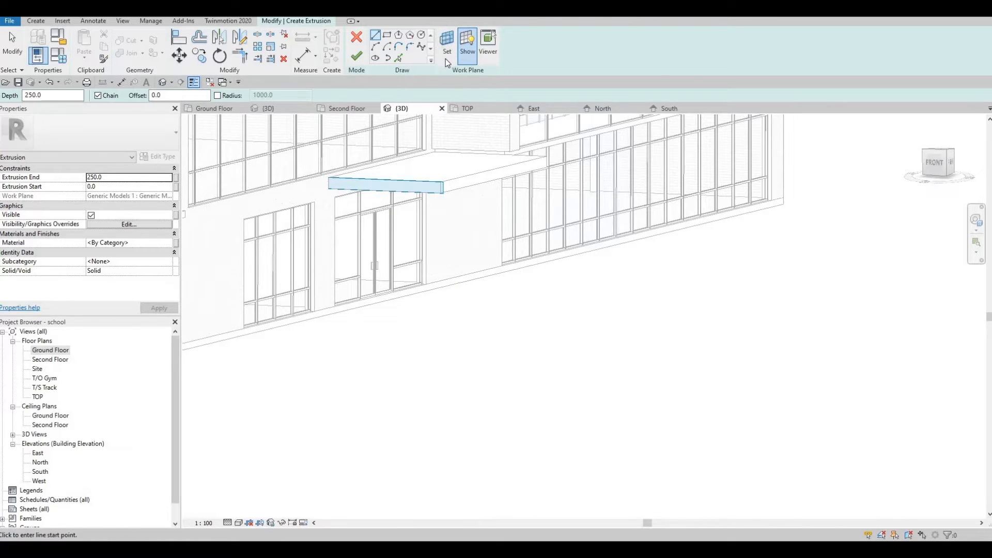
left_click(447, 44)
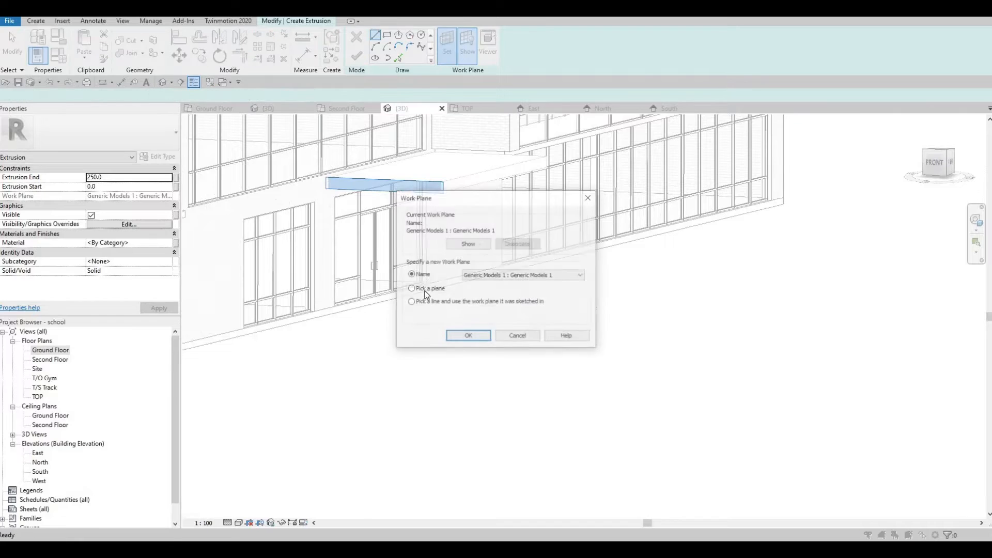
left_click(456, 336)
middle_click_drag(394, 338, 420, 305, "shift")
middle_click_drag(491, 297, 446, 95, "shift")
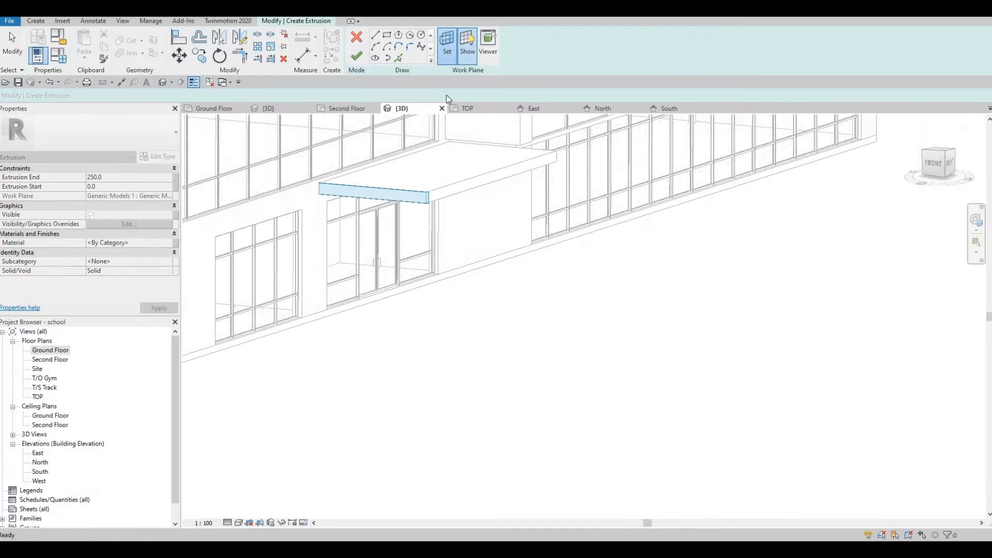
left_click(363, 147)
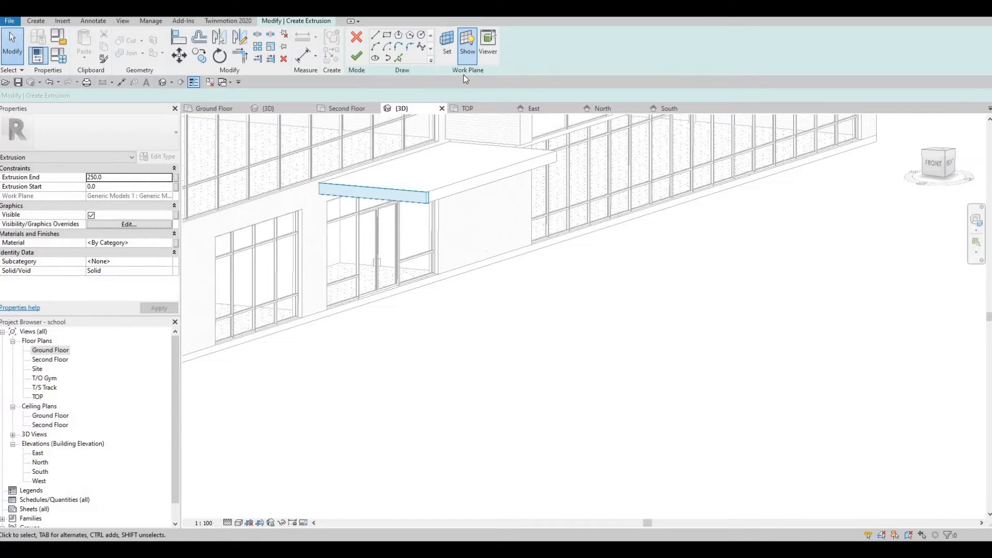
middle_click_drag(360, 111, 356, 189, "shift")
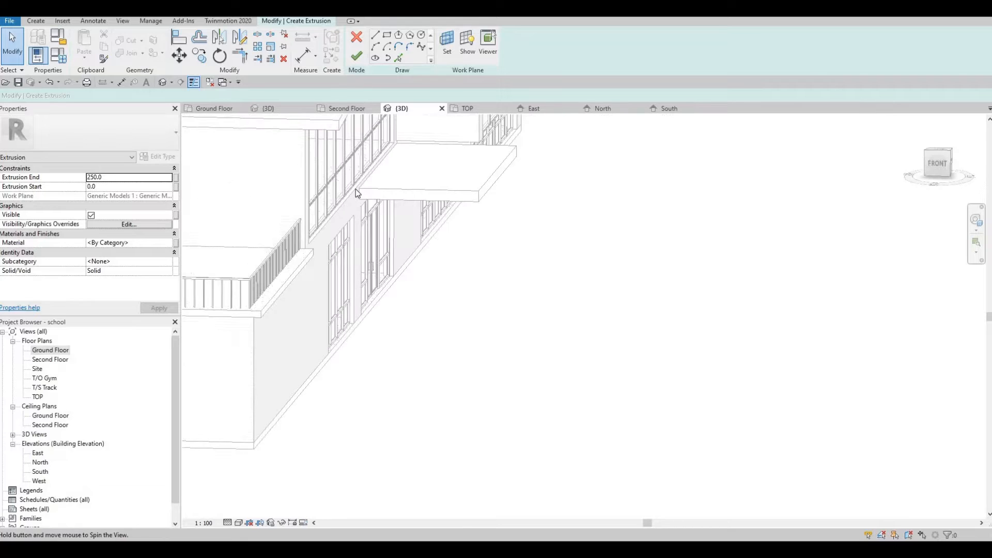
Step: Look through the East and North elevations and open the South elevation for sketching beneath the projecting canopy slab
double_click(37, 453)
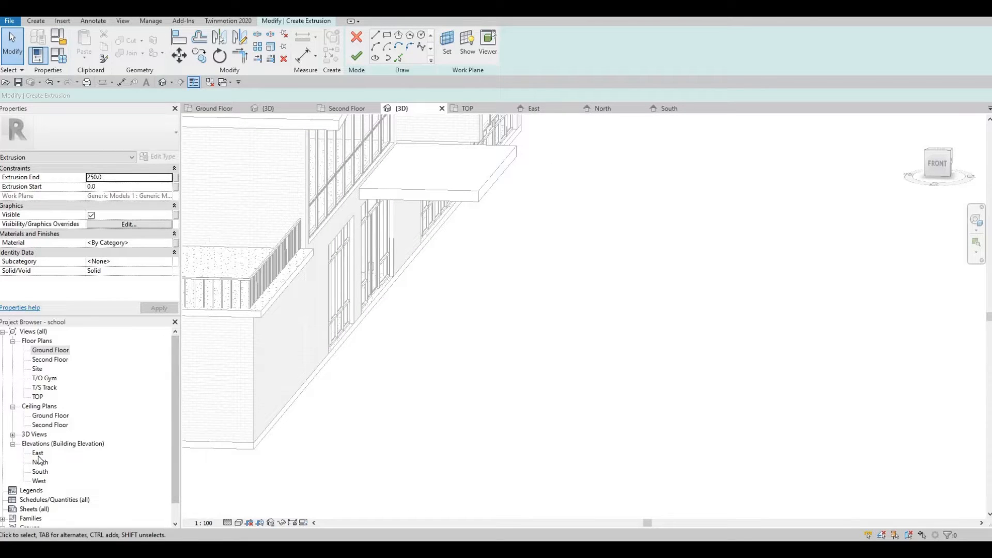
left_click(365, 345)
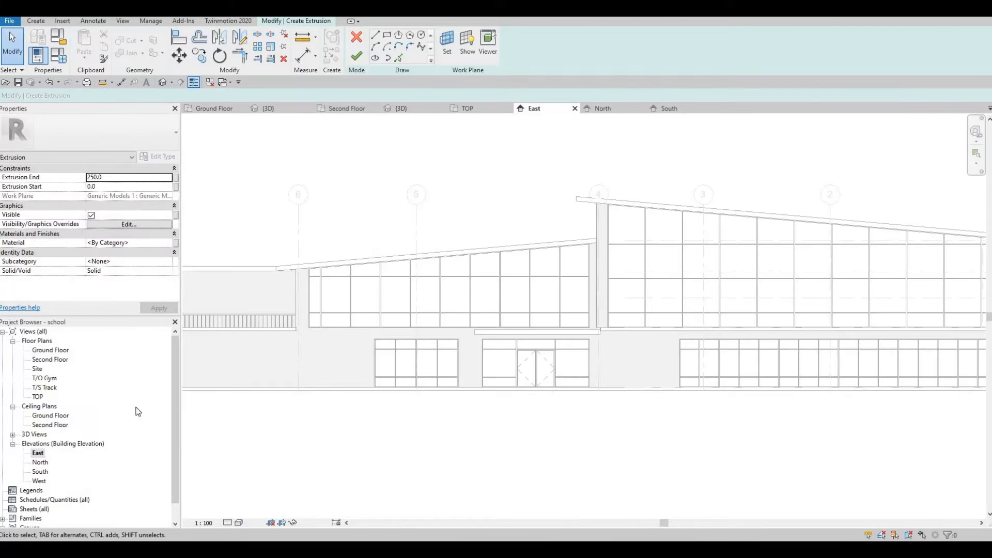
double_click(40, 463)
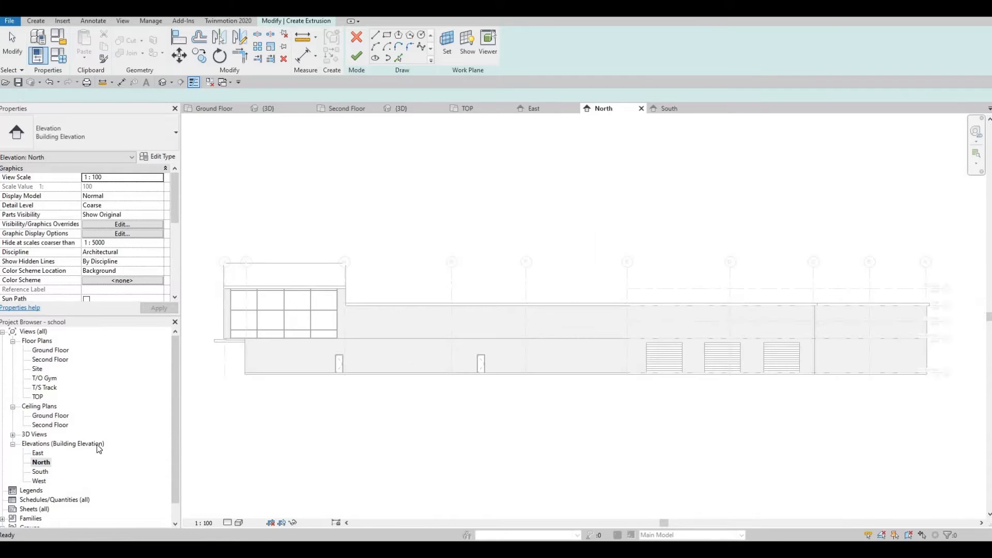
double_click(41, 472)
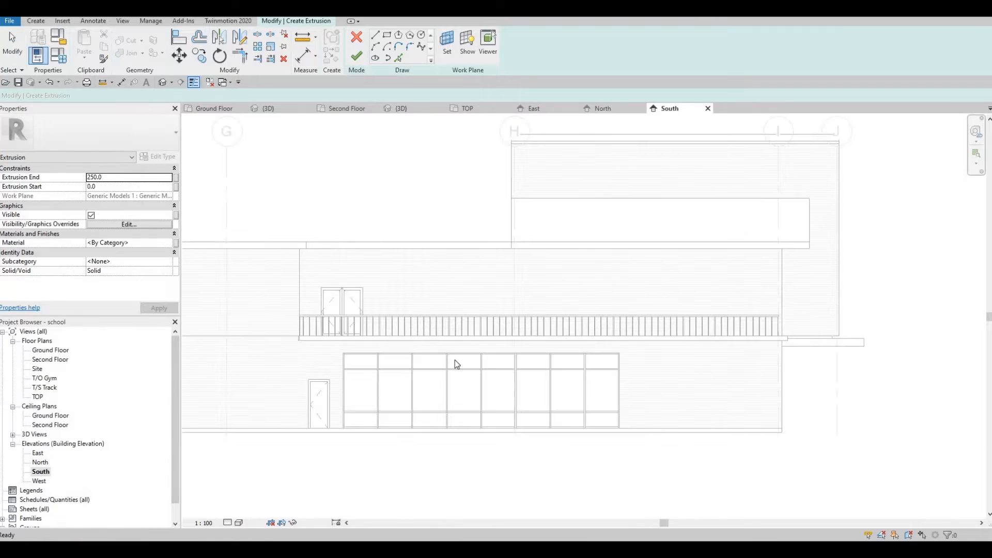
middle_click_drag(419, 370, 495, 356)
middle_click_drag(621, 370, 561, 360)
scroll(561, 360, "down", 2)
middle_click_drag(631, 331, 374, 317)
scroll(382, 319, "up", 5)
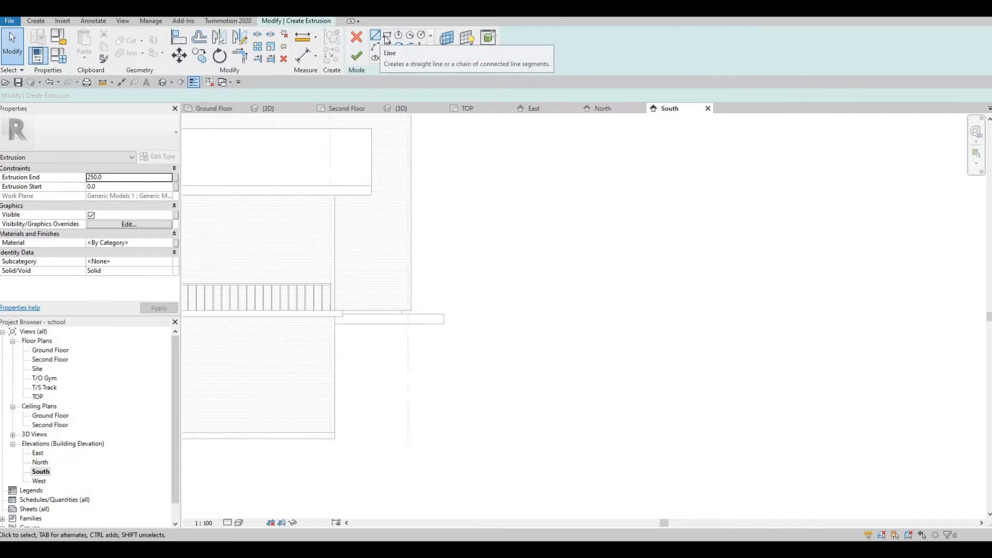
Step: Sketch a closed slanted support profile with parallel sides about 4200 mm long, from the canopy's underside near its outer end to ground floor level
middle_click_drag(432, 320, 456, 237)
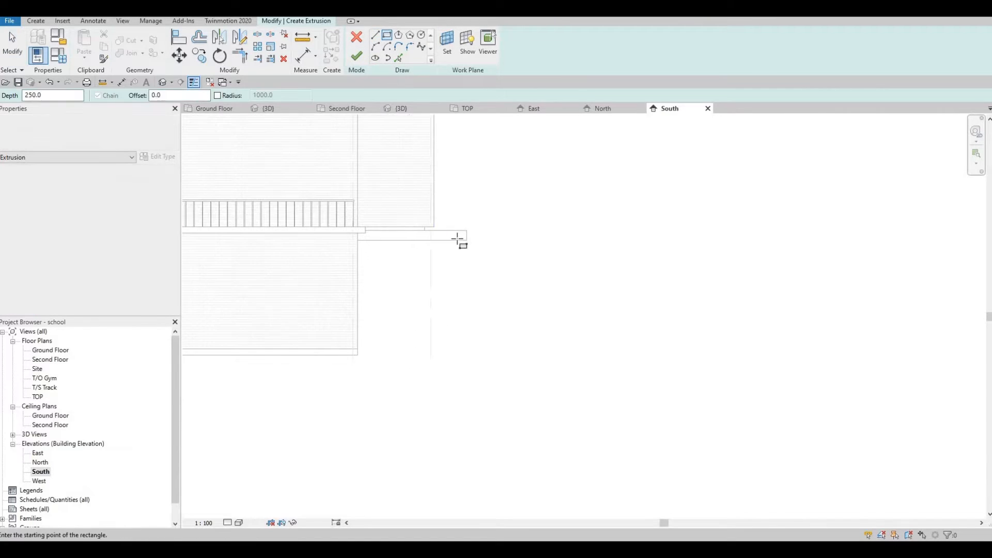
left_click(460, 240)
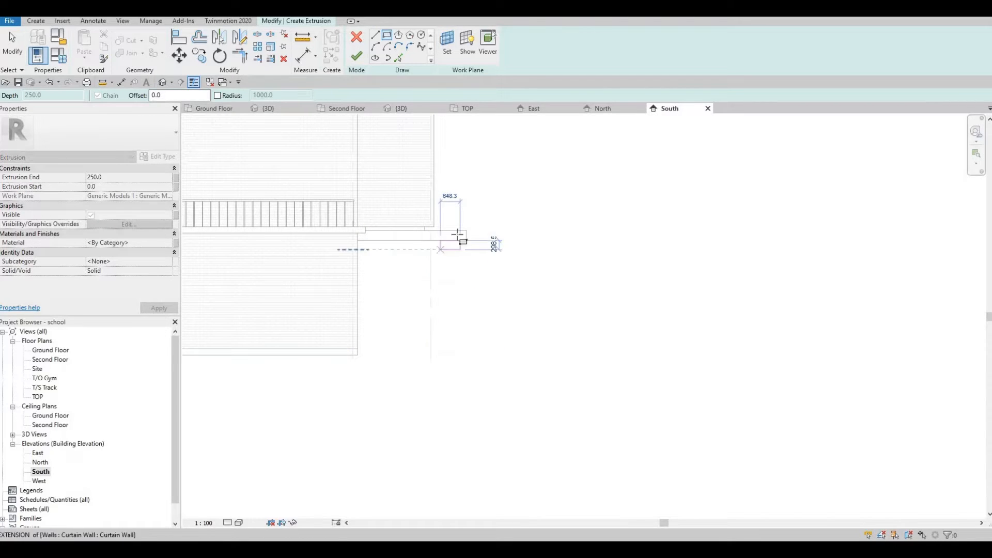
left_click(376, 38)
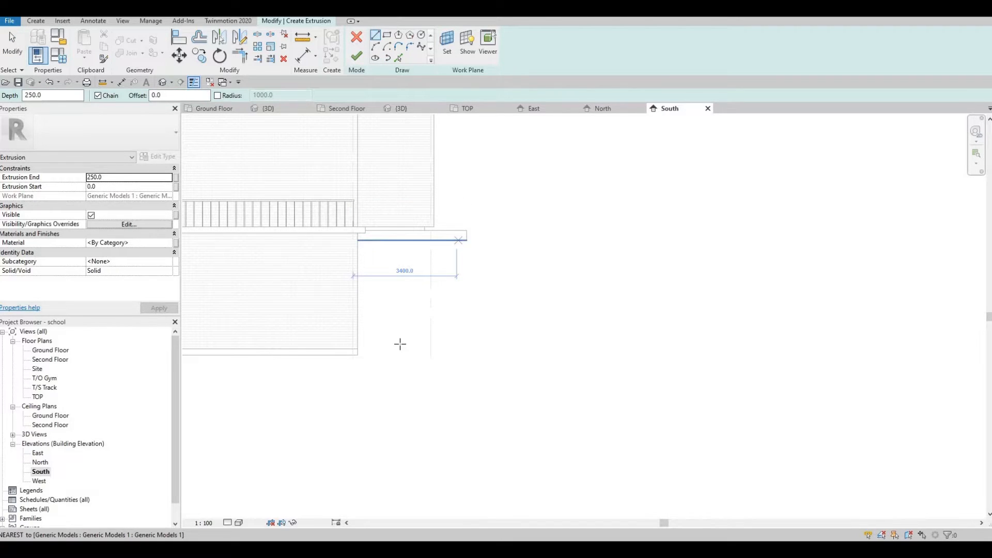
left_click(456, 241)
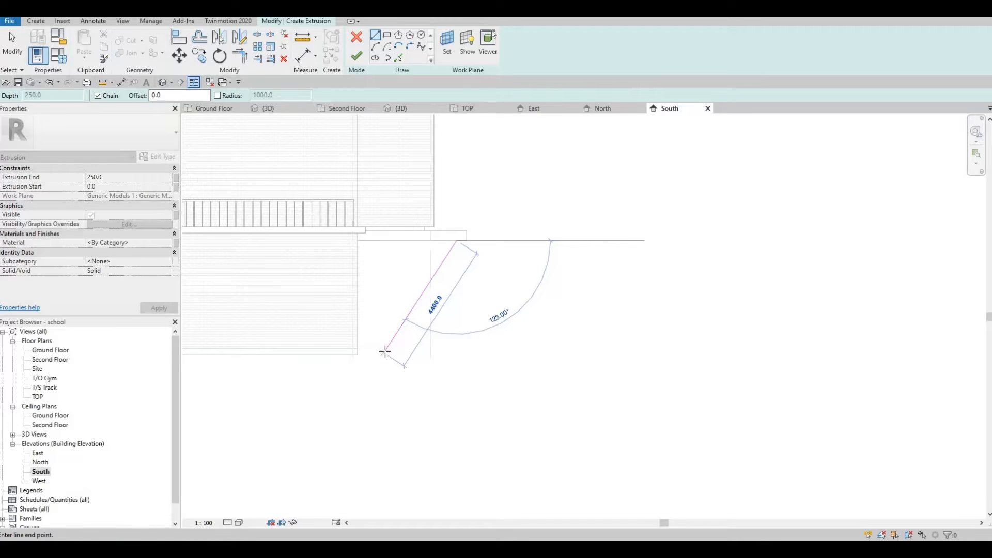
left_click(388, 350)
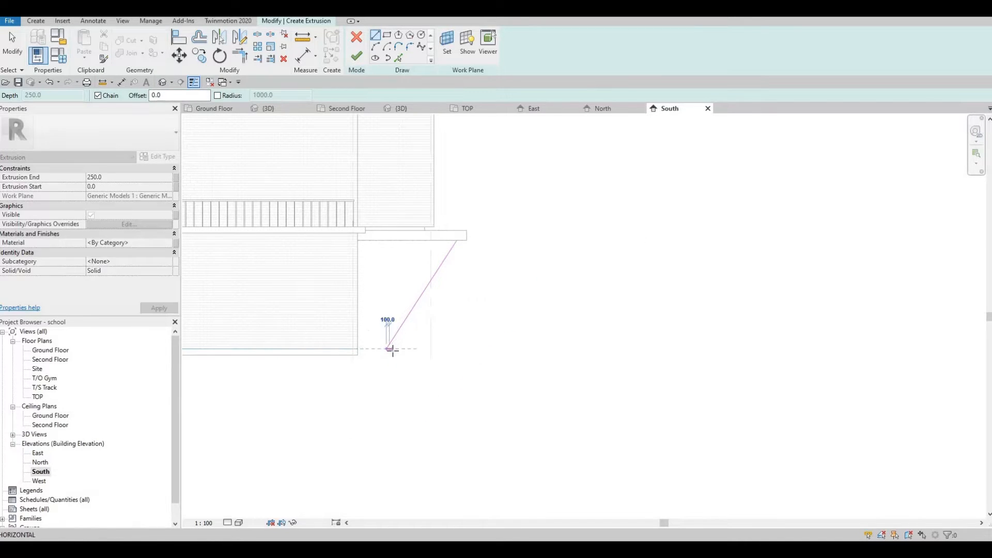
left_click(459, 241)
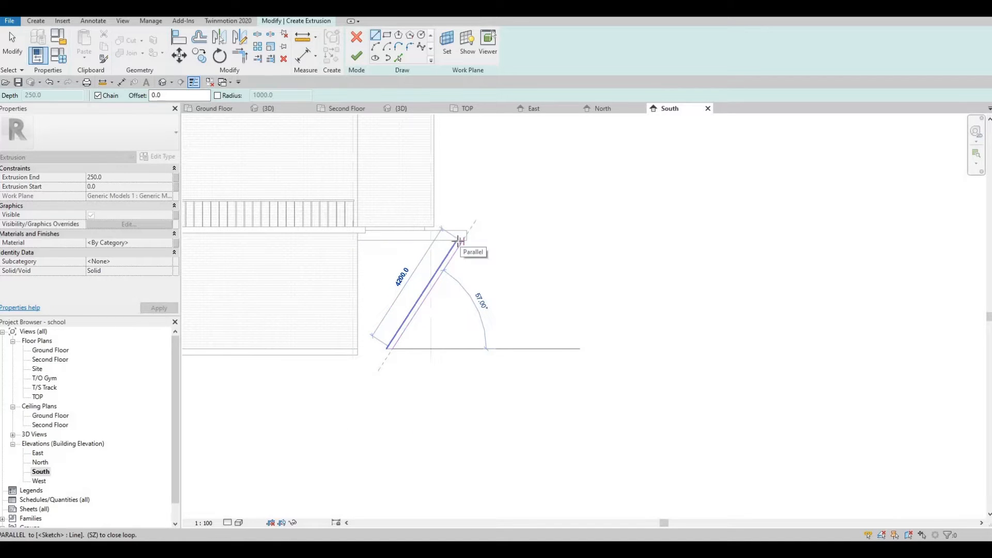
left_click(458, 241)
left_click(462, 241)
key("Escape")
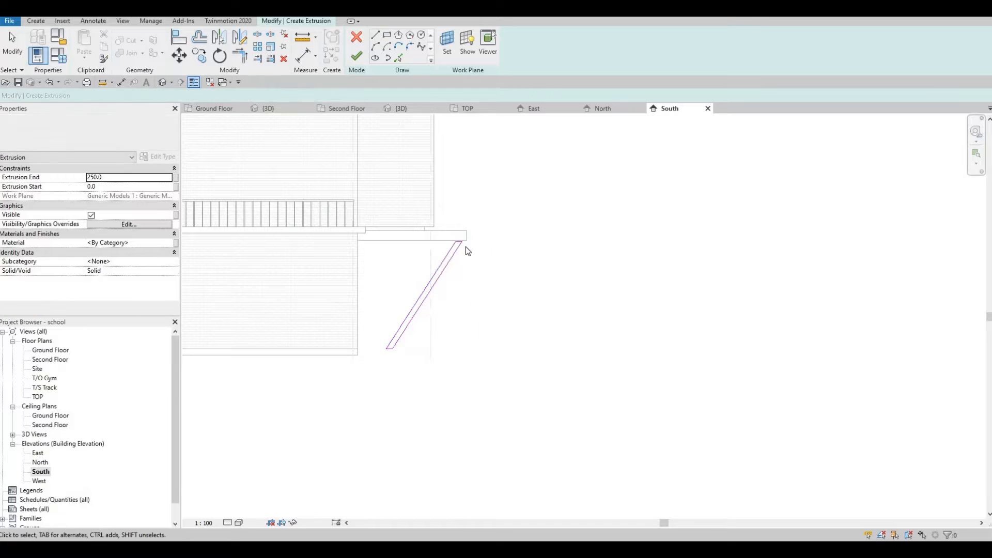
Step: Align the top edge of the slanted support profile with the canopy slab's underside and check the profile's lower end
scroll(466, 247, "up", 4)
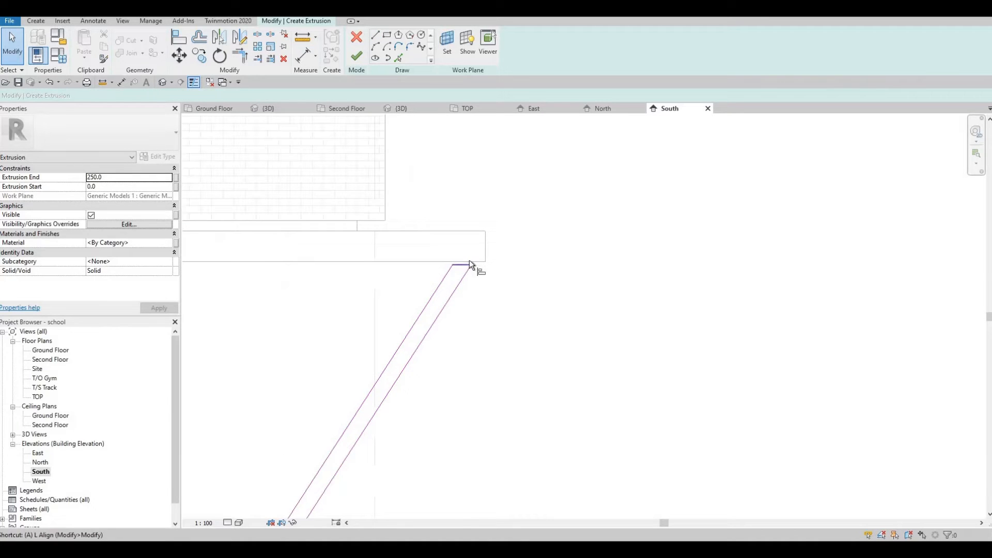
key("a")
key("l")
left_click(464, 262)
left_click(463, 266)
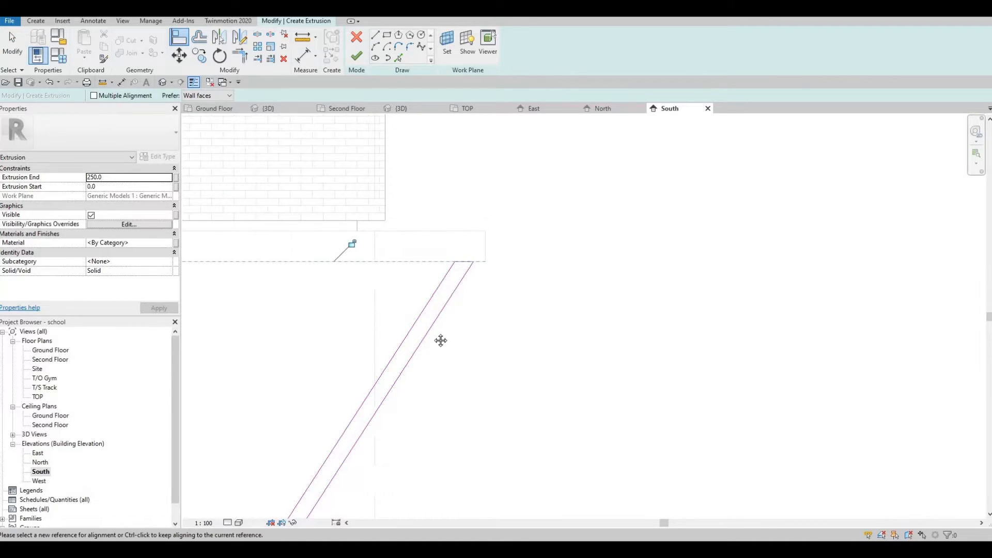
scroll(441, 341, "down", 2)
middle_click_drag(441, 341, 531, 253)
middle_click_drag(384, 391, 389, 367)
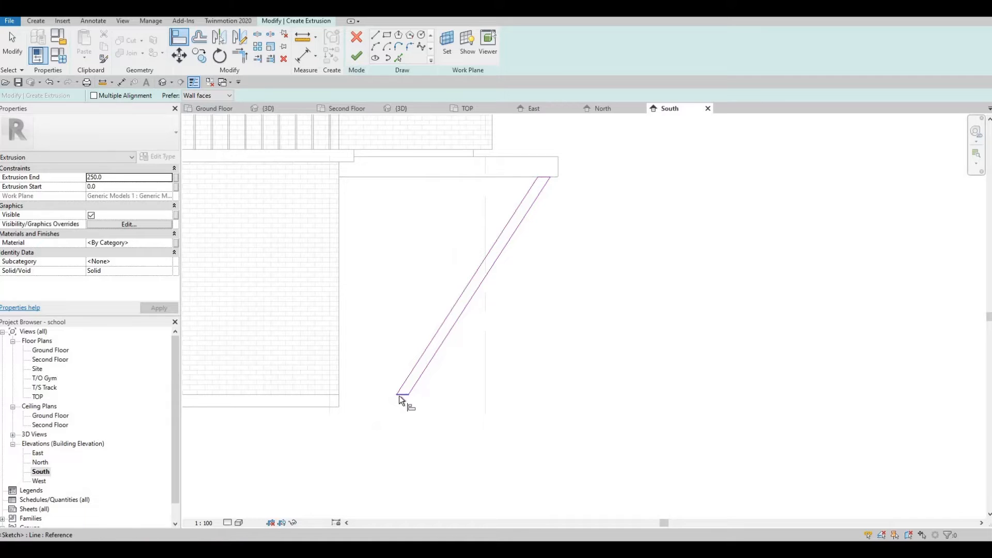
scroll(479, 336, "down", 2)
middle_click_drag(494, 371, 597, 321)
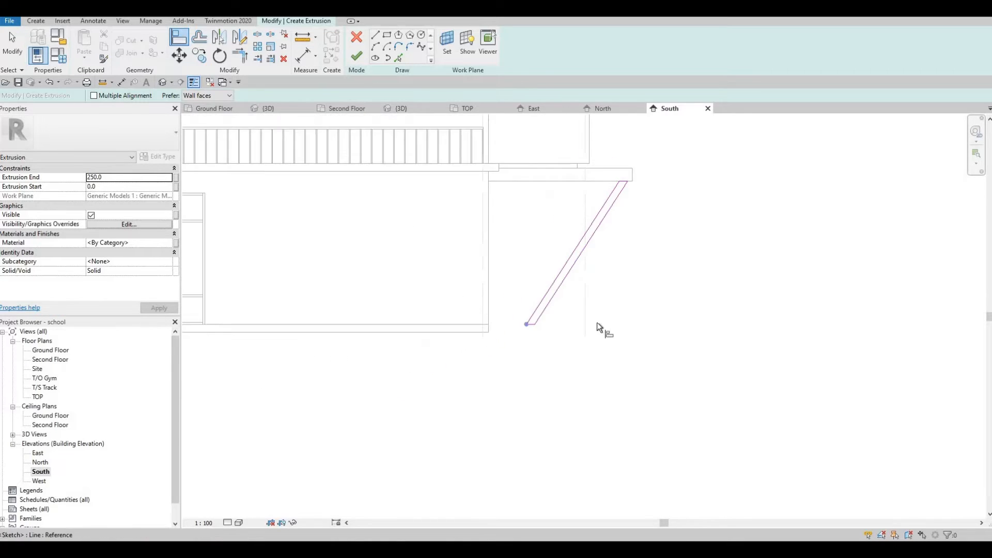
Step: Align the slanted profile's bottom edge with the lower edge of the building's base, and finish the 250 mm deep extrusion
middle_click_drag(402, 371, 529, 356)
scroll(620, 338, "up", 2)
scroll(618, 332, "up", 2)
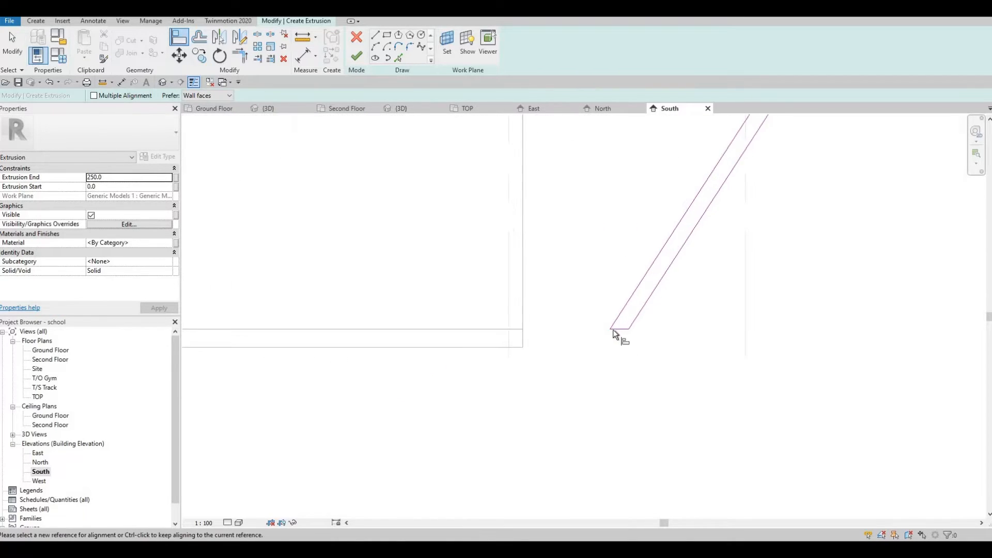
left_click(512, 348)
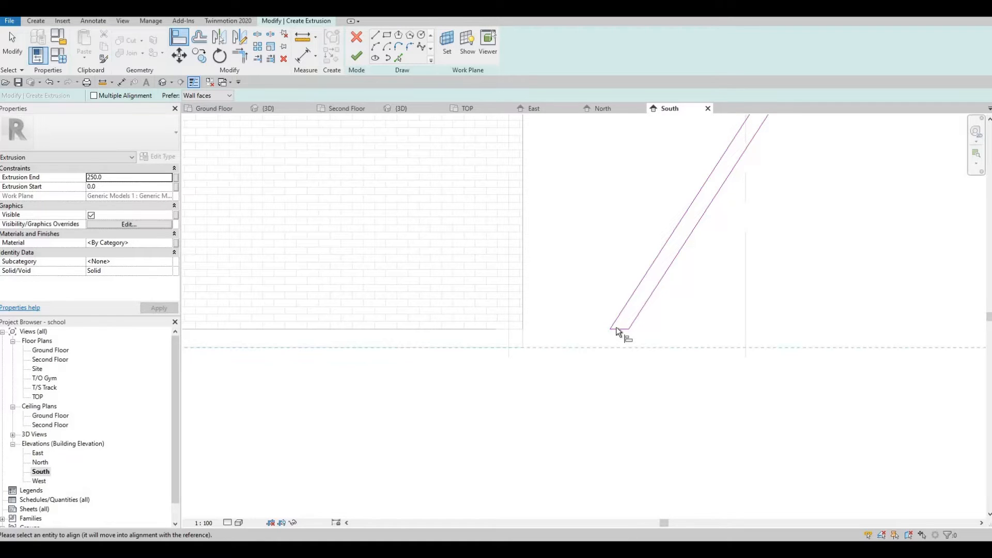
left_click(620, 329)
middle_click_drag(676, 318, 561, 353)
scroll(568, 346, "down", 2)
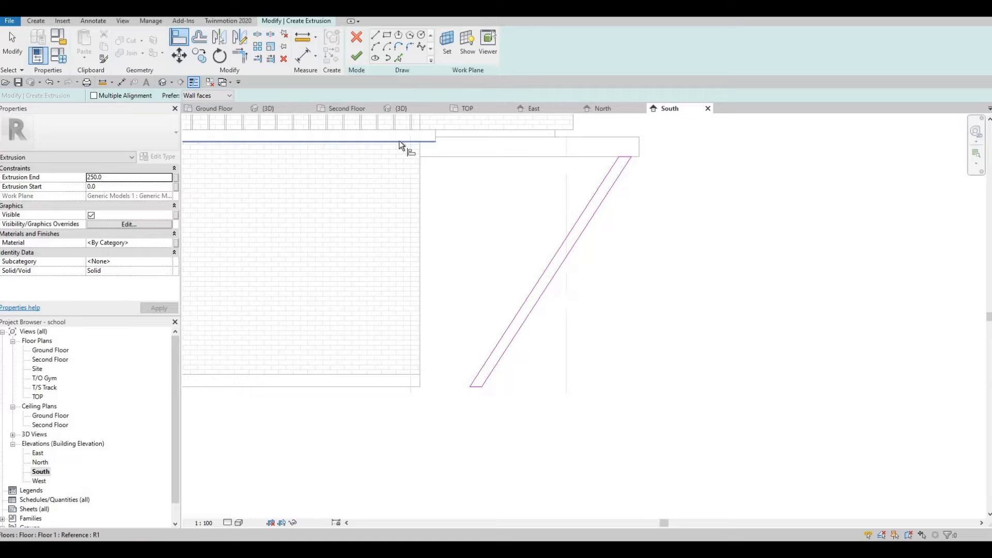
left_click(357, 56)
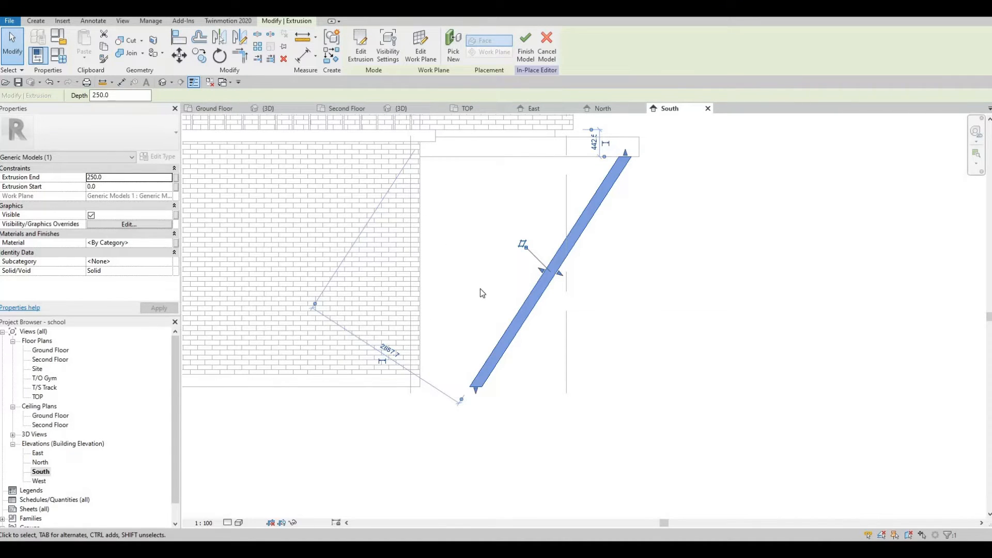
Step: In the 3D view, shift the slanted support's end faces inward beneath the canopy, to extrusion end 0 and start about -279.5
left_click(402, 108)
middle_click_drag(393, 289, 292, 245, "shift")
left_click(292, 246)
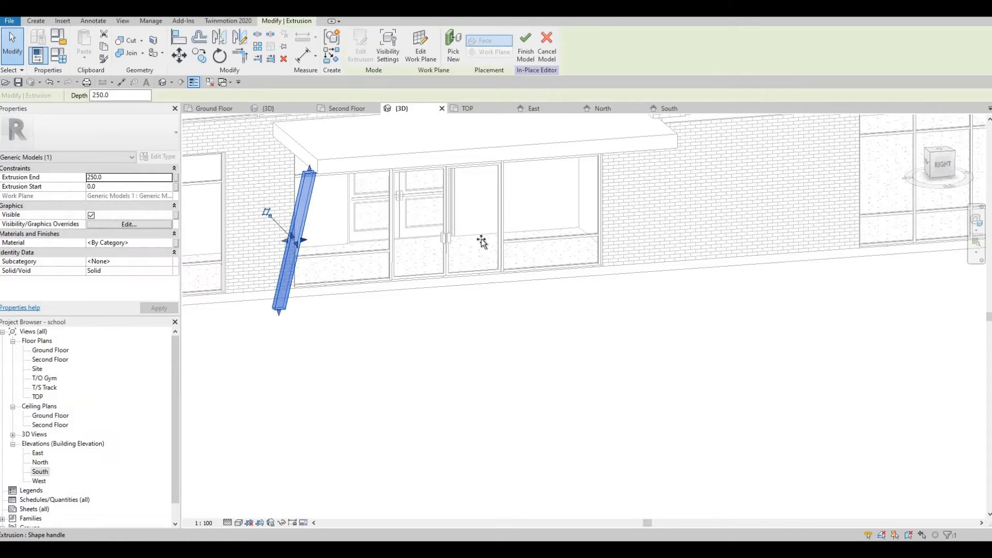
left_click_drag(482, 242, 658, 241)
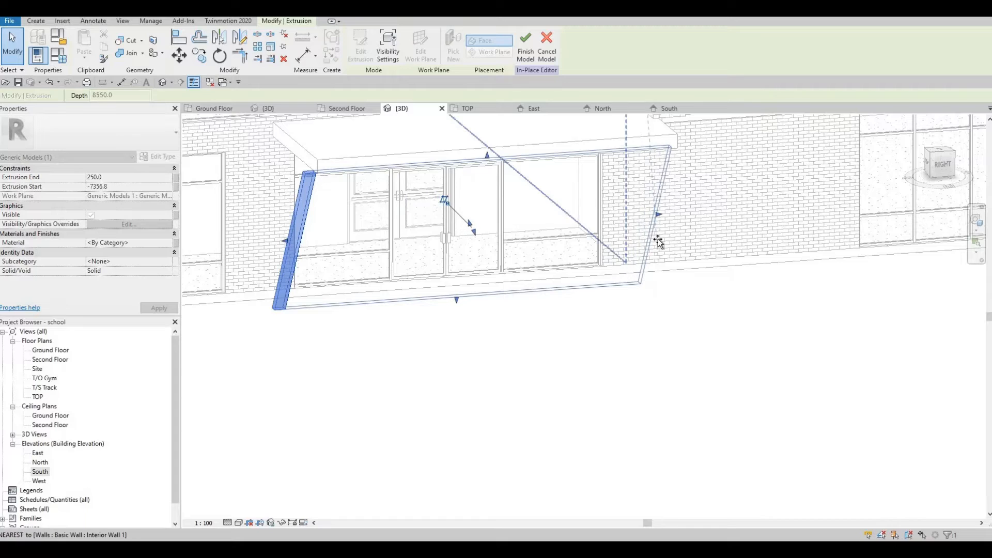
left_click_drag(570, 258, 570, 258)
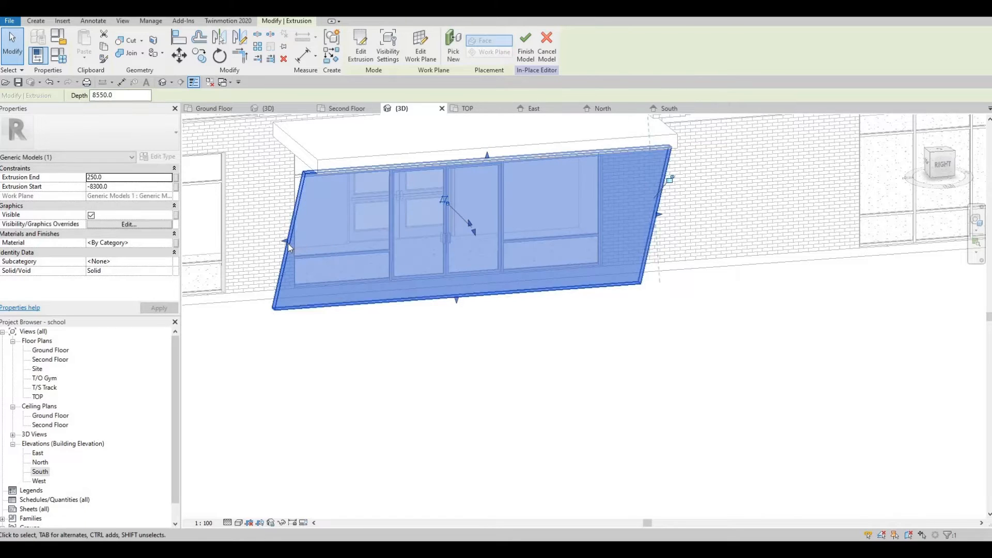
mouse_move(287, 242)
left_mouse_down()
mouse_move(312, 239)
mouse_move(301, 243)
left_mouse_up()
left_click(662, 202)
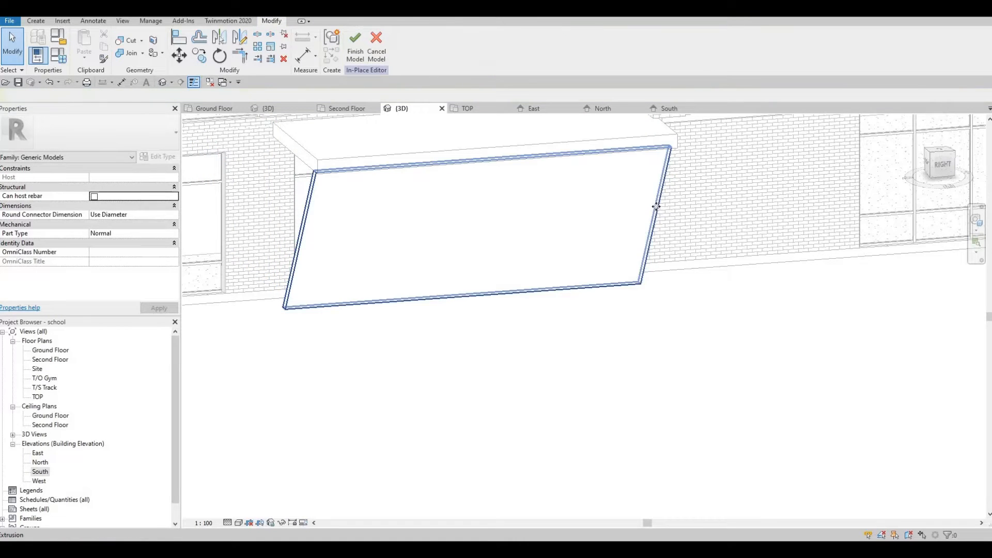
left_click(656, 207)
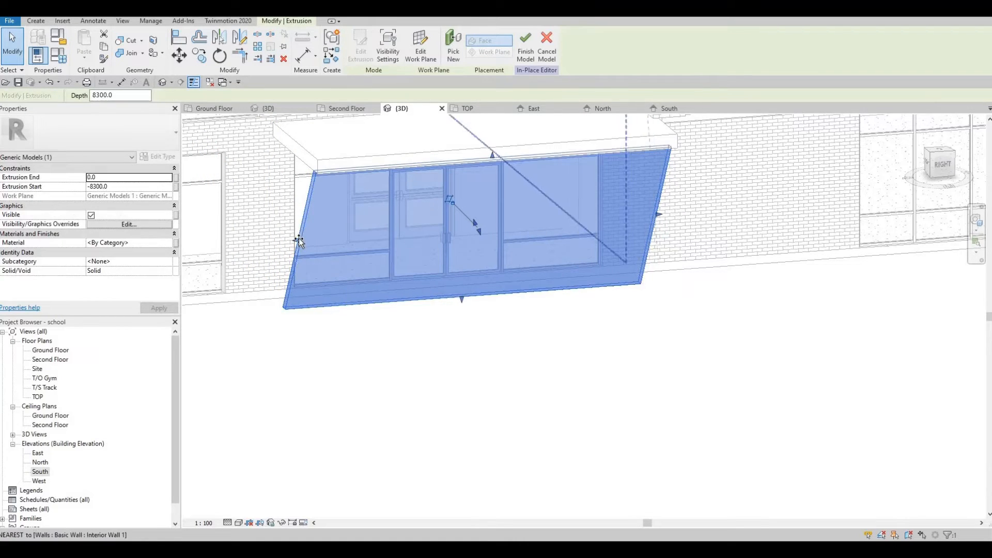
left_click_drag(299, 240, 313, 239)
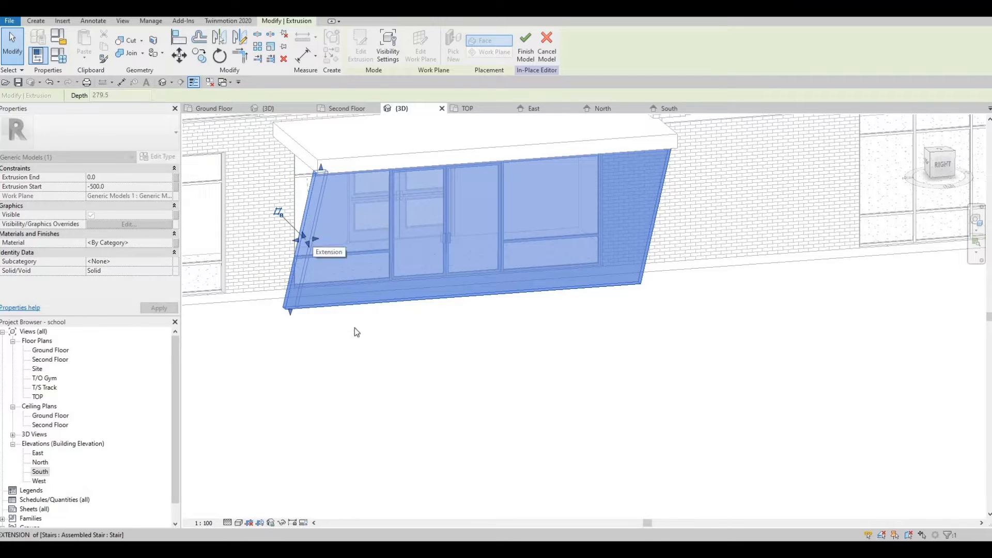
left_click(381, 370)
Step: Orbit around the slanted support from the side and reopen its extrusion sketch in the South elevation
middle_click_drag(473, 370, 497, 362, "shift")
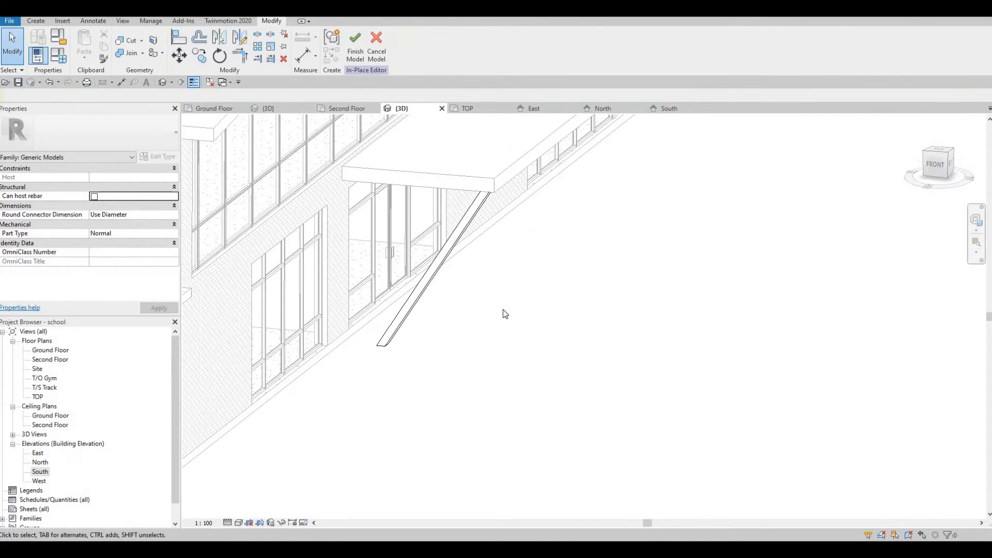
middle_click_drag(504, 314, 455, 275, "shift")
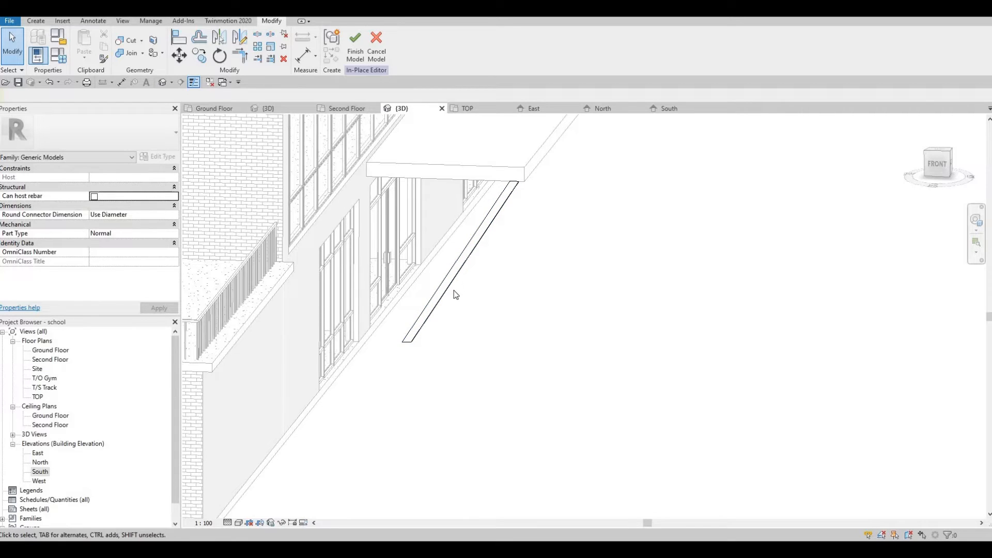
double_click(481, 233)
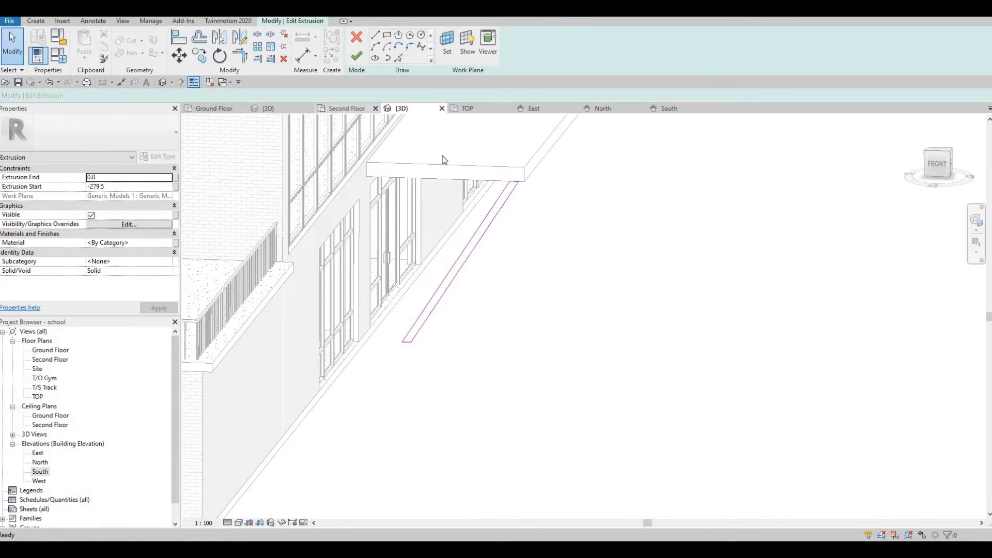
double_click(40, 472)
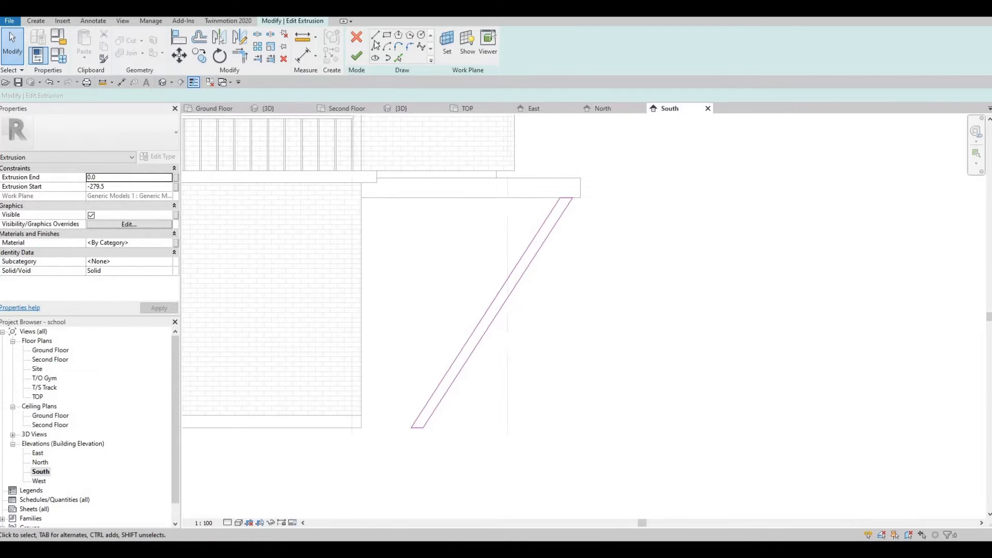
Step: Draw two vertical lines about 1321 mm and 1617 mm long from the canopy's underside to the slanted profile, the first on grid J
key("l")
key("i")
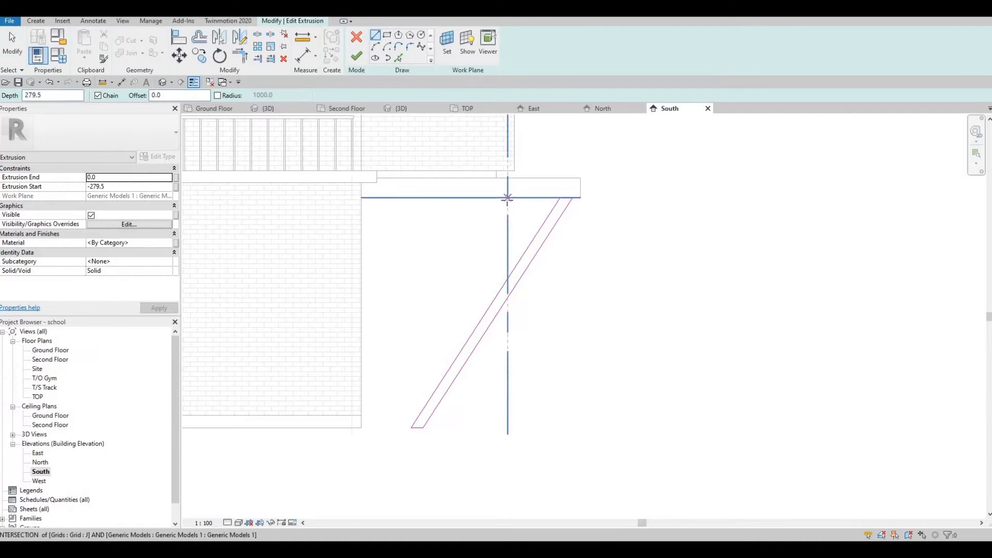
left_click(505, 277)
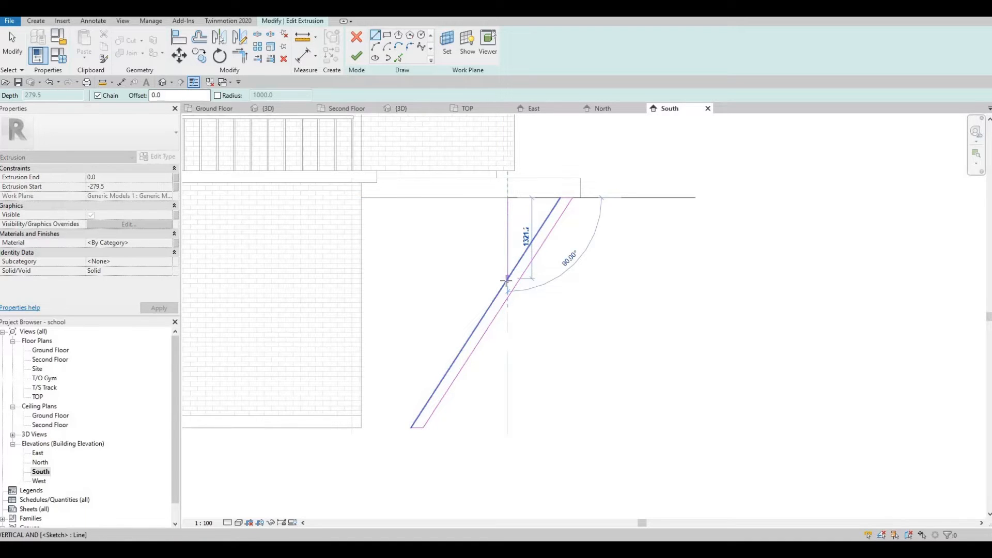
key("Escape")
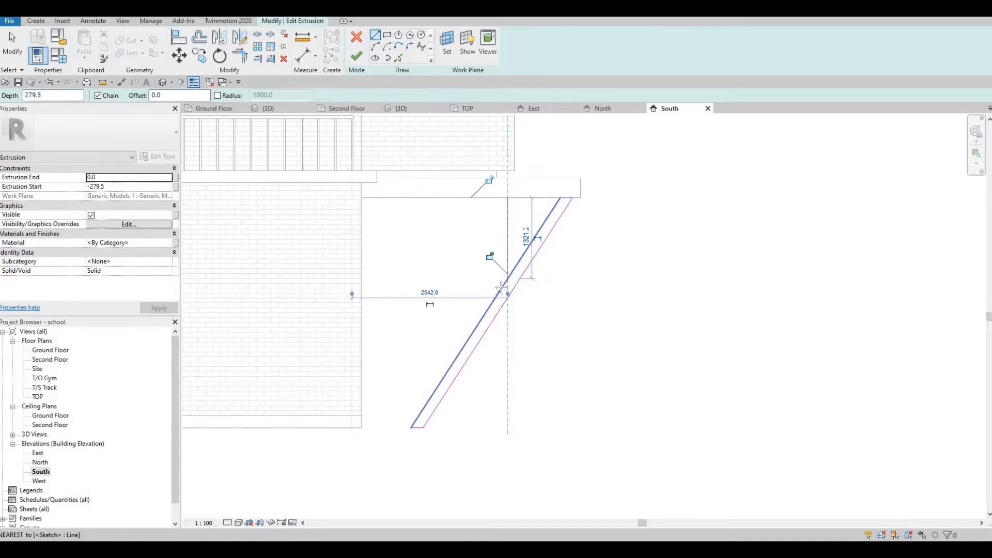
left_click(506, 198)
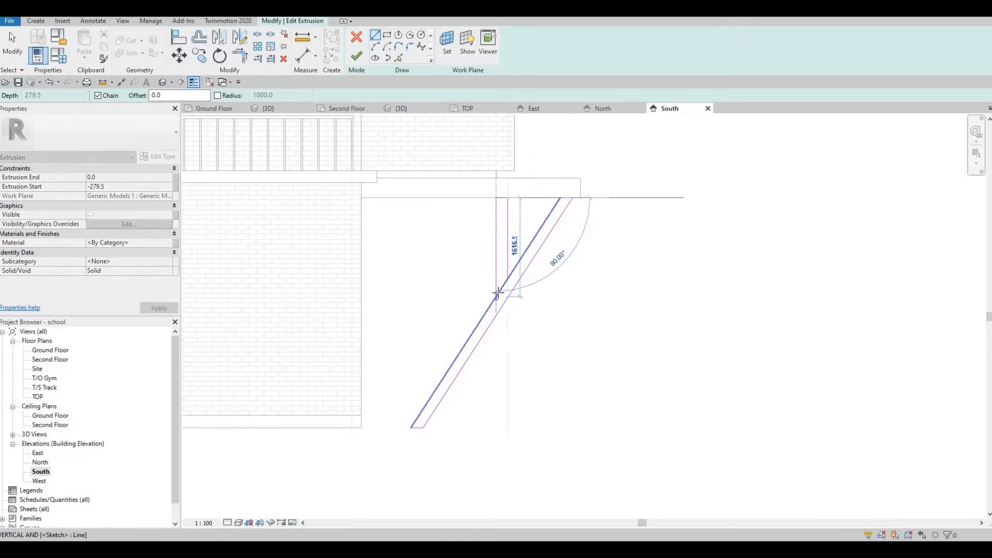
left_click(513, 234)
key("Escape")
key("Escape")
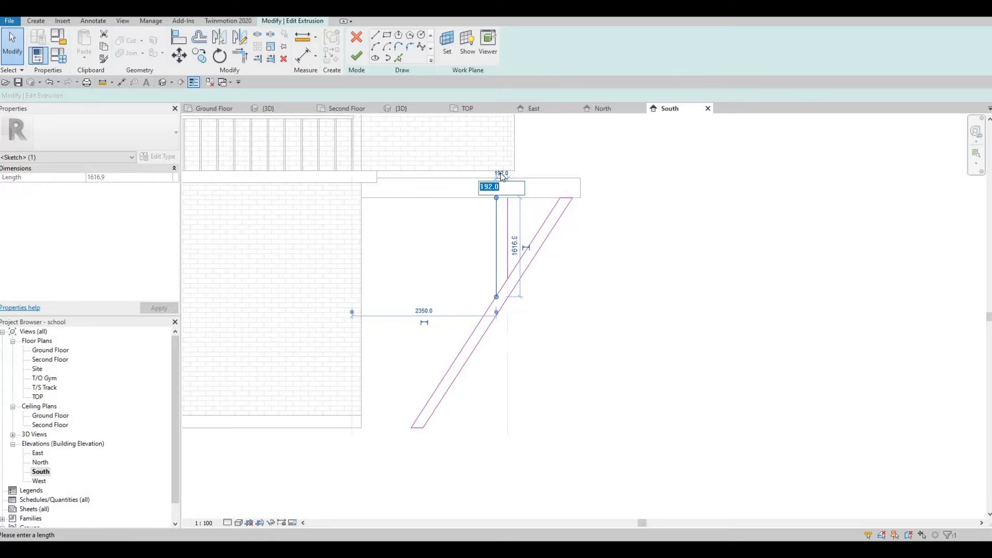
left_click(574, 193)
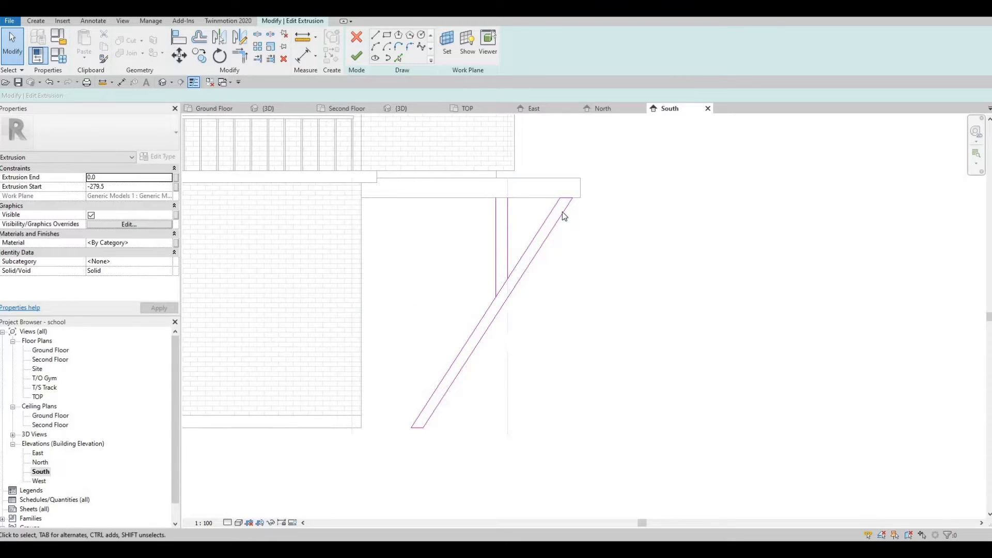
Step: Set both the slanted member's width and the distance between the two vertical lines to 150 mm
left_click(562, 212)
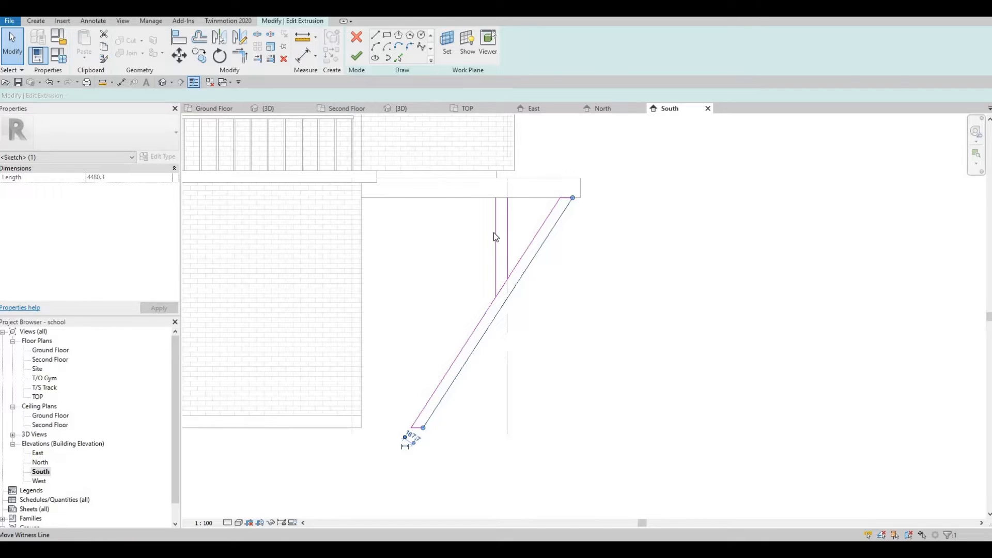
key("Escape")
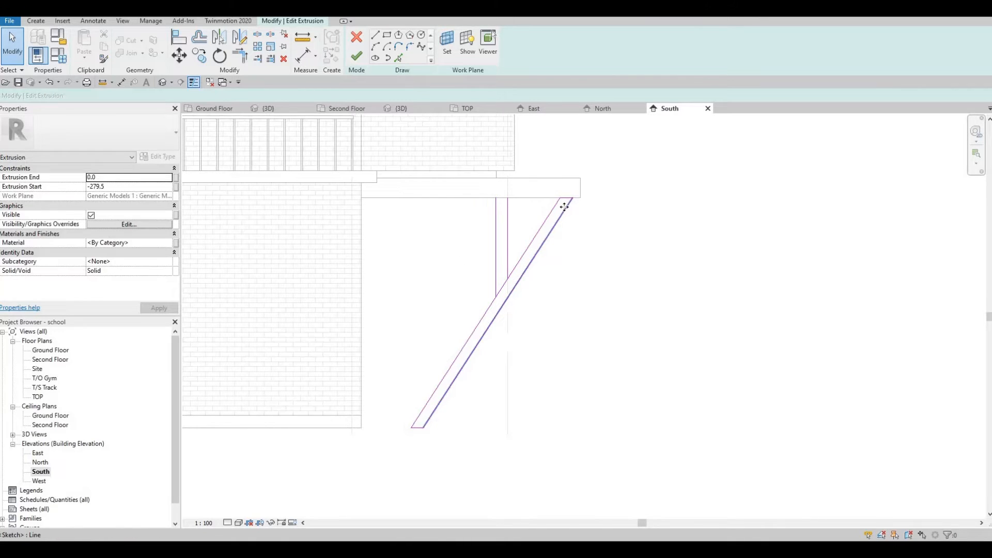
left_click(564, 207)
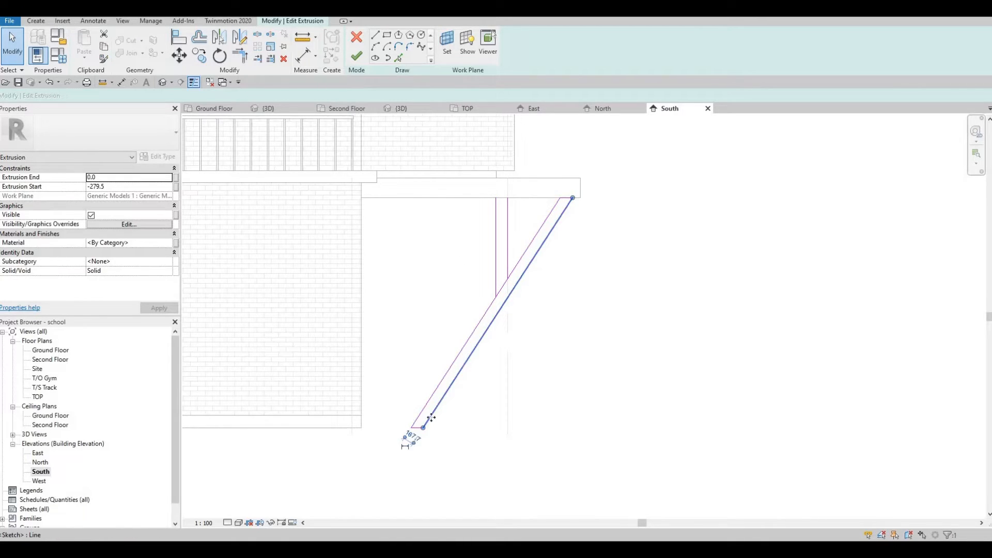
left_click(412, 438)
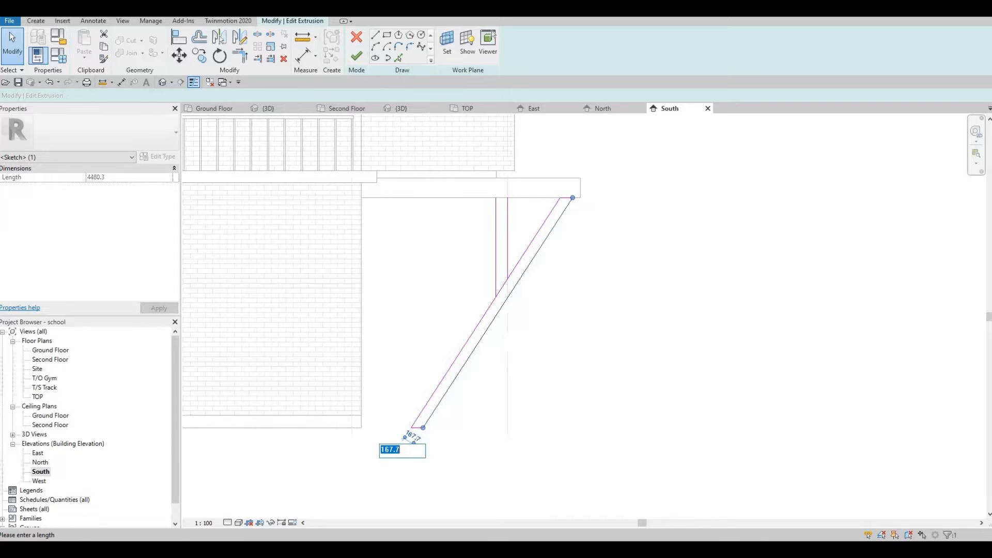
type("15")
key("Return")
key("Escape")
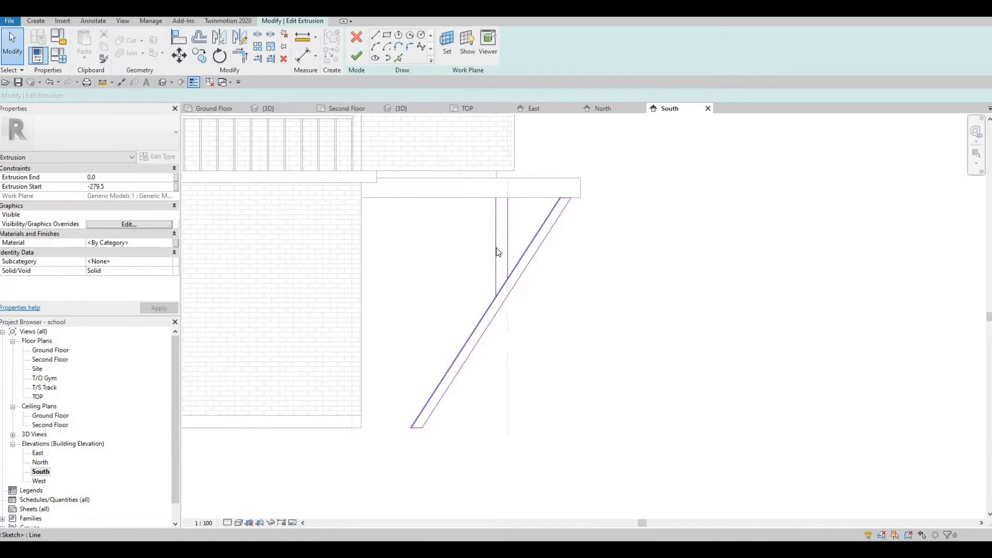
left_click(497, 209)
left_click(501, 173)
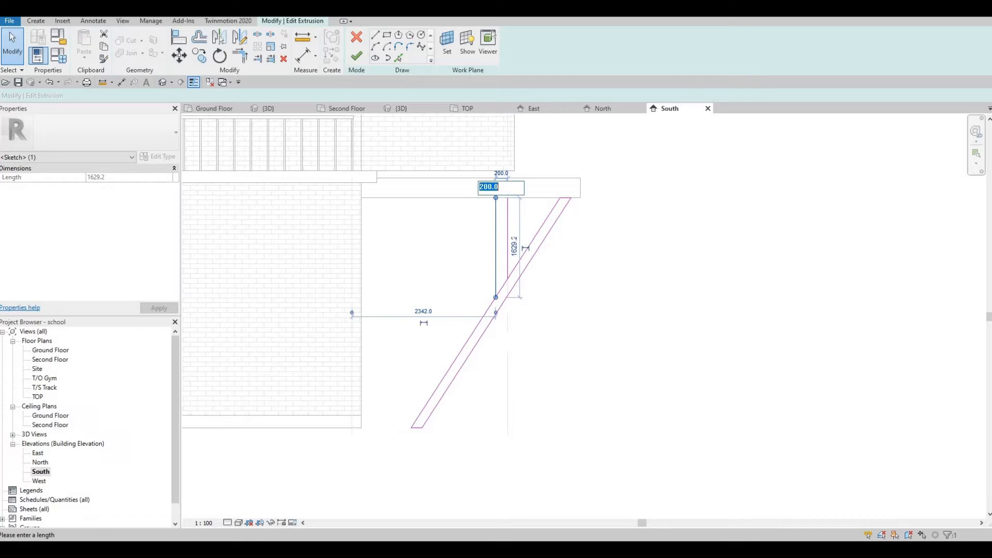
type("150")
key("Return")
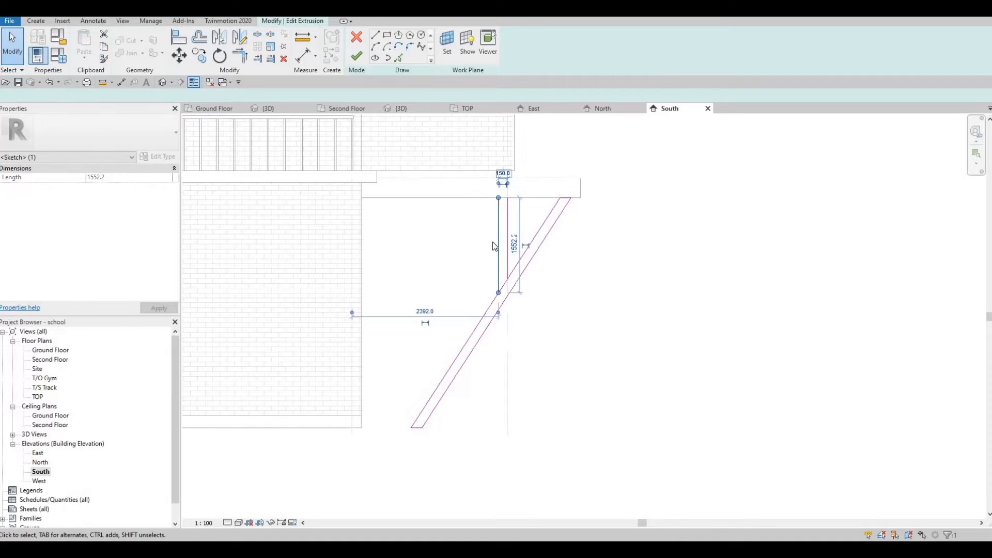
key("Escape")
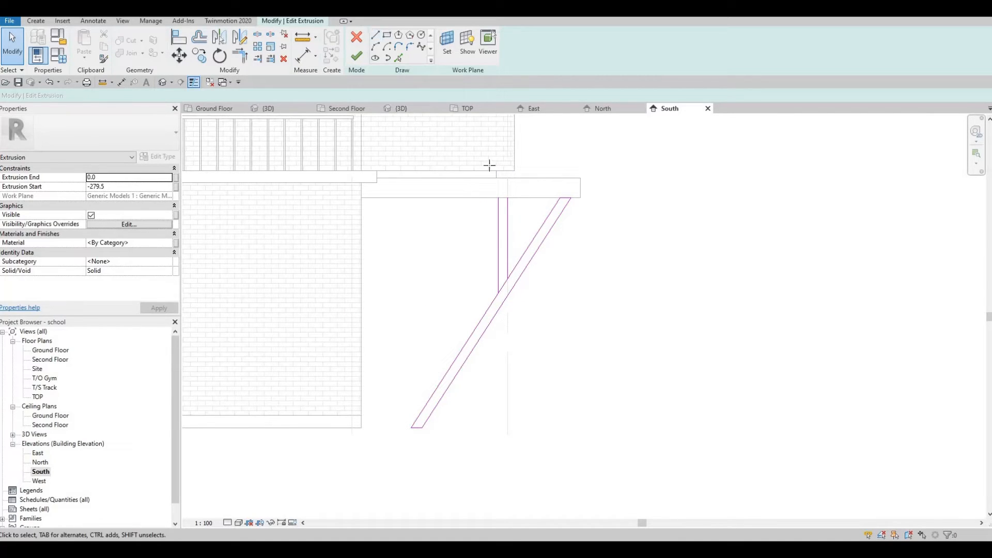
Step: Close the top of the vertical member with a short line along the canopy's underside
key("l")
key("i")
scroll(511, 199, "up", 2)
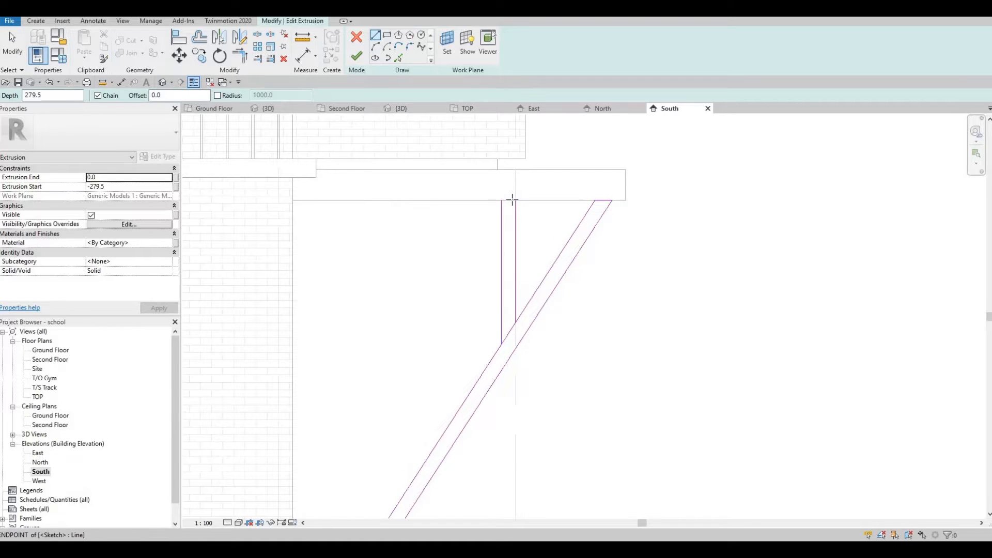
left_click(512, 199)
key("Escape")
key("Escape")
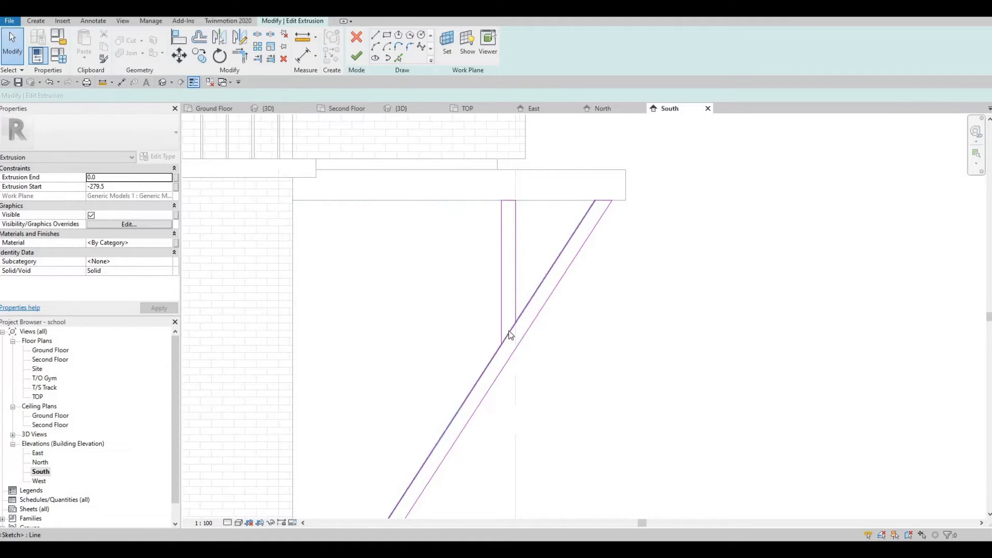
Step: Split the slanted edge between the vertical lines, trim both parts to them to form one branched outline, and finish the sketch
key("s")
key("l")
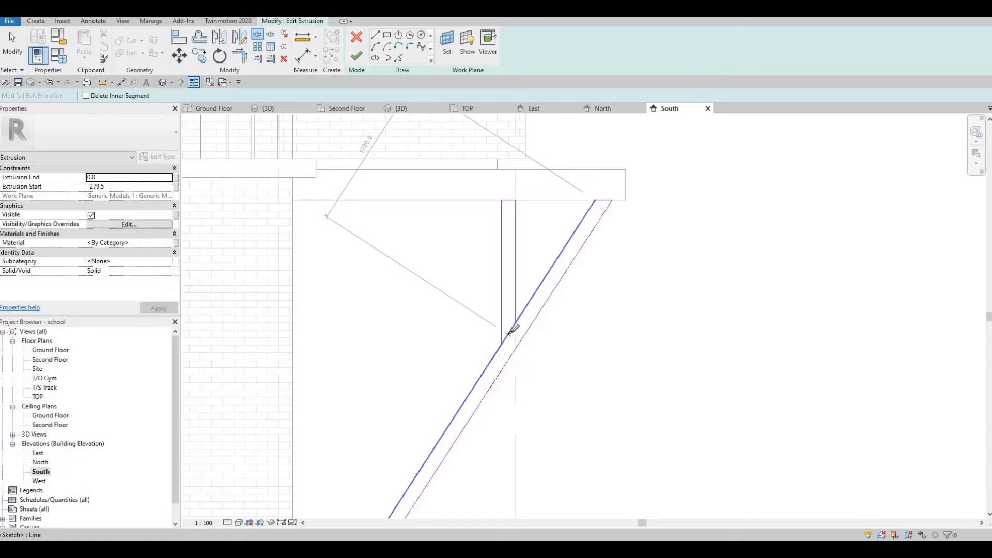
left_click(508, 335)
key("Escape")
key("t")
key("r")
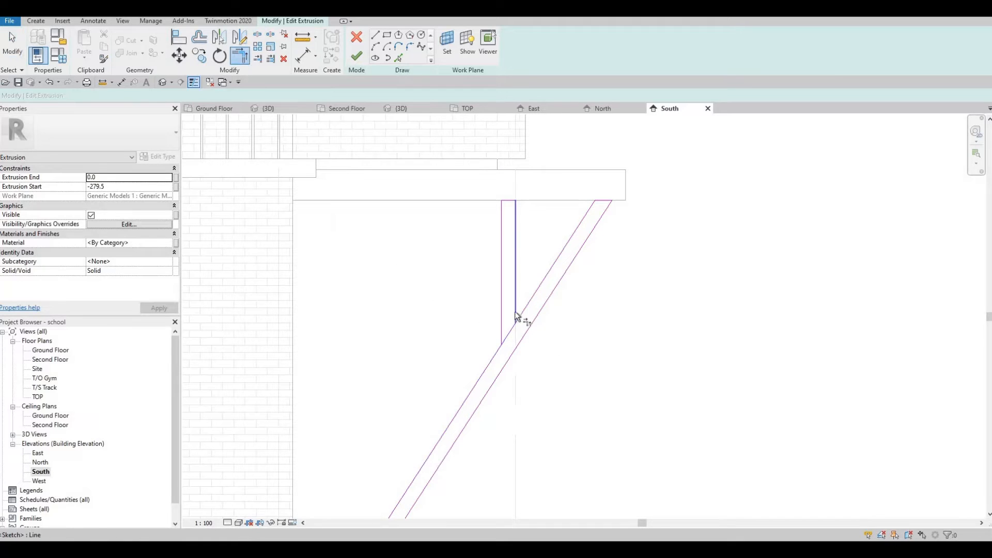
left_click(500, 322)
left_click(498, 349)
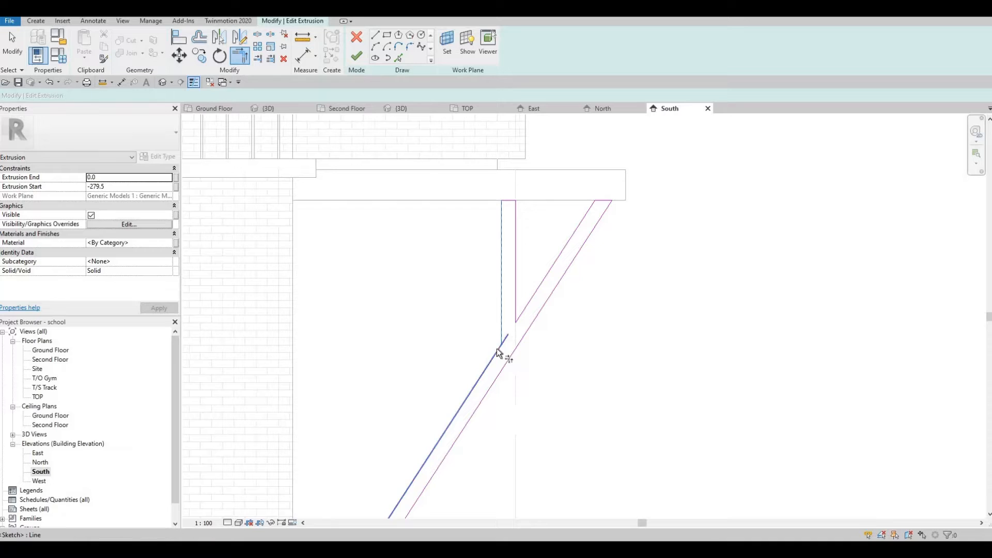
left_click(356, 56)
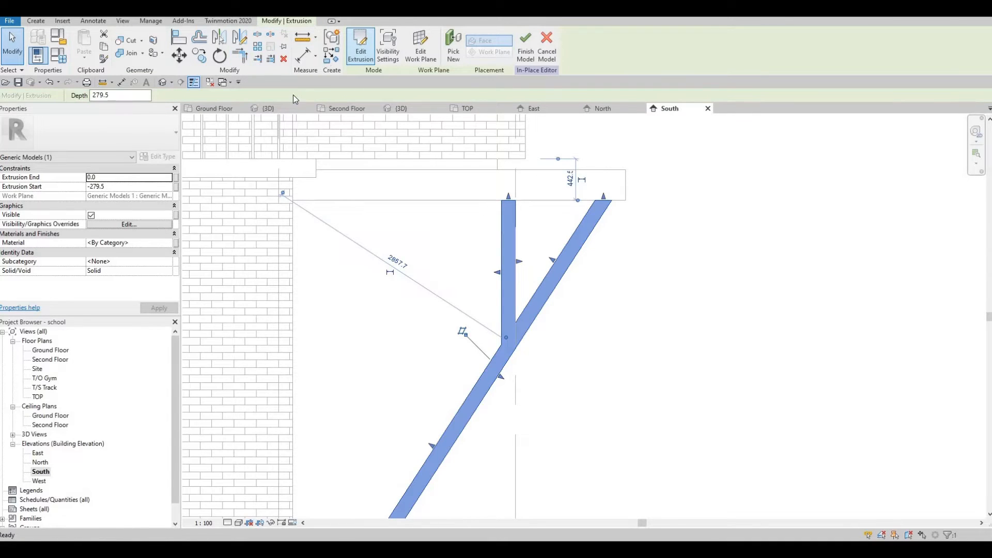
Step: Assign the Wood - Birch material to the branched column extrusion
left_click(167, 243)
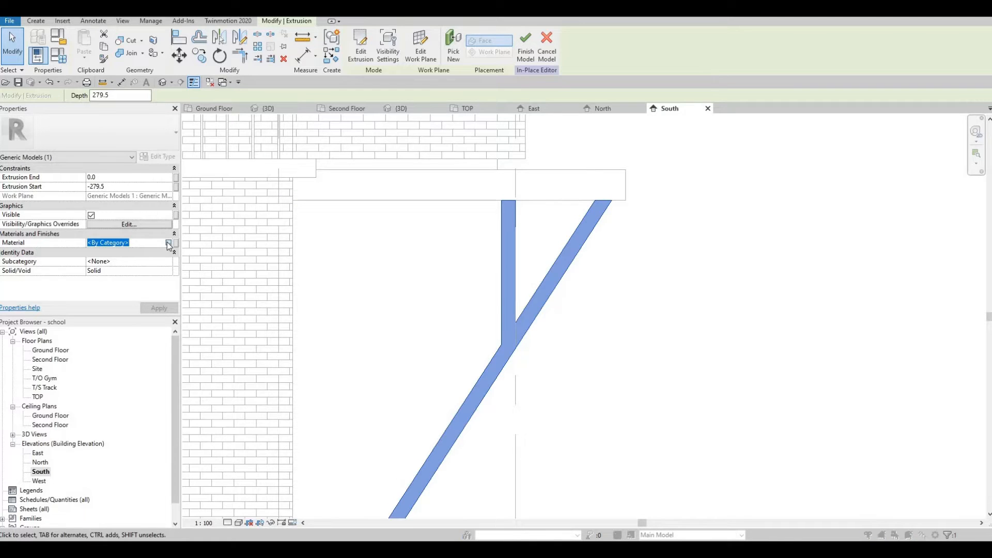
left_click(168, 243)
scroll(176, 235, "down", 5)
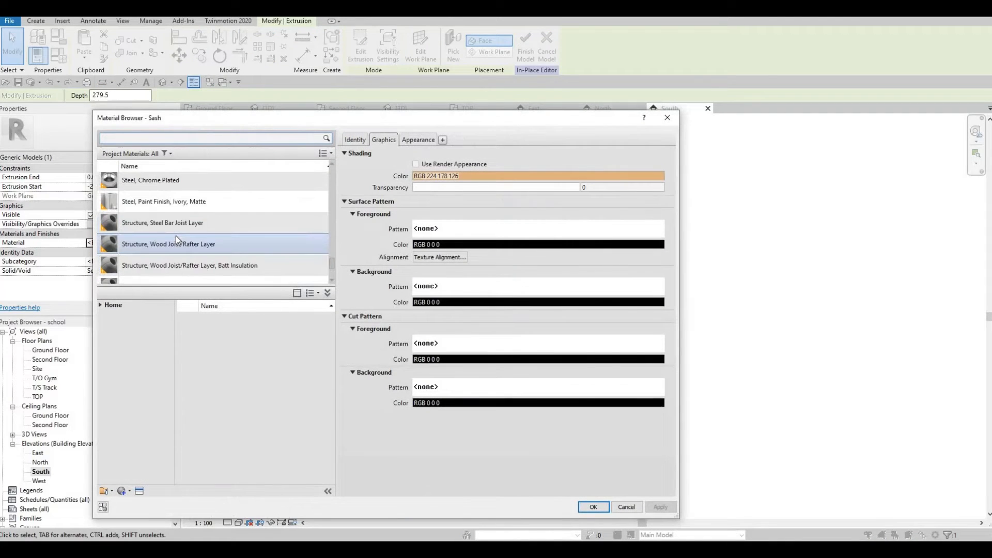
scroll(175, 235, "down", 5)
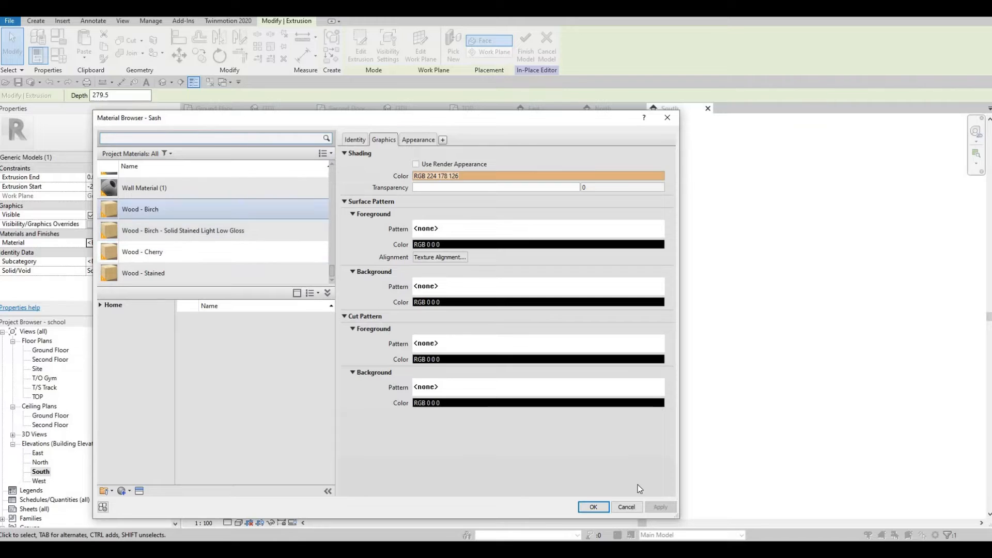
left_click(593, 507)
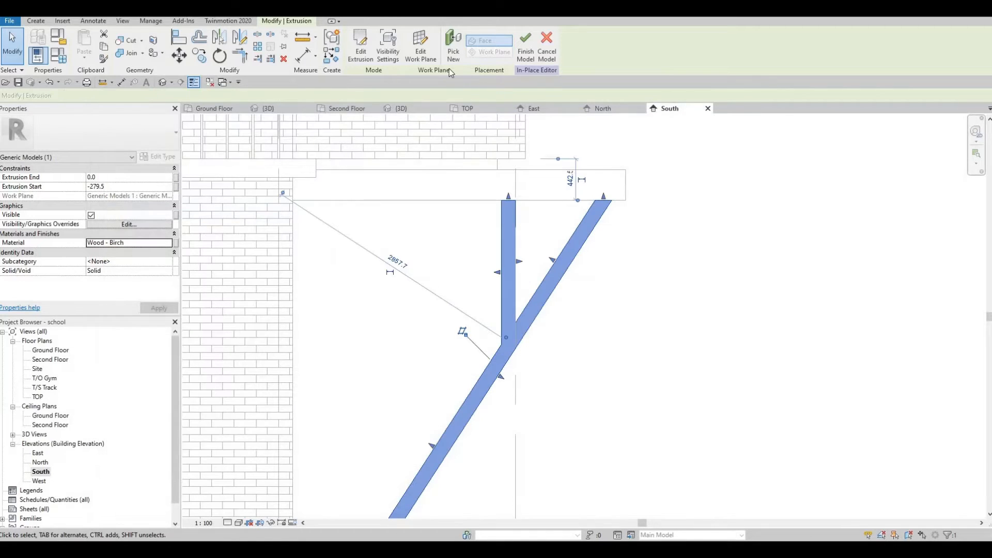
Step: Set the column's extrusion start to -250 mm and finish the in-place model
left_click(401, 110)
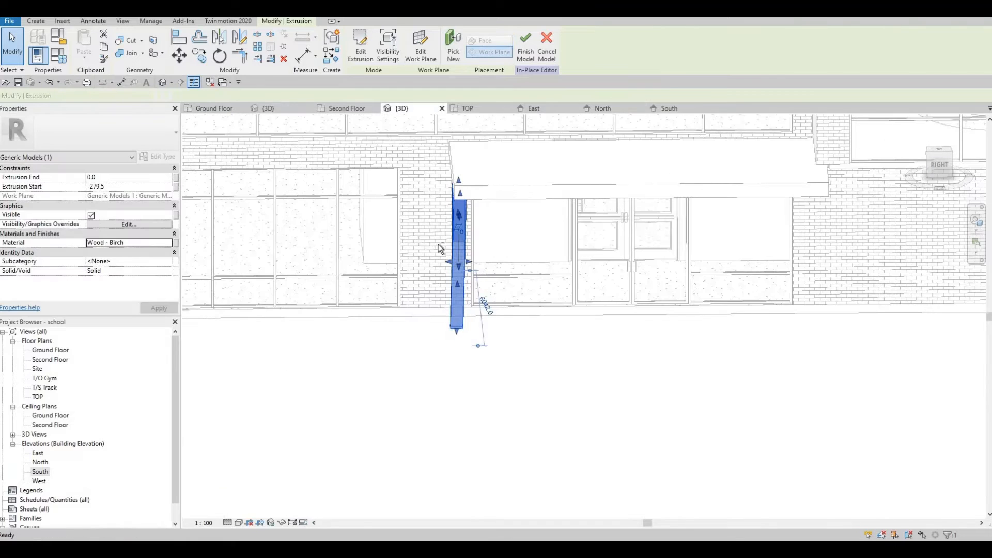
middle_click_drag(439, 248, 323, 264, "shift")
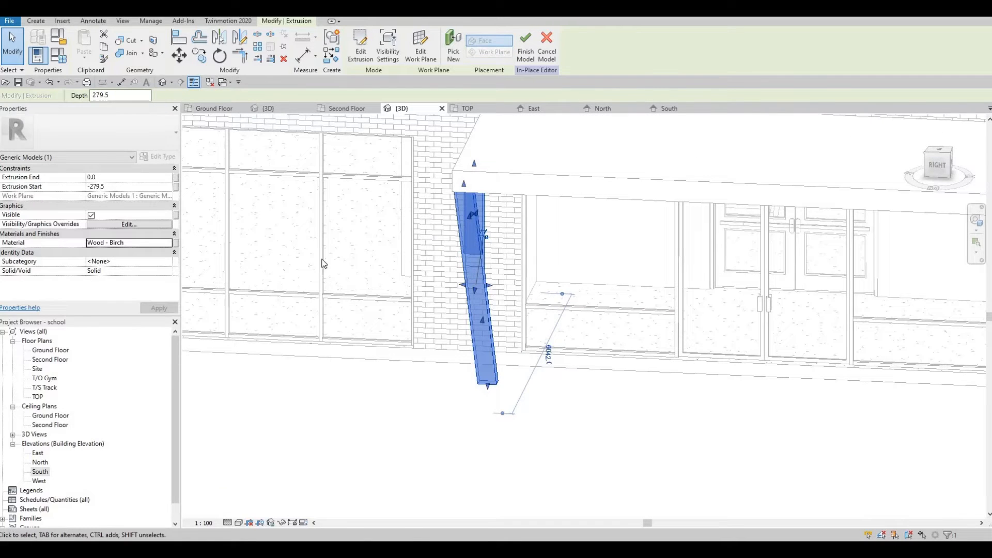
left_click(117, 189)
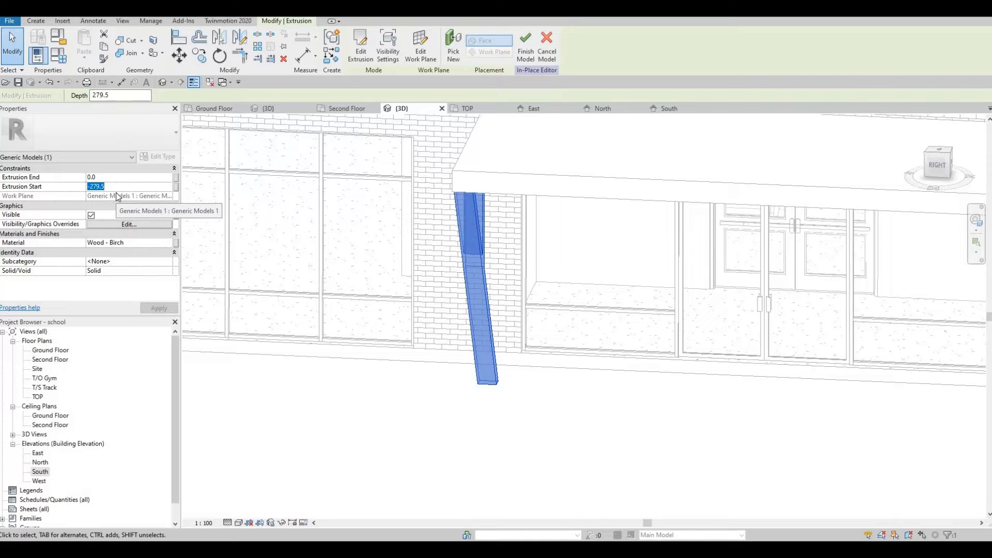
type("-")
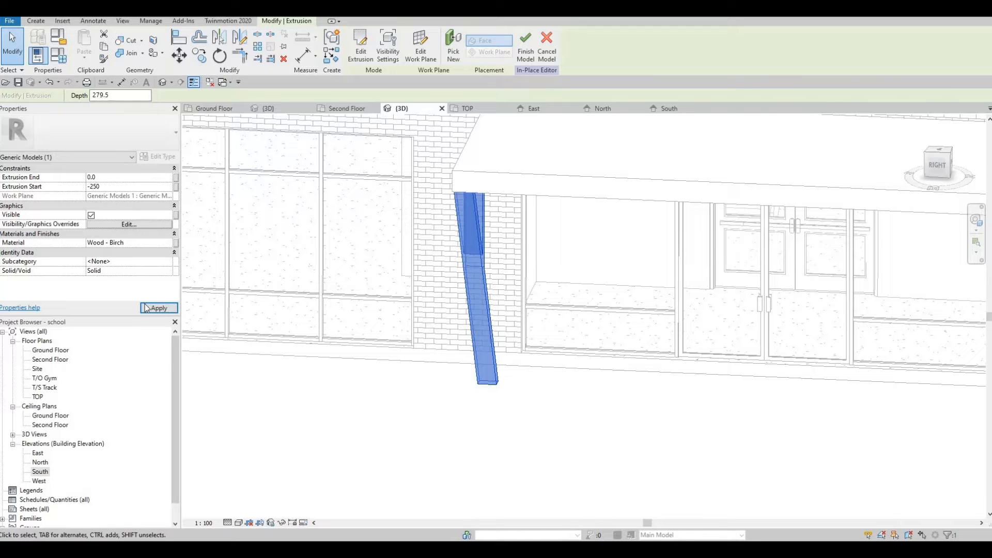
type("250")
left_click(146, 308)
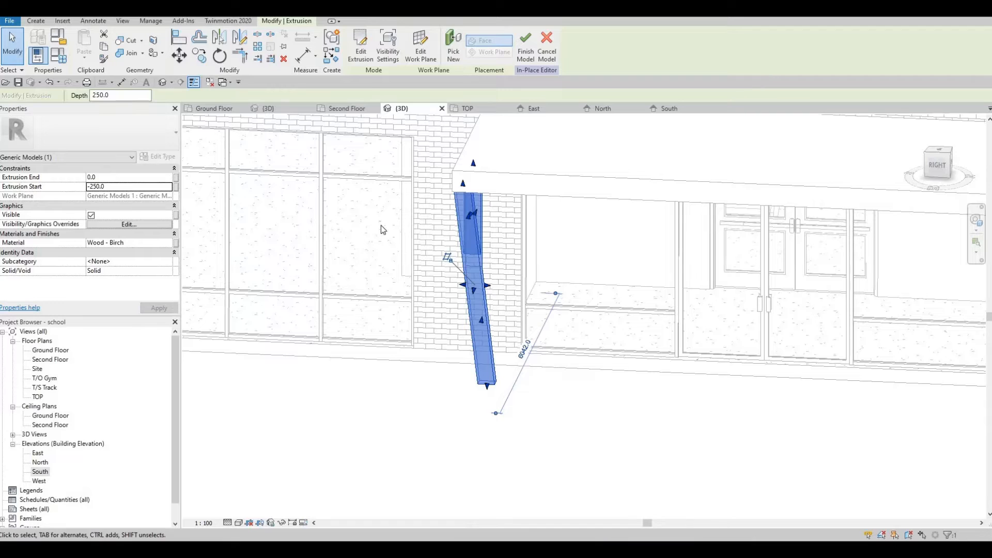
key("Escape")
left_click(358, 60)
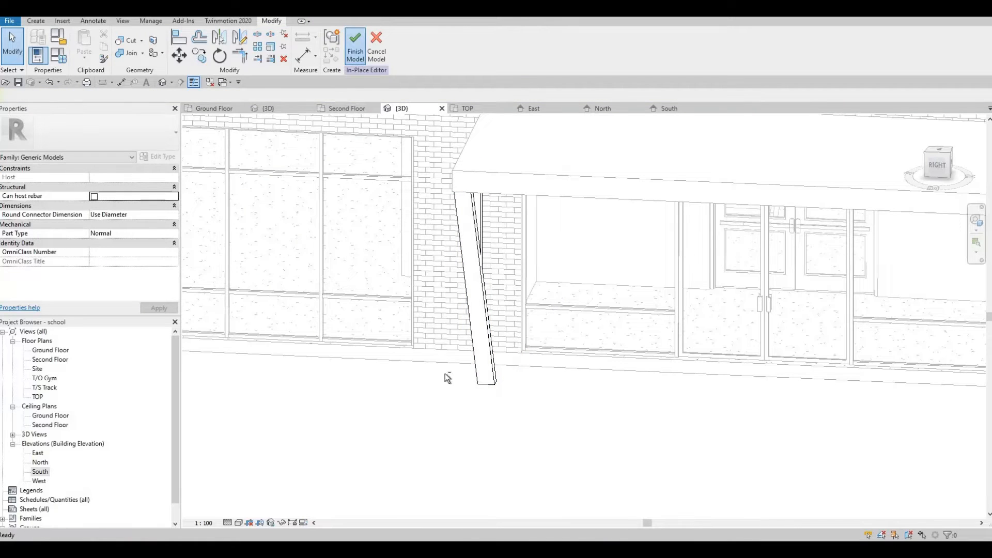
mouse_move(569, 403)
middle_mouse_down("shift")
mouse_move(618, 381)
mouse_move(611, 370)
middle_mouse_up("shift")
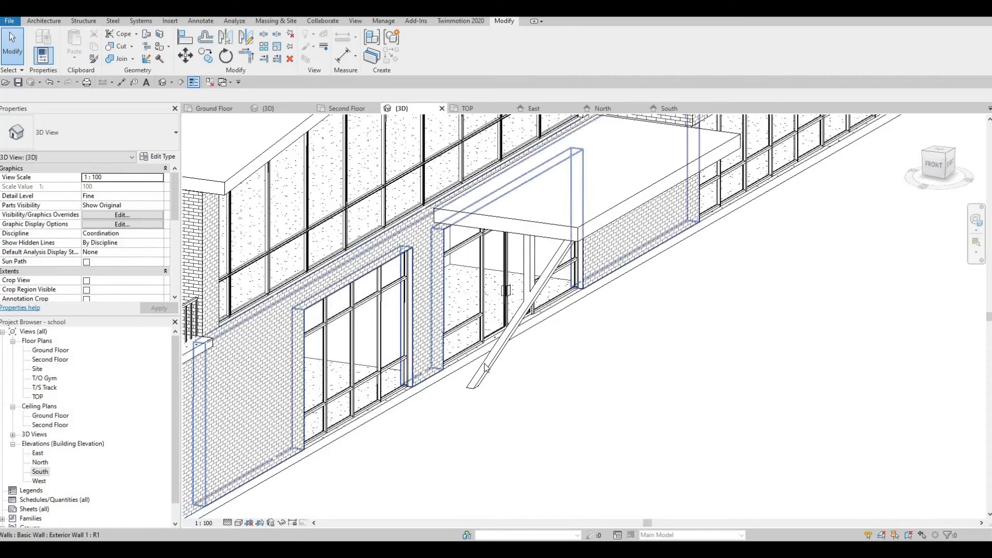
left_click(482, 365)
middle_click_drag(449, 393, 279, 390, "shift")
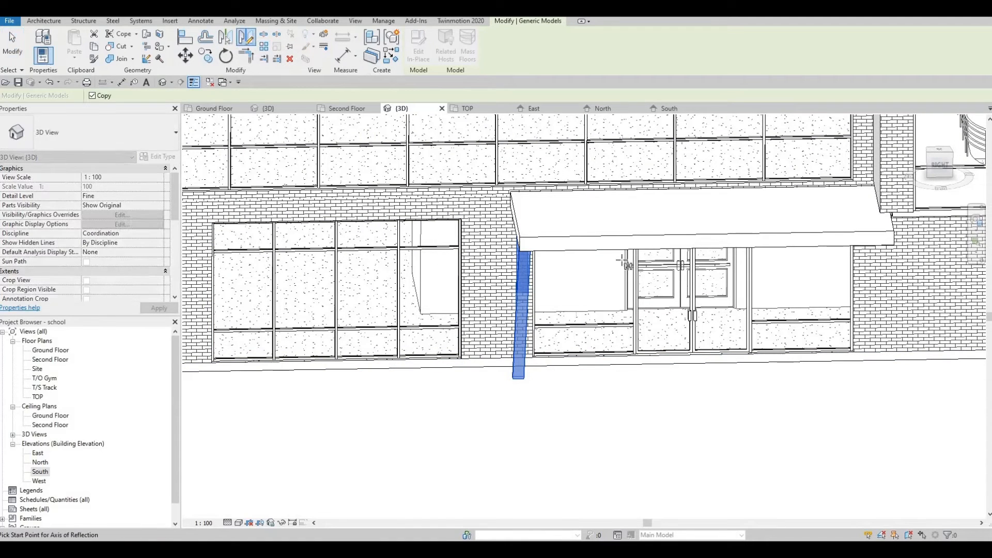
scroll(262, 341, "down", 3)
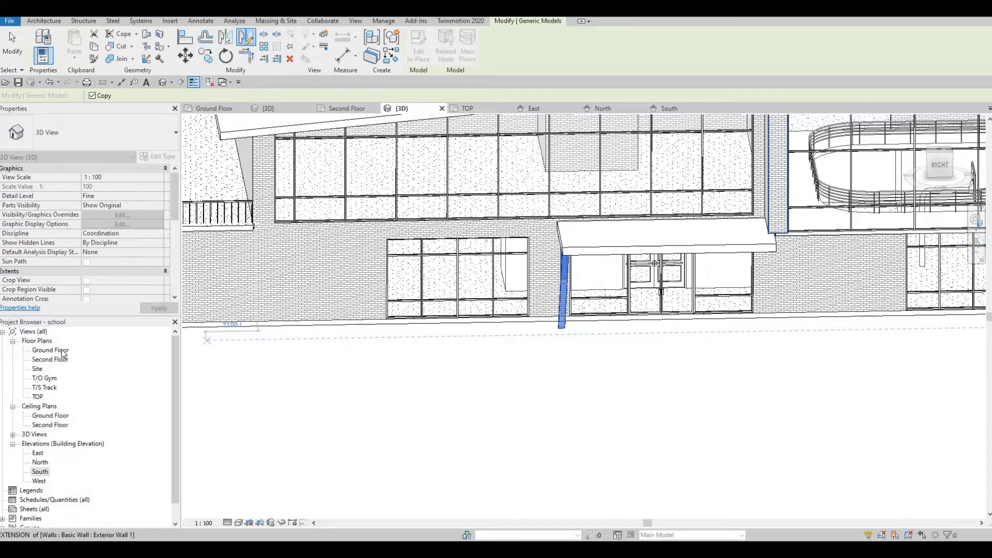
double_click(57, 350)
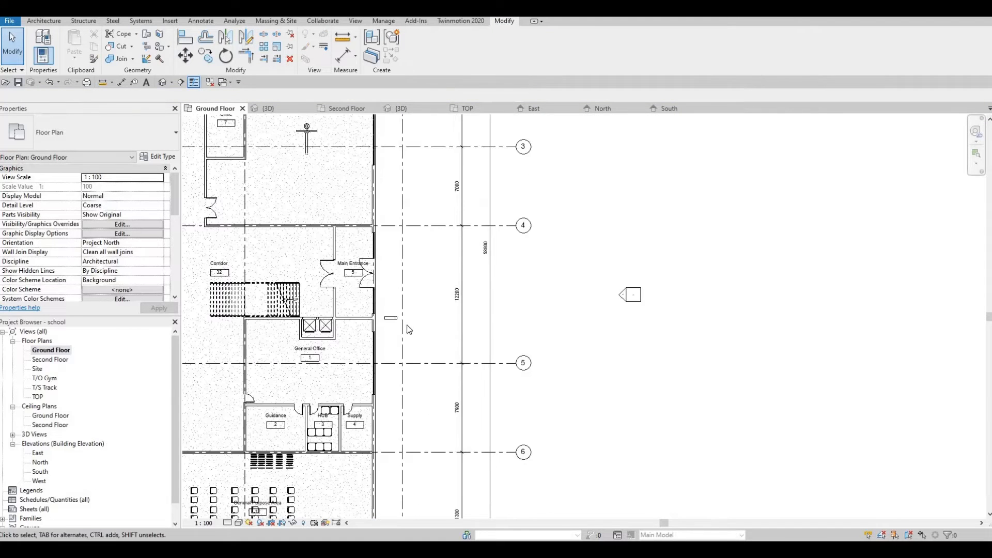
scroll(395, 286, "up", 3)
left_click(388, 341)
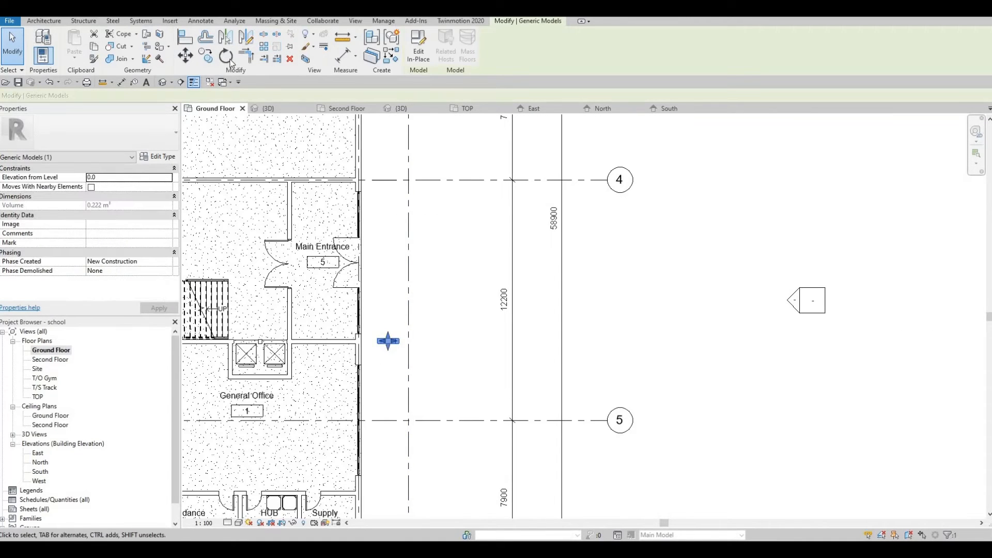
key("d")
key("m")
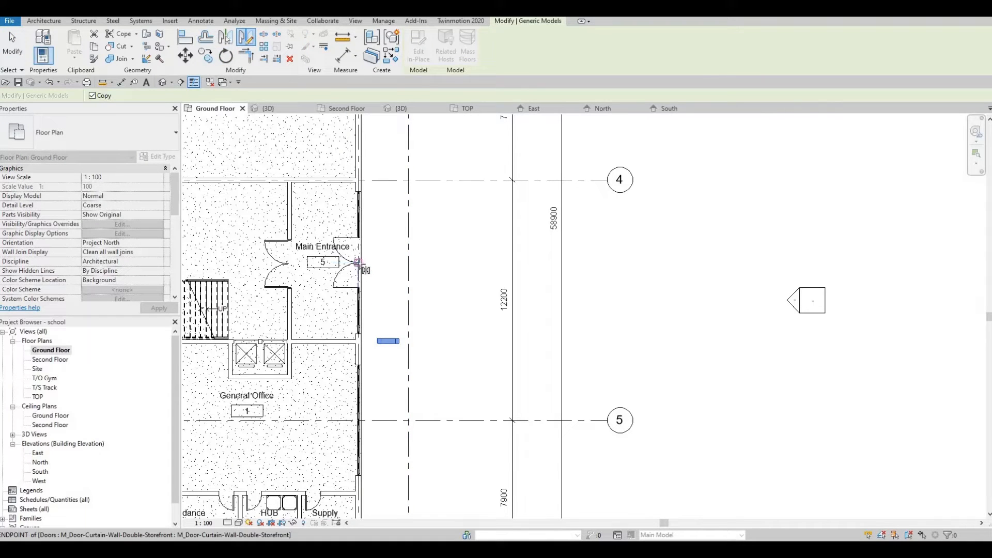
key("Escape")
key("Escape")
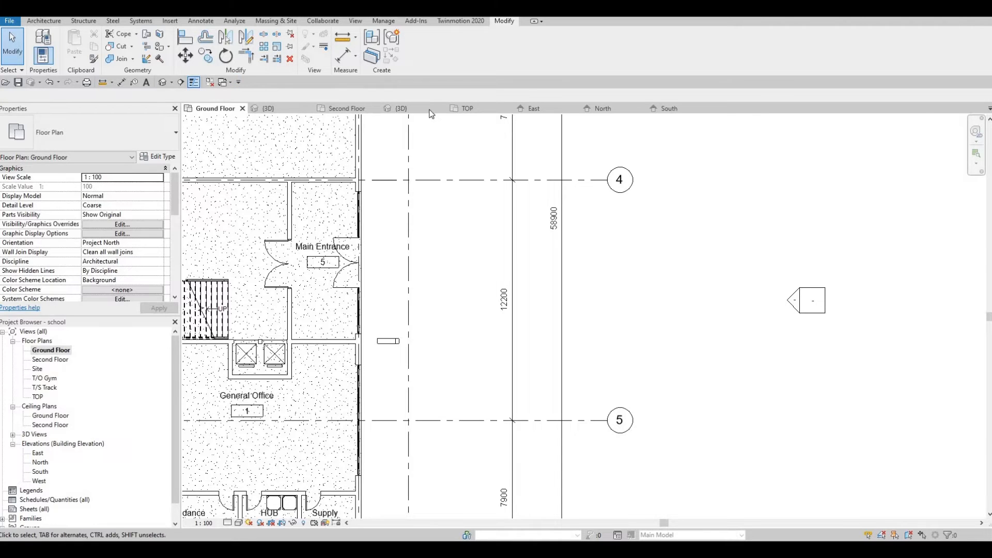
Step: Copy the branched column in the Ground Floor plan, unconstrained, about 7700 mm straight towards grid 4, at the canopy's opposite end
key("ctrl+Tab")
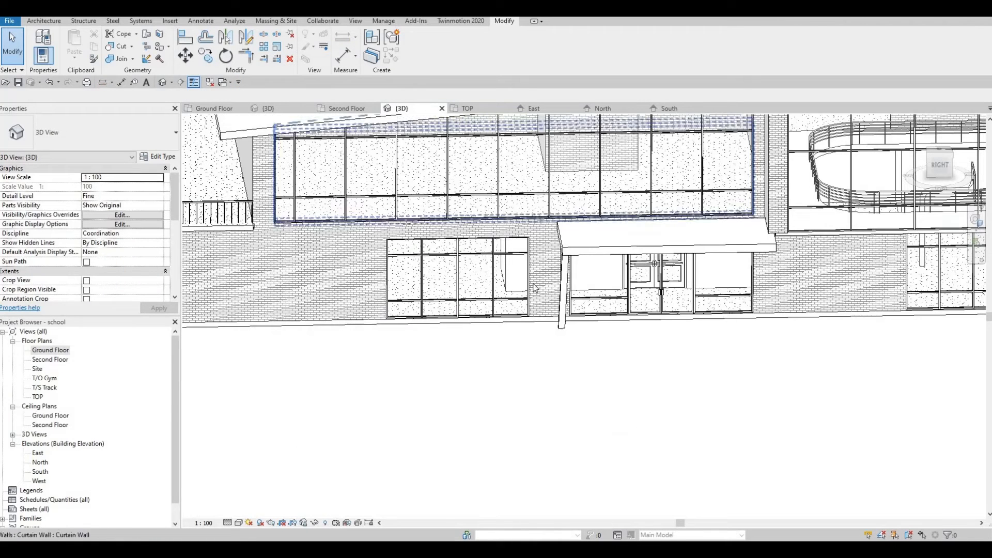
left_click(563, 289)
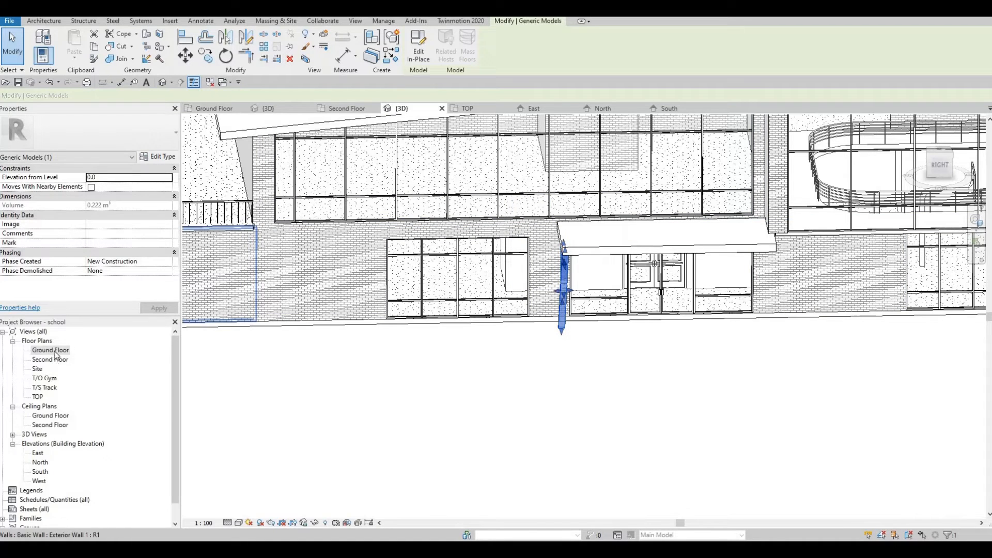
key("ctrl+Tab")
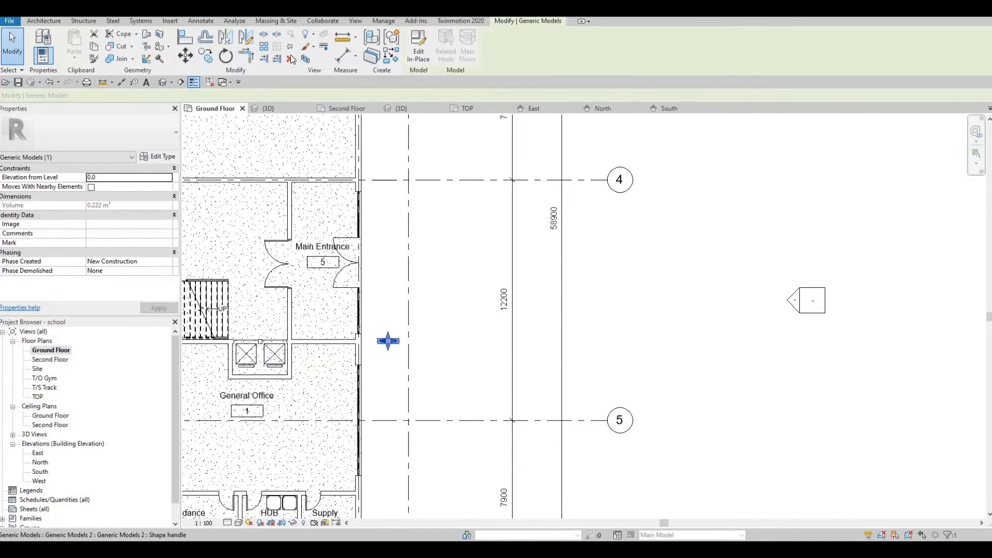
key("m")
key("v")
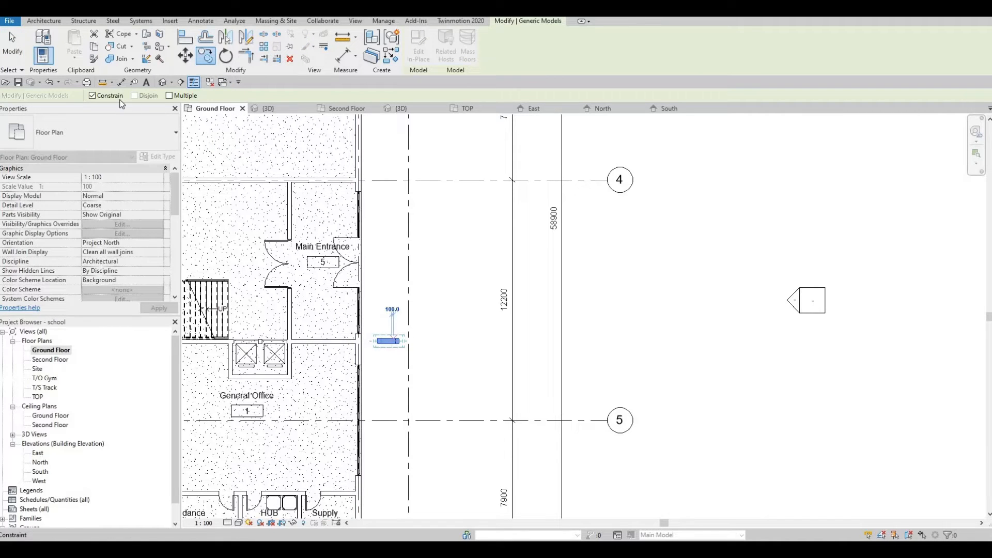
left_click(93, 96)
left_click(367, 340)
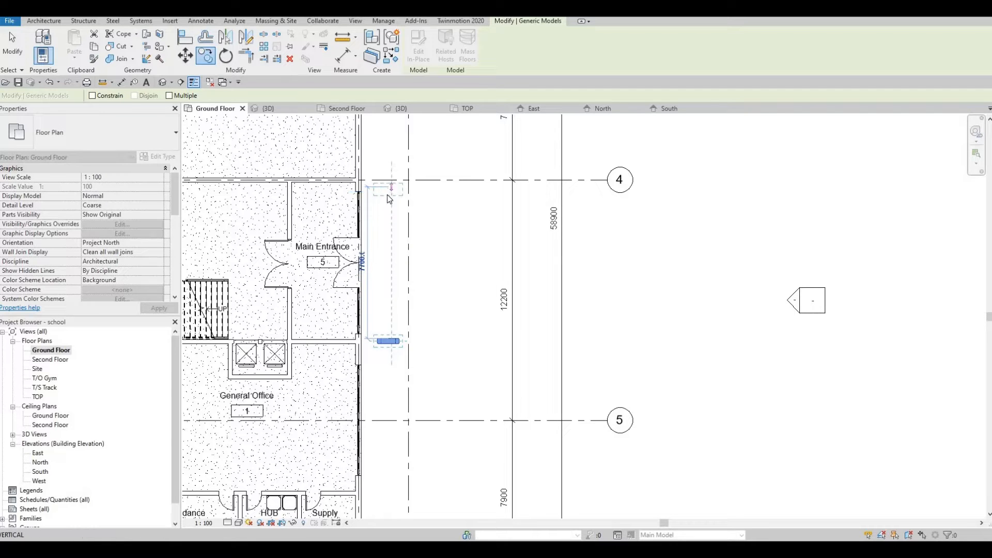
left_click(388, 191)
key("Escape")
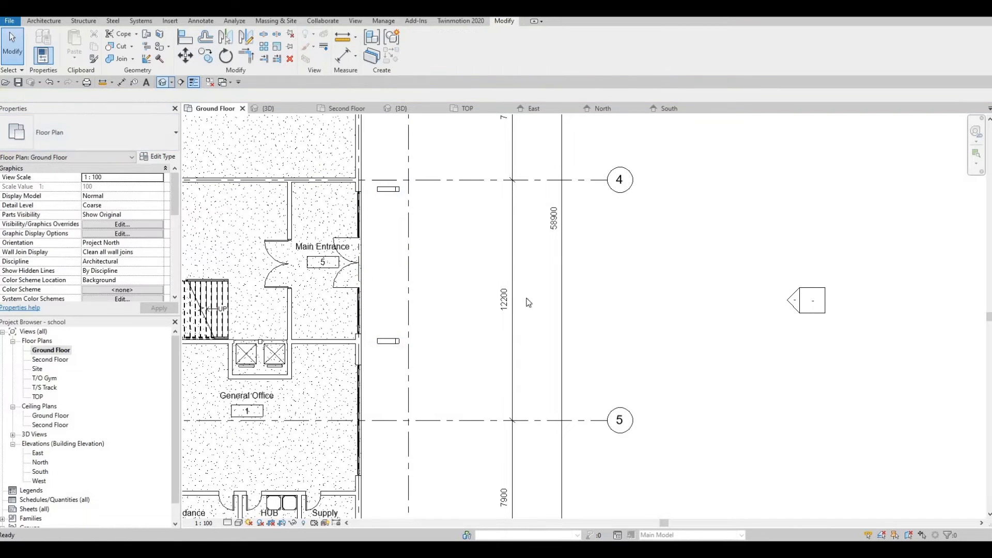
Step: In the East elevation, nudge the copied column towards grid 4 until its outer edge is flush with the canopy's end, and return to 3D
middle_click_drag(613, 328, 698, 288, "shift")
scroll(697, 288, "up", 1)
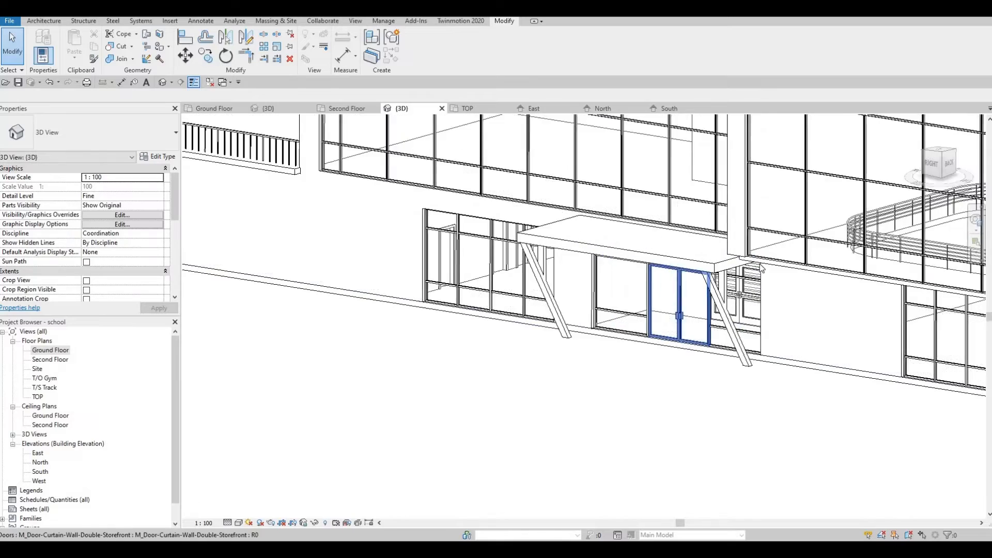
scroll(760, 267, "up", 4)
left_click(745, 281)
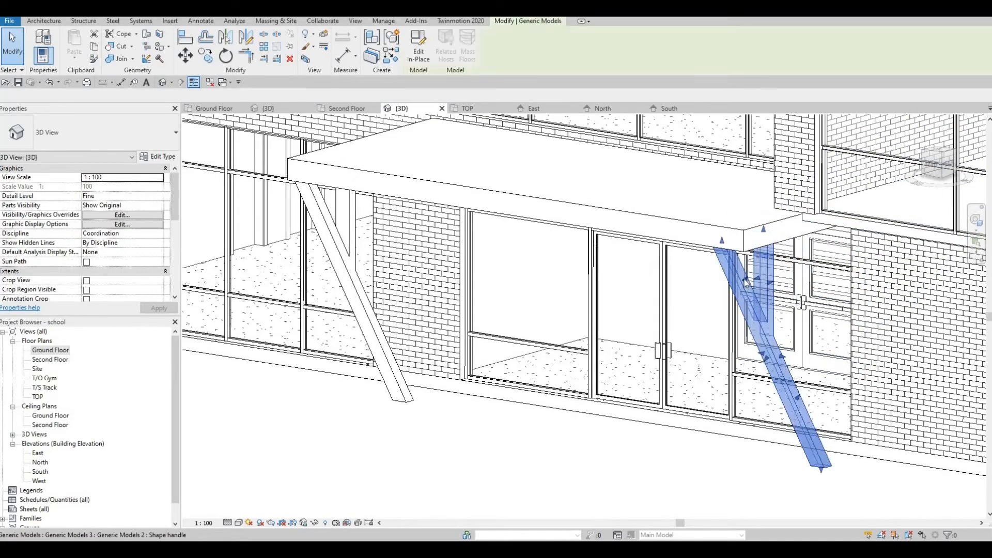
middle_click_drag(746, 283, 788, 323, "shift")
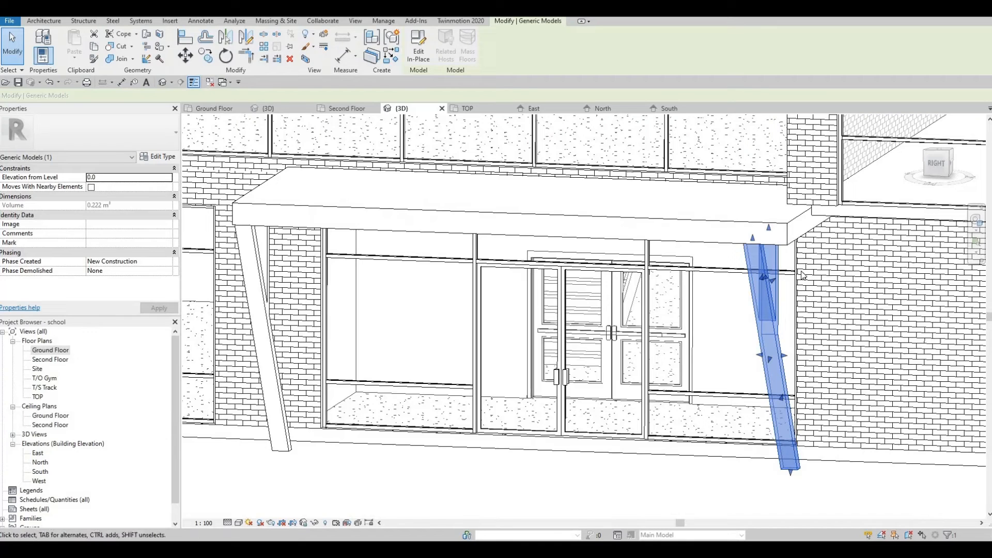
key("Escape")
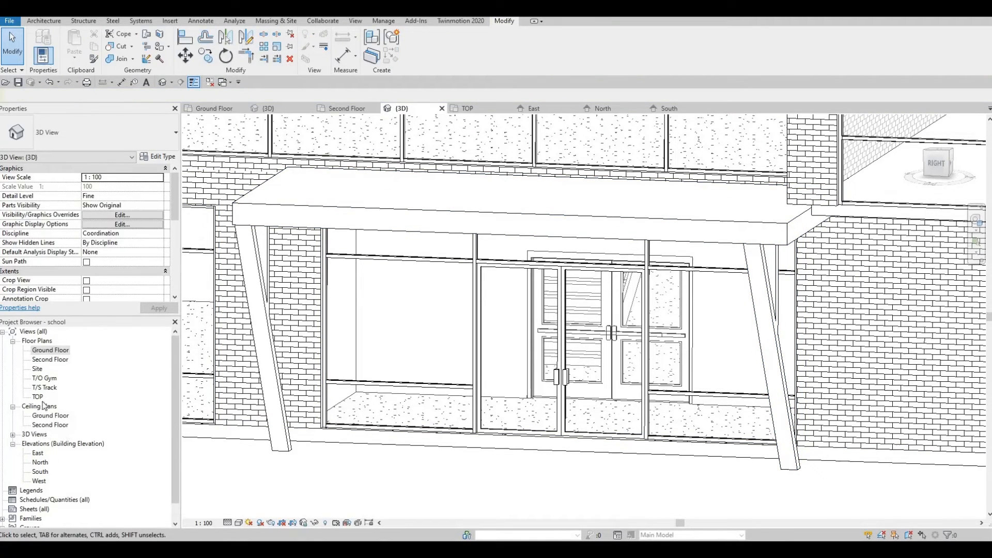
double_click(37, 452)
scroll(505, 374, "up", 5)
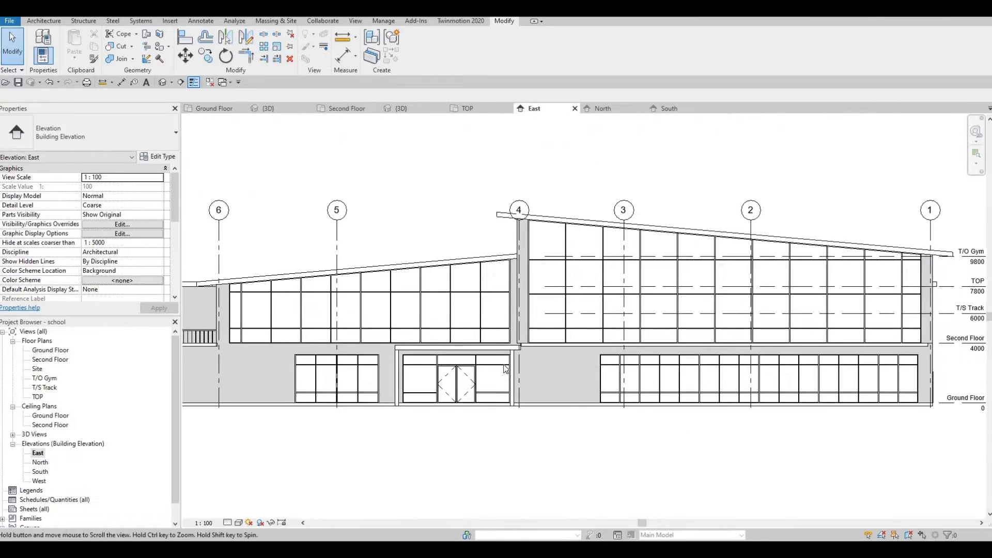
left_click(505, 374)
scroll(522, 359, "up", 3)
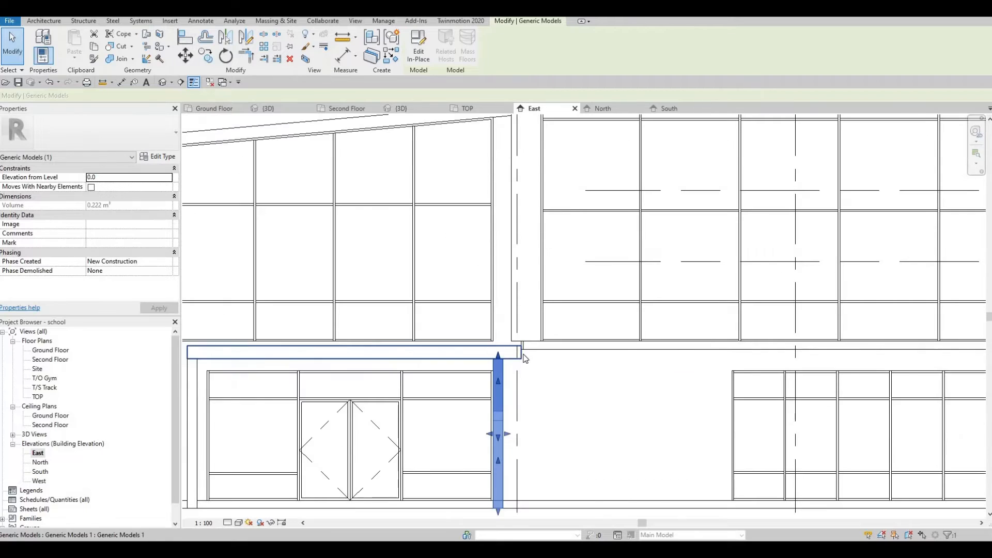
key("Right")
key("Right")
key("Right")
key("Right")
key("Right")
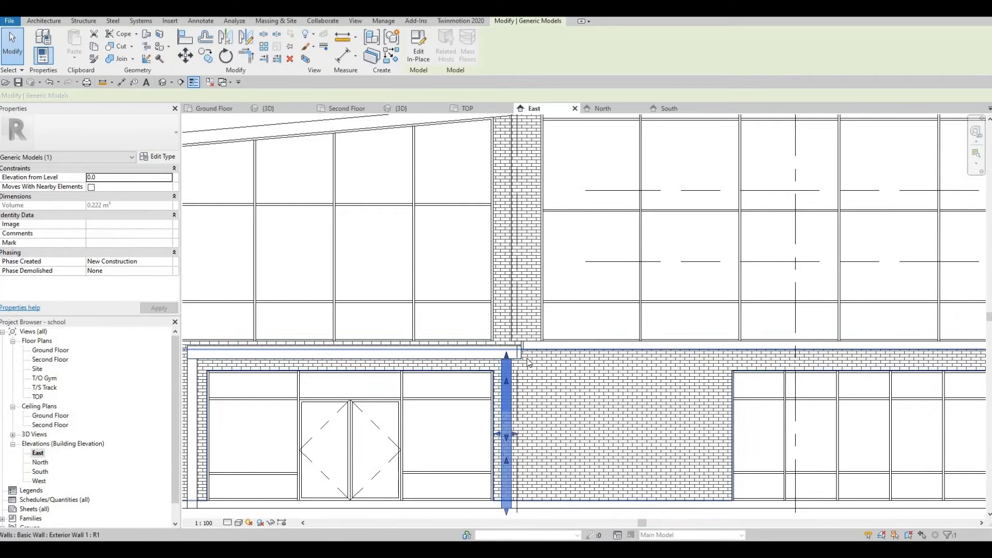
scroll(529, 356, "up", 4)
key("Right")
key("Right")
key("Right")
key("Right")
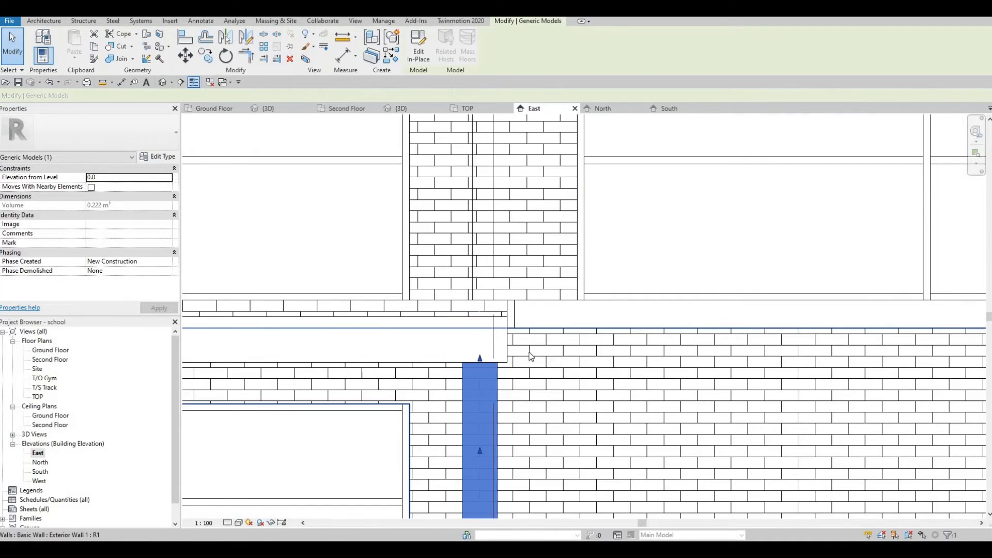
key("Right")
key("Right")
scroll(504, 368, "up", 5)
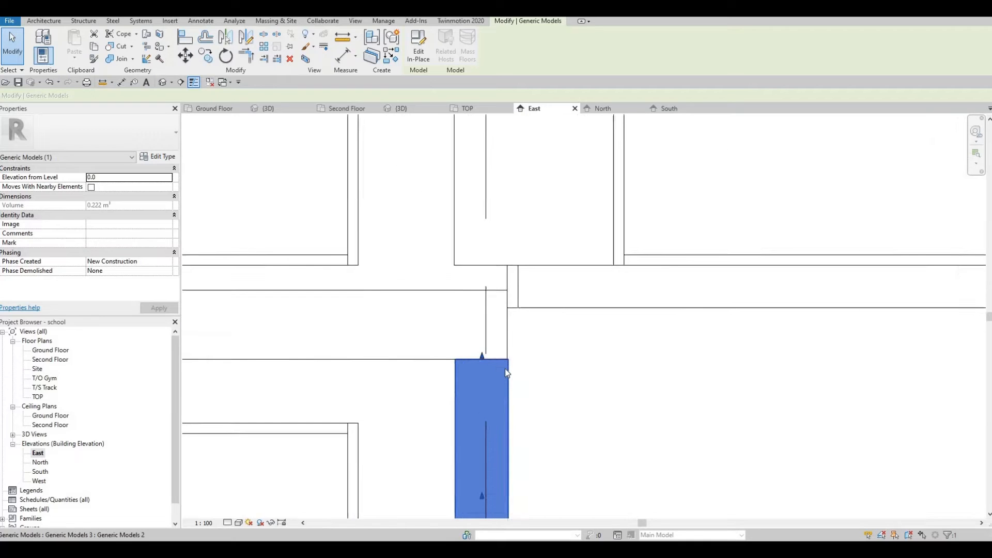
key("Left")
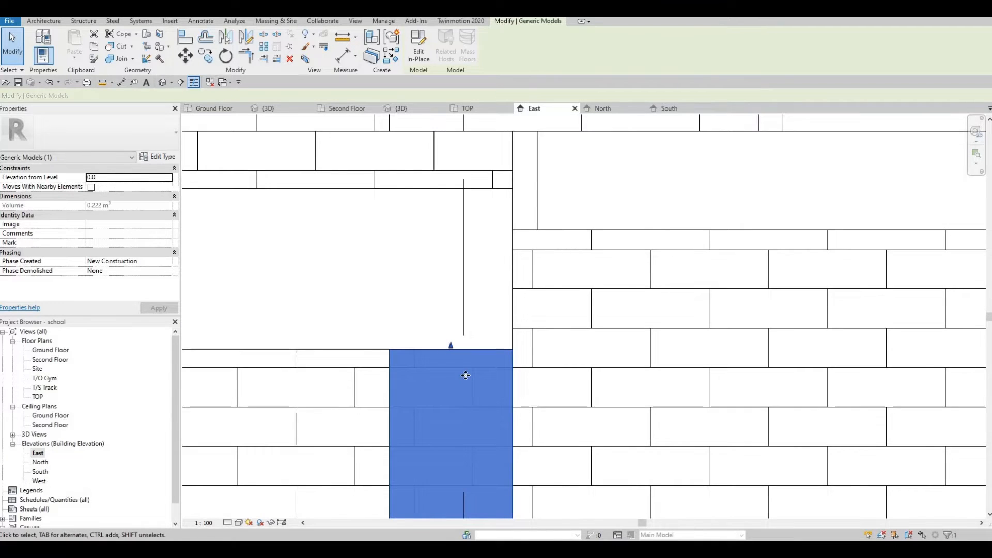
scroll(497, 371, "down", 4)
scroll(415, 425, "down", 5)
key("Escape")
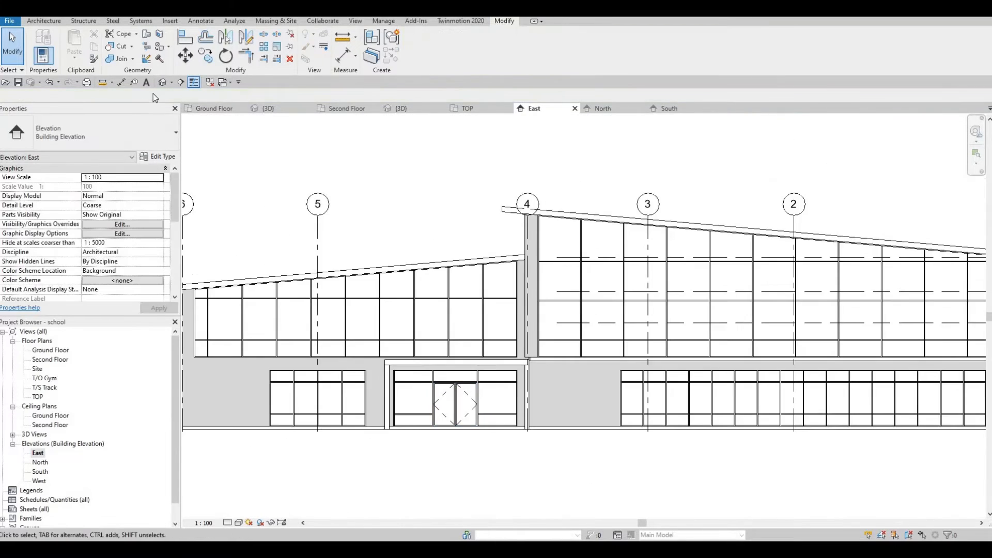
left_click(167, 84)
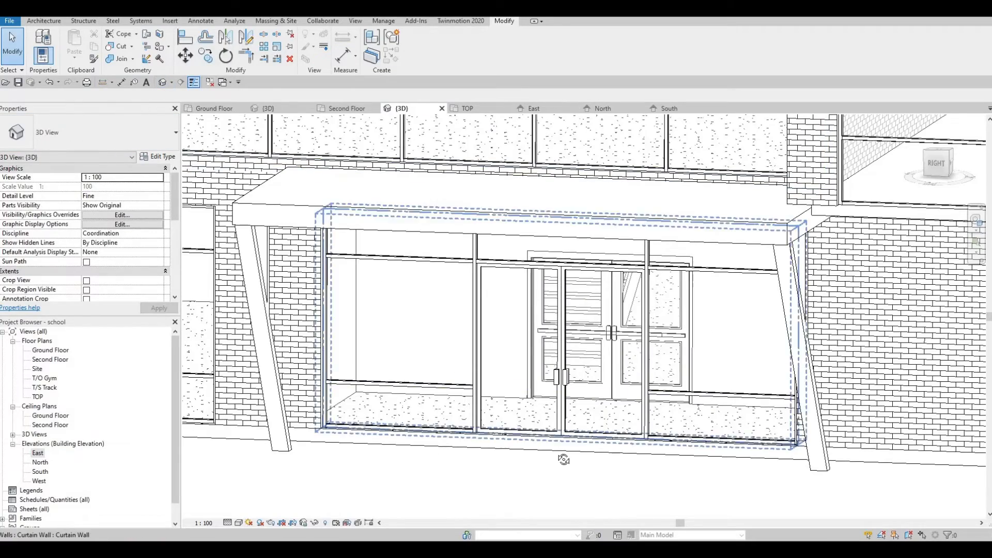
Step: Try to adjust the thickness of the entrance canopy slab by stretching its horizontal faces
middle_click_drag(498, 377, 561, 379, "shift")
scroll(543, 356, "down", 4)
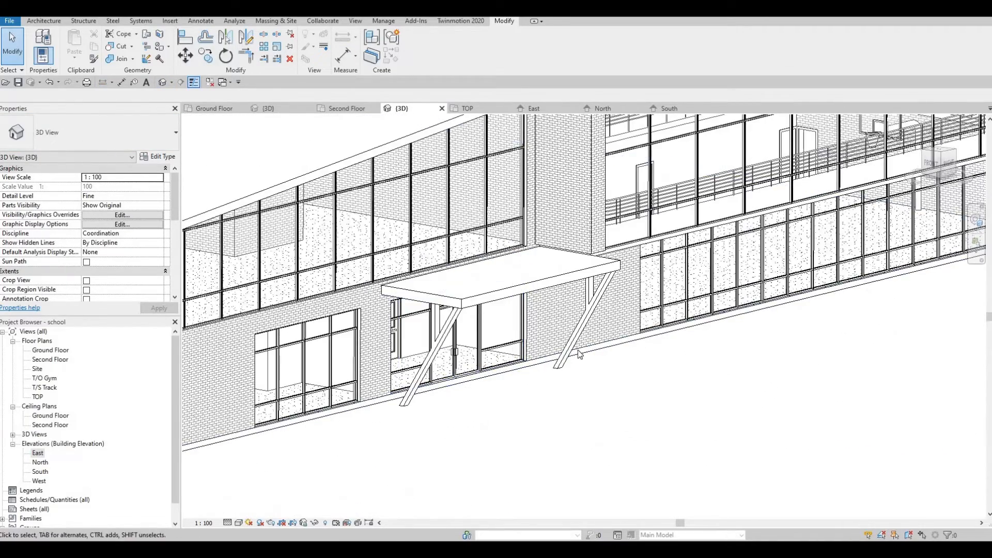
middle_click_drag(573, 341, 634, 354, "shift")
middle_click_drag(563, 375, 467, 347, "shift")
scroll(486, 294, "down", 5)
scroll(499, 305, "up", 7)
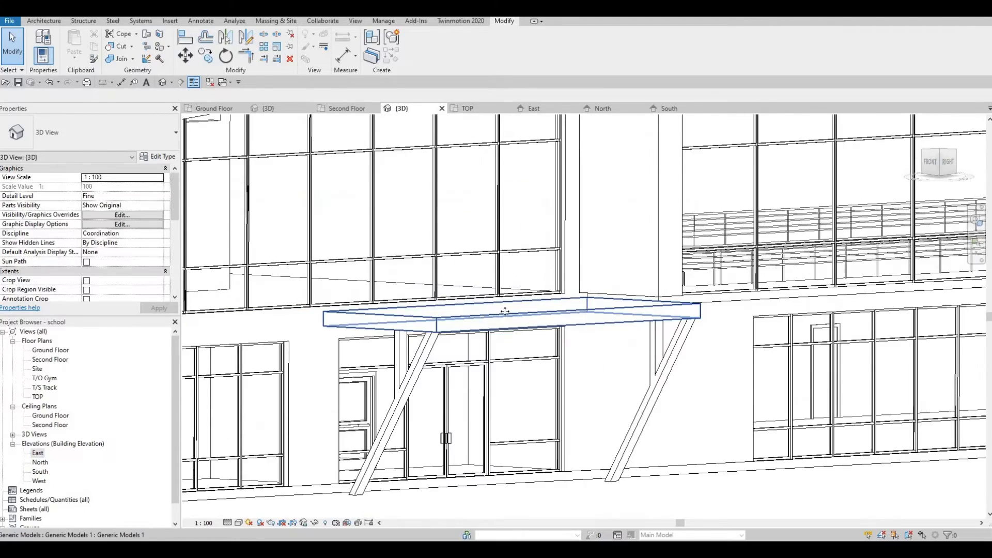
left_click(512, 309)
left_click_drag(512, 306, 510, 311)
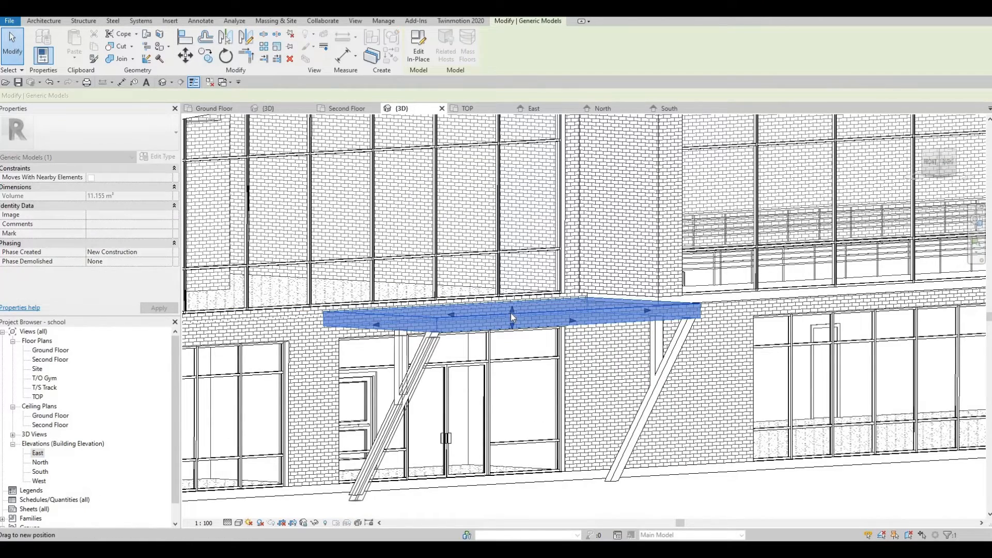
key("Escape")
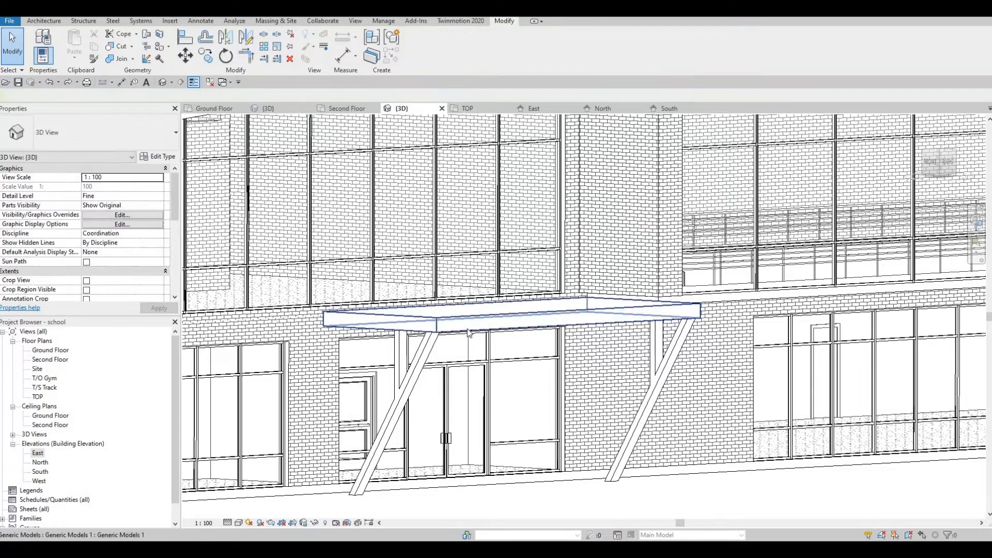
scroll(470, 316, "up", 4)
left_click(549, 314)
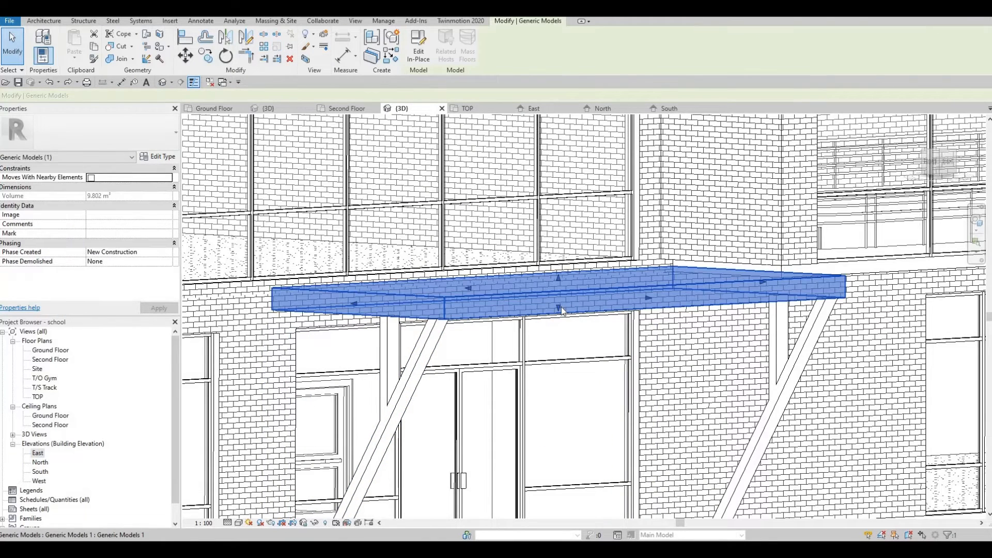
left_click_drag(562, 301, 559, 301)
key("Escape")
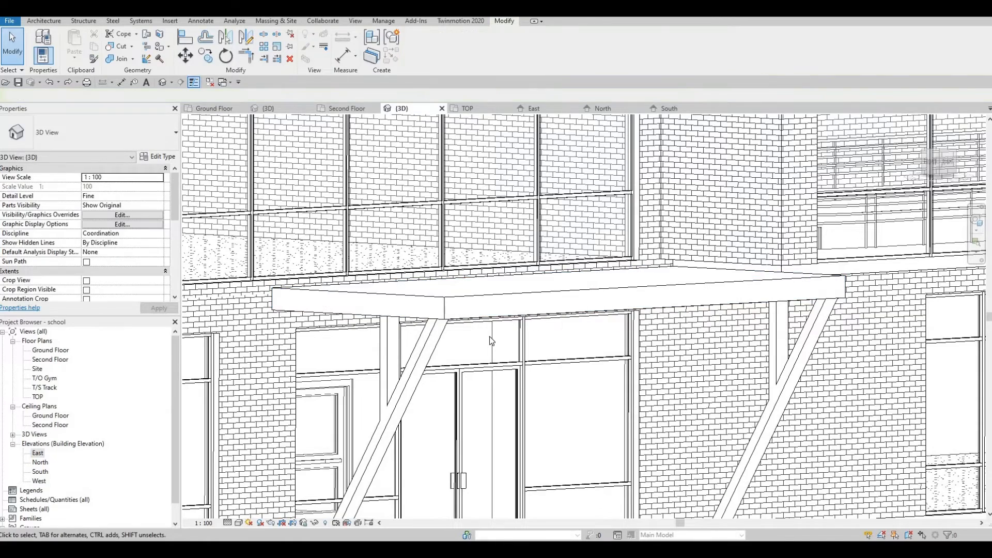
Step: Shorten the canopy so its end stops just short of grid 4, and delete the copied column at that end
scroll(537, 327, "down", 6)
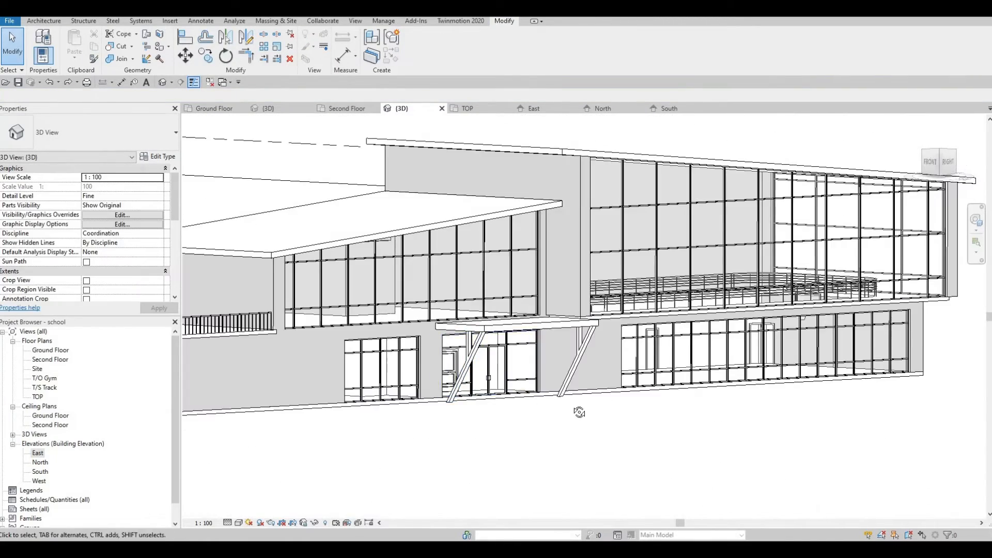
middle_click_drag(575, 409, 563, 317, "shift")
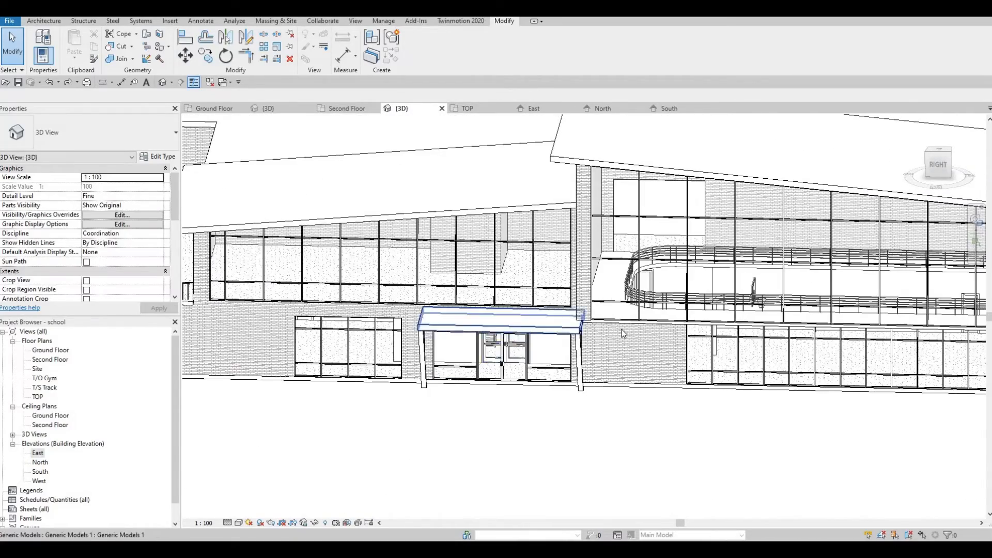
scroll(636, 356, "up", 5)
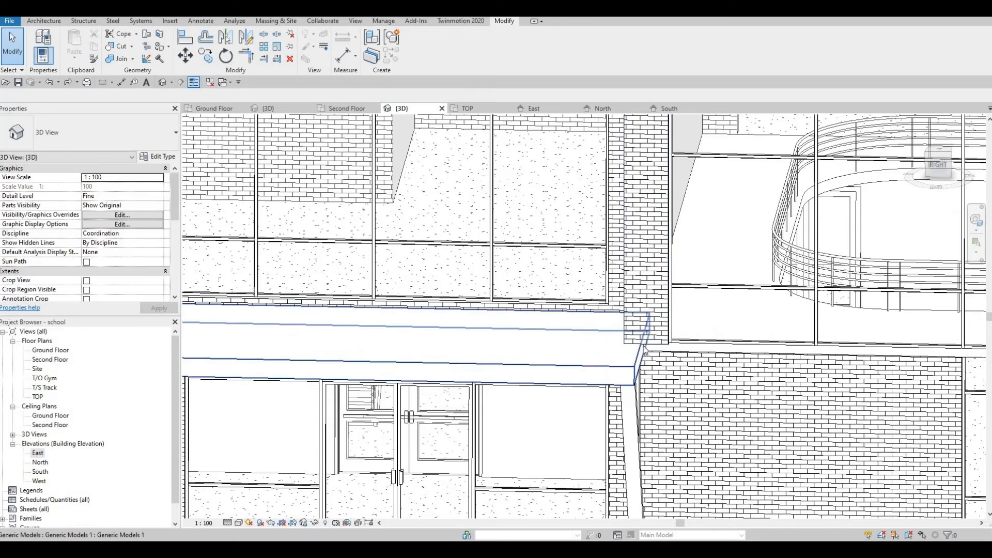
left_click(640, 351)
left_click_drag(622, 350, 614, 357)
key("Escape")
scroll(616, 367, "down", 3)
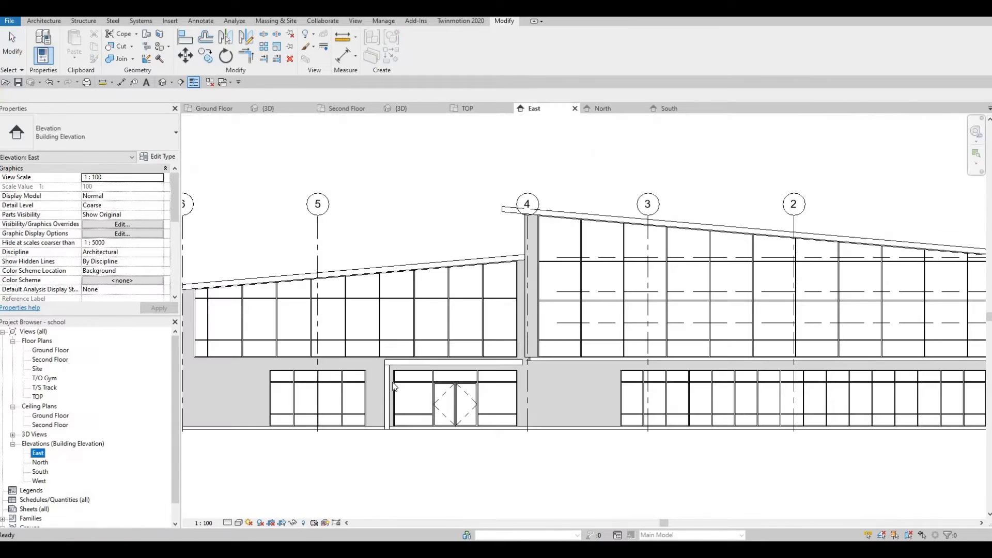
left_click(385, 378)
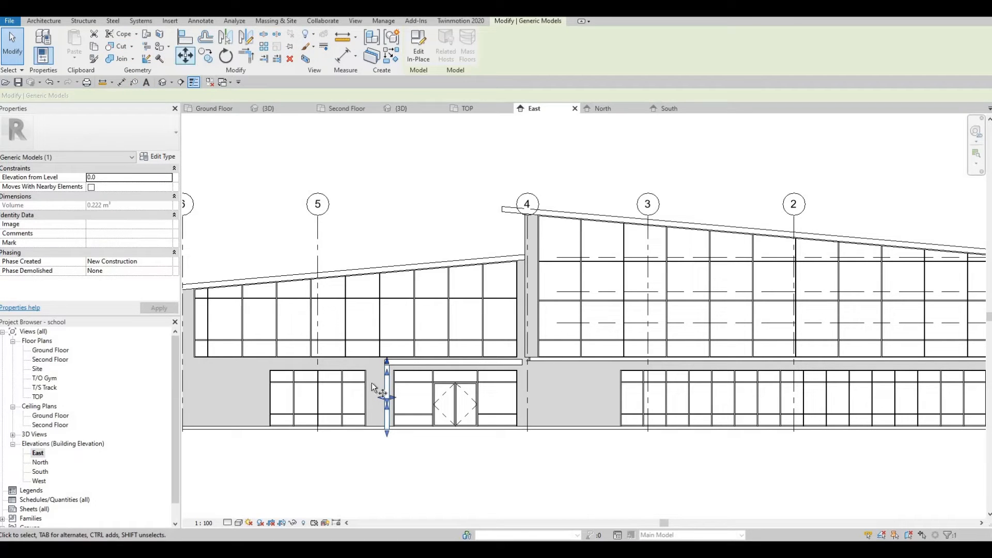
key("c")
key("o")
scroll(483, 348, "up", 2)
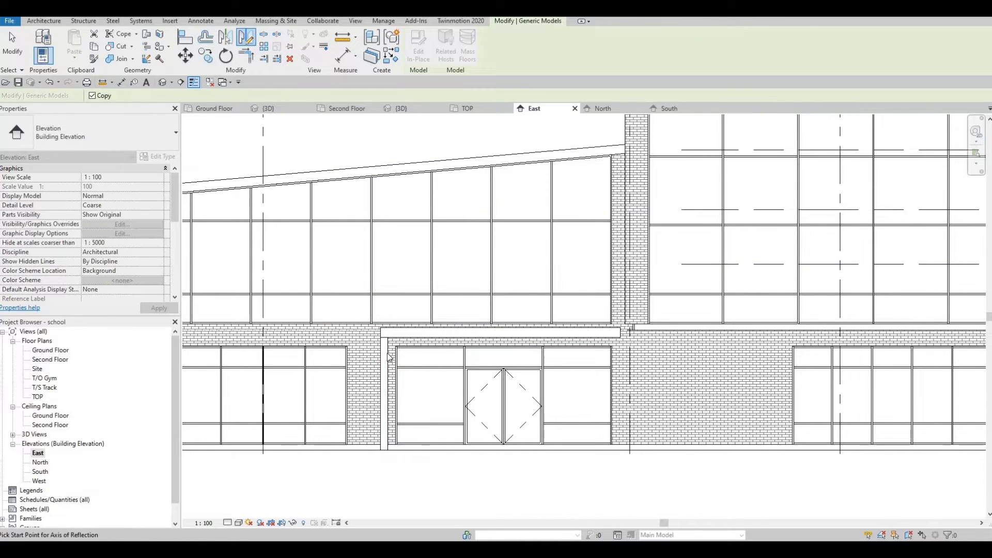
key("Escape")
key("Escape")
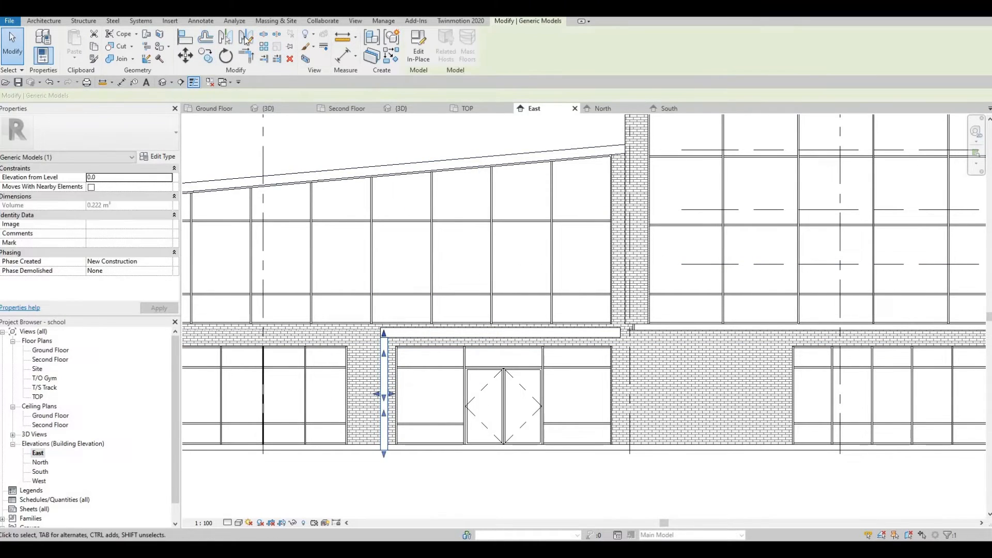
Step: In the East elevation, try to mirror the remaining column about an axis drawn through the entrance doors, and delete the resulting copy
key("m")
key("v")
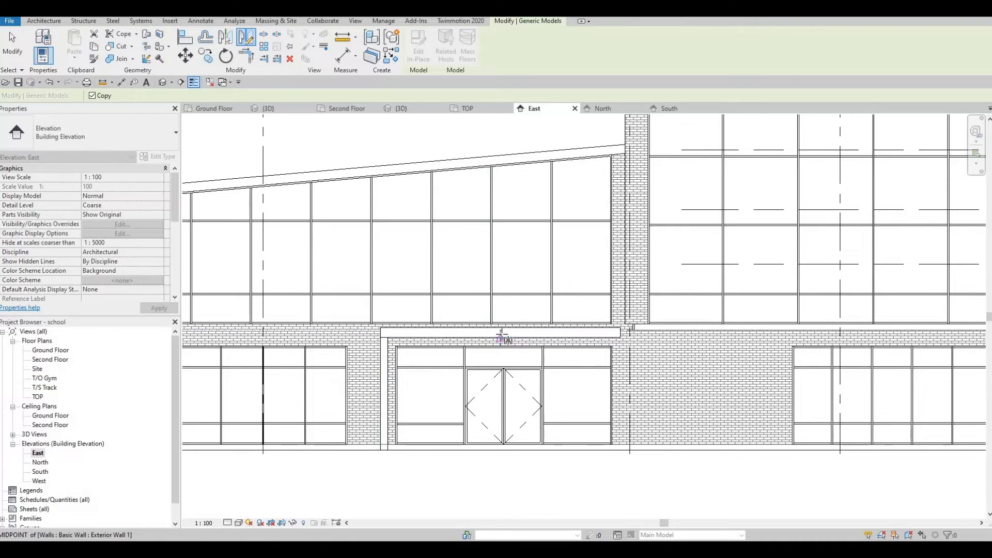
left_click(508, 439)
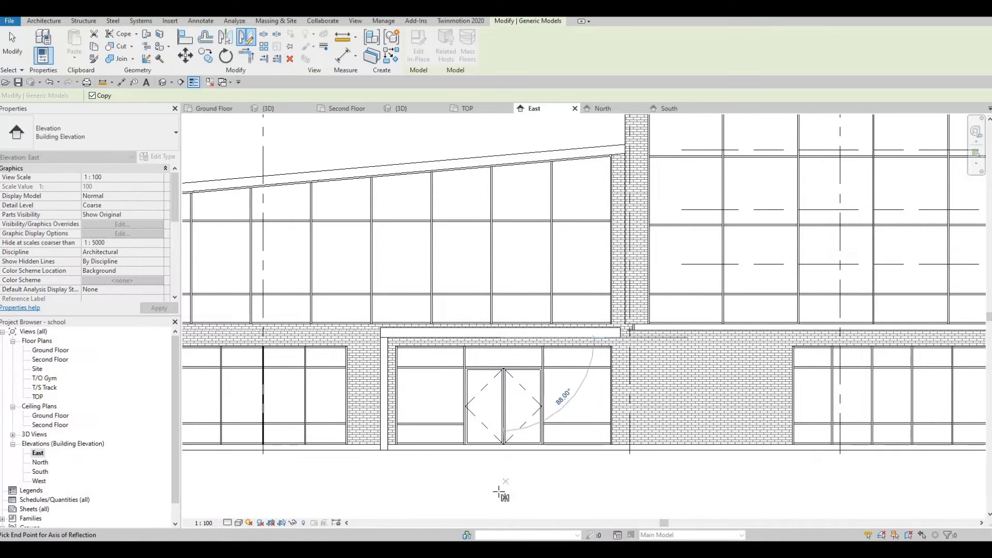
left_click(500, 492)
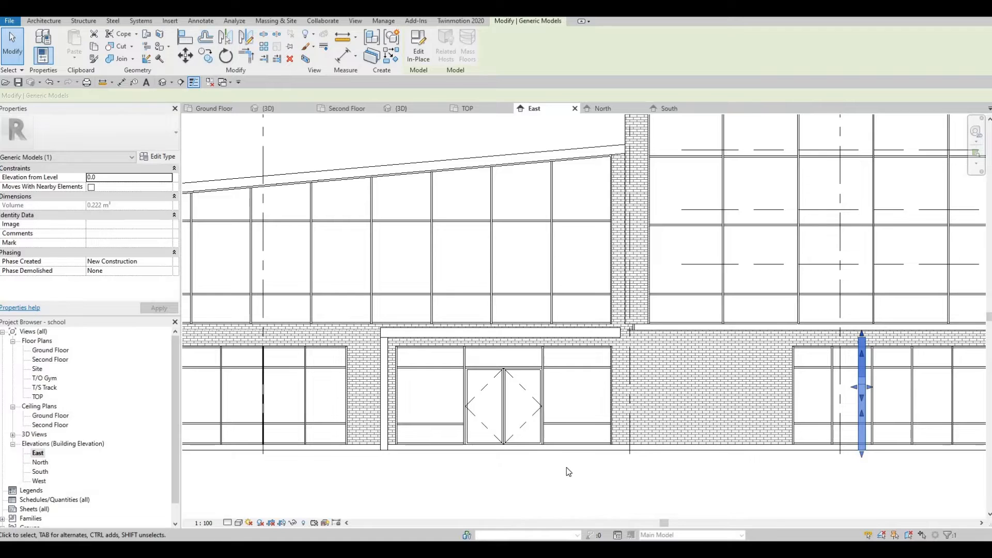
key("Escape")
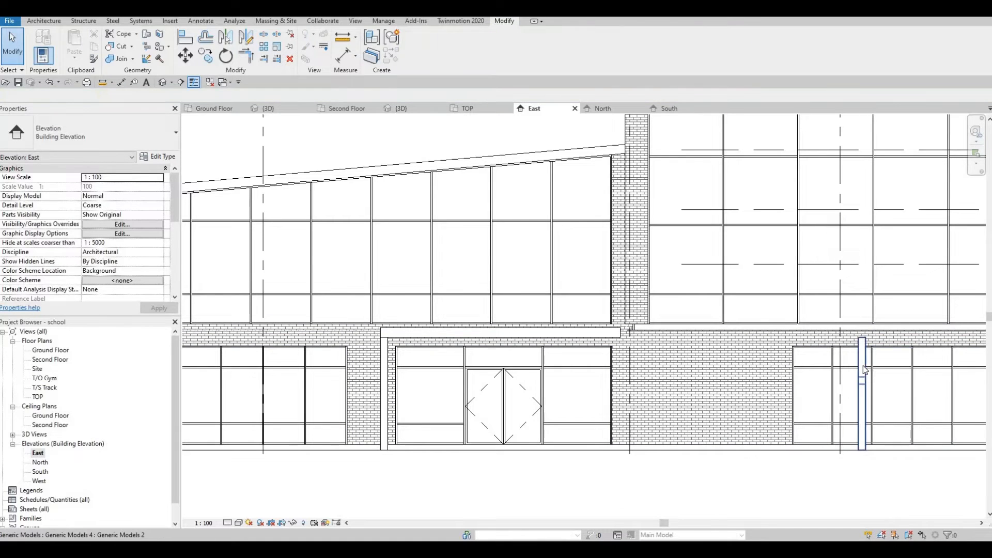
left_click(860, 366)
key("Delete")
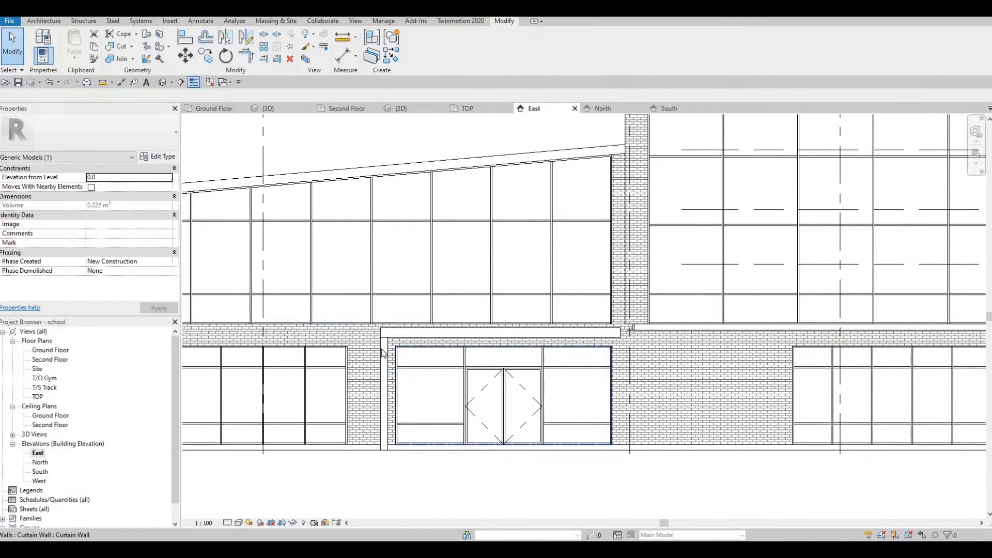
Step: Mirror the remaining canopy column as a copy about a vertical axis through the centre of the double doors
left_click(384, 381)
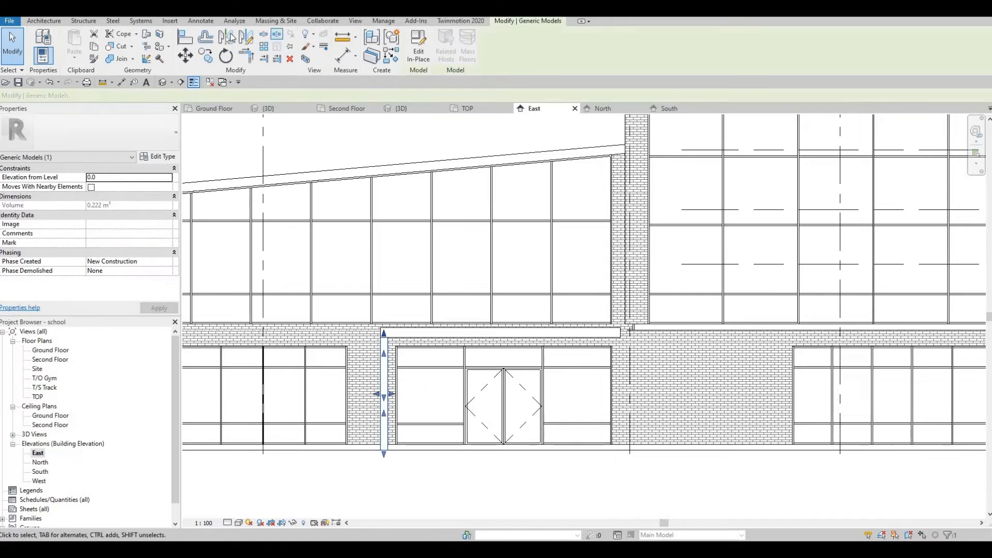
left_click(246, 38)
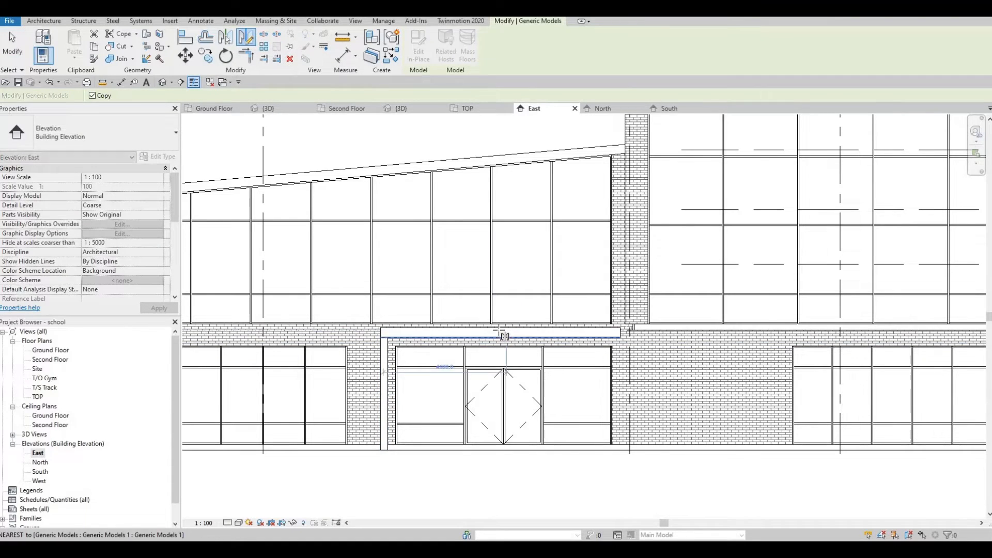
left_click(503, 406)
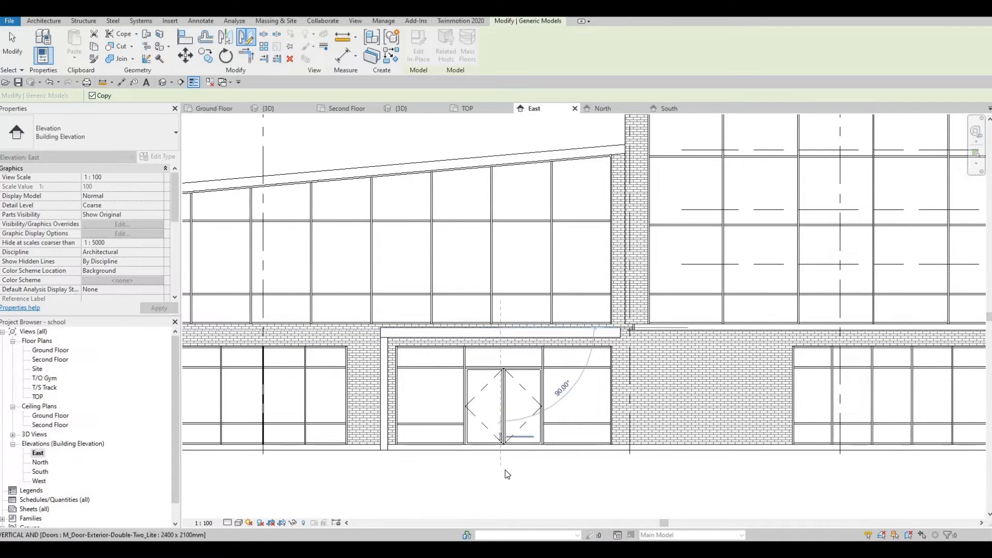
left_click(505, 470)
key("Escape")
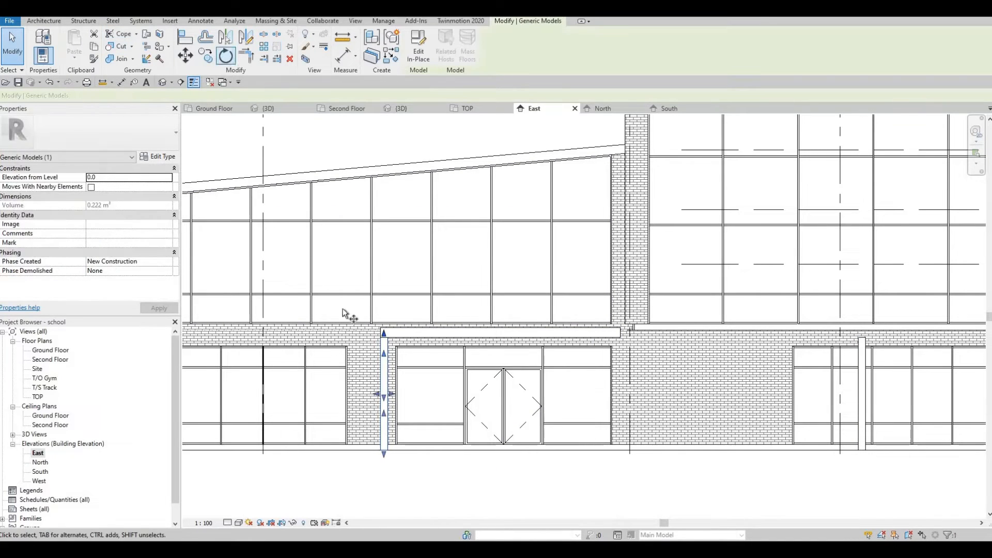
Step: Copy the remaining column, constrained, from its top corner under the canopy towards the canopy's grid 4 end
key("c")
key("o")
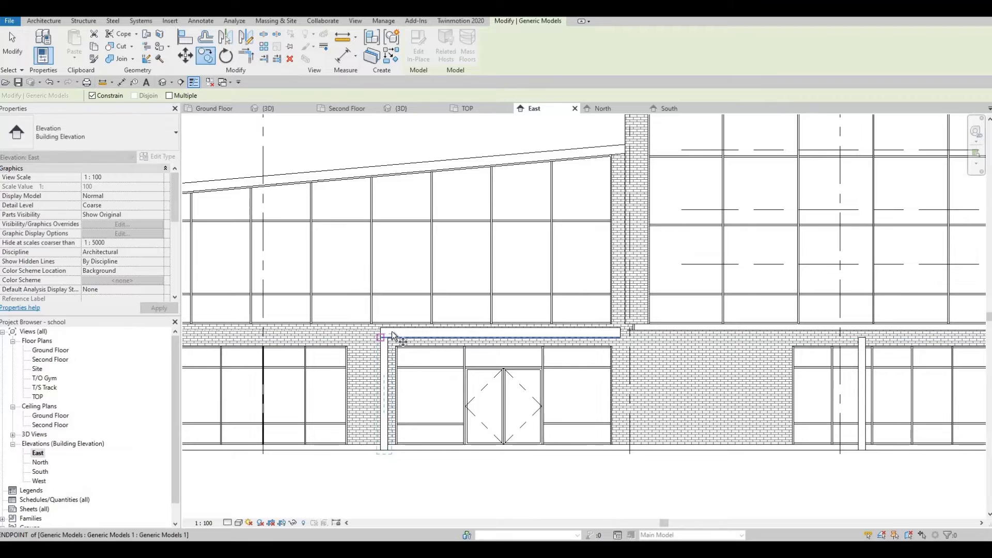
left_click(392, 335)
scroll(393, 334, "up", 3)
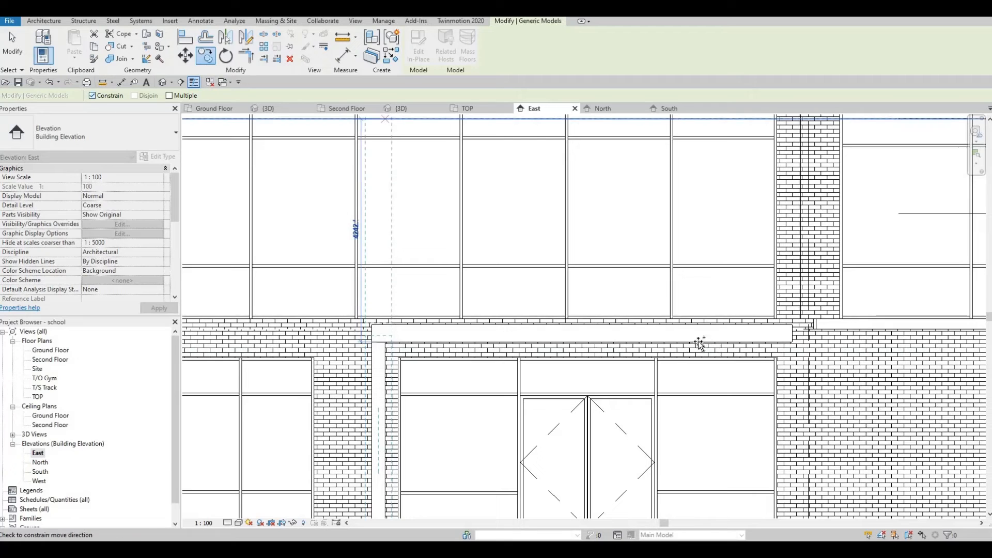
left_click(766, 364)
scroll(677, 302, "down", 4)
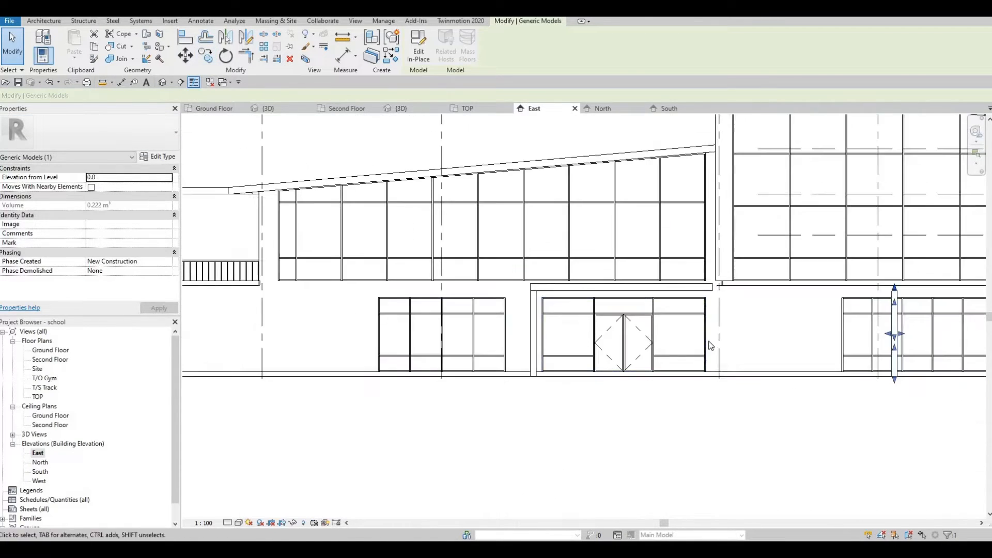
key("Escape")
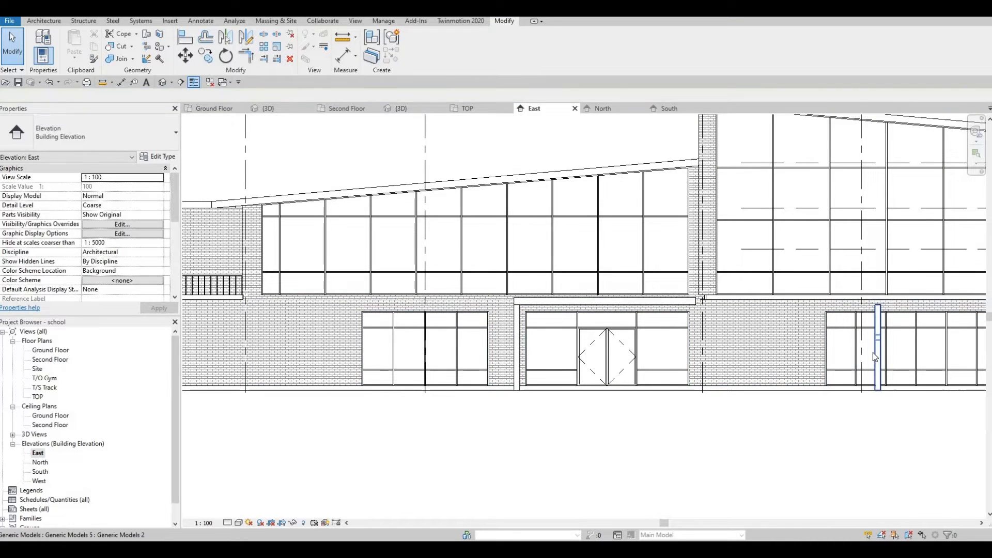
Step: Nudge the new column copy back until it stands flush under the canopy's grid 4 end, and remove the leftover duplicate column
left_click(875, 356)
key("Left")
key("Left")
key("Left")
key("Left")
key("Left")
key("Left")
key("Left")
key("Left")
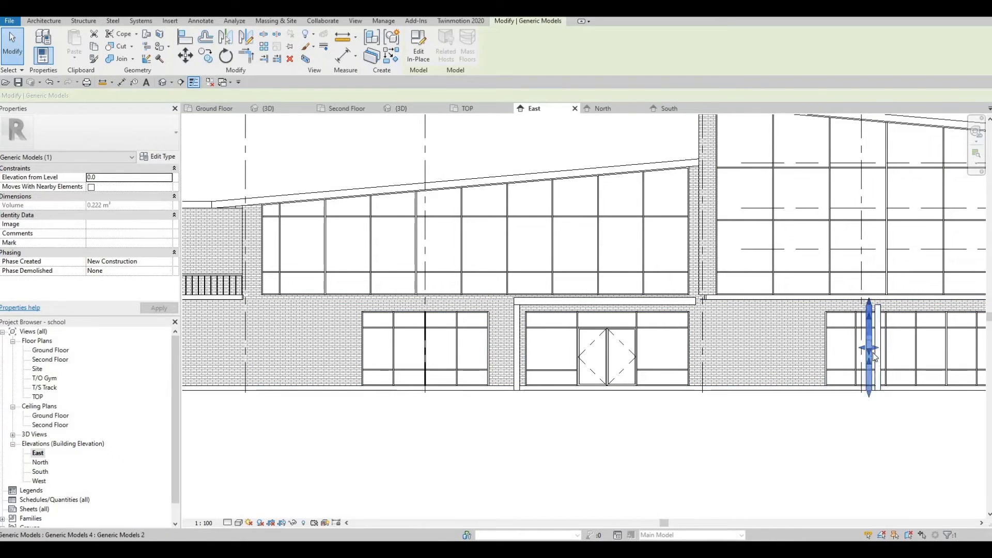
key("Left")
key("Left")
key("Left")
key("Left")
key("Left")
key("Left")
key("Left")
key("Left")
key("Left")
key("Left")
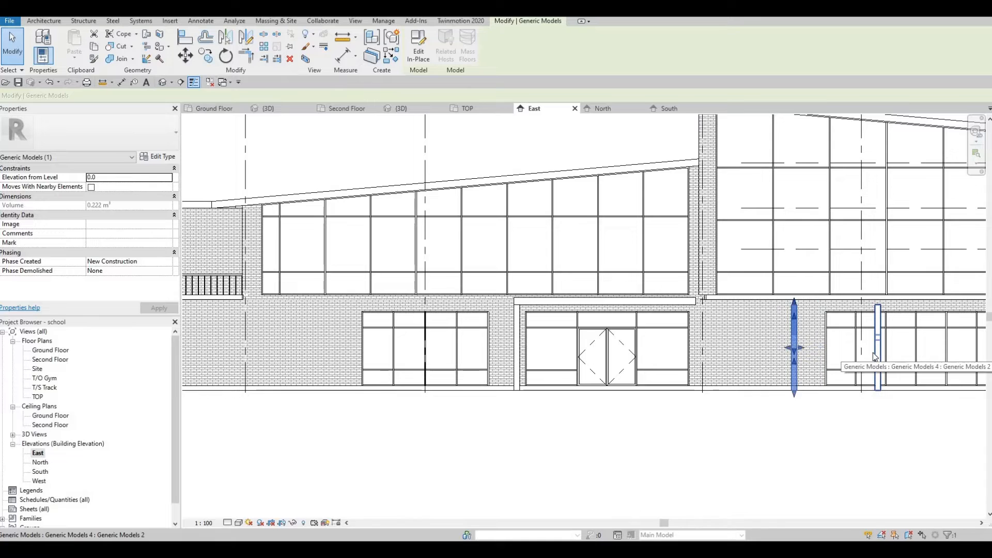
key("Left")
key("Left")
key("Left")
key("Left")
key("Left")
key("Left")
key("Left")
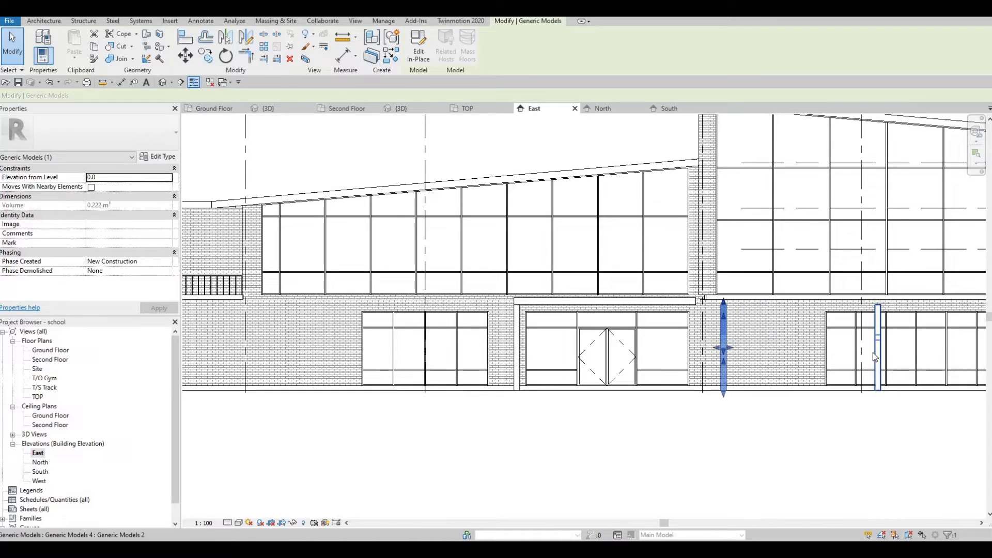
key("Left")
key("Left")
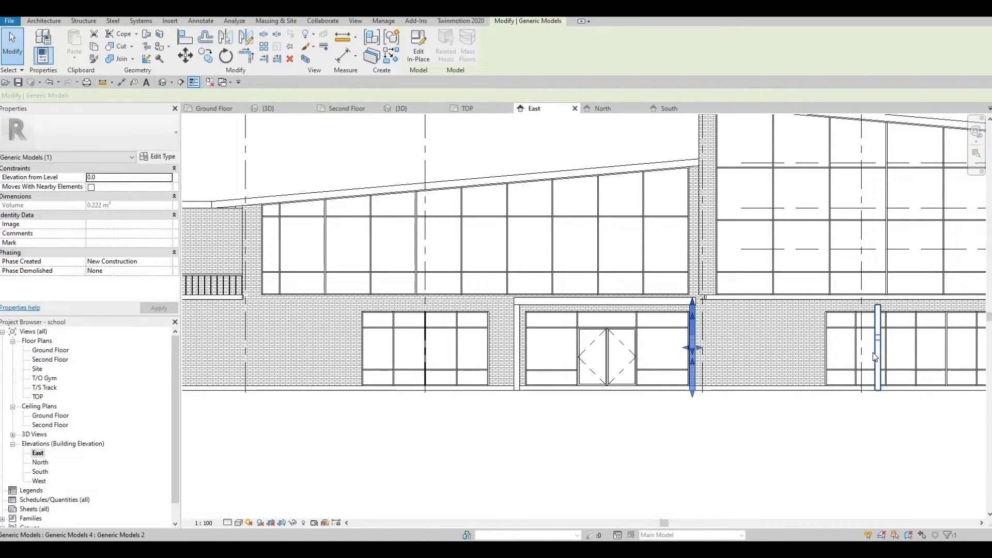
key("Escape")
left_click(880, 332)
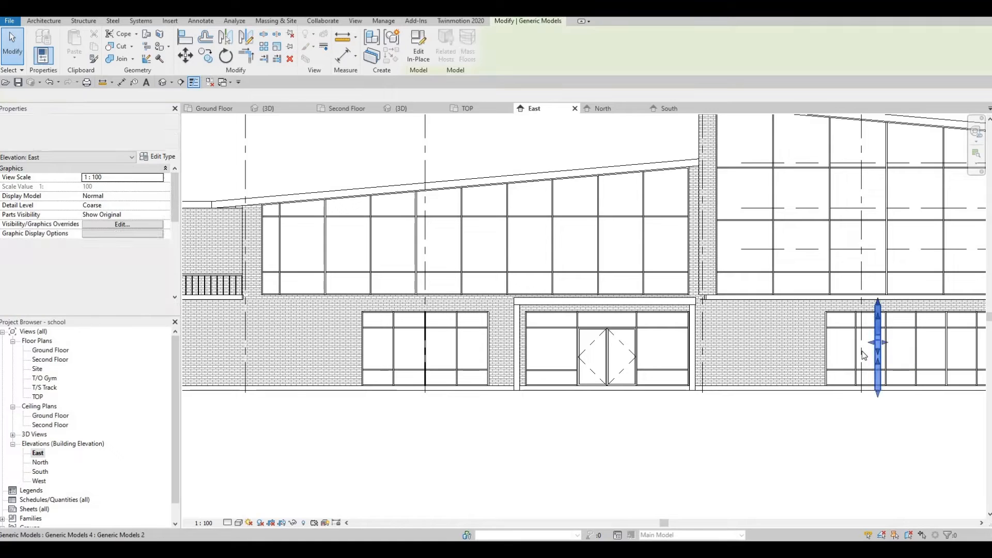
key("Escape")
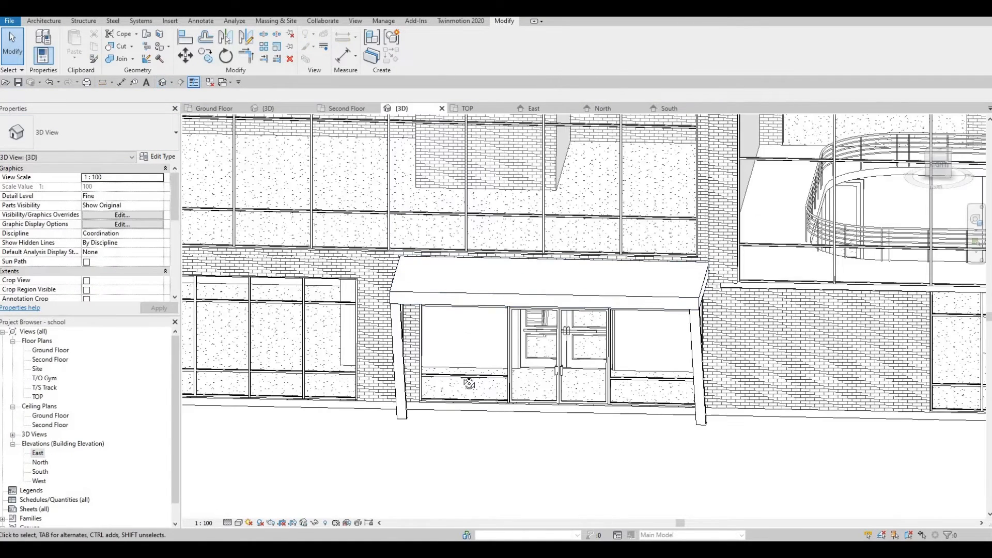
Step: Return to 3D and inspect the canopy and its two columns against the school's facade from several angles
middle_click_drag(470, 384, 539, 279, "shift")
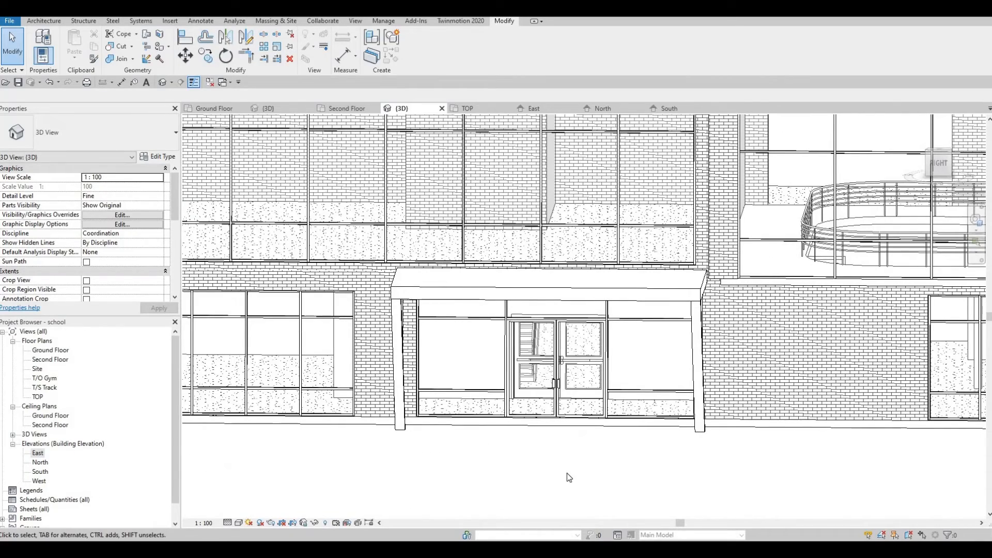
scroll(557, 453, "down", 2)
middle_click_drag(608, 472, 567, 457, "shift")
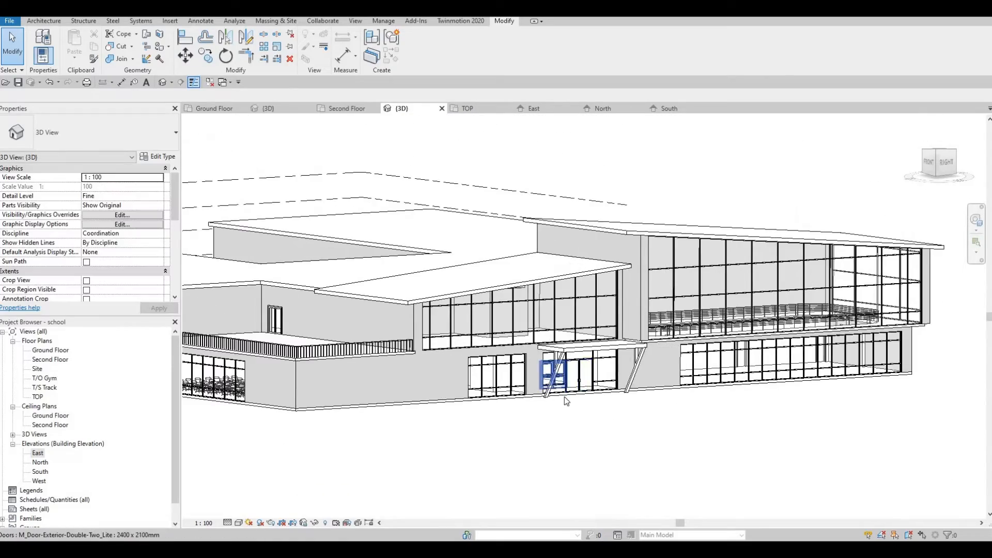
scroll(558, 444, "up", 3)
scroll(529, 376, "down", 2)
middle_click_drag(529, 376, 512, 253, "shift")
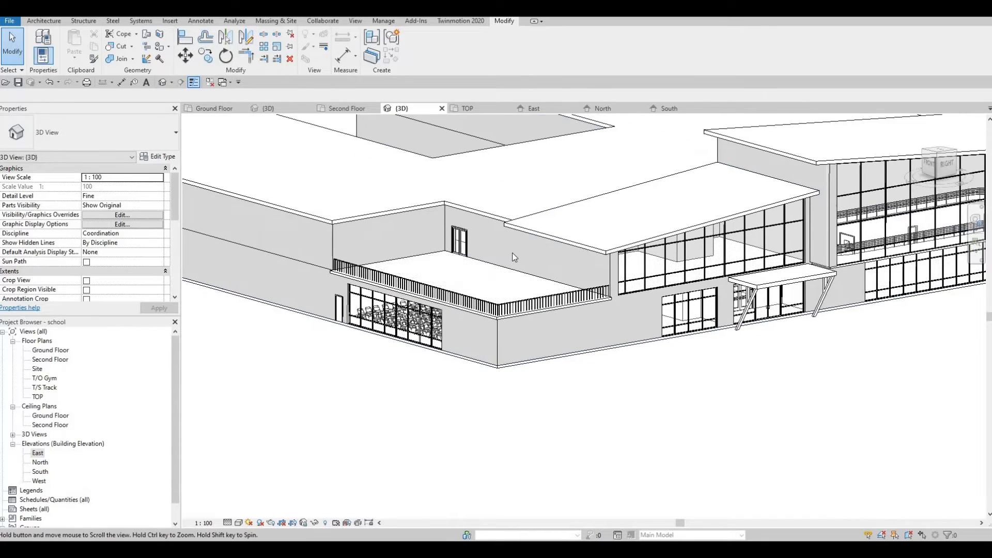
Step: Examine the school's terrace, sloped roofs and entrance facade in the 3D view
scroll(565, 268, "up", 3)
scroll(565, 268, "up", 2)
middle_click_drag(568, 282, 572, 293)
scroll(466, 281, "down", 2)
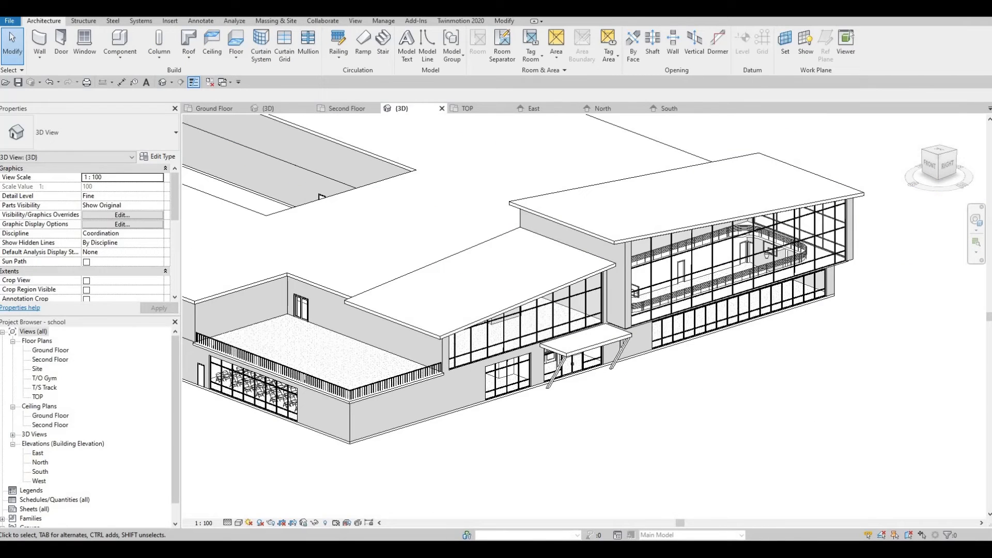
middle_click_drag(253, 308, 333, 297)
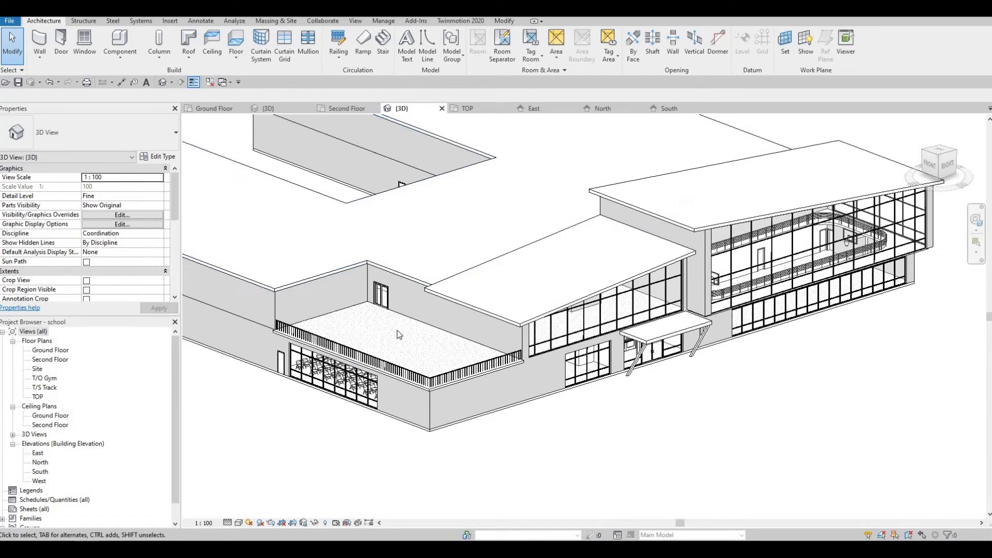
middle_click_drag(254, 364, 423, 373)
middle_click_drag(238, 289, 411, 403)
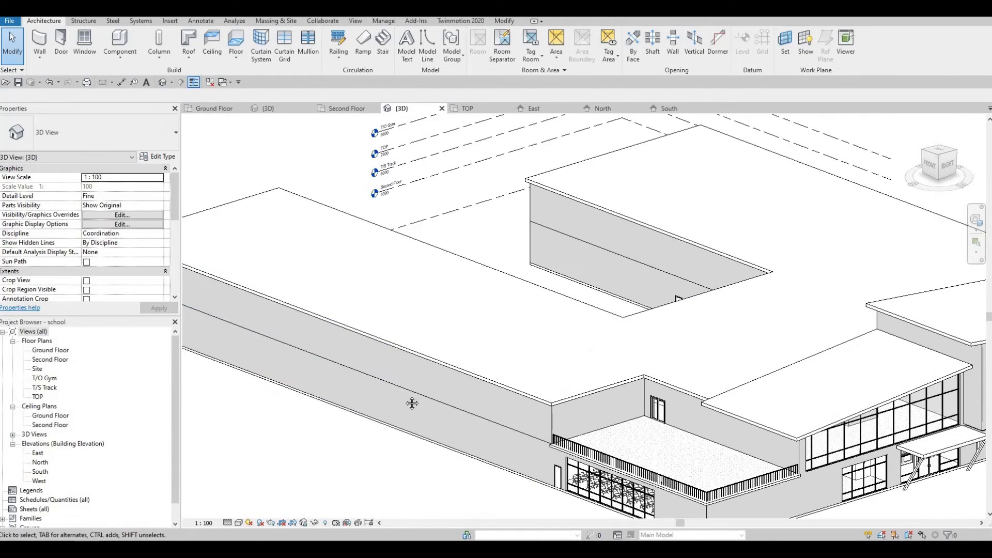
middle_click_drag(560, 467, 338, 368)
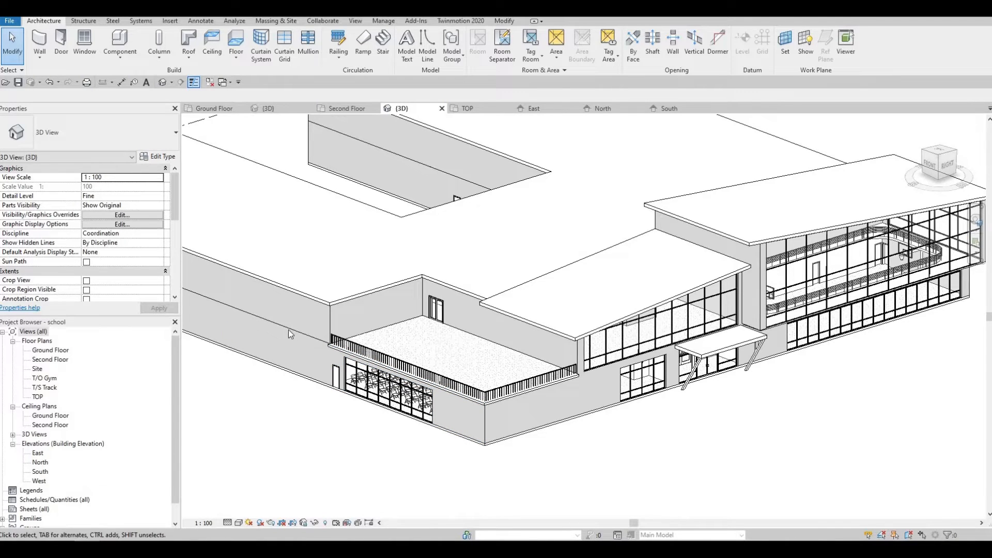
left_click(447, 248)
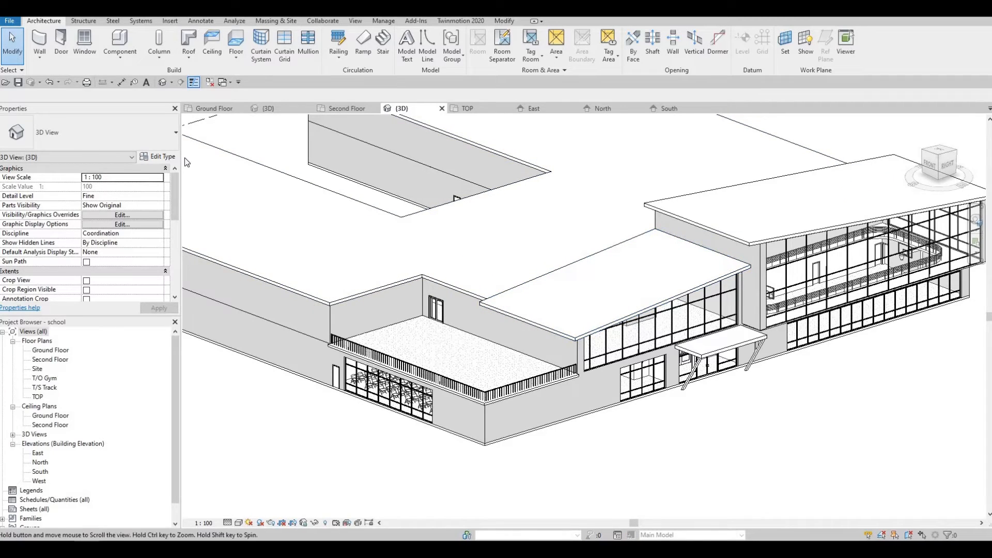
Step: Place a Skylight window on the sloped roof above the main entrance, near the roof's terrace end
scroll(185, 161, "down", 2)
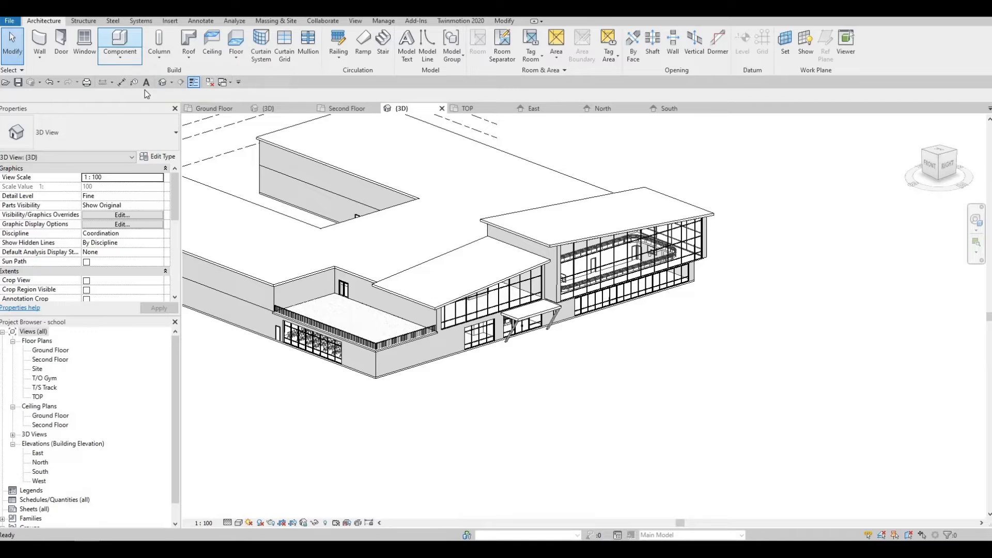
left_click(31, 23)
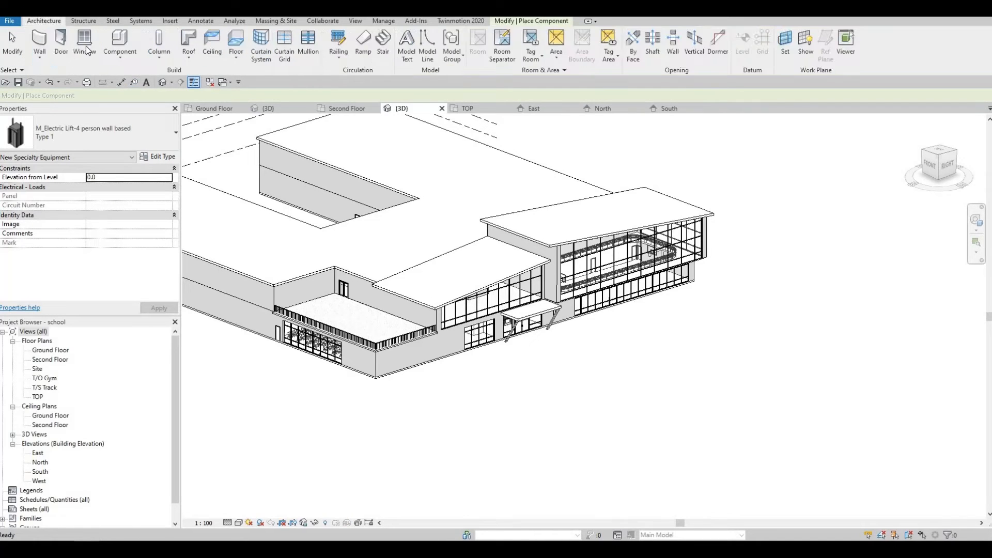
left_click(86, 46)
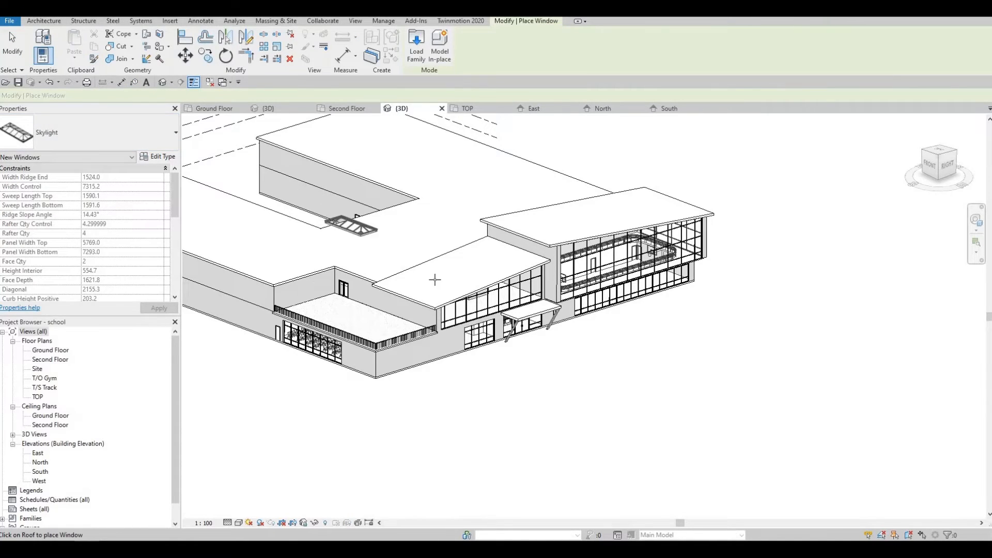
scroll(428, 290, "up", 3)
scroll(429, 293, "up", 2)
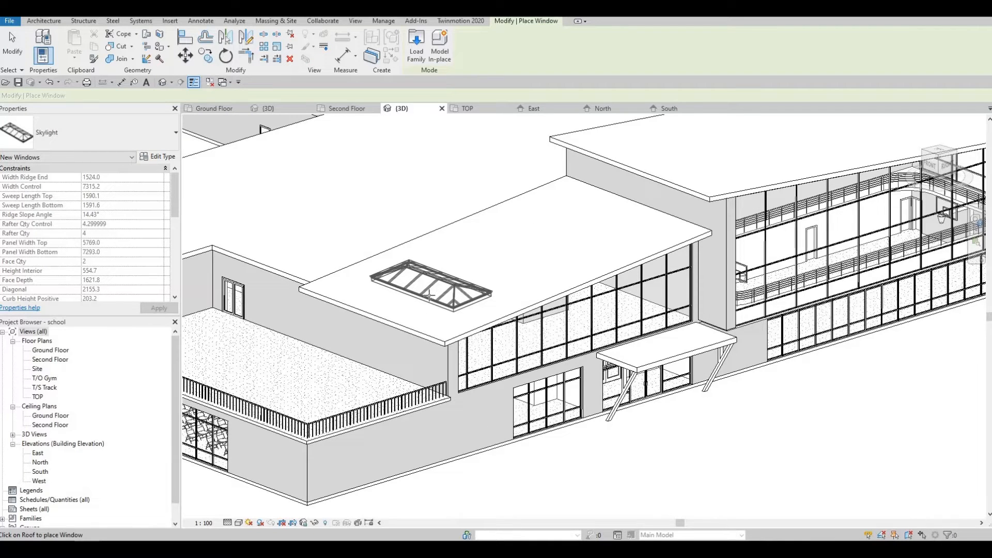
left_click(478, 273)
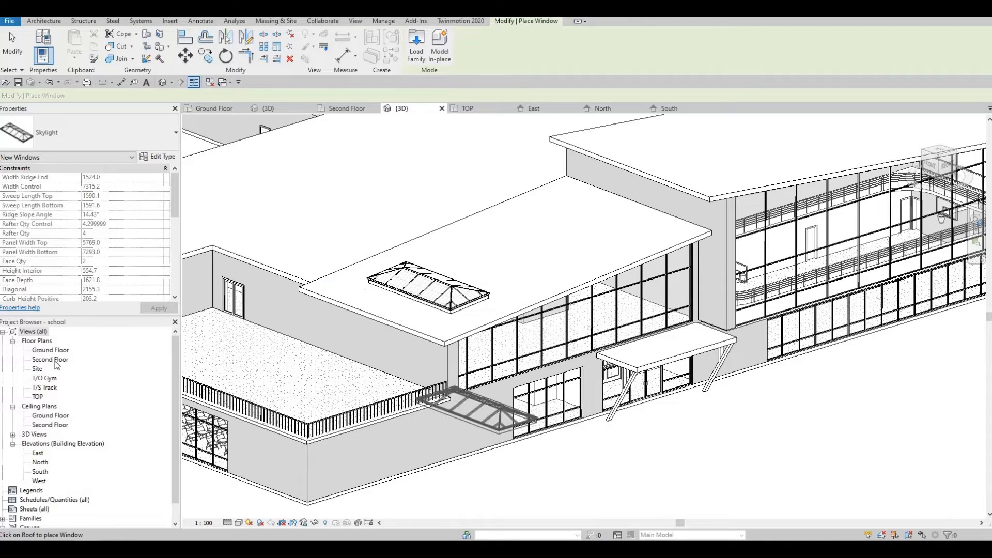
Step: In the TOP floor plan, nudge the skylight slightly left and towards grid 6
double_click(51, 359)
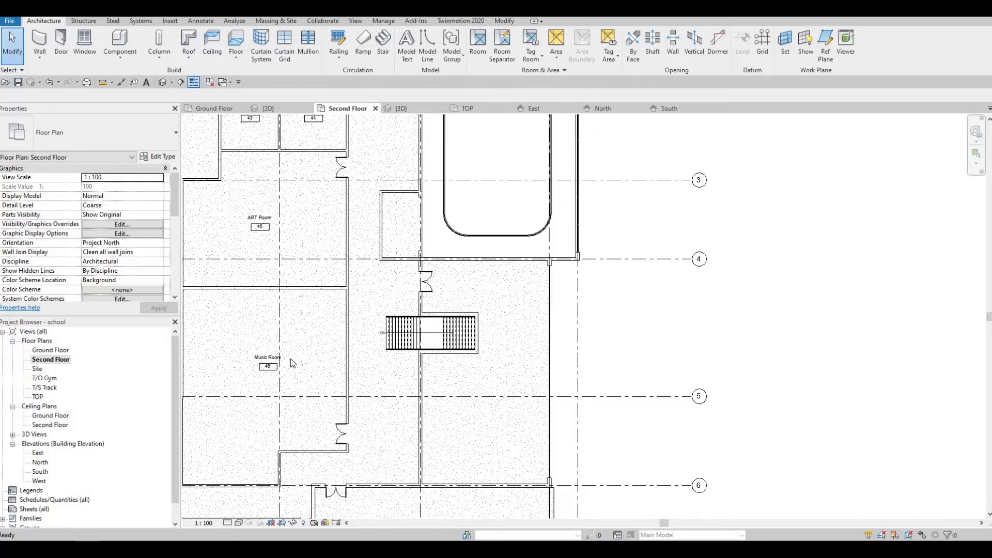
scroll(418, 346, "up", 4)
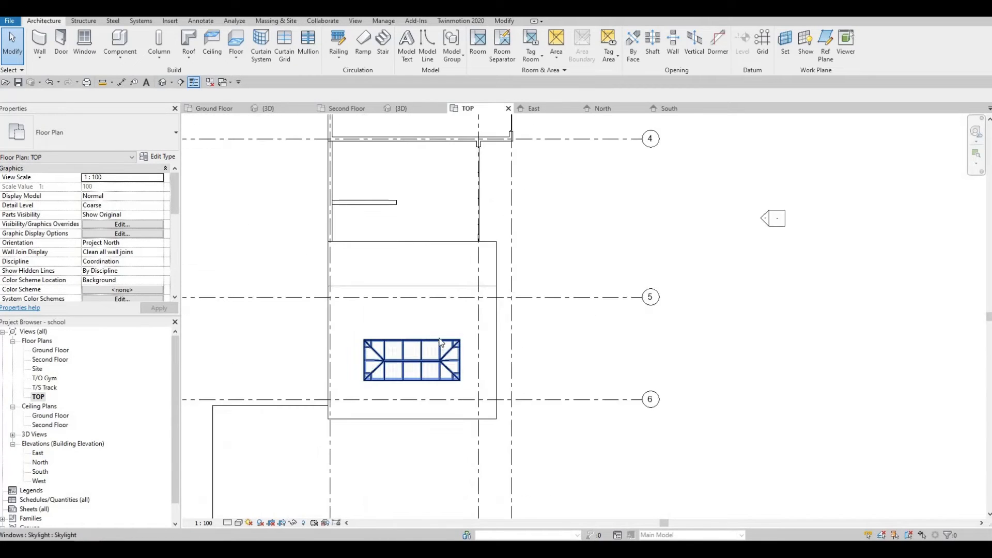
left_click(438, 351)
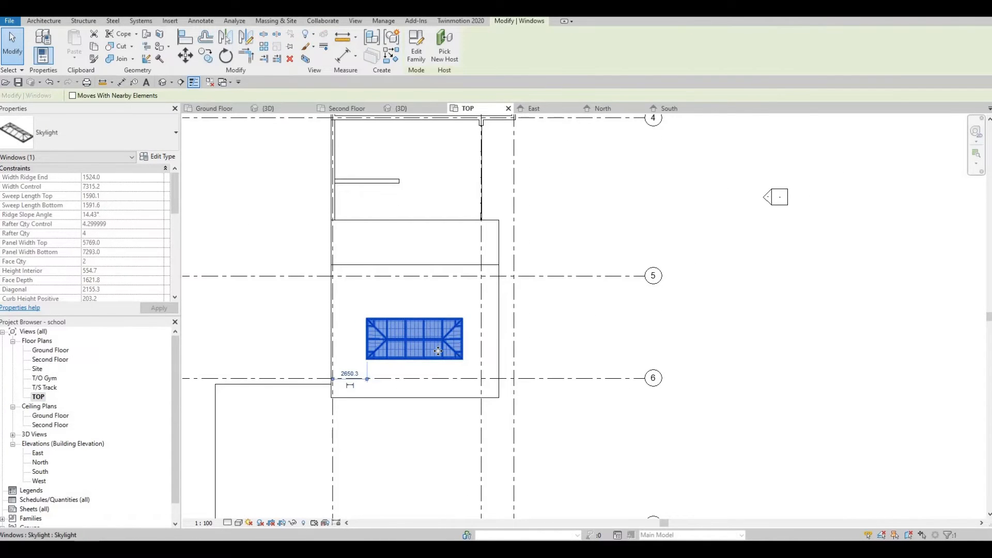
key("Left")
key("Down")
key("Down")
key("Down")
key("Down")
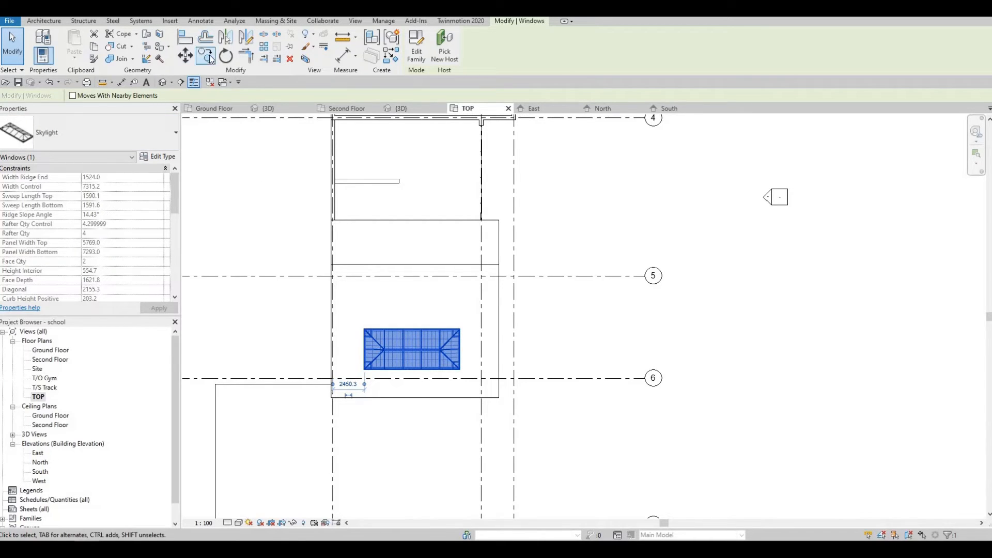
Step: Copy the skylight straight towards grid 5, leaving a gap between the two
key("c")
key("o")
left_click(408, 345)
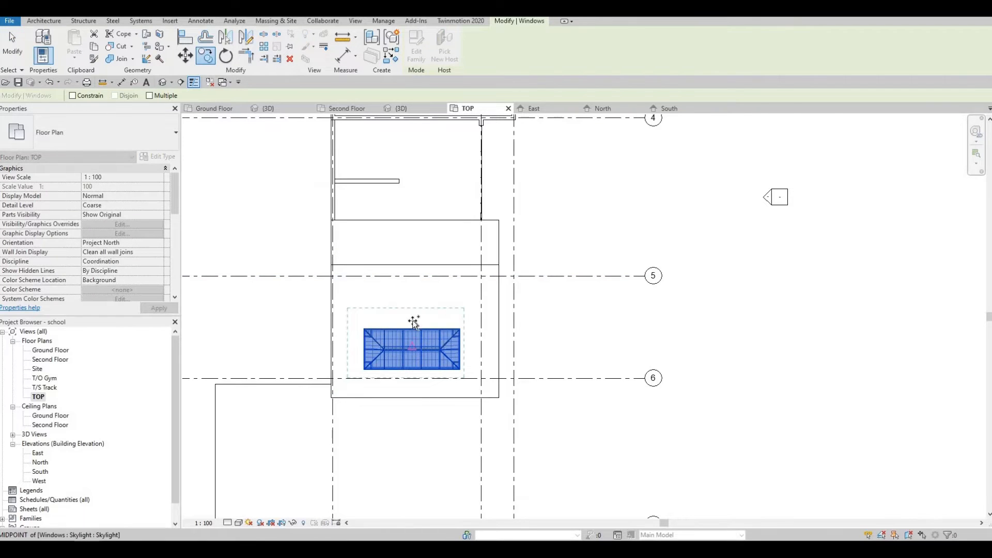
left_click(413, 279)
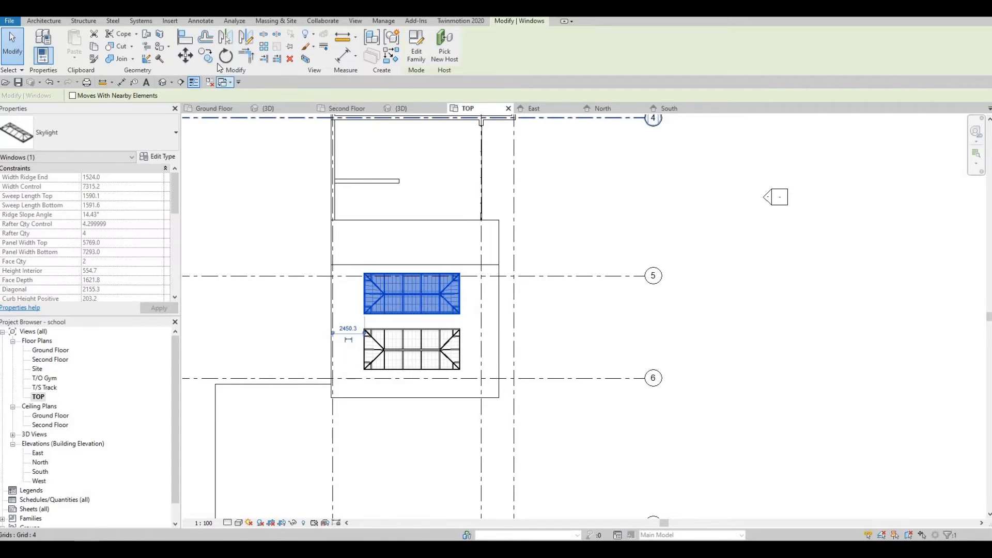
Step: Copy the skylight at grid 5 straight towards grid 4 to add a third one in the row
key("c")
key("c")
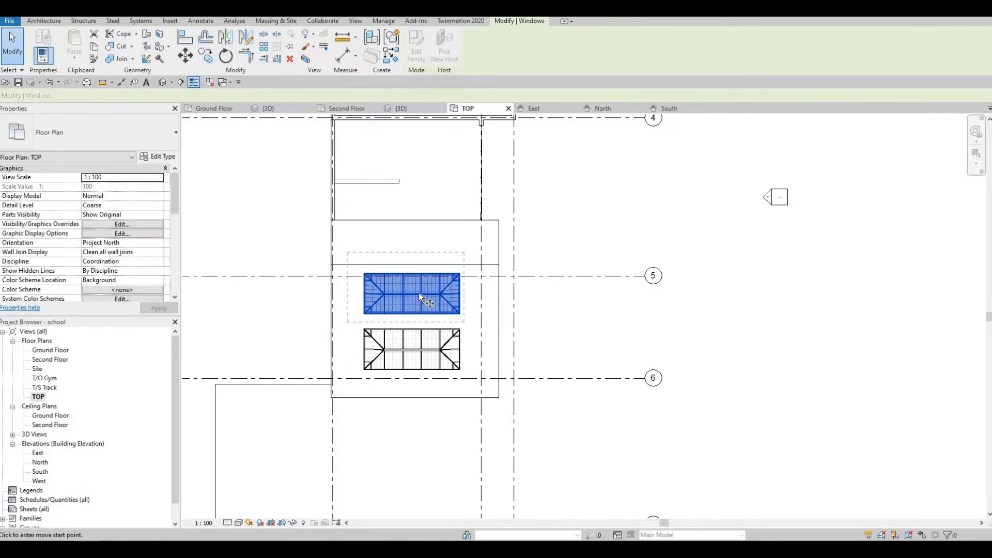
left_click(411, 293)
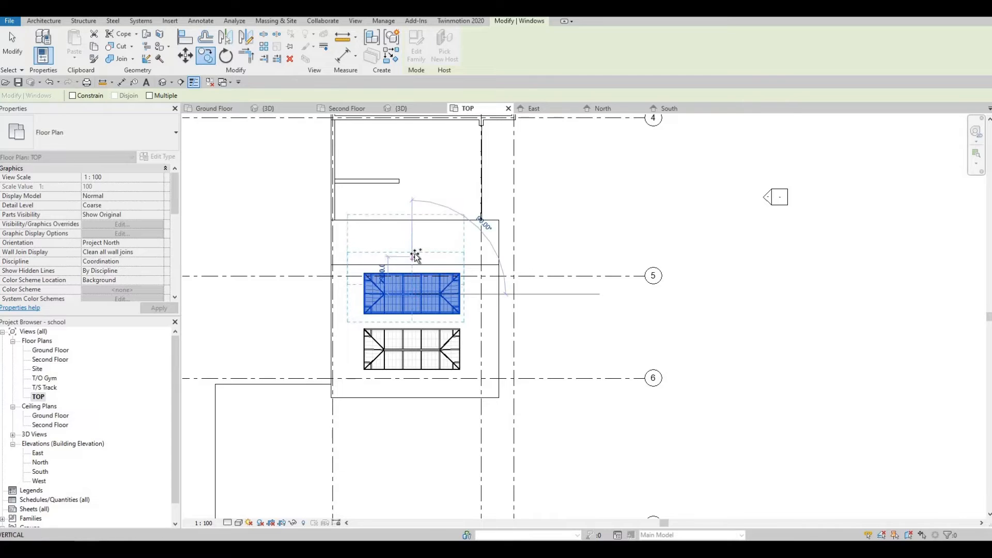
left_click(415, 254)
key("Escape")
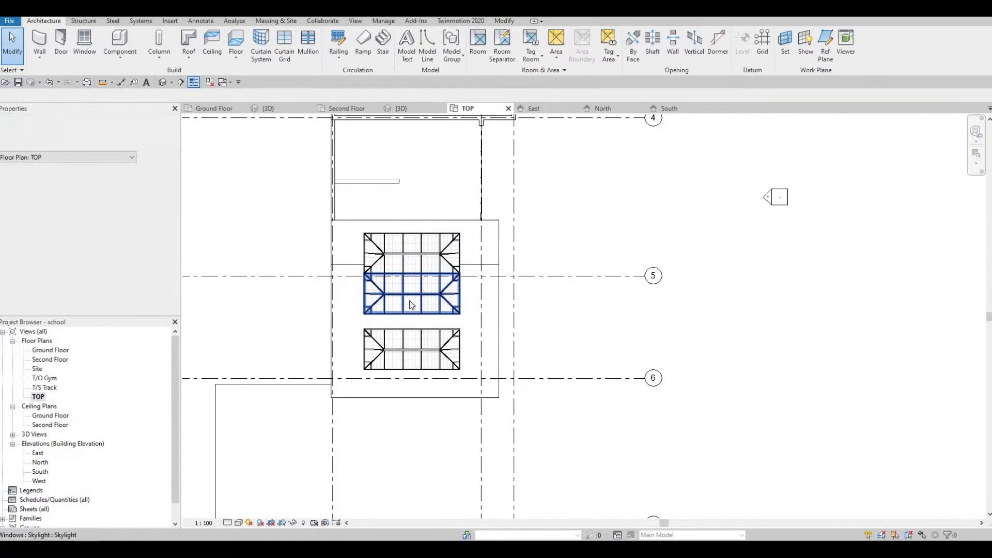
Step: Shift the middle skylight towards grid 6 to even out the gaps, and check the three skylights on the roof in 3D
left_click(414, 323)
left_click_drag(414, 323, 413, 332)
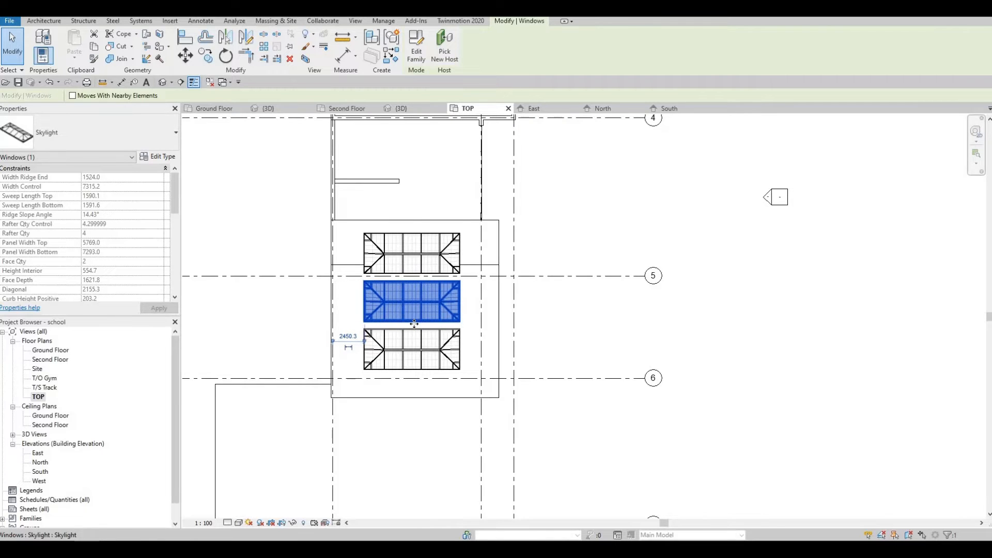
left_click(261, 207)
left_click(162, 83)
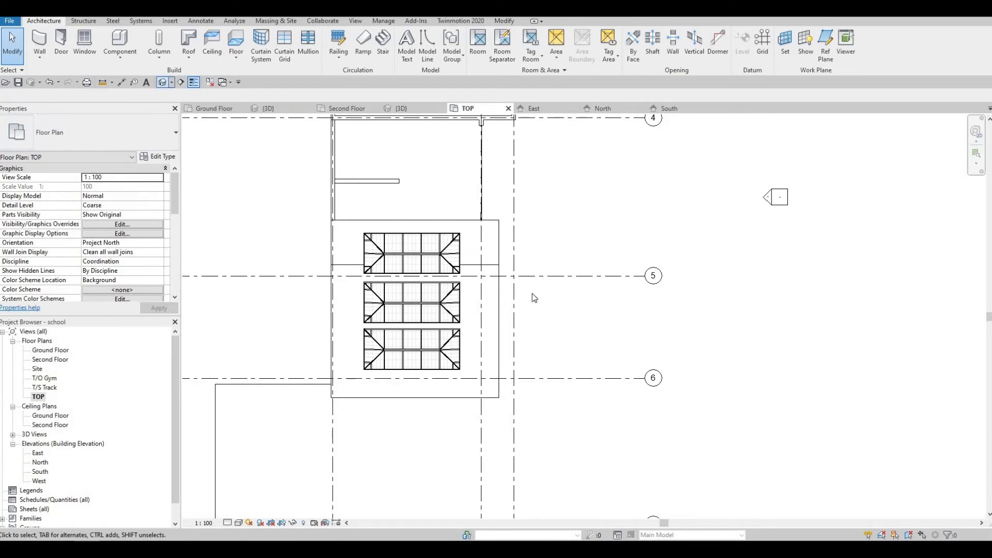
middle_click_drag(391, 296, 556, 244, "shift")
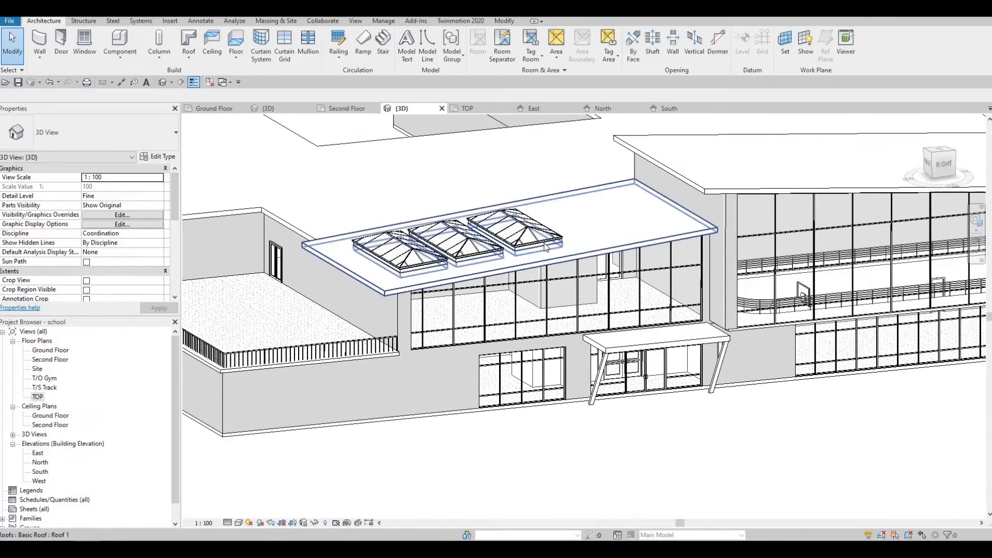
left_click(557, 244)
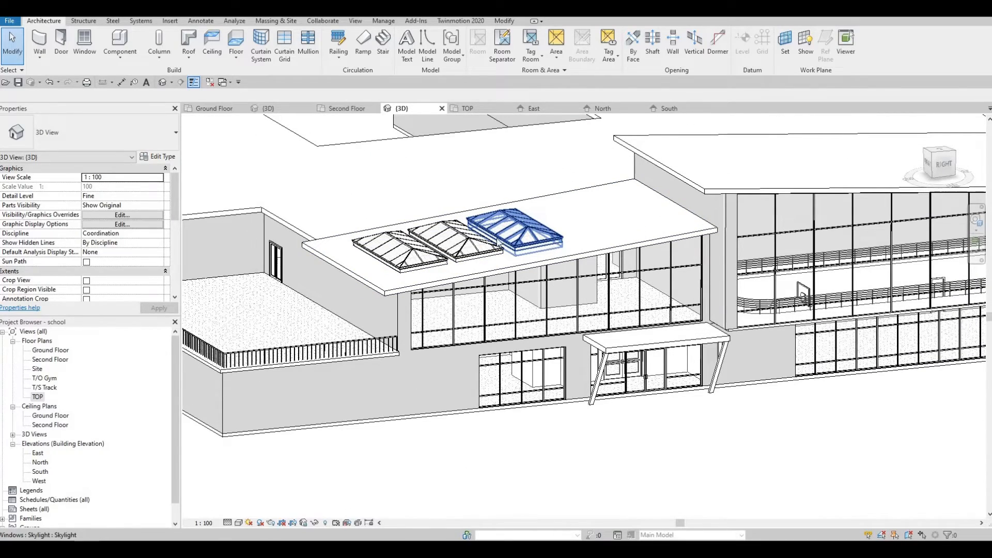
key("Escape")
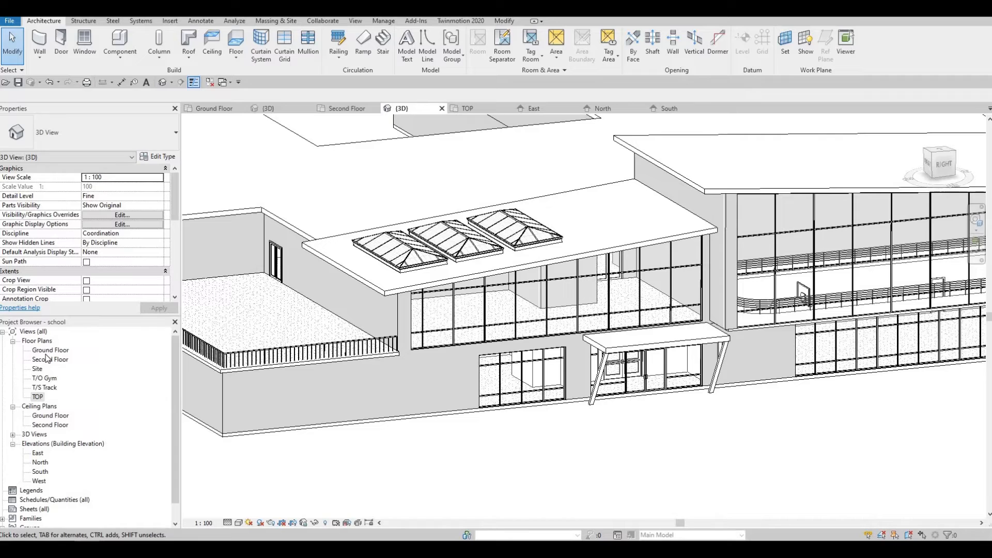
Step: In the TOP plan, copy the skylight nearest grid 4 further towards that grid and nudge the copy to leave a gap
double_click(38, 397)
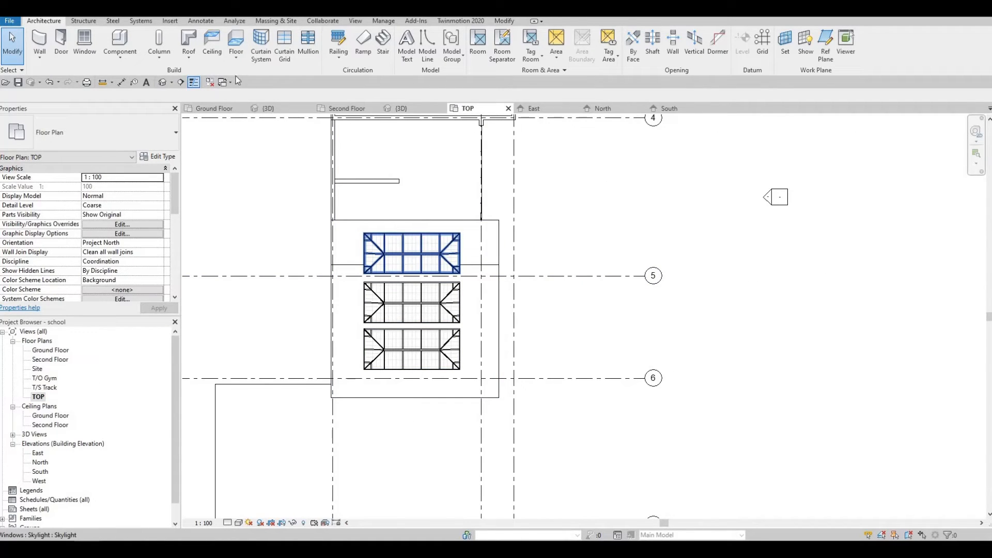
left_click(401, 233)
key("c")
key("o")
left_click(408, 234)
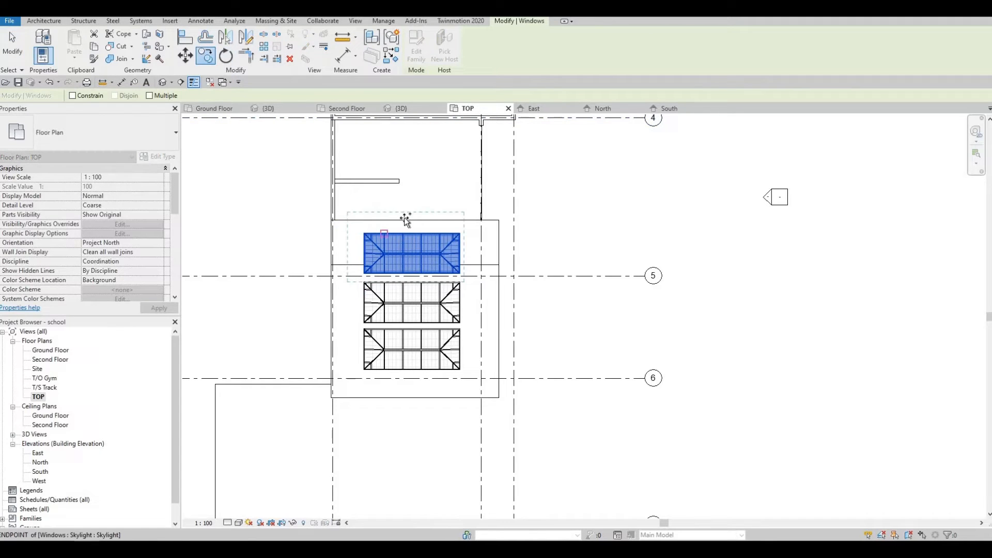
left_click(410, 178)
left_click(408, 184)
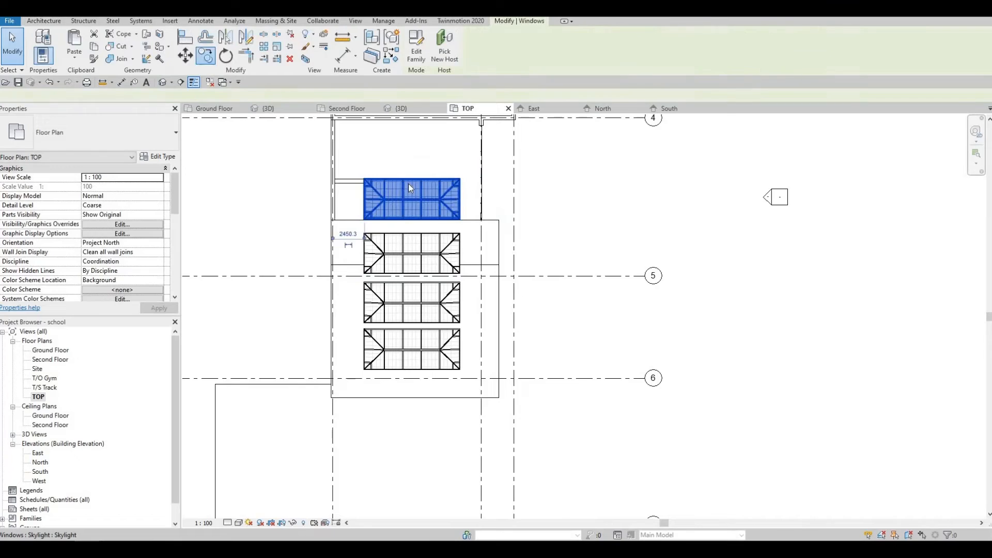
key("Up")
key("Up")
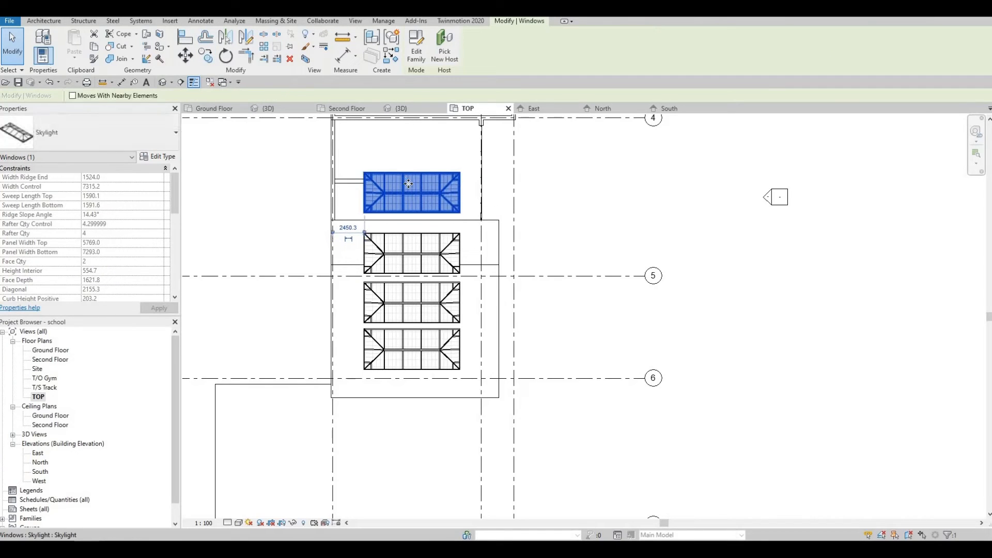
left_click(227, 203)
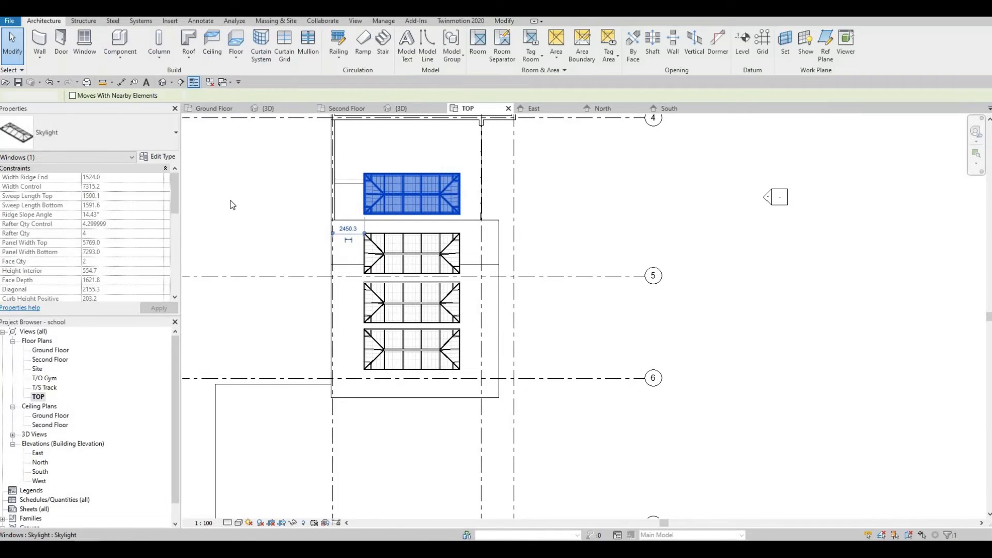
Step: Nudge the two middle skylights on the sloped entrance roof towards grid line 4 and check the row in the 3D view
left_click(397, 236)
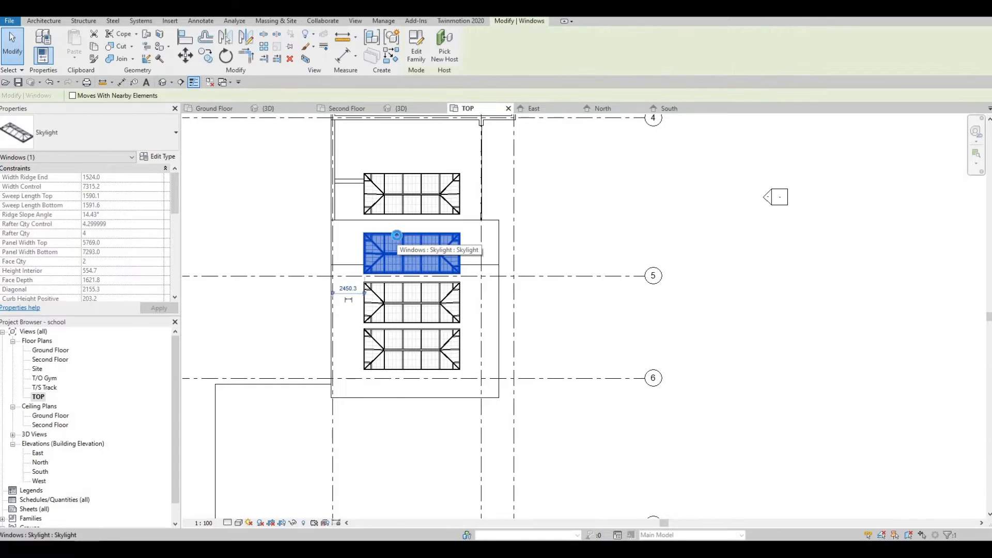
key("Up")
key("Up")
key("Up")
key("Up")
key("Up")
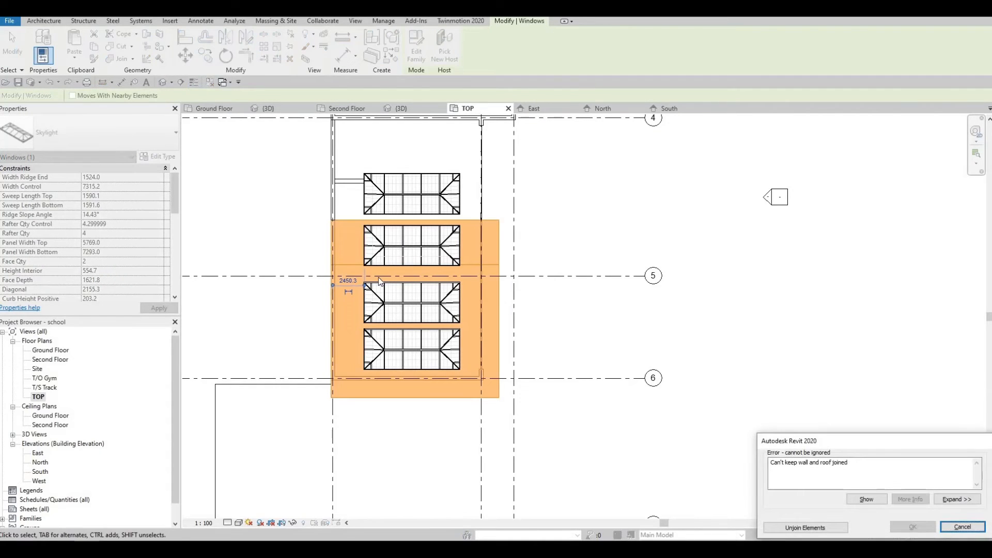
key("Escape")
left_click(390, 282)
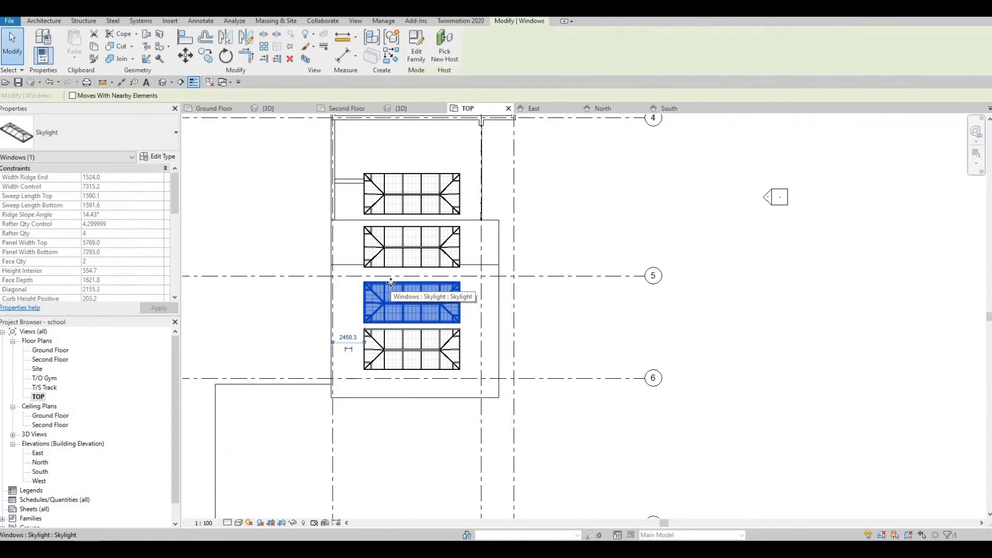
key("Escape")
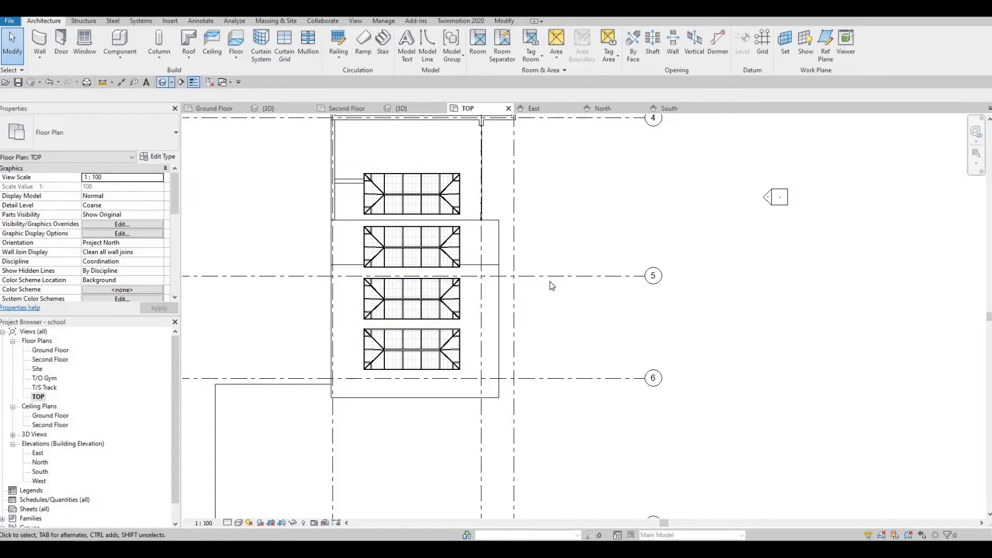
key("ctrl+Tab")
middle_click_drag(485, 222, 268, 172, "shift")
scroll(225, 132, "up", 2)
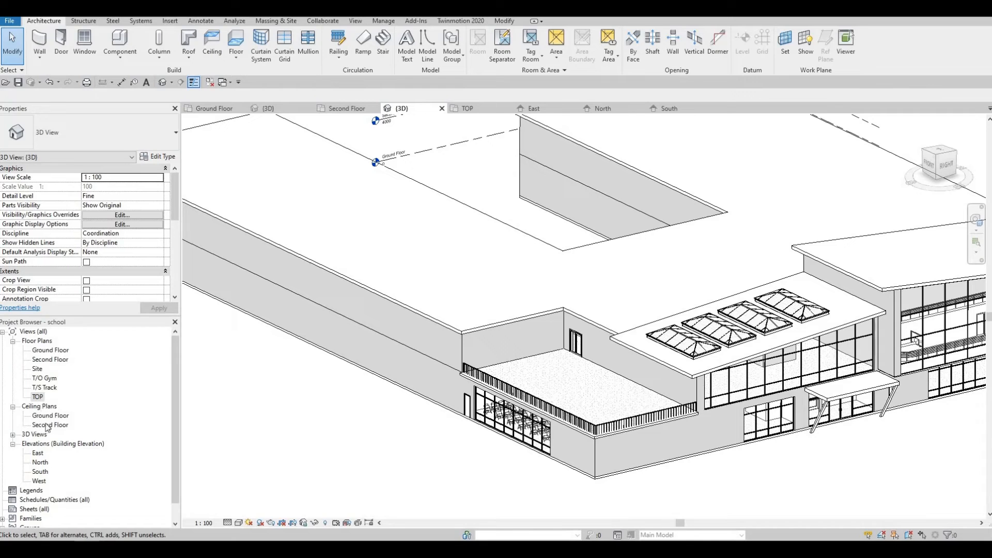
Step: Reopen the TOP floor plan and set its underlay base level to Second Floor
double_click(37, 397)
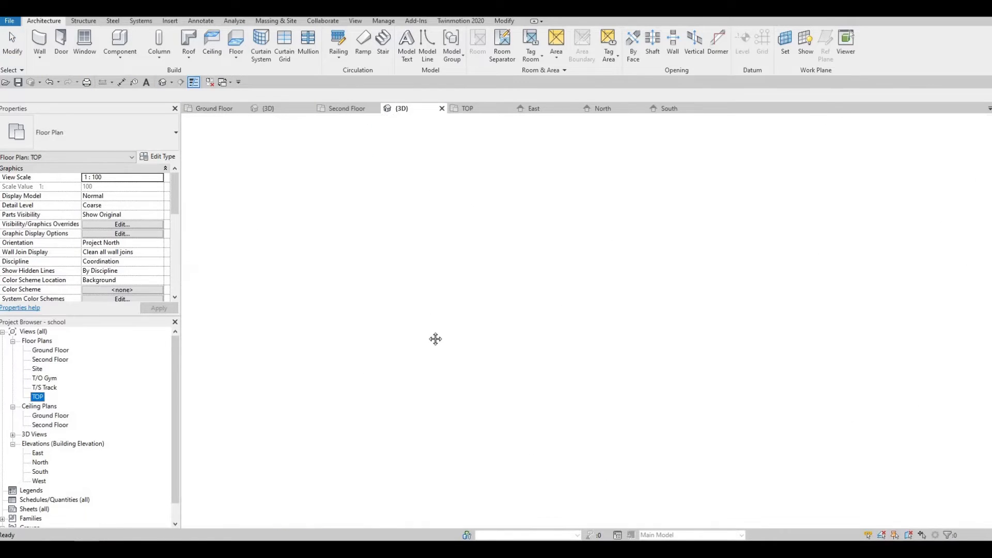
scroll(544, 270, "down", 3)
middle_click_drag(132, 342, 61, 409)
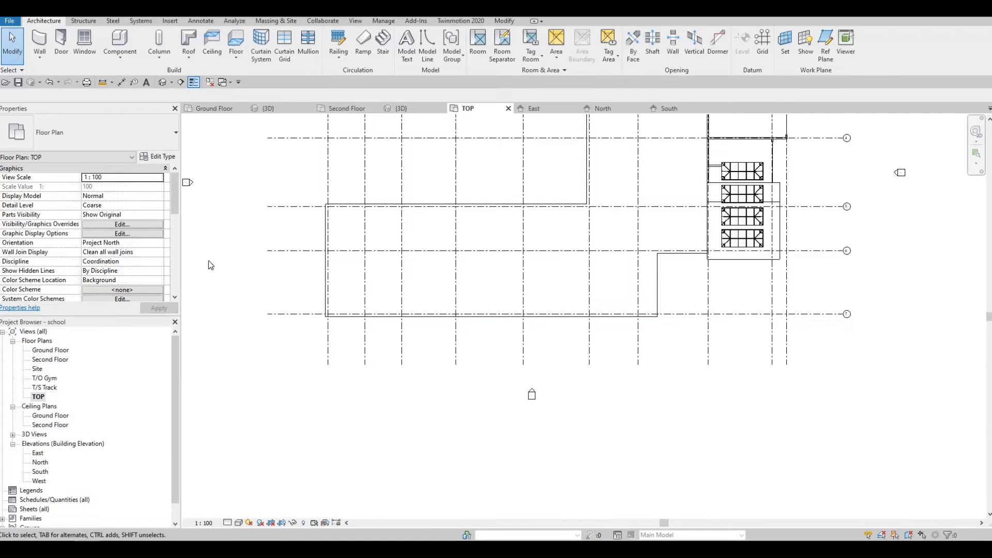
mouse_move(172, 210)
left_mouse_down()
mouse_move(173, 230)
mouse_move(176, 219)
left_mouse_up()
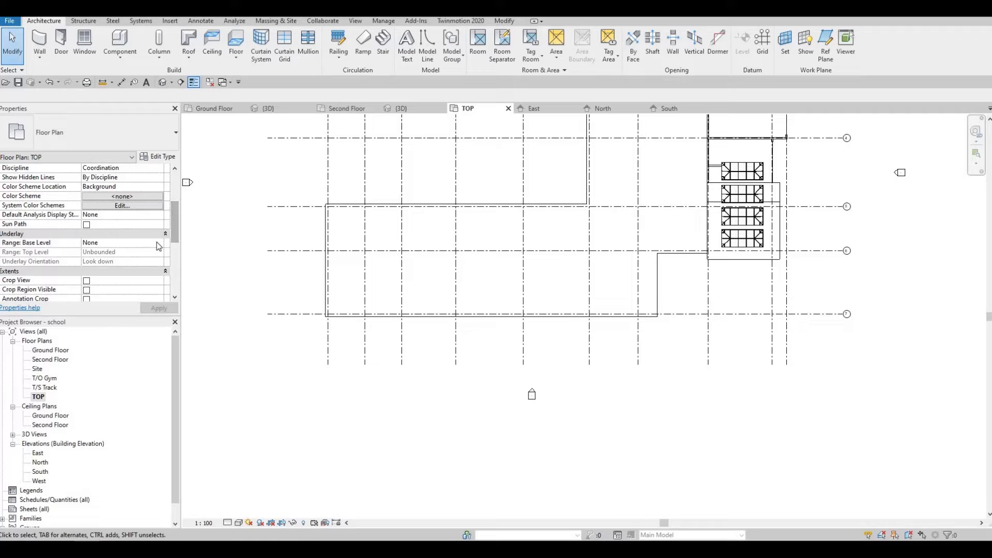
left_click(158, 245)
key("Down")
key("Down")
key("Return")
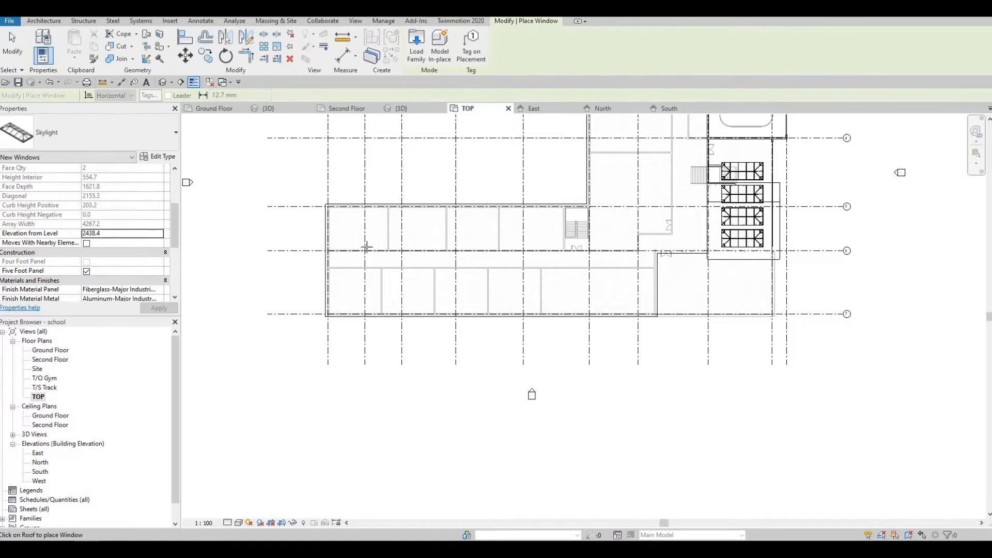
Step: Place three skylights spaced along the corridor beside grid line 6 in the lower classroom wing
scroll(367, 245, "up", 5)
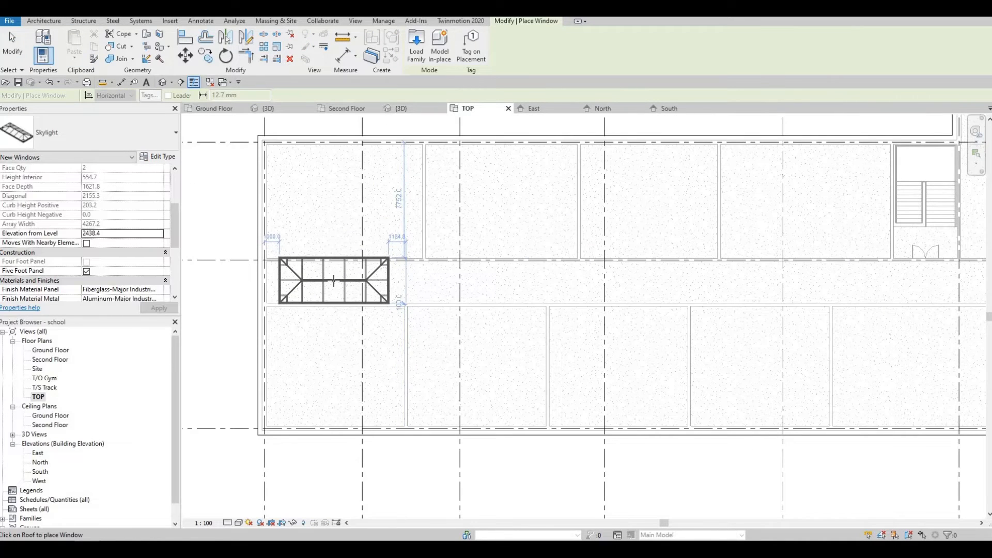
left_click(333, 280)
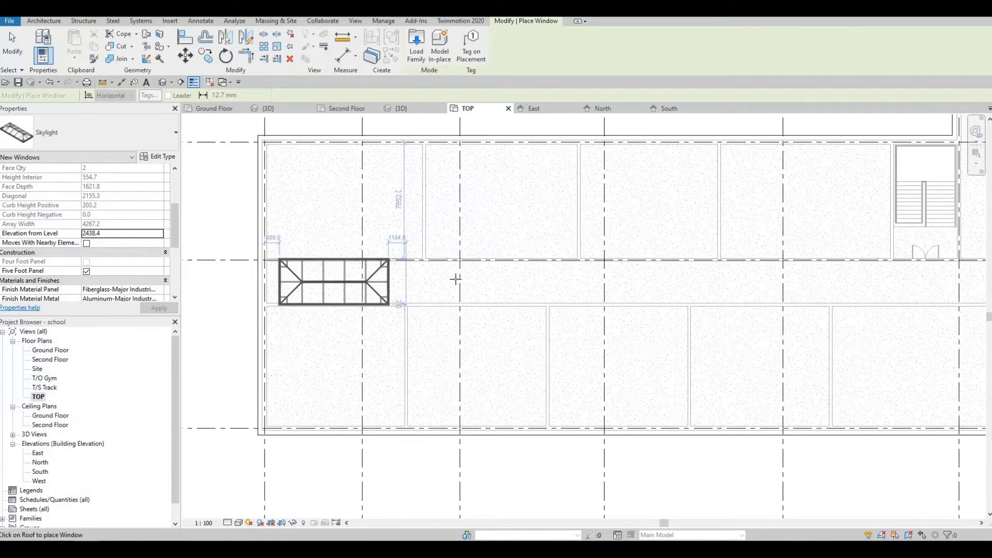
scroll(517, 279, "down", 2)
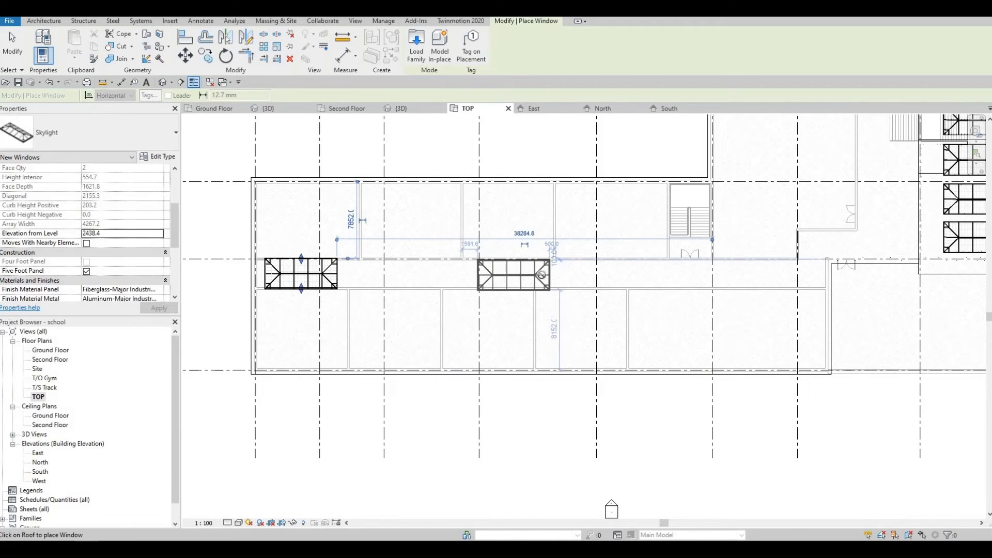
left_click(701, 272)
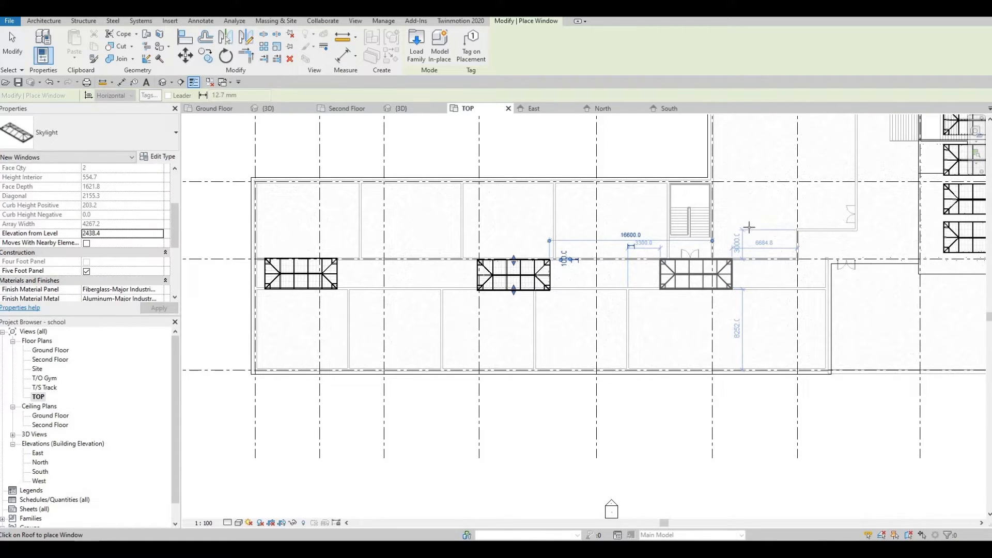
left_click(698, 274)
scroll(653, 320, "down", 2)
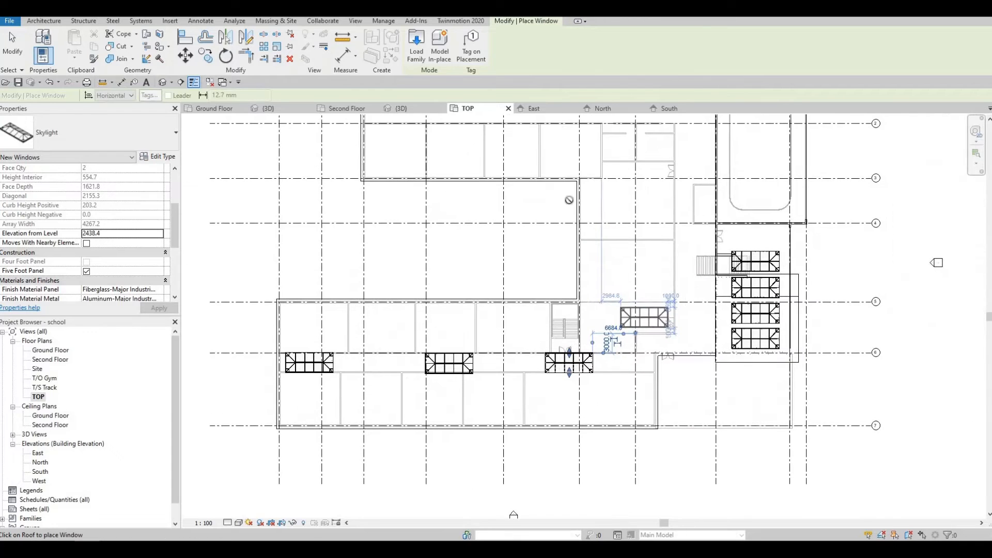
Step: Place three more skylights along the corridor beside grid line 2 in the upper classroom wing and finish placing windows
middle_click_drag(503, 152, 559, 199)
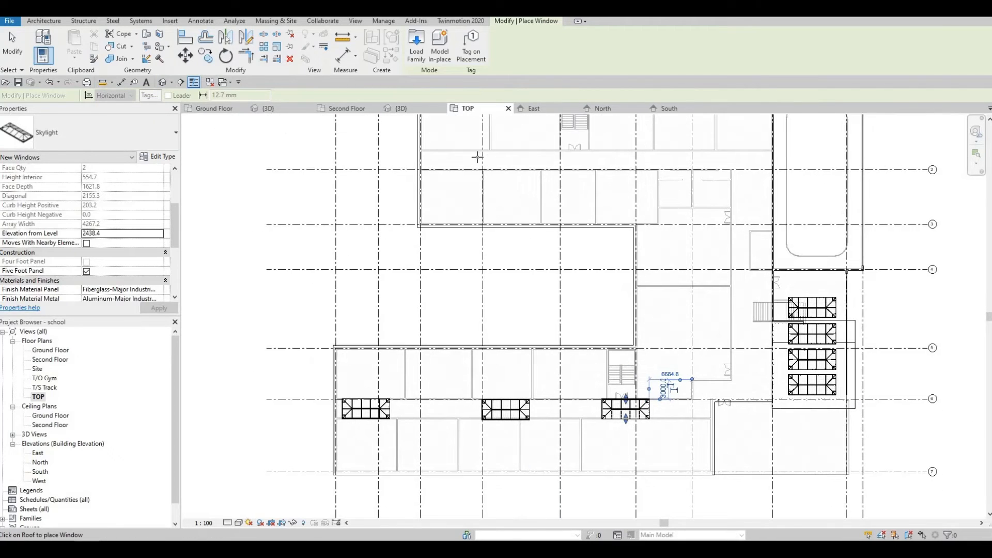
left_click(469, 160)
scroll(505, 215, "up", 4)
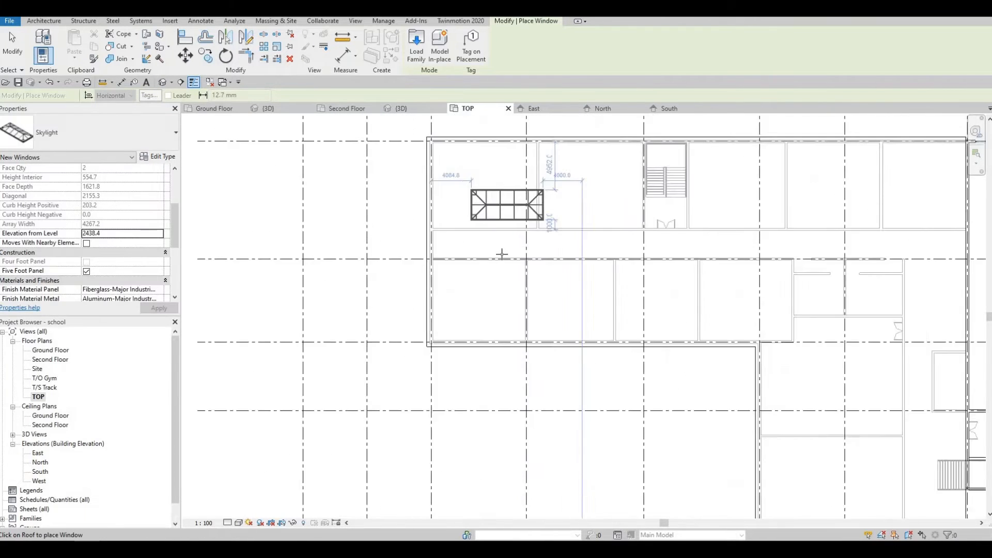
scroll(501, 253, "up", 1)
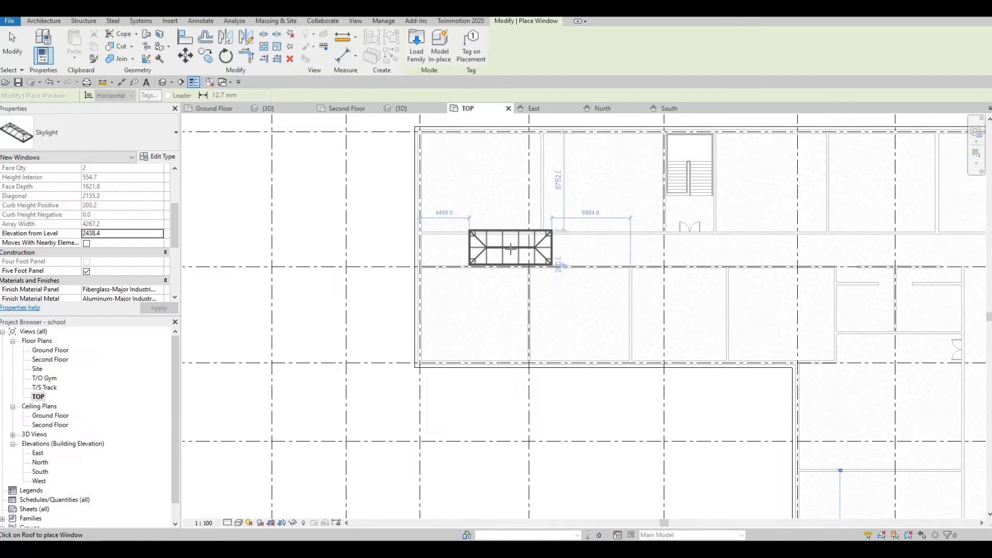
left_click(511, 250)
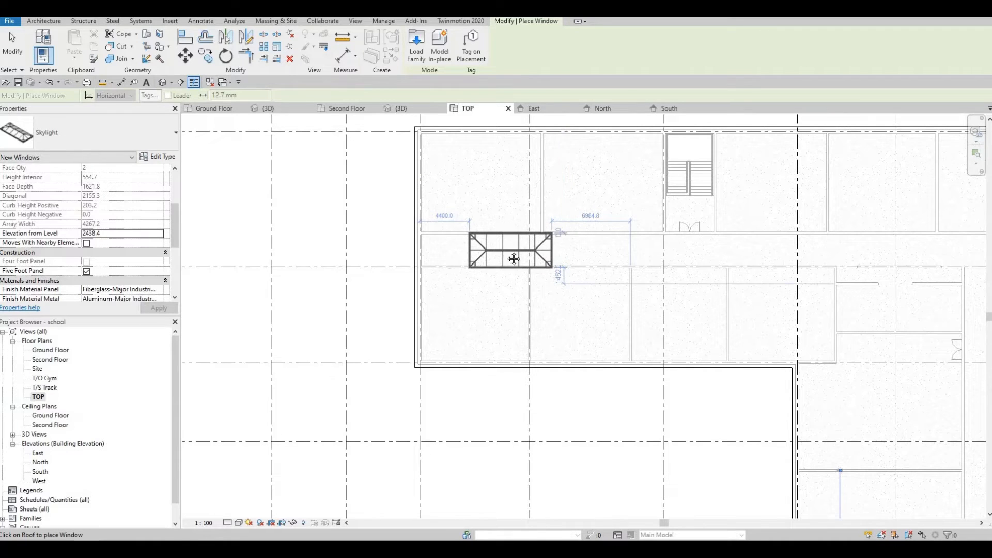
middle_click_drag(725, 252, 521, 257)
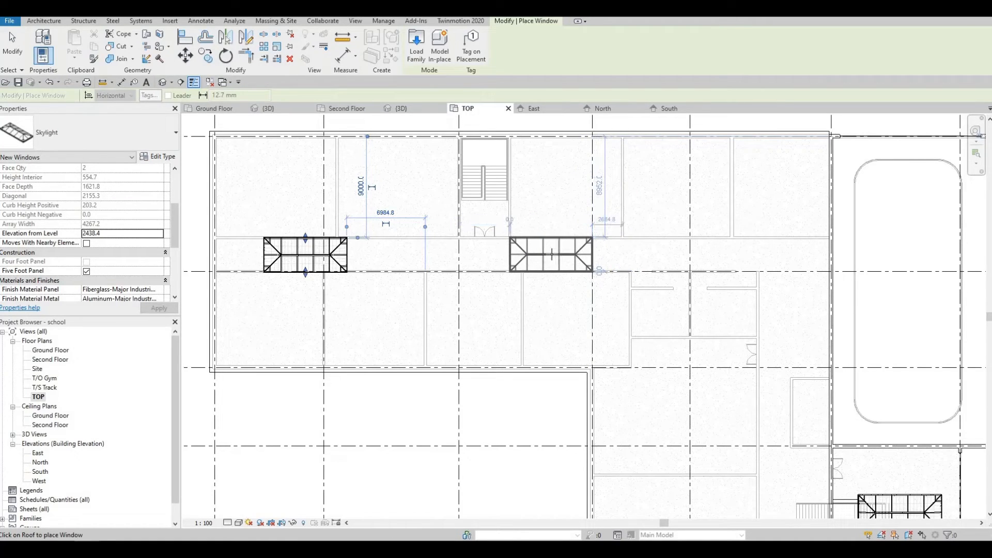
left_click(685, 254)
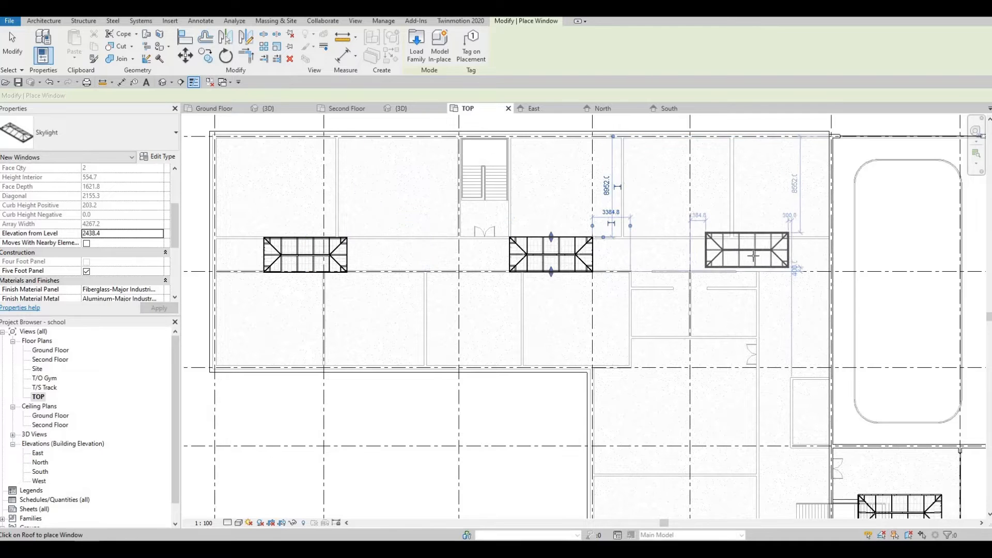
left_click(736, 293)
scroll(627, 239, "down", 5)
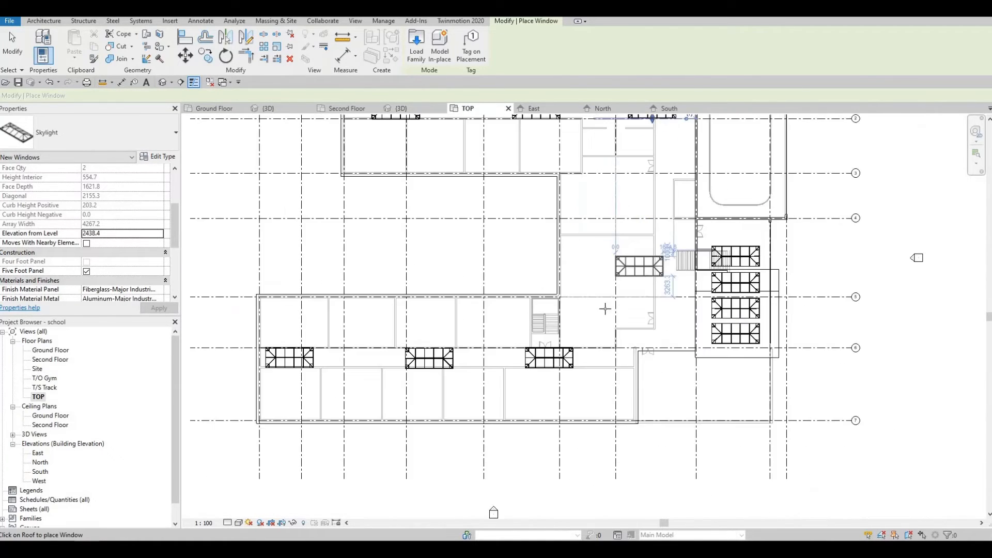
key("Escape")
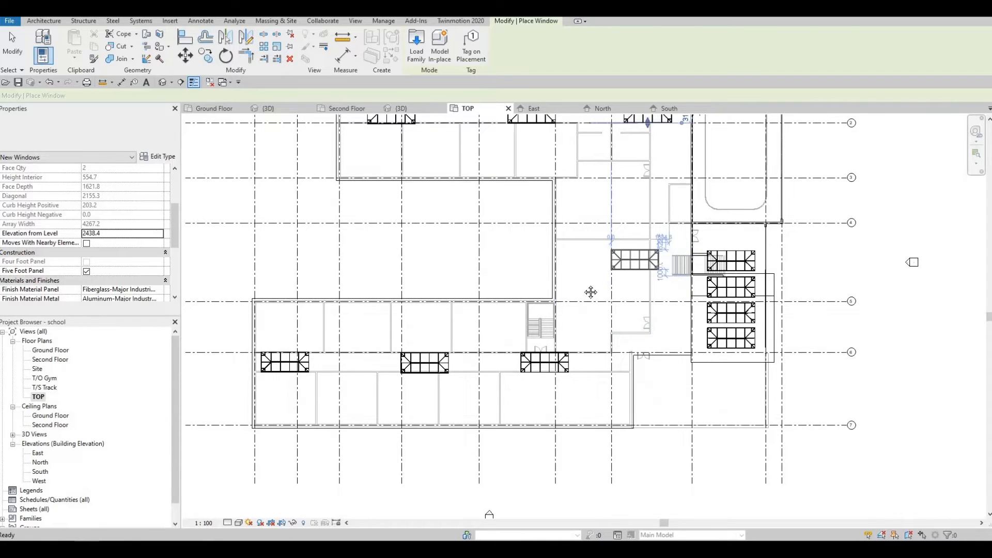
key("Escape")
Step: Examine the roof skylights and the exterior walls of the classroom wings in the 3D view
key("ctrl+Tab")
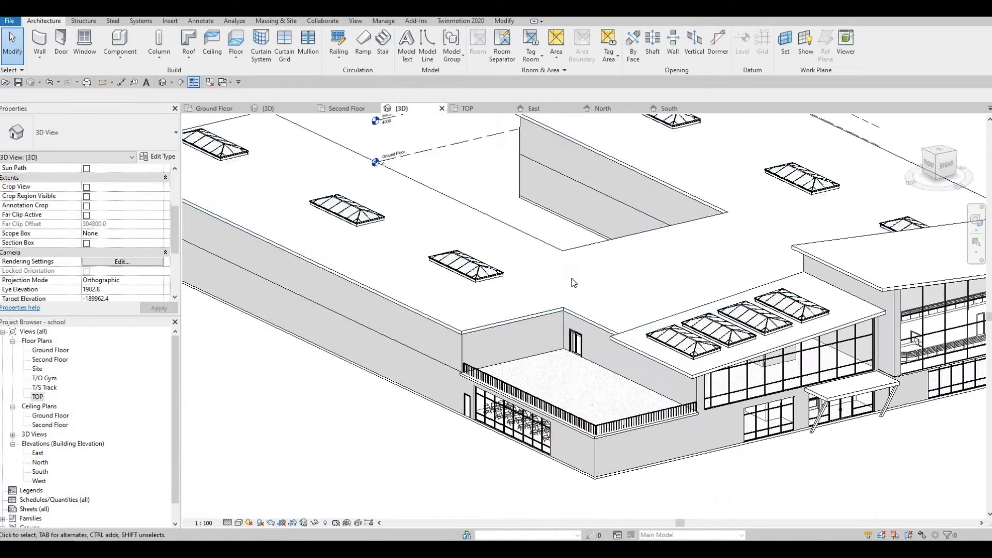
middle_click_drag(572, 283, 554, 300, "shift")
scroll(569, 317, "down", 3)
middle_click_drag(331, 318, 361, 296)
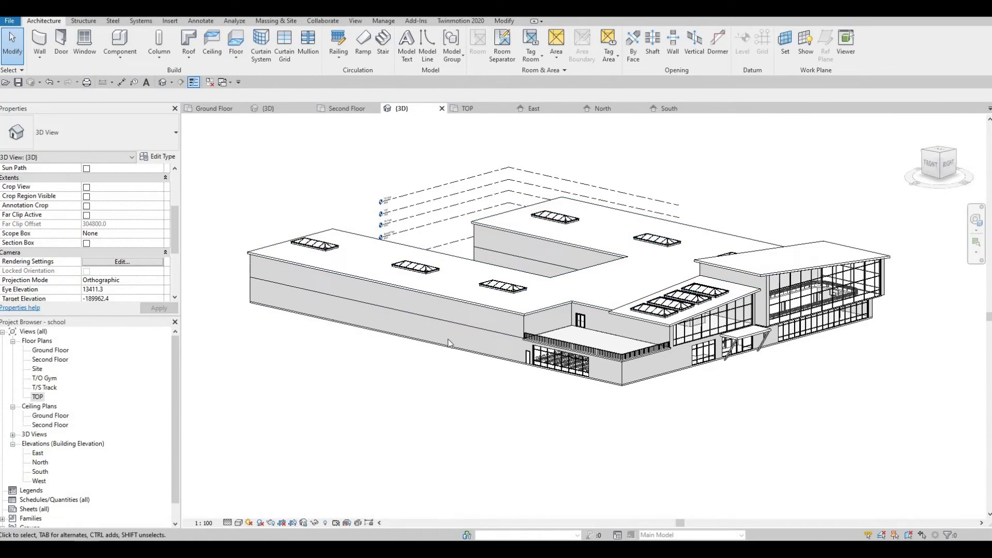
scroll(440, 341, "up", 2)
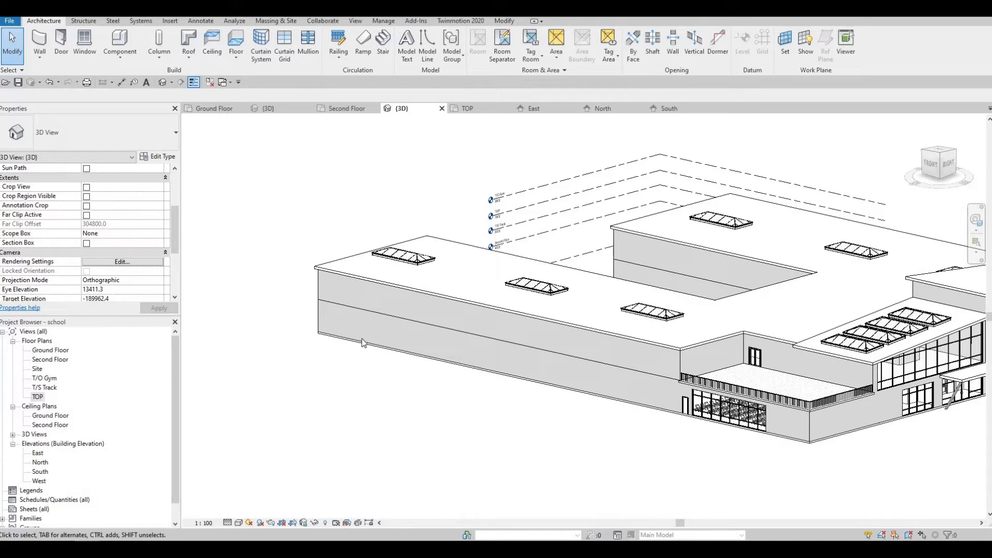
middle_click_drag(439, 330, 402, 328)
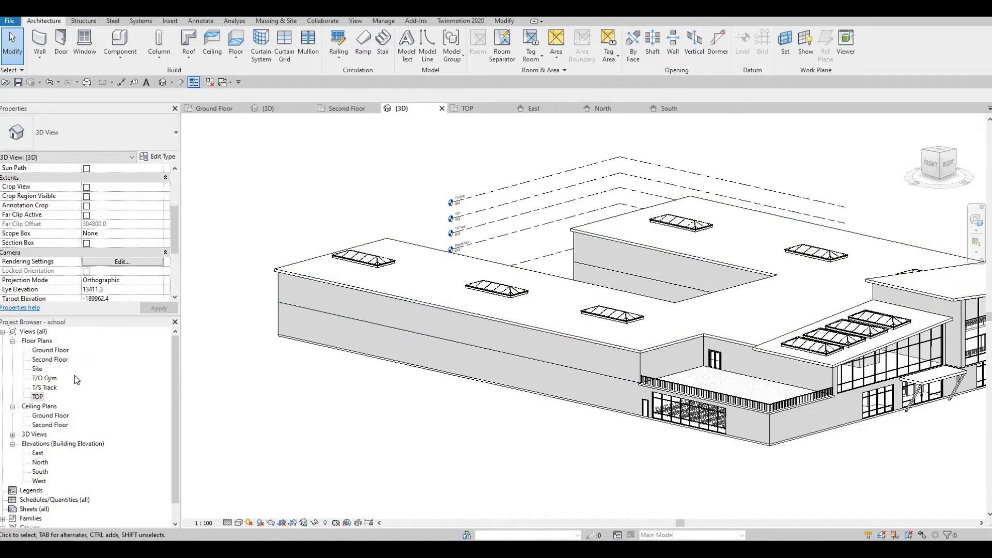
middle_click_drag(553, 396, 344, 377)
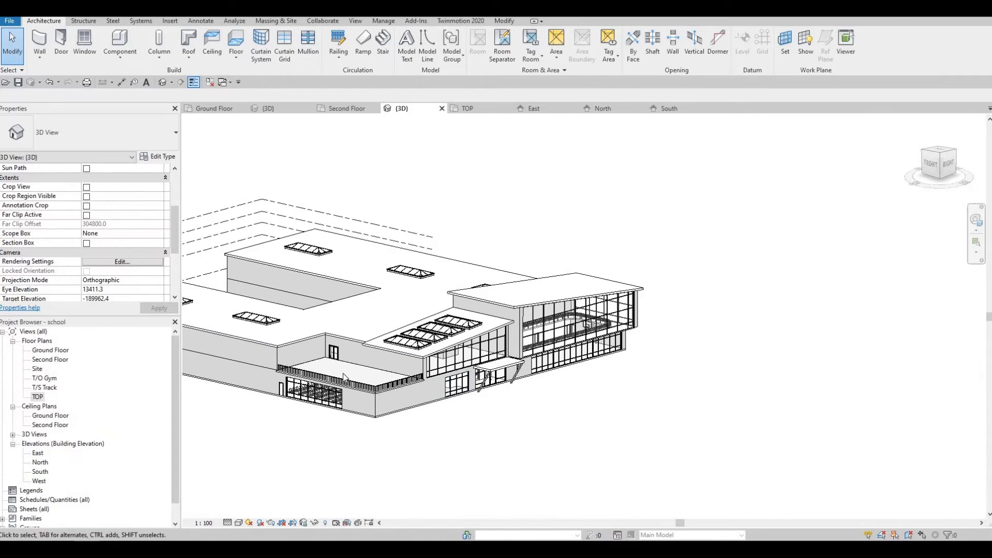
scroll(446, 360, "up", 6)
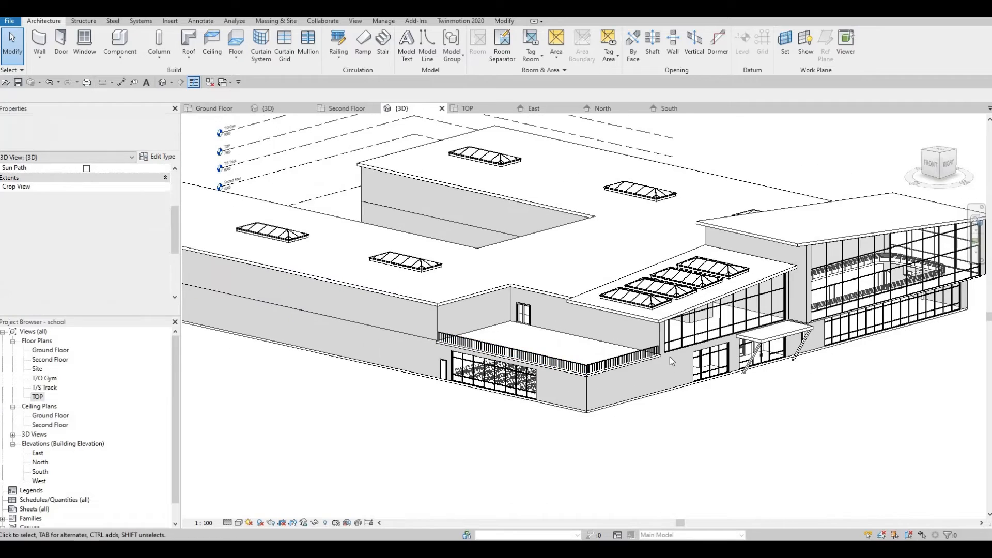
scroll(387, 290, "up", 4)
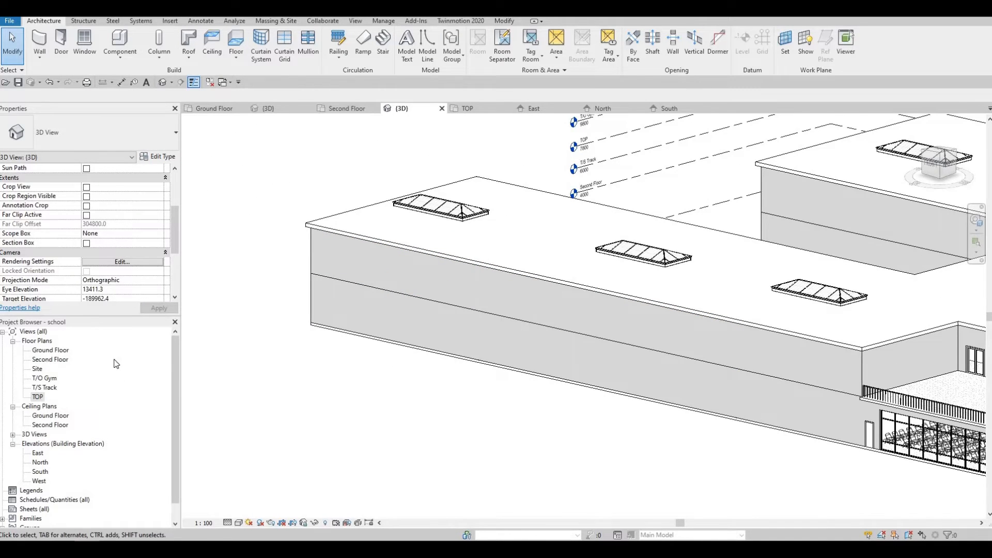
Step: Draw a Curtain Wall in the exterior wall of the Junior 4-6 room 53 on the Second Floor plan
double_click(50, 359)
scroll(360, 350, "down", 3)
middle_click_drag(360, 350, 390, 351)
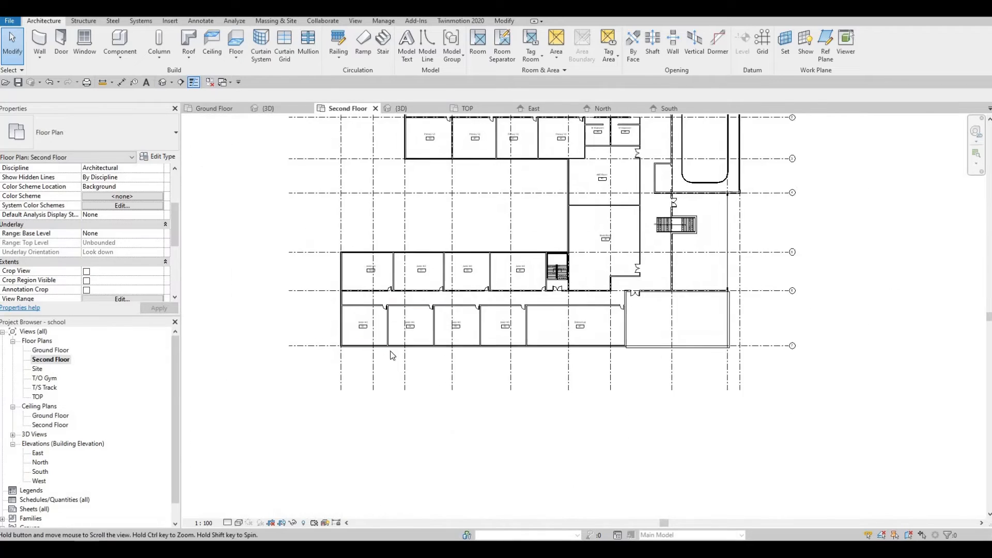
scroll(390, 352, "up", 3)
scroll(373, 306, "up", 6)
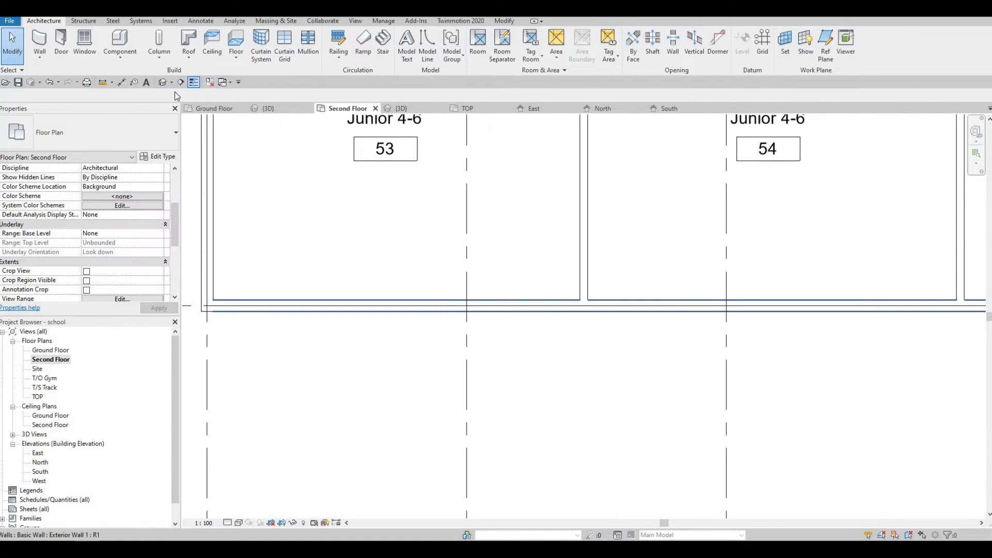
key("w")
key("a")
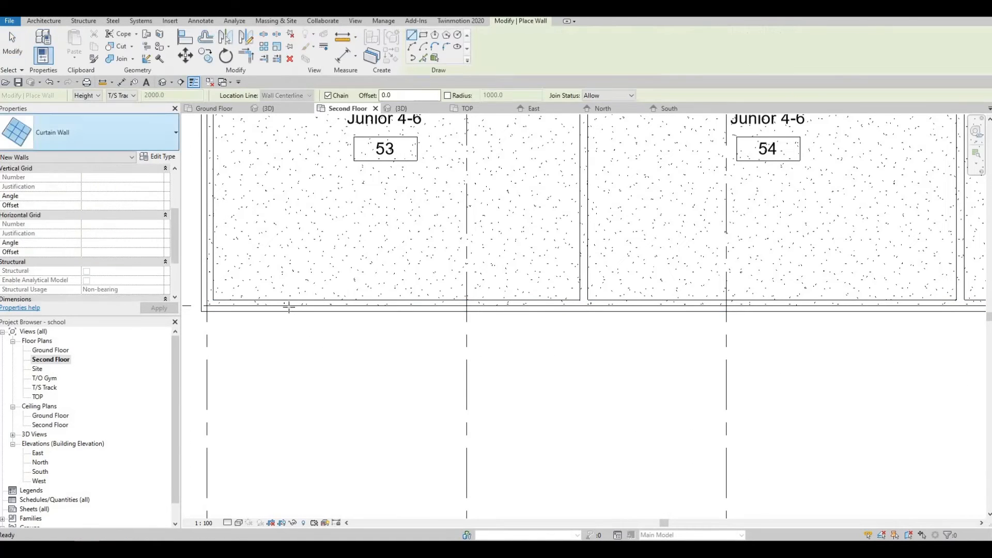
left_click(231, 306)
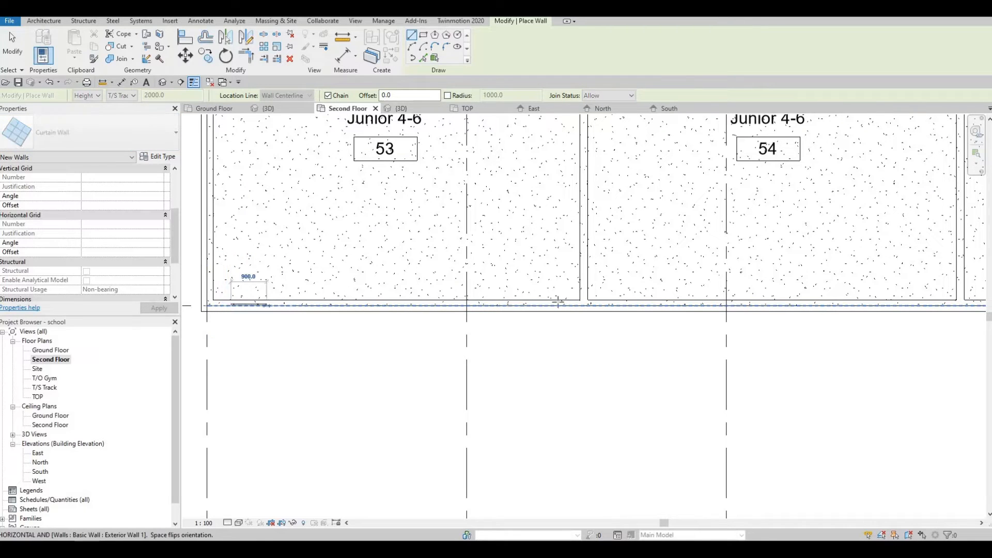
left_click(562, 304)
key("Escape")
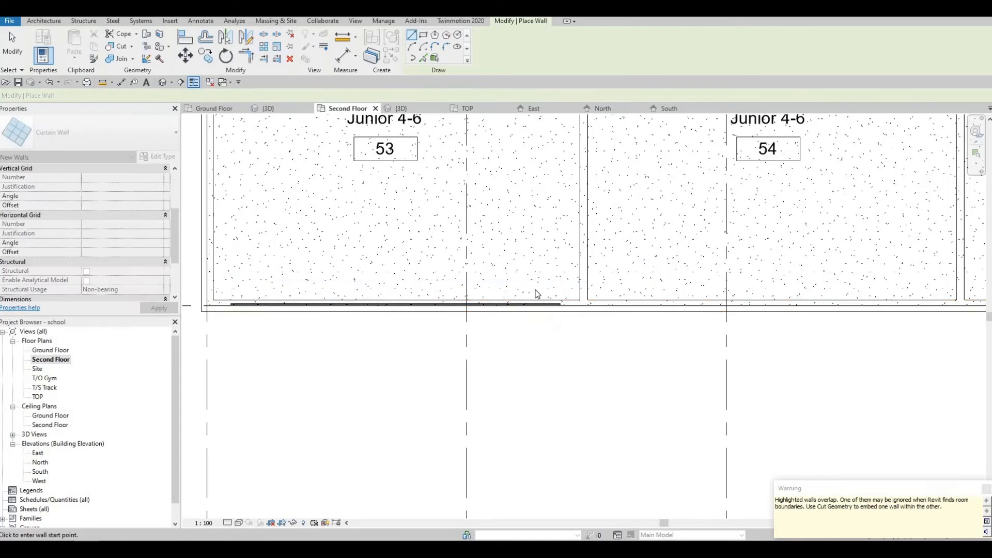
key("Escape")
Step: Examine the upper and lower classroom wings across the Second Floor plan
scroll(566, 301, "down", 4)
middle_click_drag(539, 289, 462, 495)
scroll(476, 247, "down", 2)
middle_click_drag(476, 248, 427, 478)
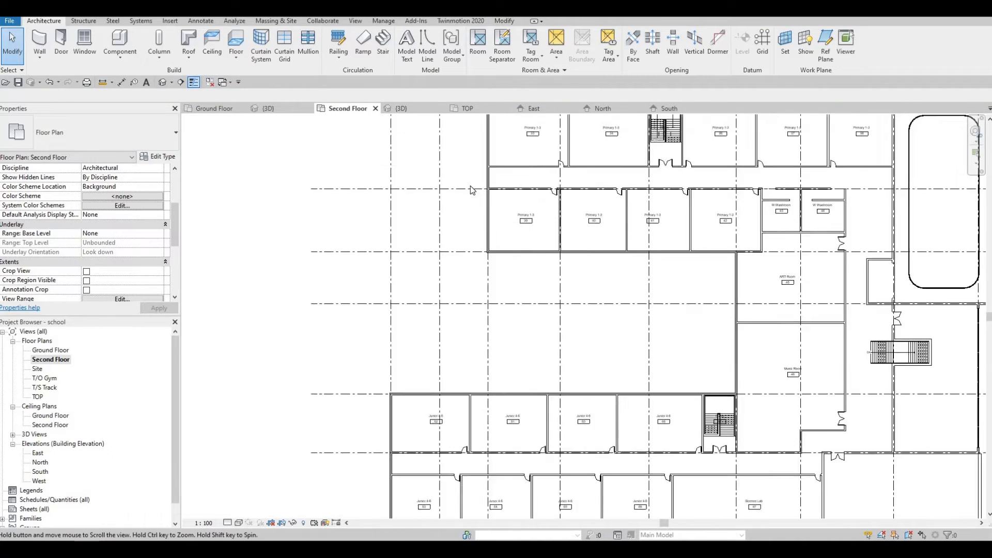
scroll(471, 186, "up", 2)
middle_click_drag(471, 186, 509, 283)
scroll(496, 258, "down", 3)
middle_click_drag(434, 480, 479, 287)
scroll(468, 310, "down", 1)
Step: Adjust the curtain wall in room 53's exterior wall to 8000 mm long and nudge it to 780 mm from the corner grid line
scroll(448, 339, "up", 3)
scroll(442, 349, "up", 5)
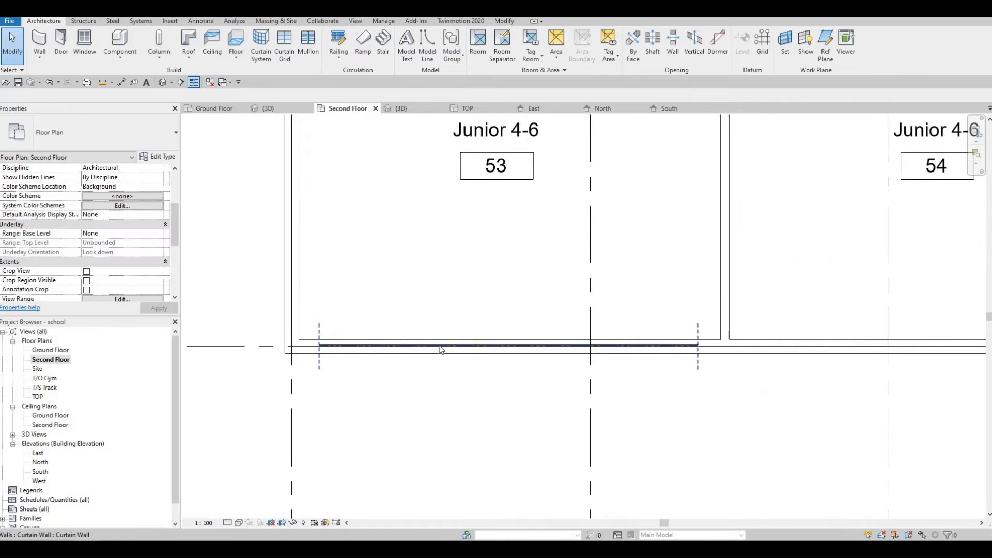
left_click(330, 349)
left_click_drag(319, 346, 333, 347)
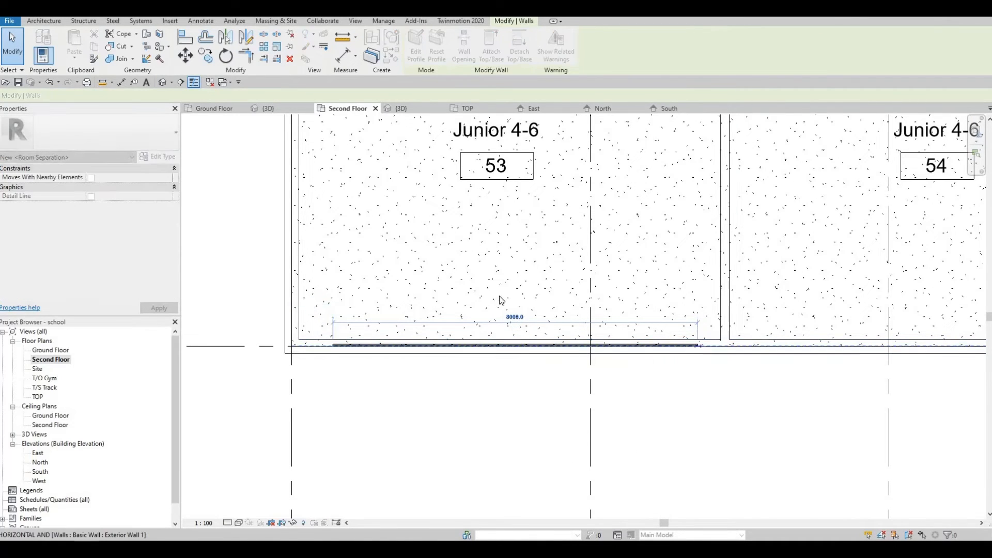
scroll(537, 335, "up", 5)
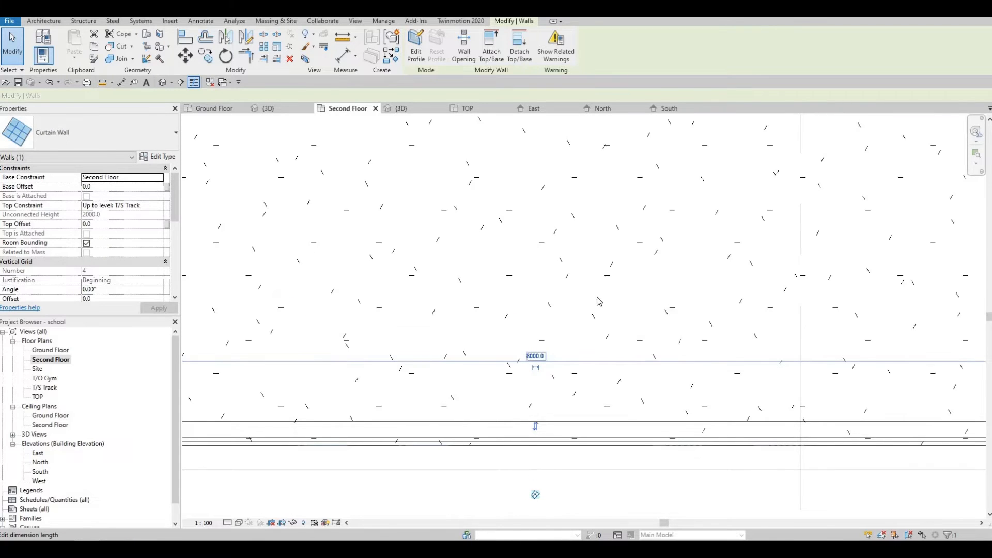
scroll(598, 304, "down", 5)
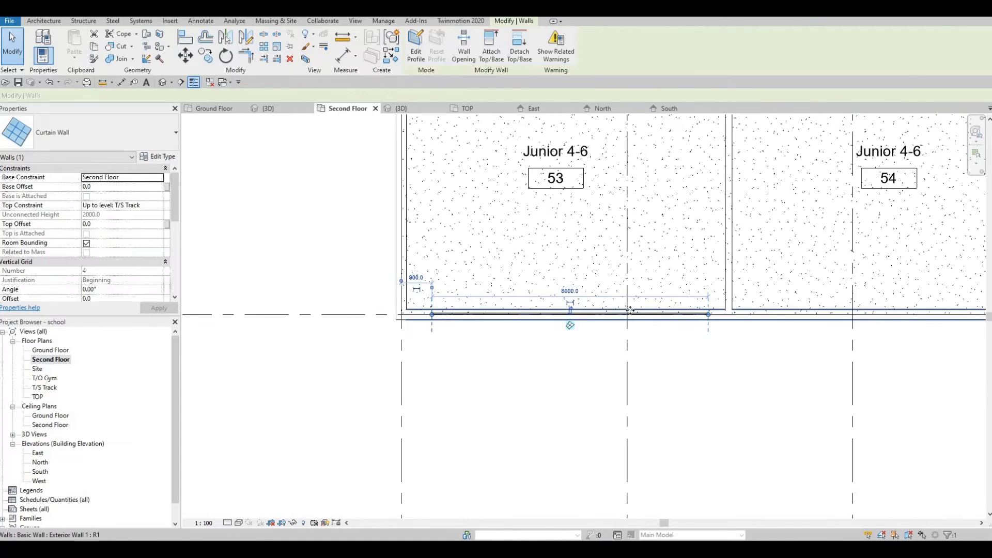
key("Left")
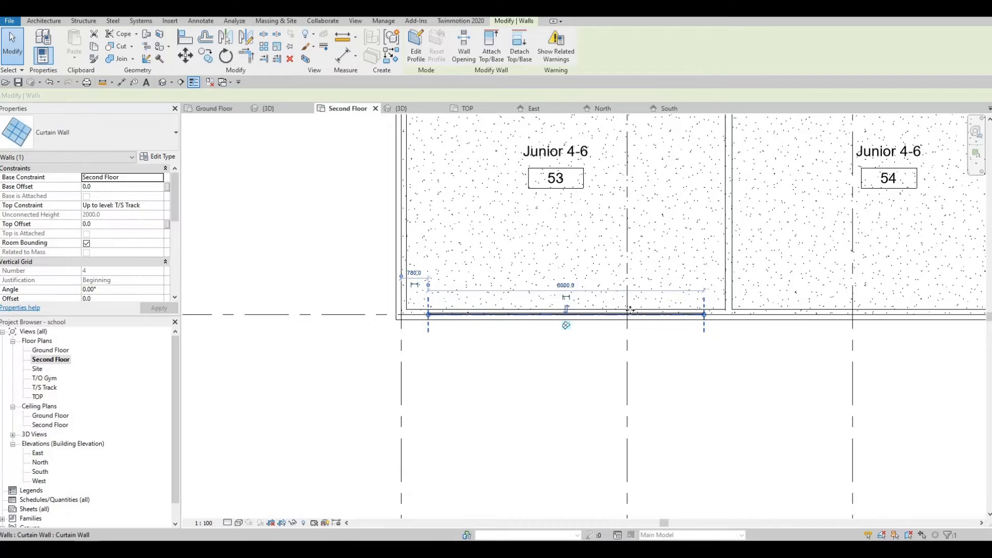
key("Escape")
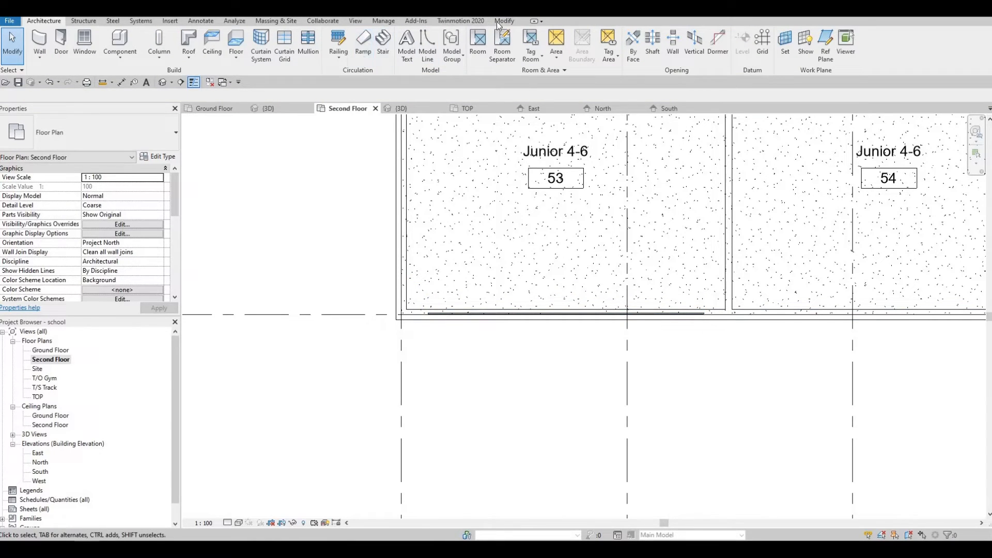
Step: Cut the exterior wall of room 53 with the embedded curtain wall using Cut Geometry
left_click(121, 83)
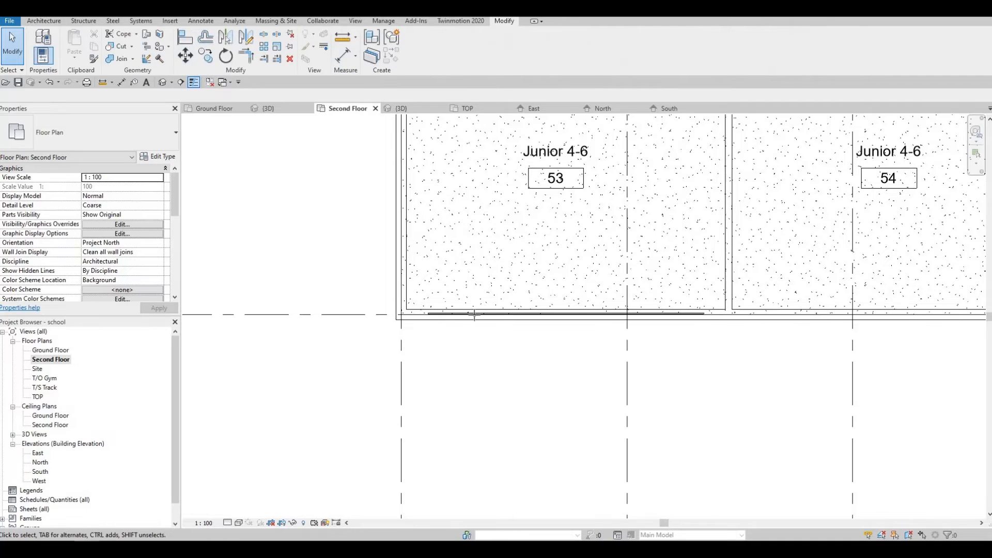
left_click(710, 332)
key("Escape")
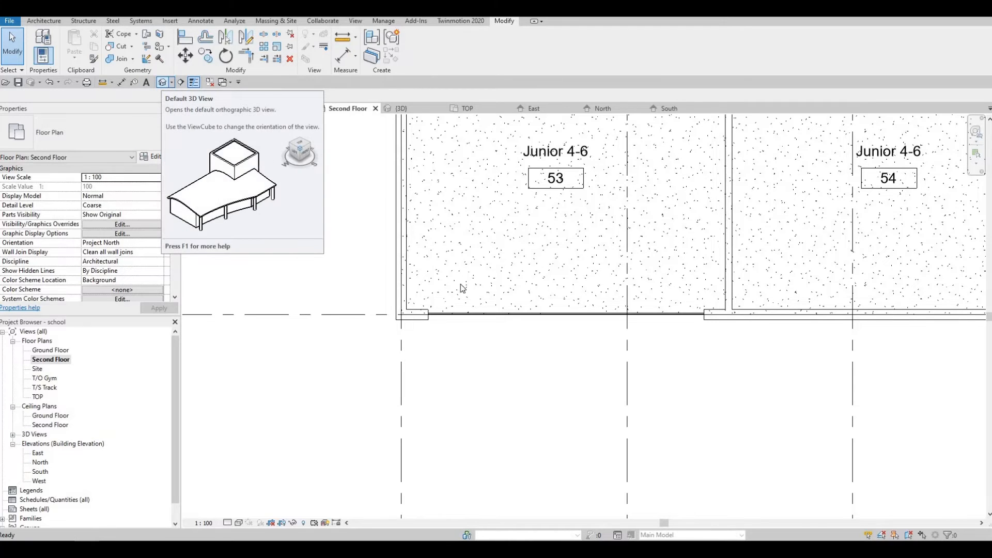
Step: In the 3D view, raise the curtain wall's base offset to about 430.7 and its top offset to about 1139.4
middle_click_drag(357, 361, 413, 330, "shift")
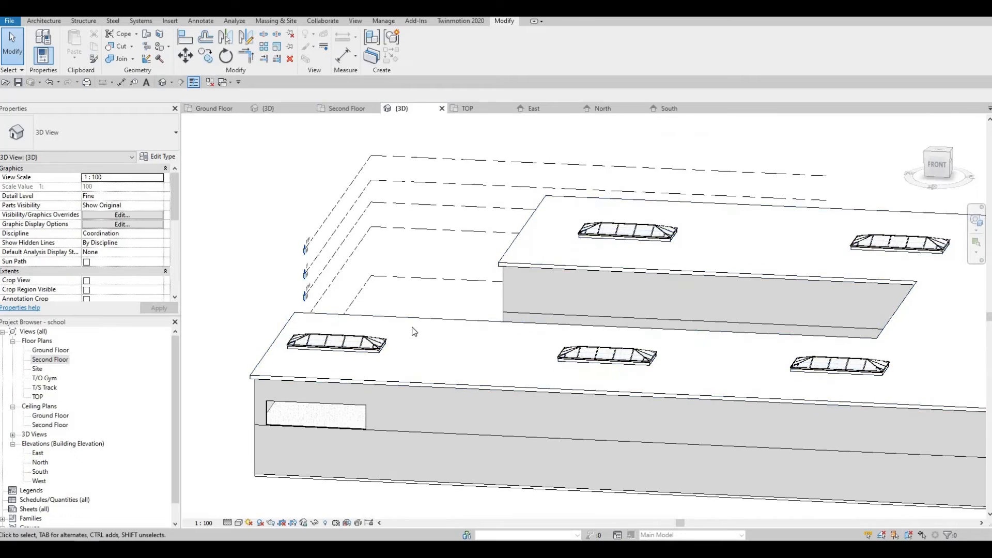
middle_click_drag(325, 400, 433, 304)
scroll(434, 301, "up", 2)
left_click(424, 339)
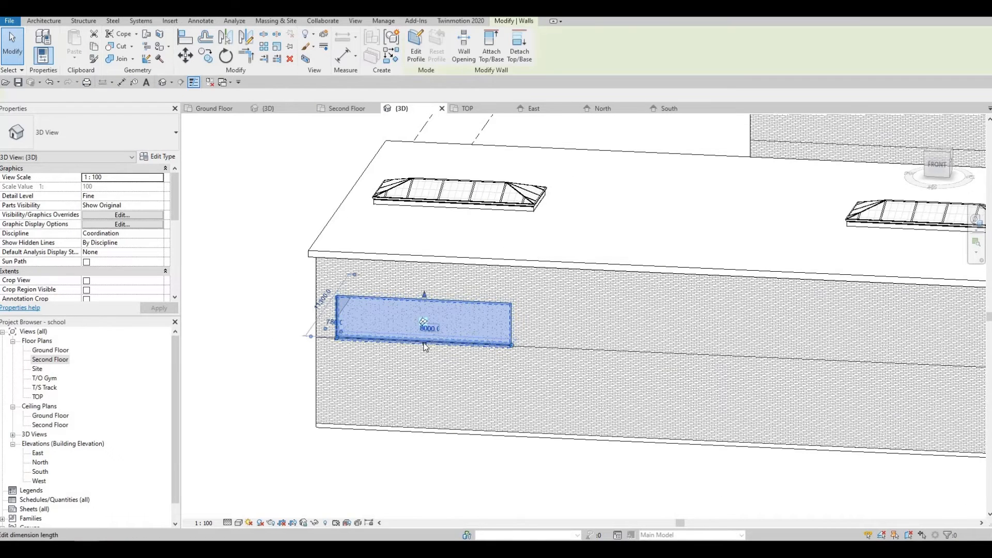
left_click_drag(424, 335, 425, 328)
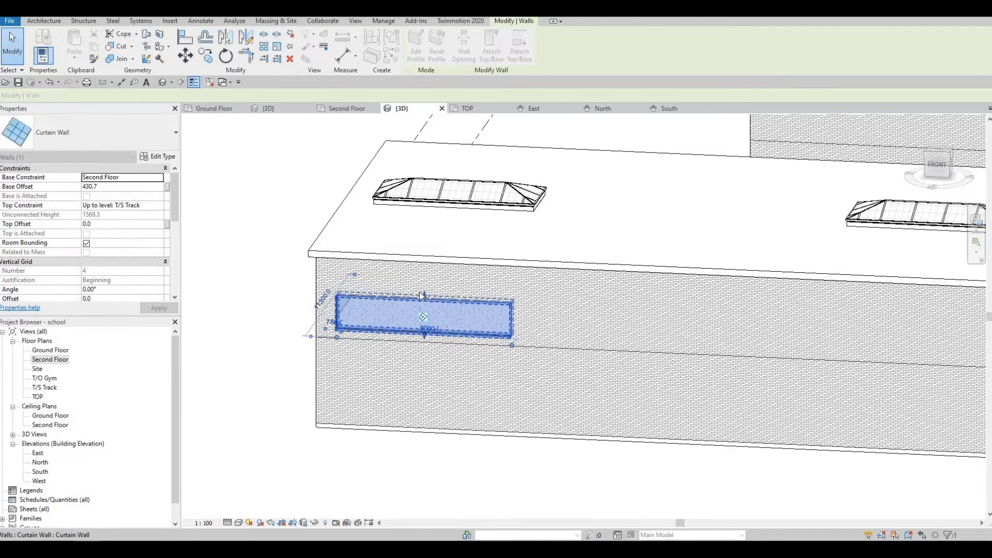
left_click_drag(425, 288, 427, 279)
key("Escape")
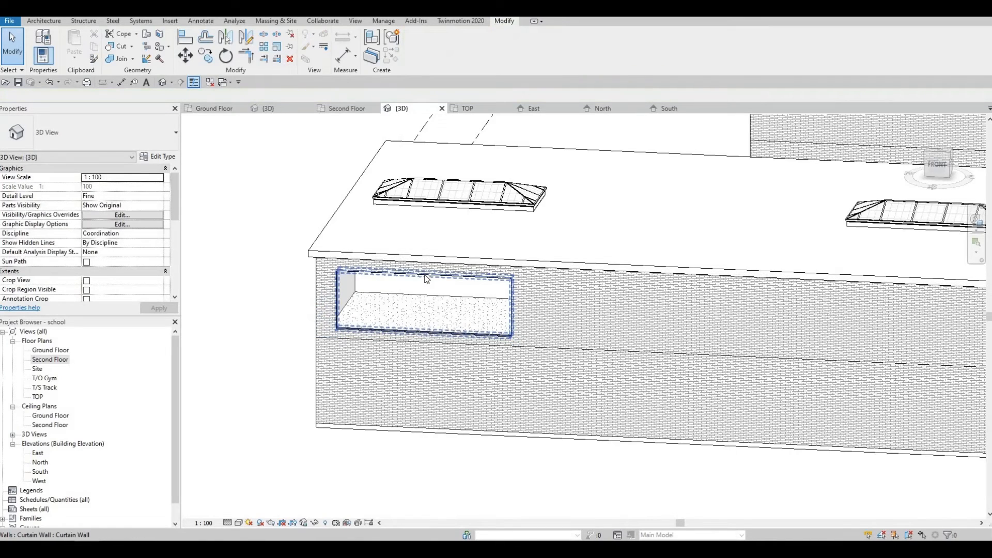
Step: Lower the curtain wall's top edge to a top offset of about -239.1 from T/S Track
left_click(421, 280)
key("Escape")
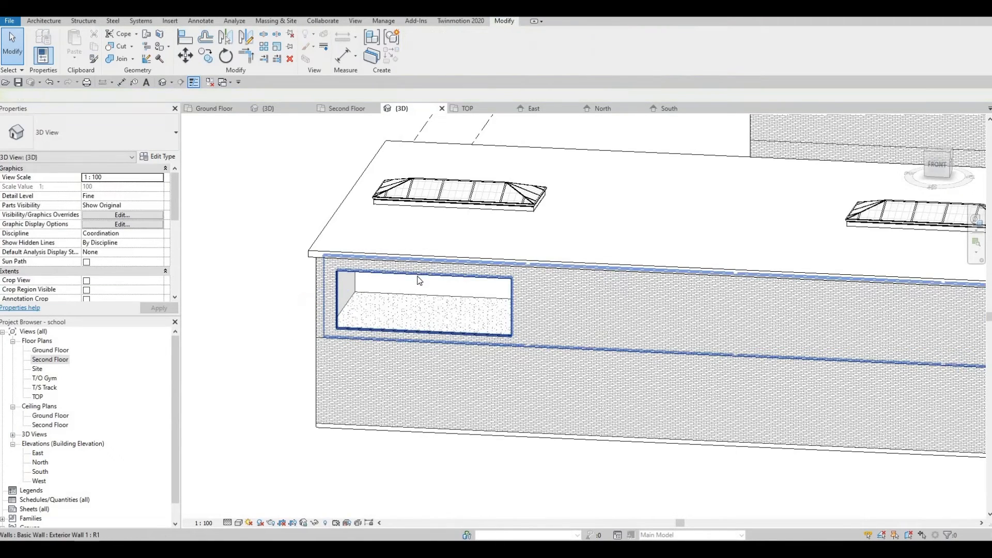
left_click(424, 279)
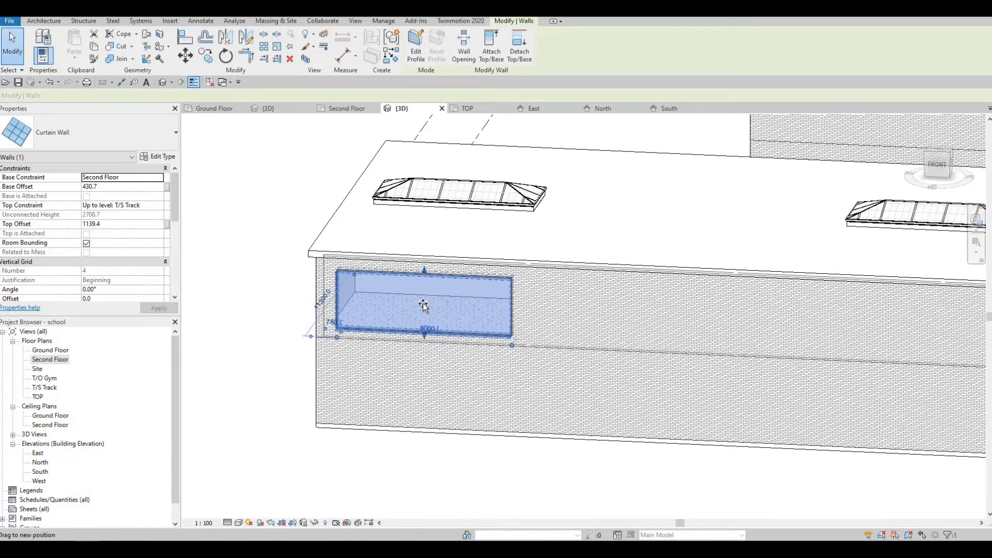
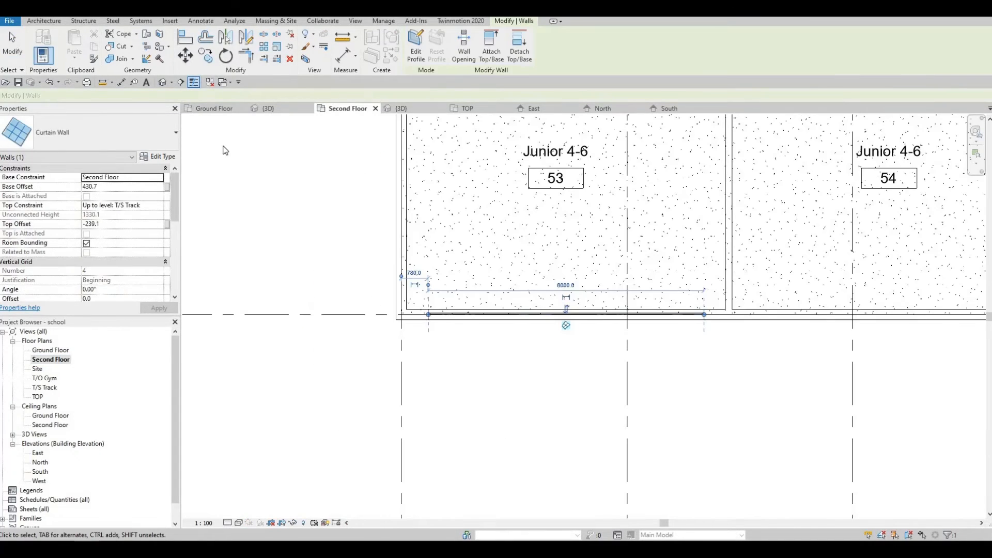
Step: Draw a second Curtain Wall 8000 mm long along the existing one in room 53's exterior wall on the Second Floor plan
left_click(47, 20)
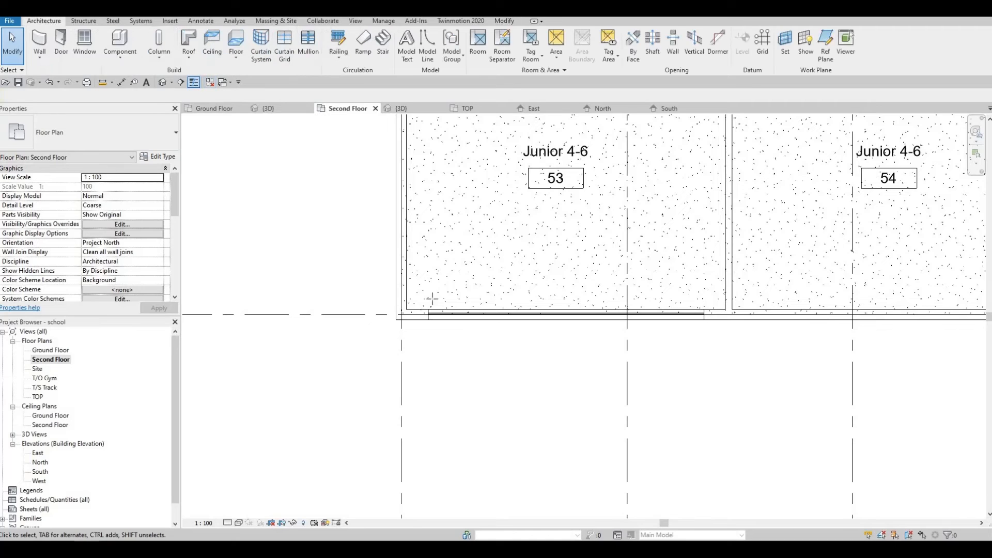
key("w")
key("a")
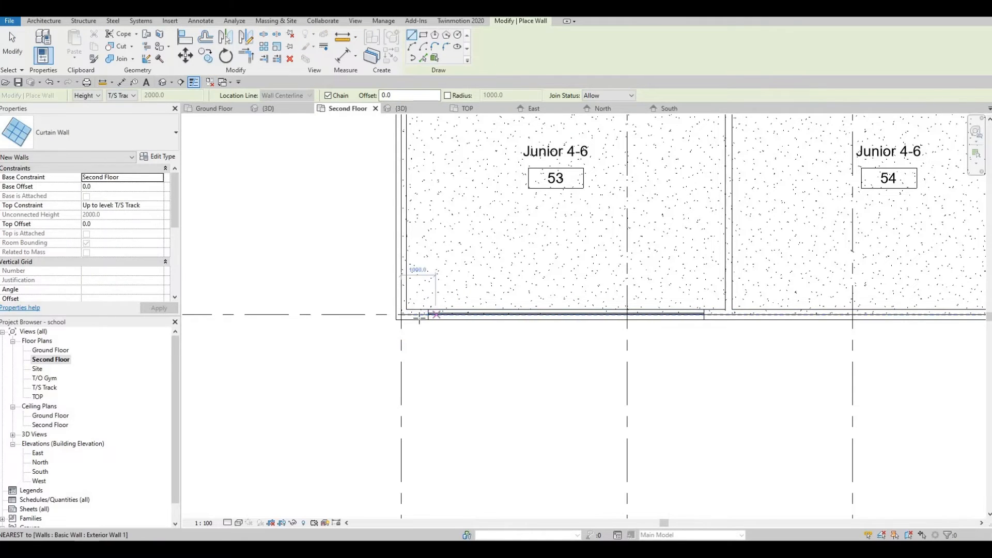
scroll(436, 315, "up", 2)
left_click(419, 318)
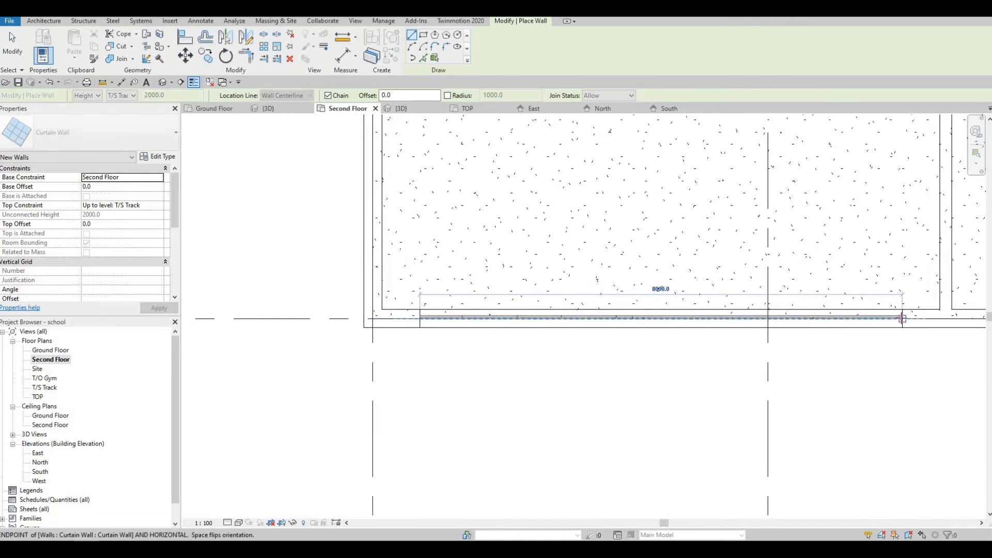
left_click(842, 333)
key("Escape")
key("Escape")
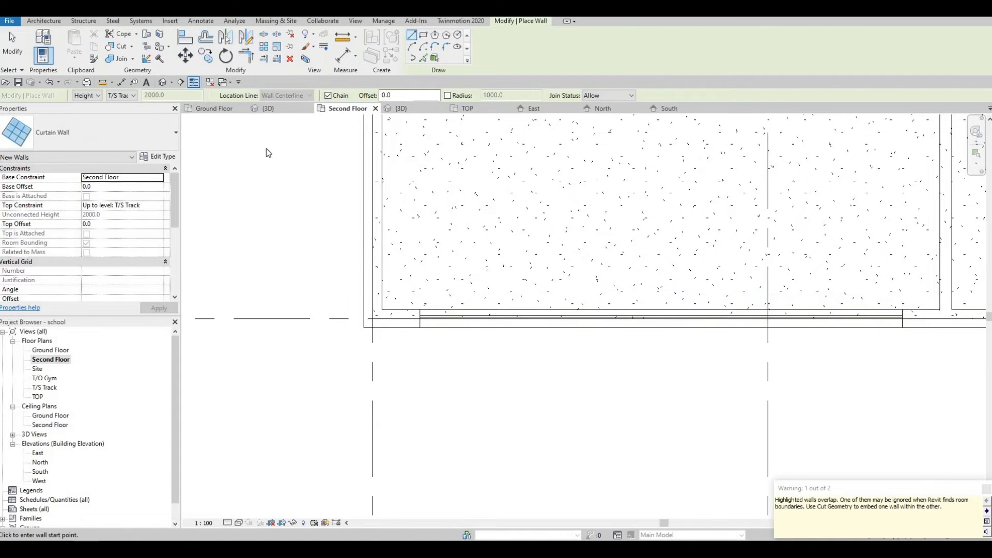
Step: In the 3D view, move the first curtain wall up as a high strip, with base offset about 2304.2 and top offset about 1091
key("ctrl+Tab")
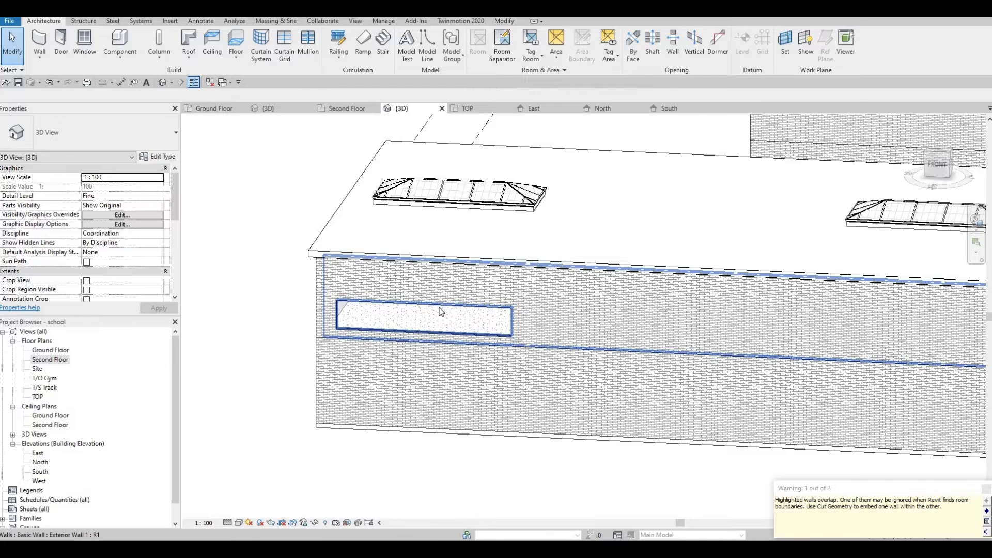
left_click(433, 308)
left_click_drag(425, 277, 426, 272)
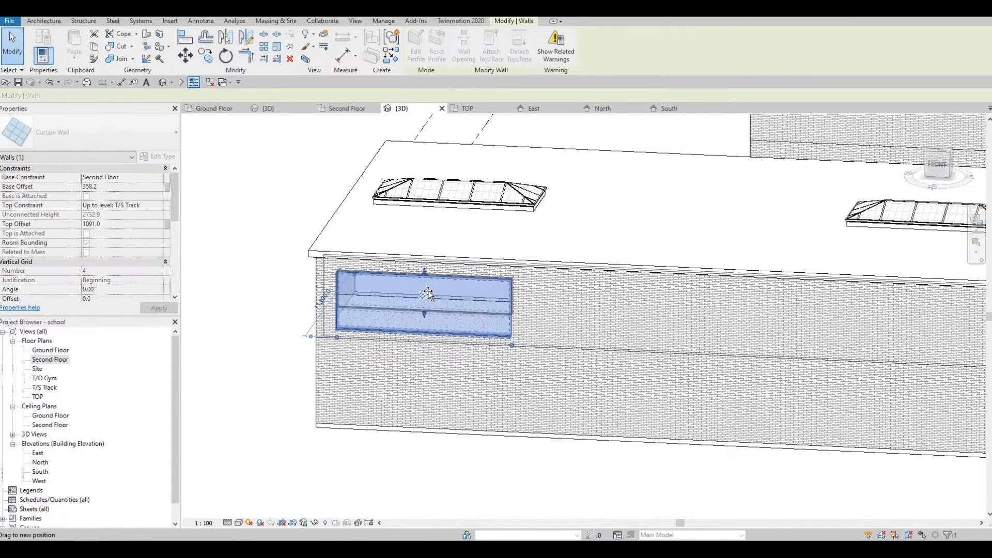
key("Escape")
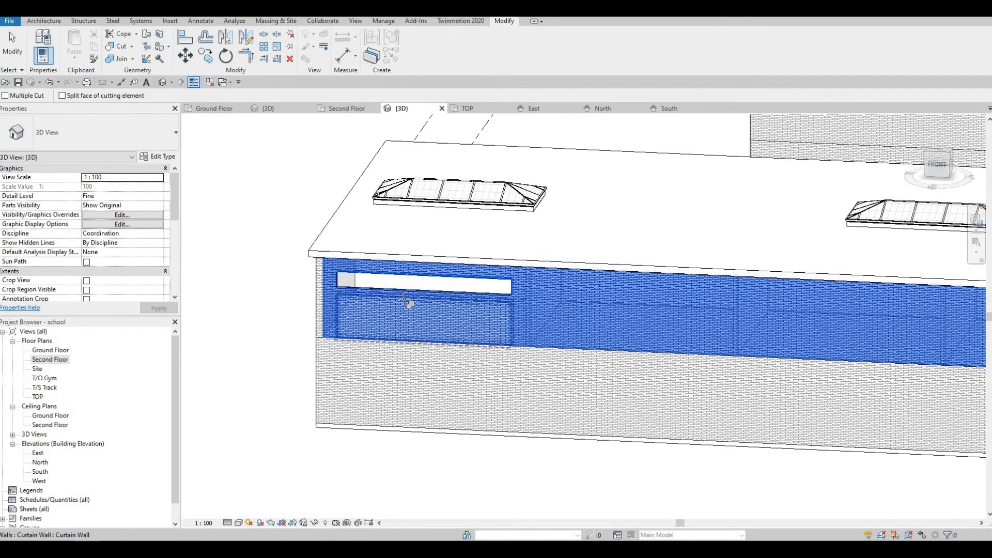
Step: Cut the exterior wall with the lower curtain wall and raise the upper strip's base edge slightly
left_click(404, 304)
key("Escape")
scroll(421, 294, "up", 2)
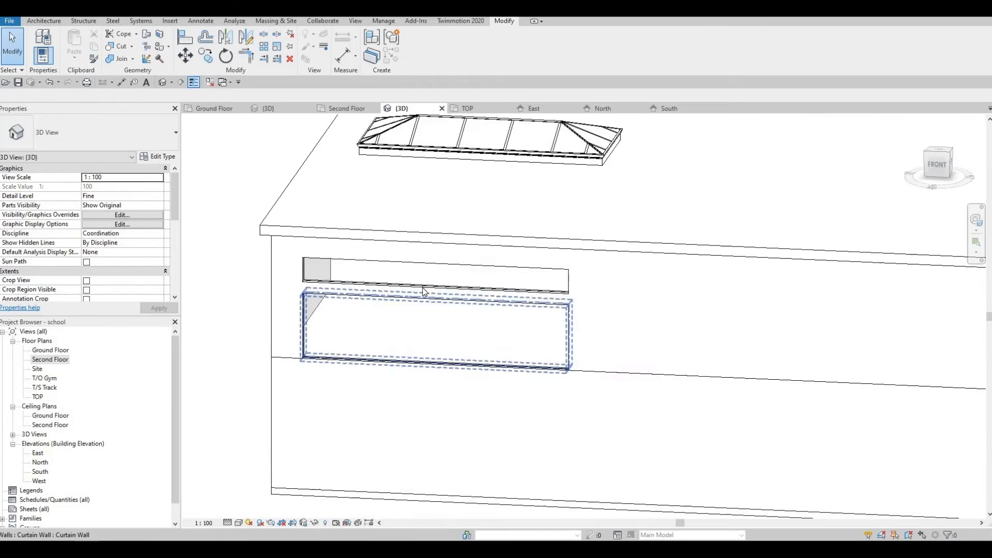
left_click(437, 290)
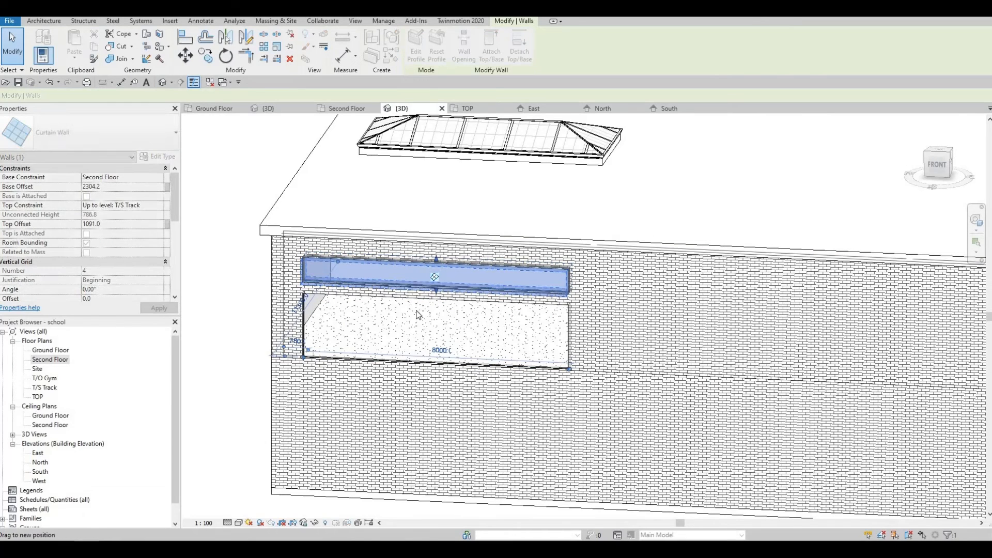
key("Escape")
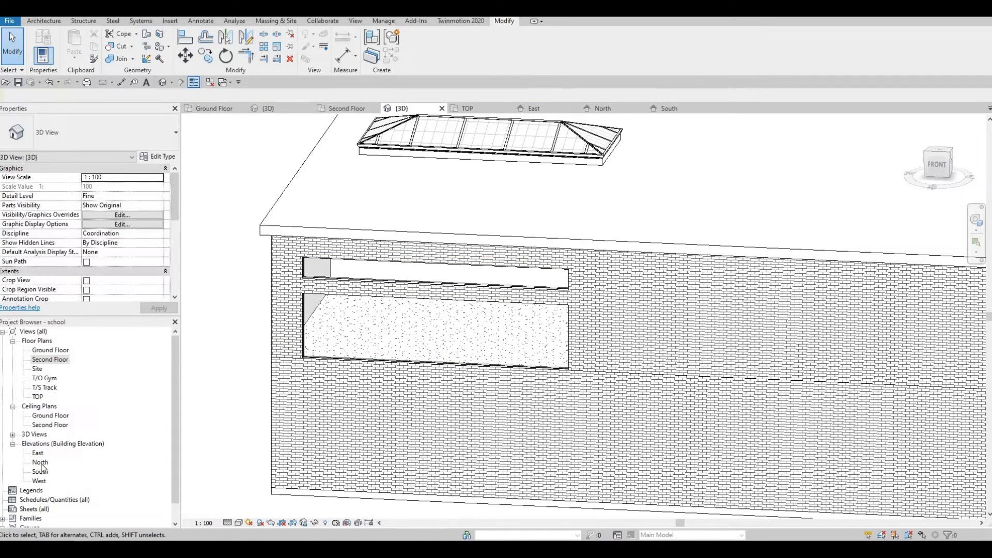
Step: On the South elevation, raise the upper strip's top edge slightly and keep the lower curtain wall's top edge at the T/S Track level
double_click(40, 472)
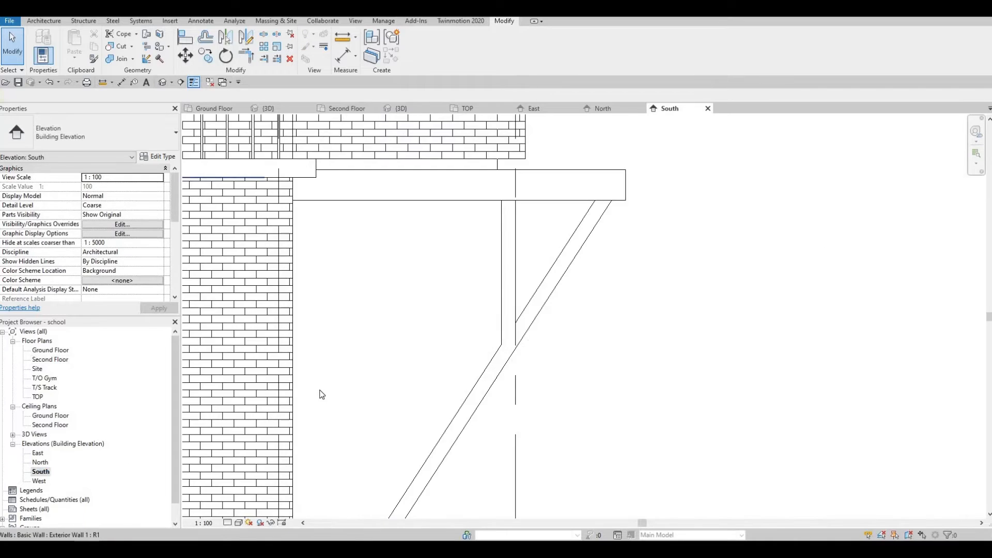
scroll(321, 394, "down", 5)
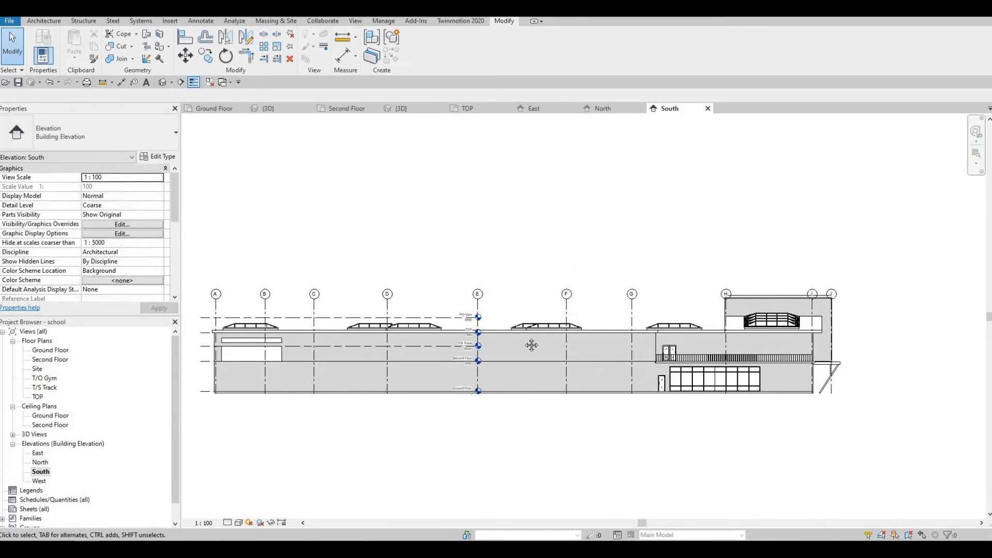
scroll(388, 322, "up", 5)
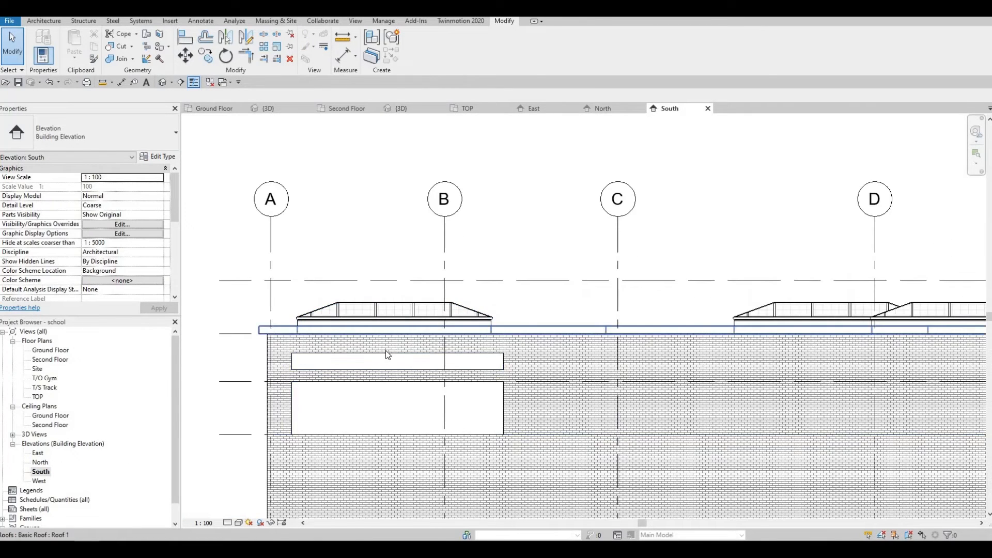
left_click(385, 350)
scroll(390, 351, "up", 2)
left_click_drag(404, 354, 403, 347)
left_click(395, 391)
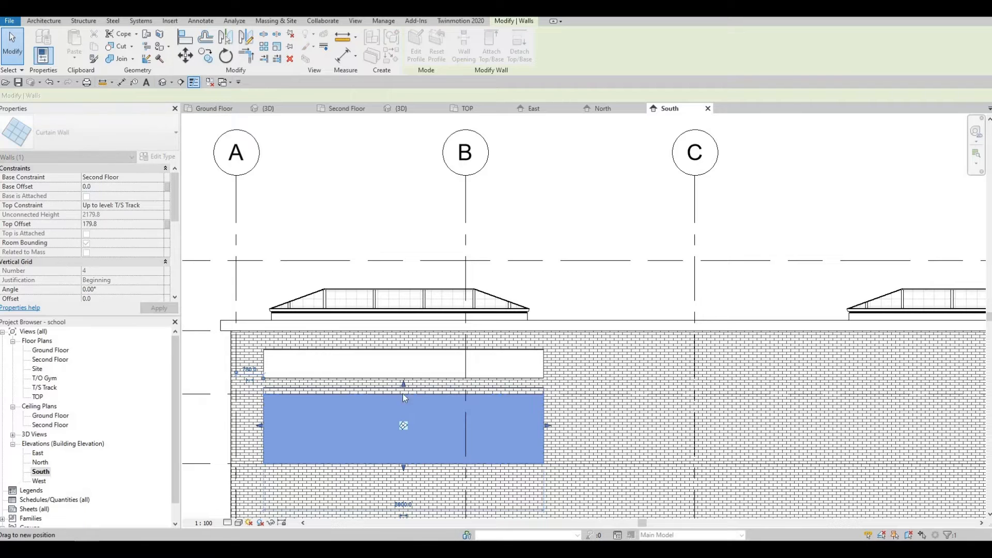
key("Escape")
scroll(312, 219, "down", 2)
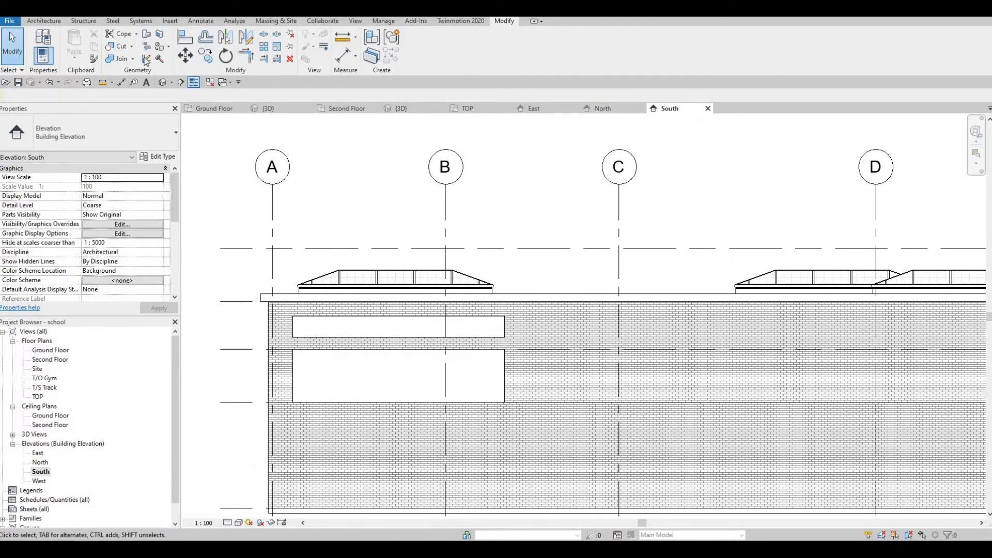
Step: Divide the lower curtain wall on the South elevation into four 2000 mm wide panels with three vertical curtain grid lines
left_click(44, 21)
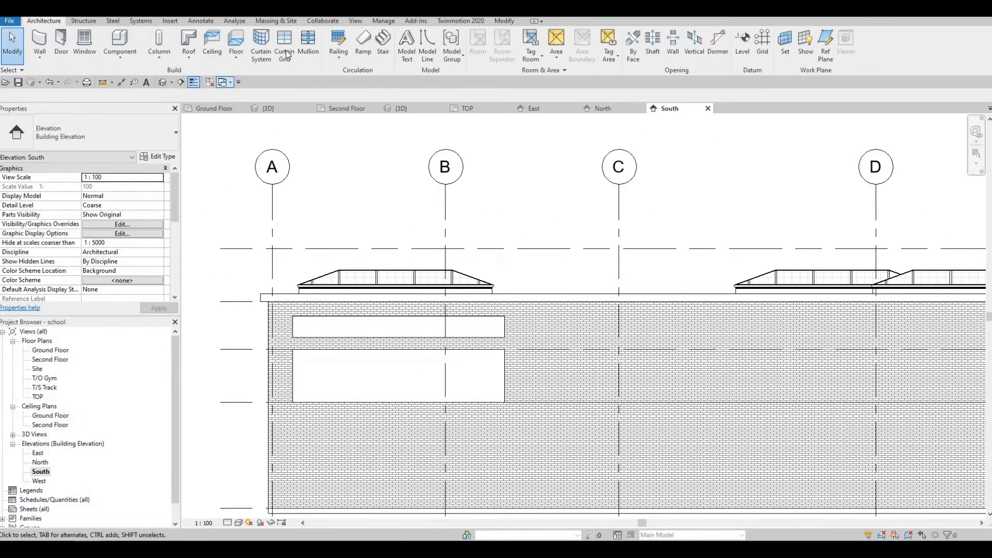
left_click(284, 43)
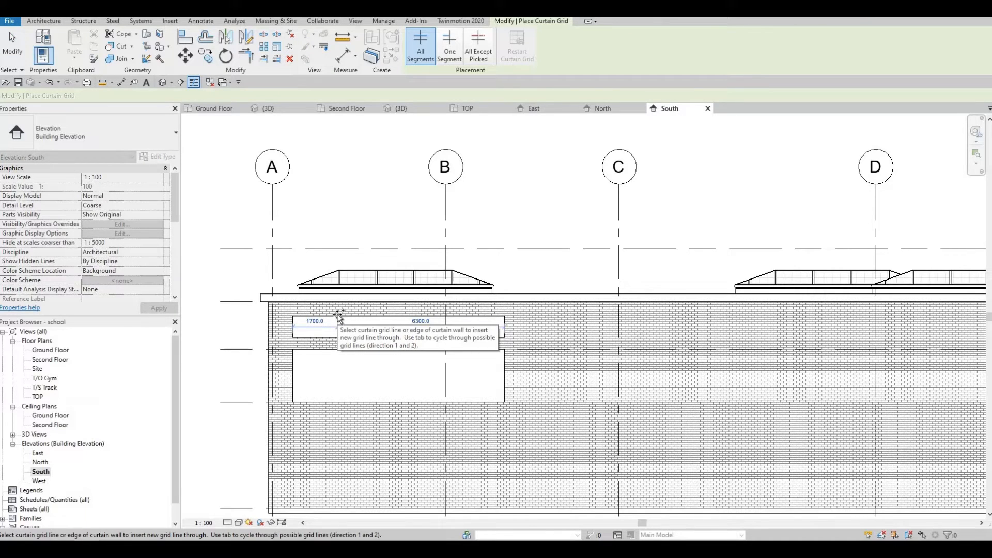
left_click(333, 350)
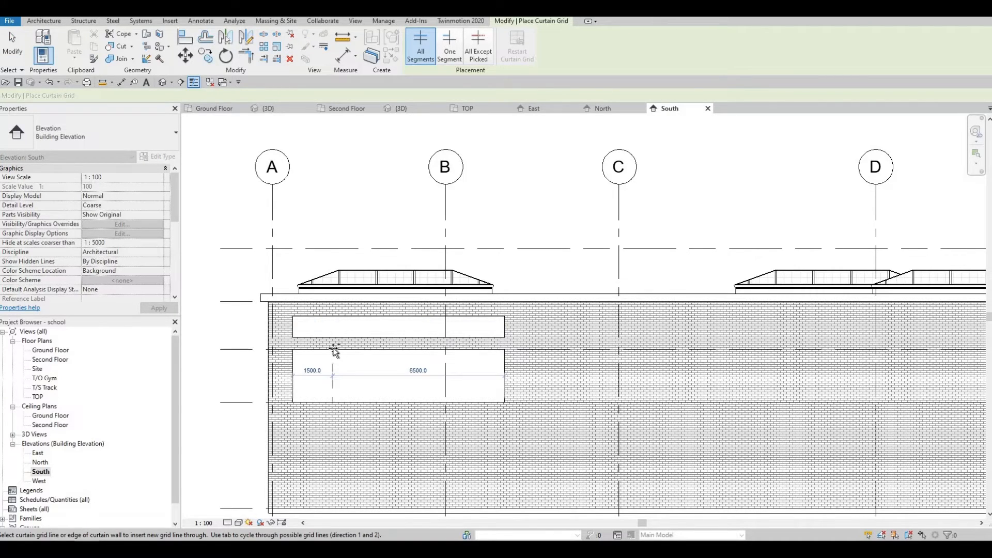
left_click(398, 352)
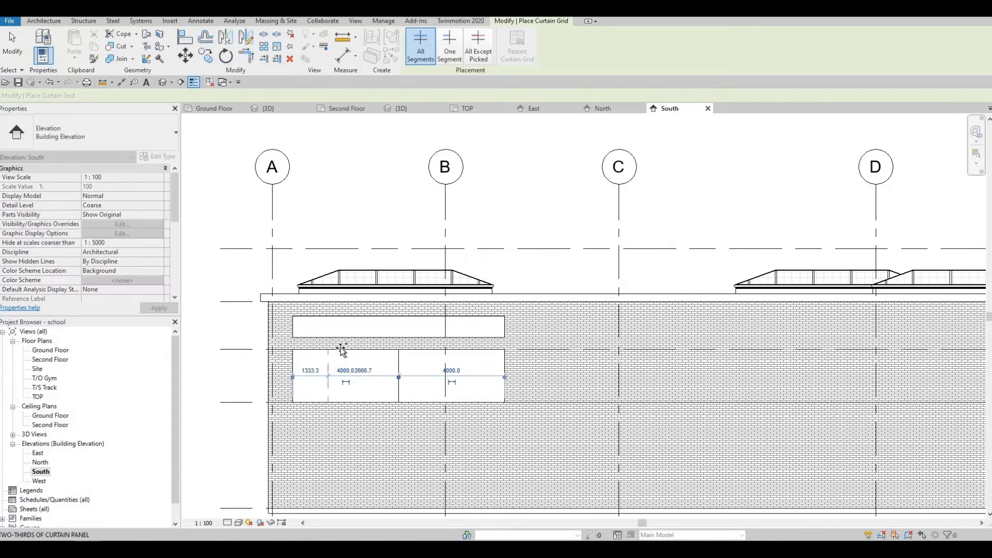
left_click(346, 351)
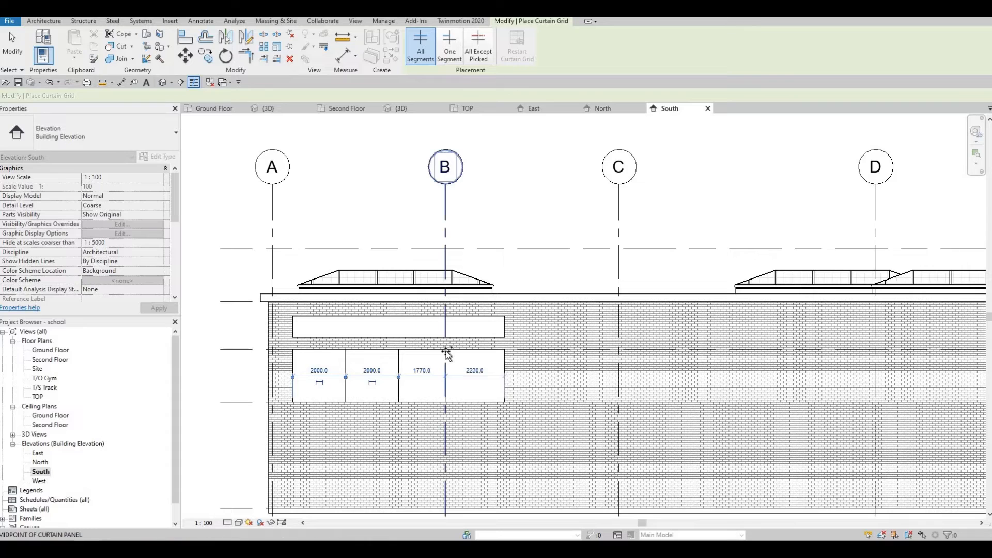
scroll(453, 353, "up", 2)
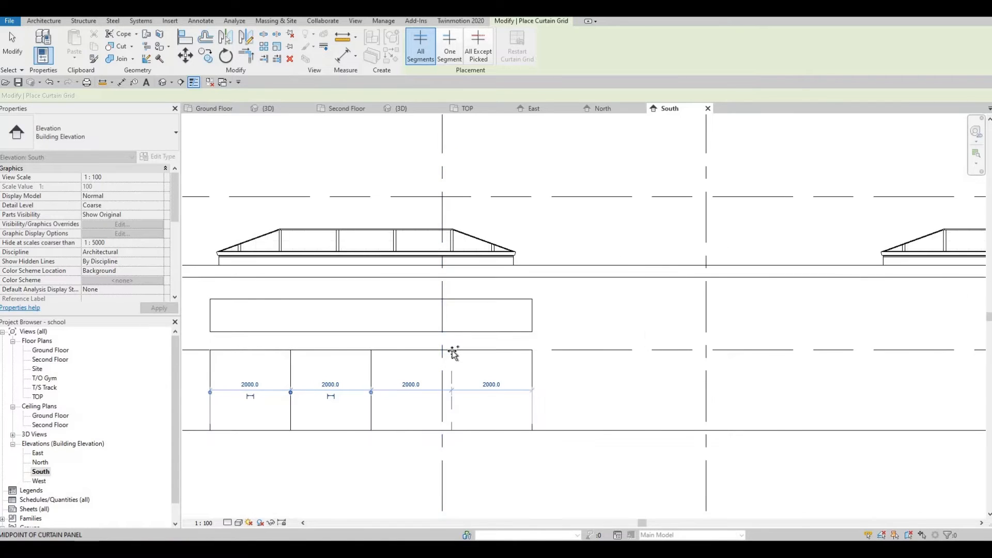
left_click(449, 352)
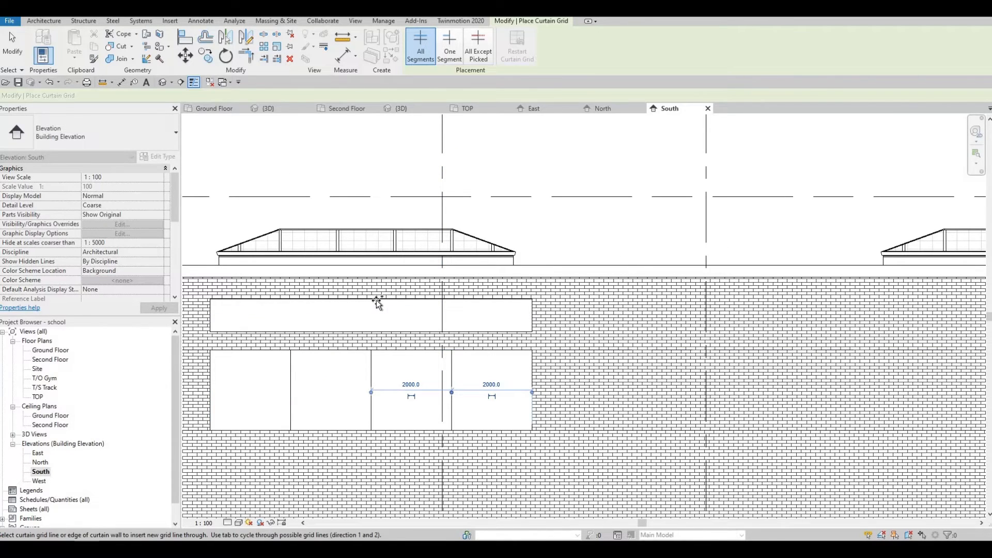
Step: Add three vertical curtain grid lines to the upper strip, 2000 mm apart and aligned with the lower window's divisions
left_click(293, 302)
left_click(293, 302)
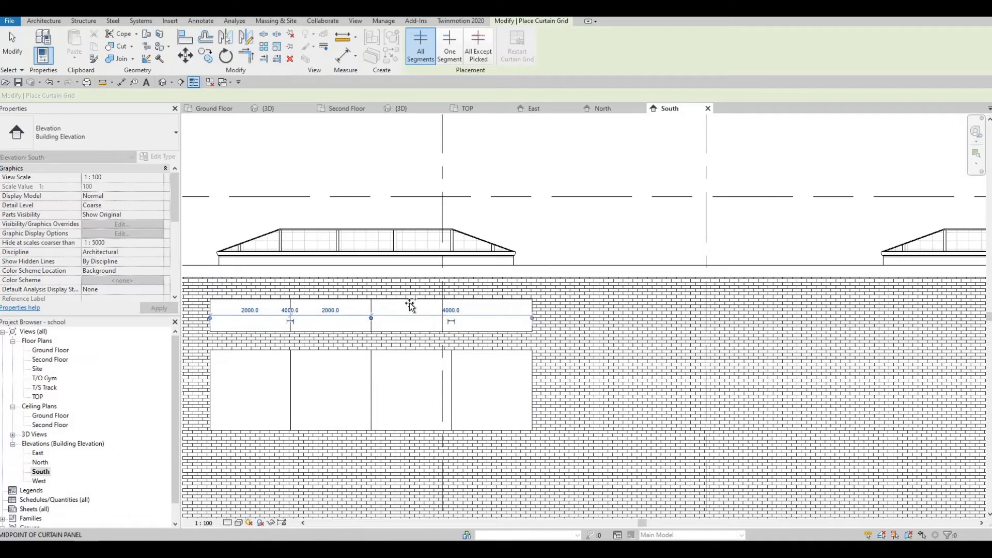
left_click(452, 309)
scroll(460, 332, "down", 3)
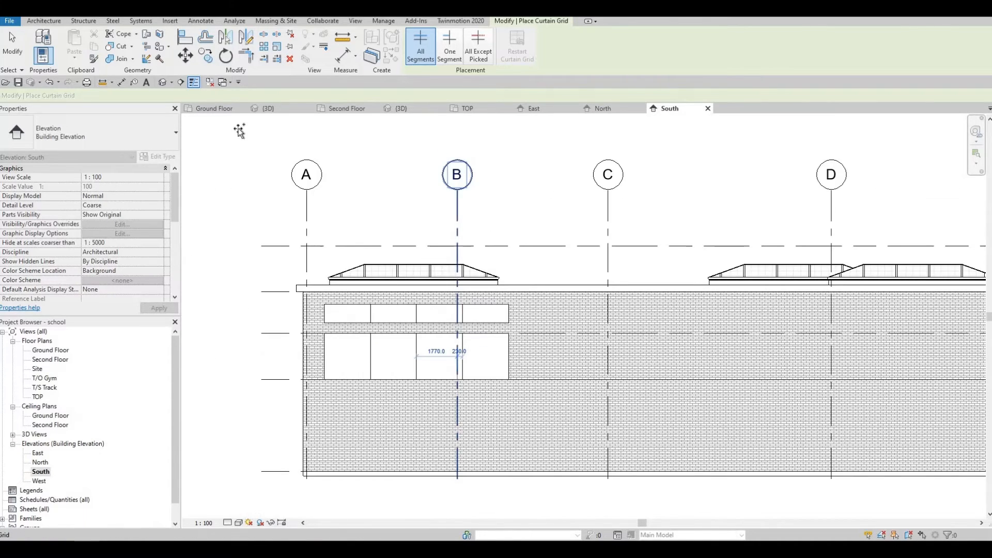
Step: Place 50mm x 65mm Rectangular Mullions on all grid lines of both curtain walls and check them in 3D
left_click(45, 22)
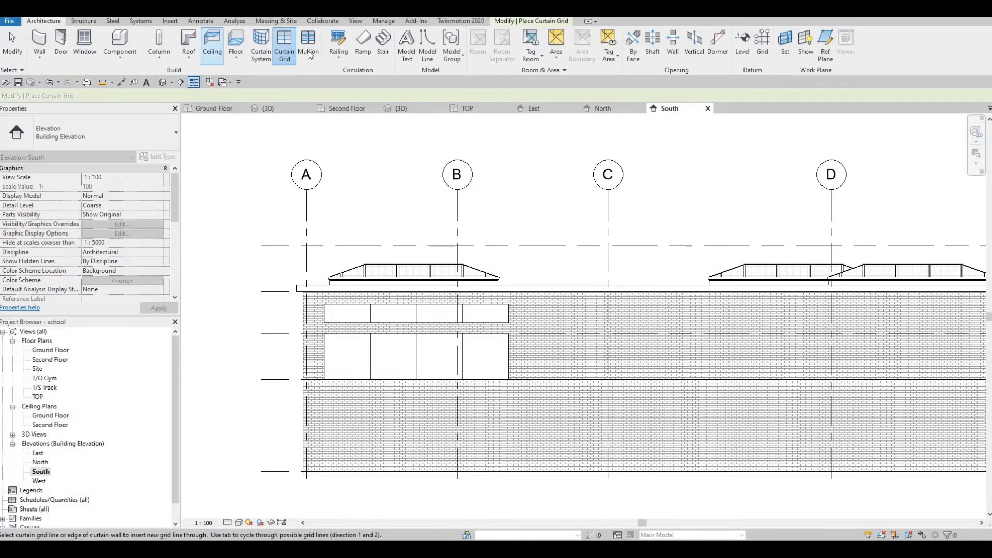
left_click(308, 47)
left_click(465, 57)
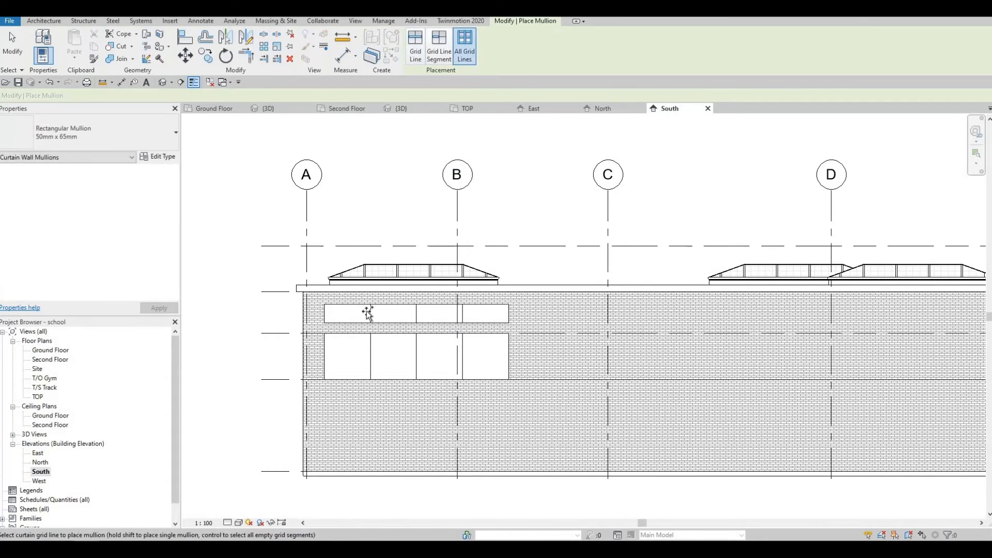
left_click(372, 309)
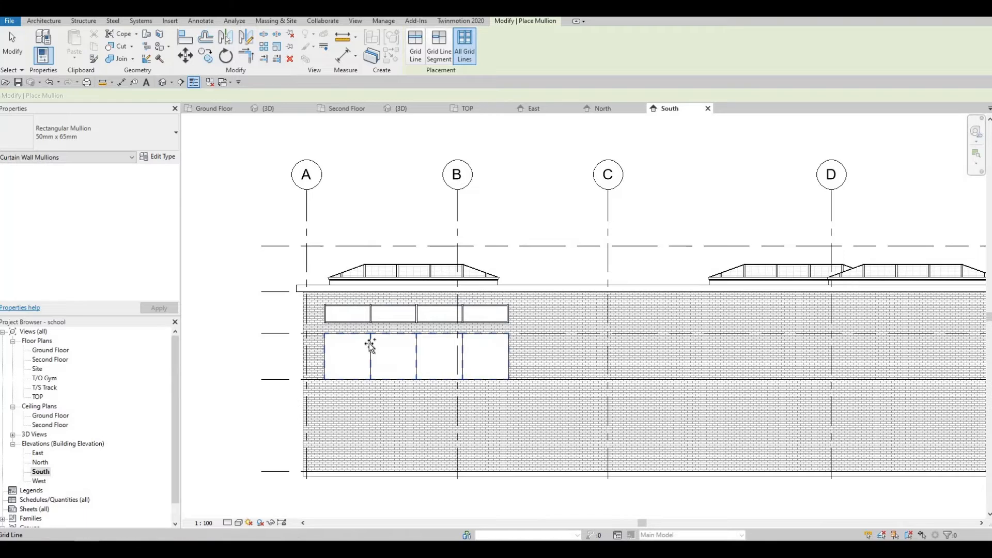
left_click(371, 345)
key("Escape")
key("Escape")
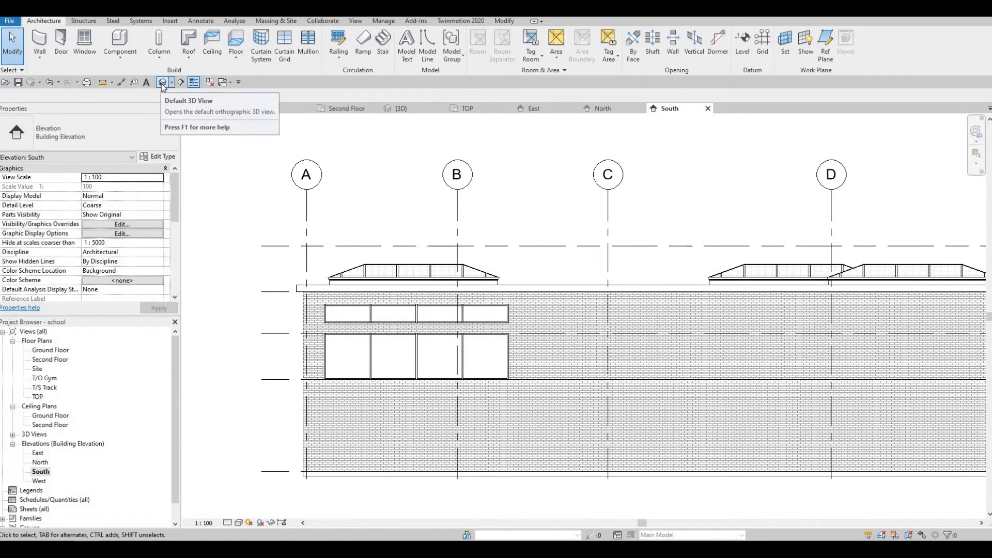
left_click(162, 82)
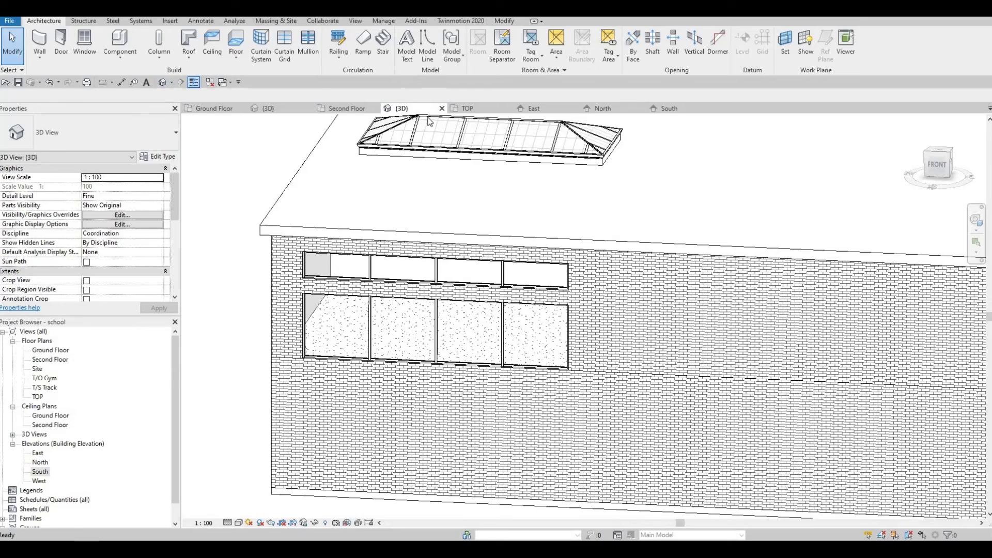
Step: On the Second Floor plan, start an in-place model in the Generic Models category with the default name
left_click(347, 109)
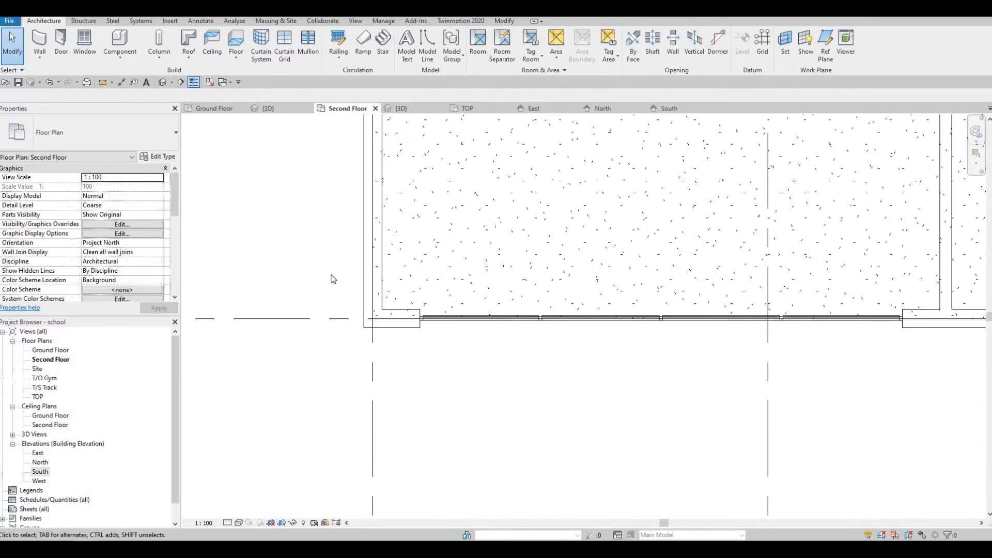
scroll(333, 279, "down", 1)
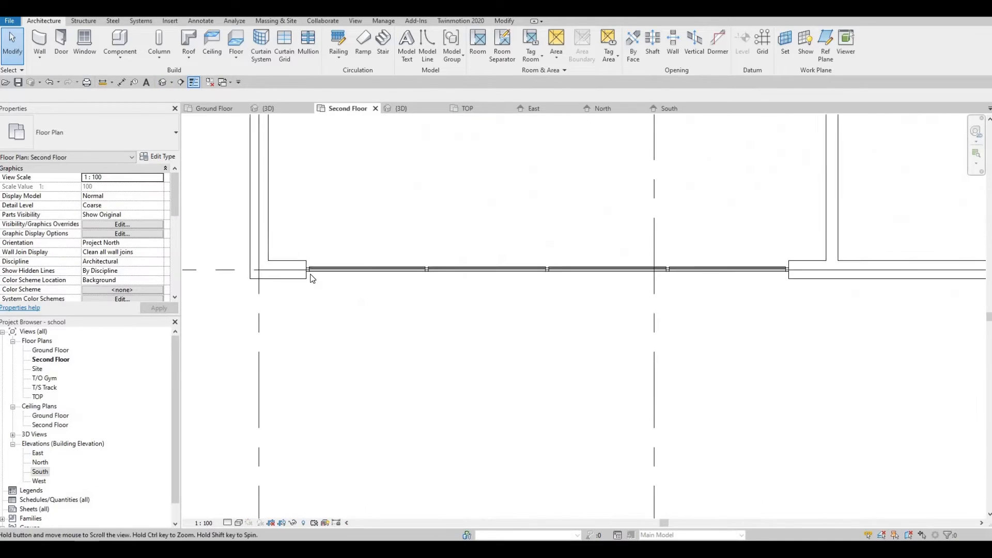
left_click(123, 46)
key("Escape")
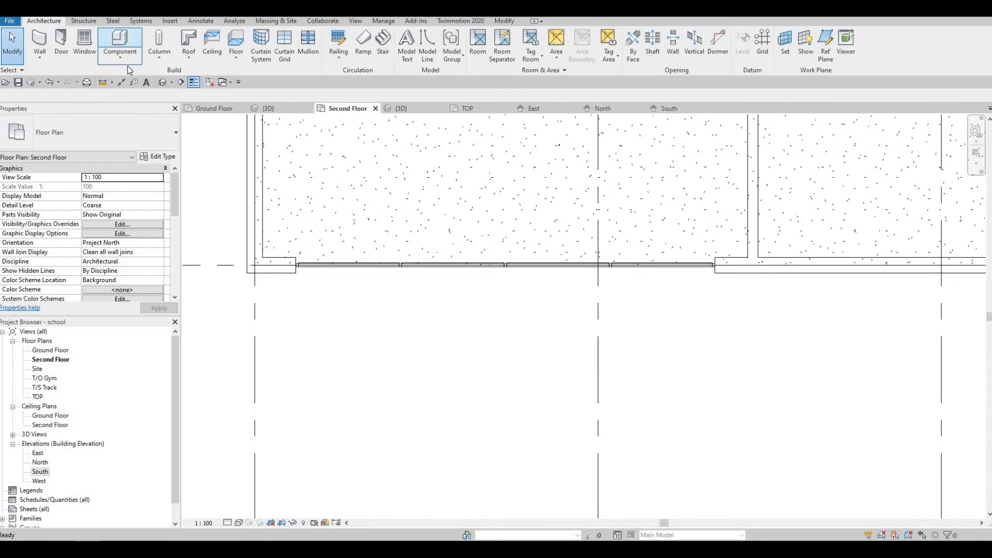
left_click(120, 54)
left_click(506, 246)
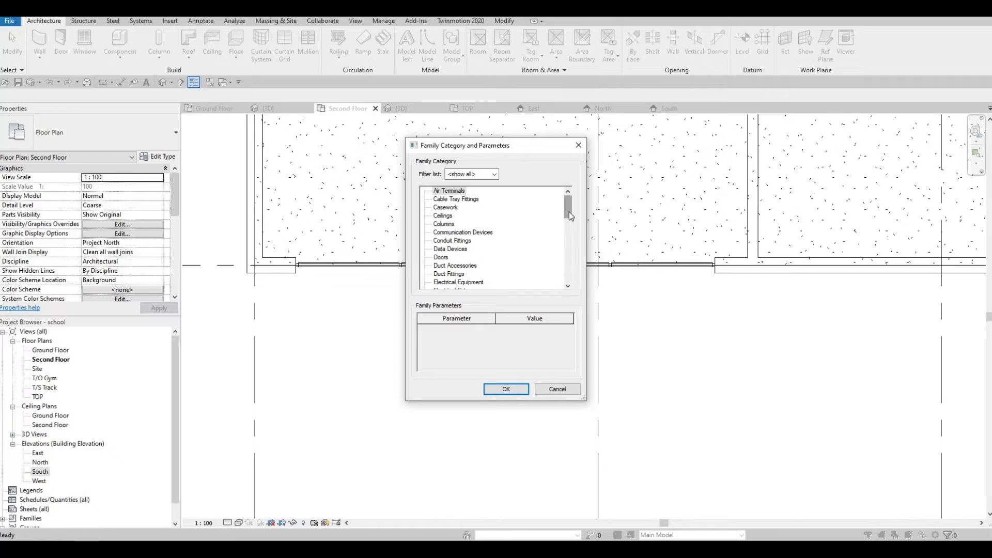
scroll(571, 238, "down", 5)
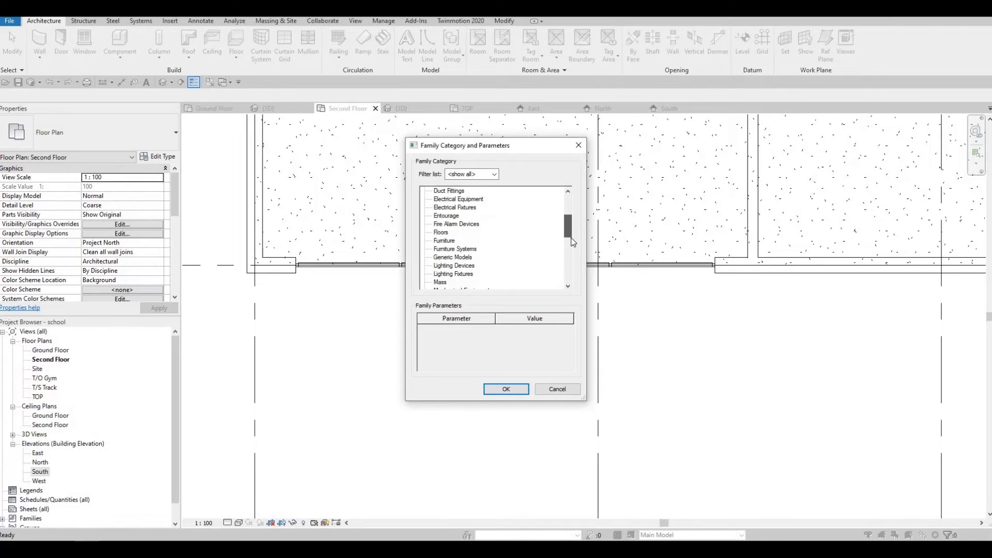
left_click(452, 224)
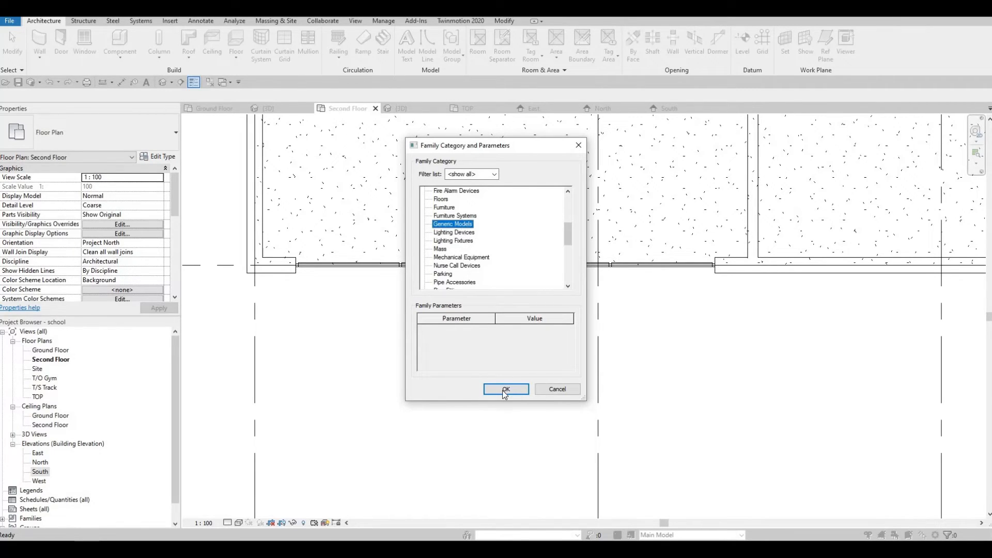
left_click(506, 389)
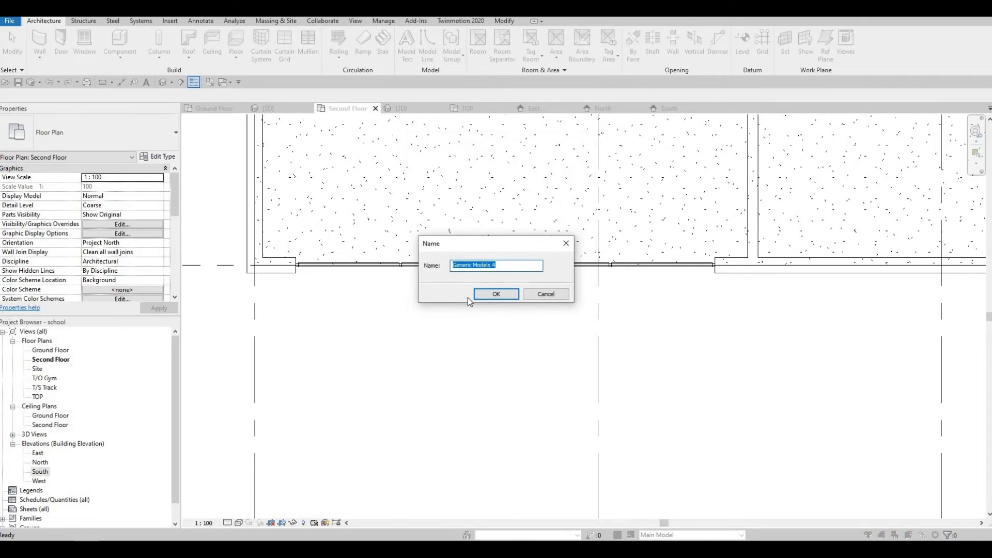
key("Return")
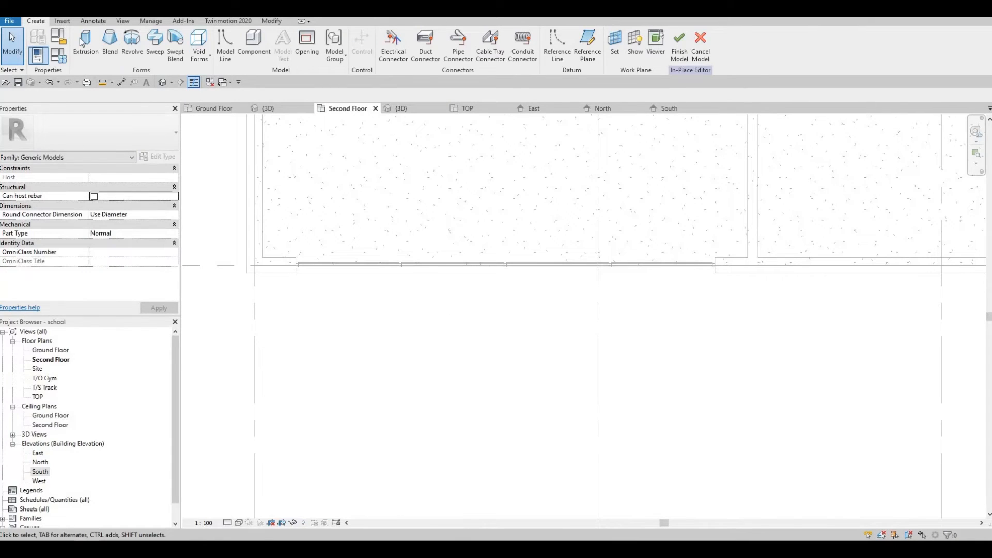
Step: Start a solid extrusion in the in-place model and assign it the Copper material
left_click(85, 44)
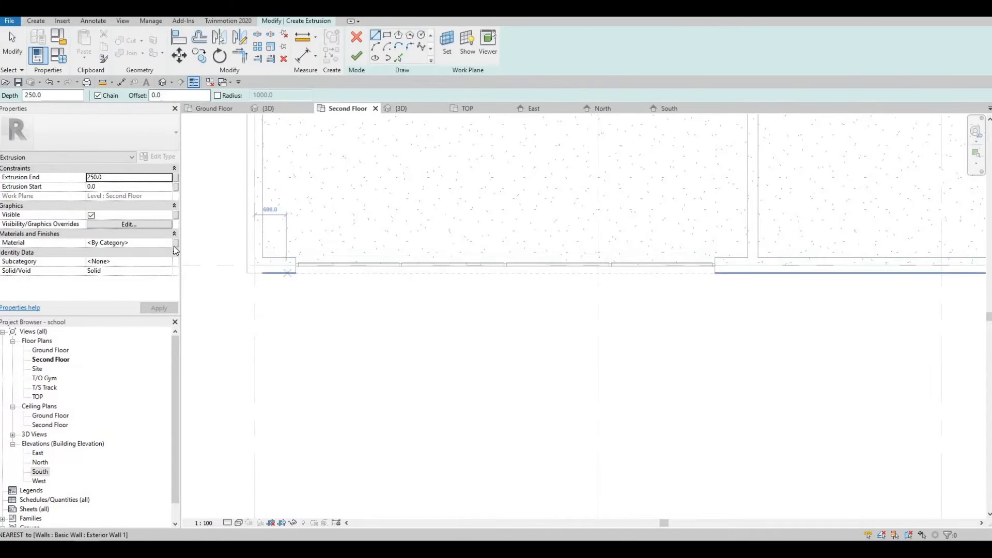
left_click(166, 243)
left_click(165, 244)
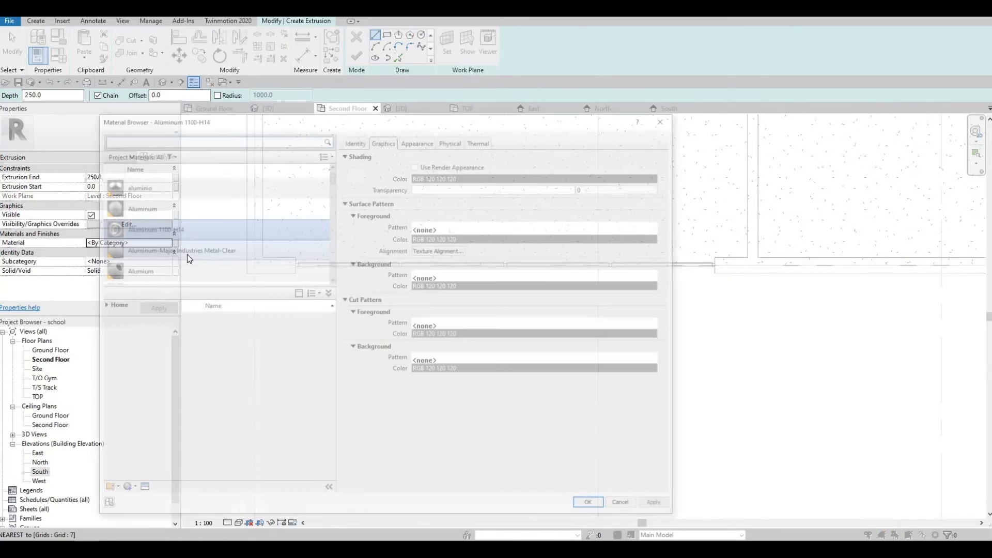
scroll(186, 255, "down", 10)
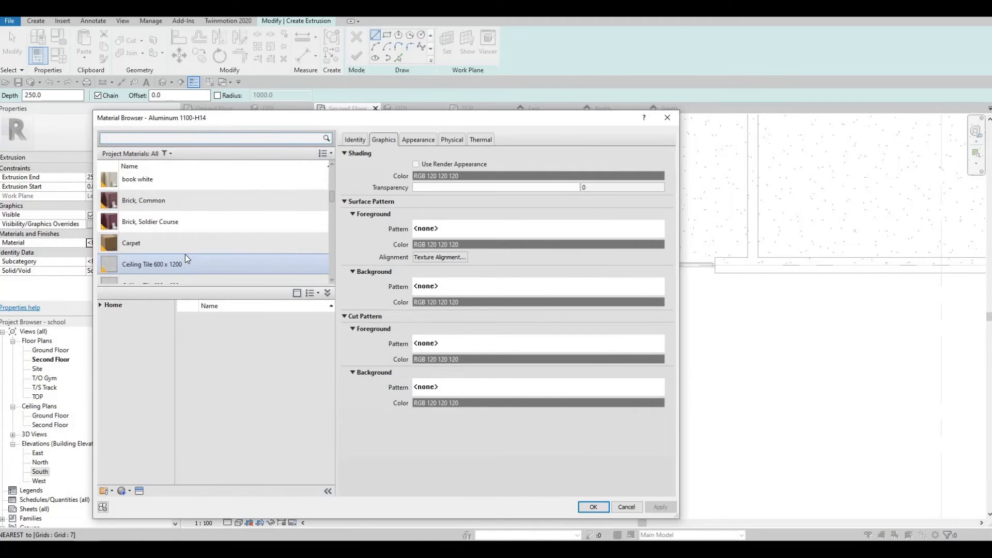
scroll(185, 255, "down", 6)
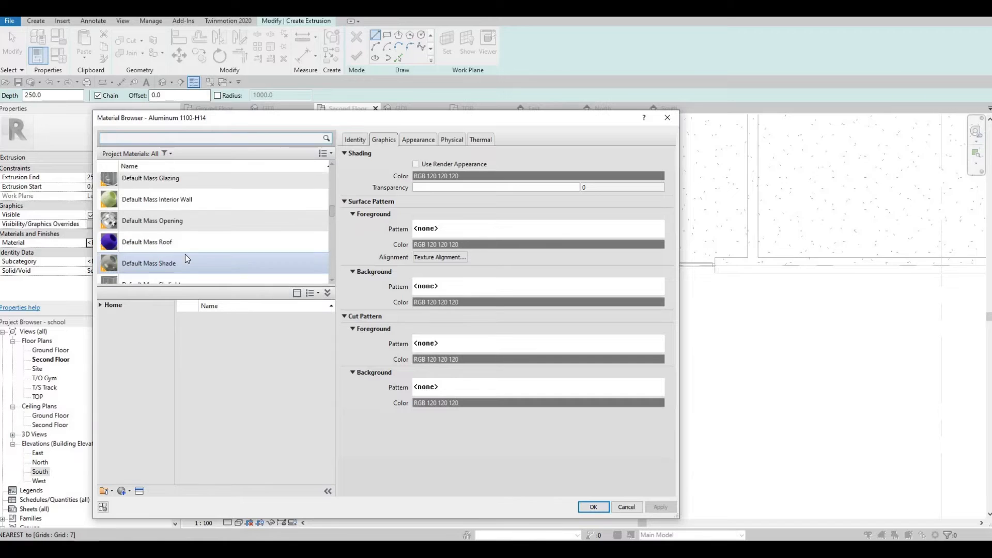
scroll(184, 254, "up", 6)
left_click(157, 278)
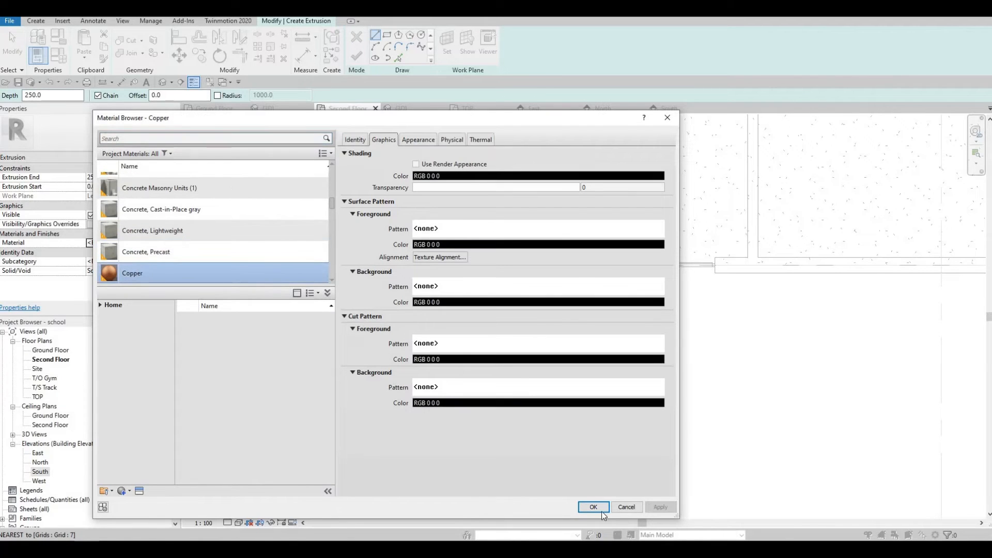
left_click(593, 506)
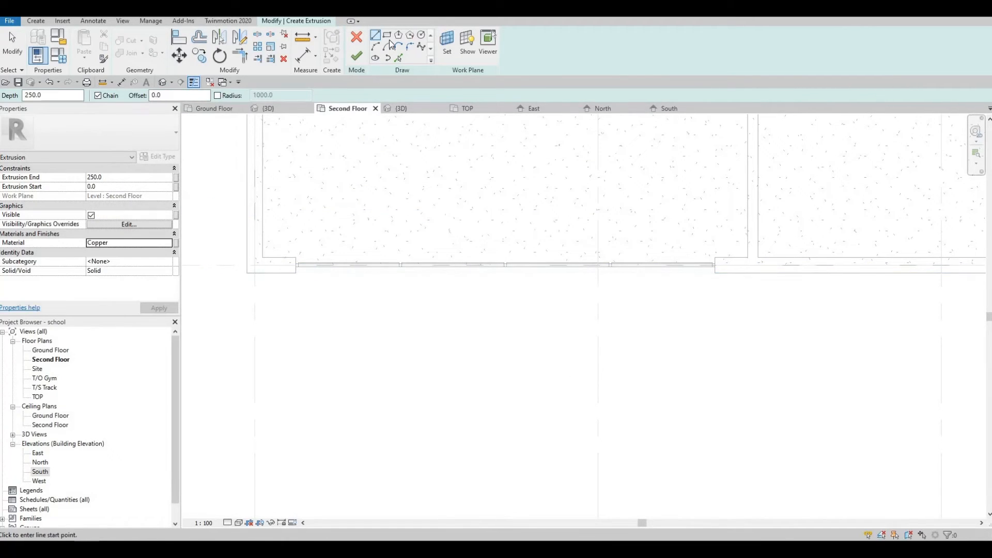
Step: Sketch an extrusion rectangle 8000 mm wide and about 1262 mm deep outward from the wall's exterior face, spanning the window opening
left_click(295, 272)
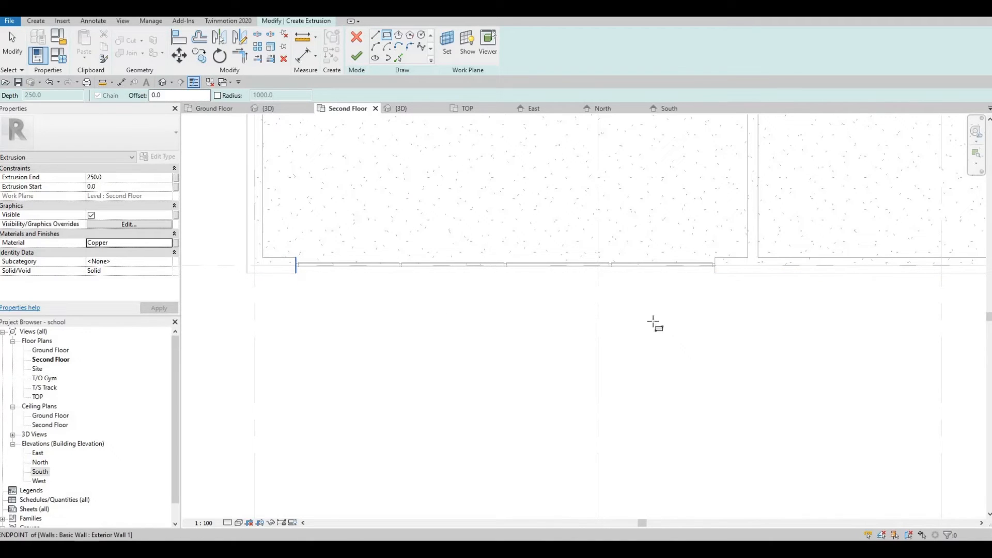
left_click(715, 339)
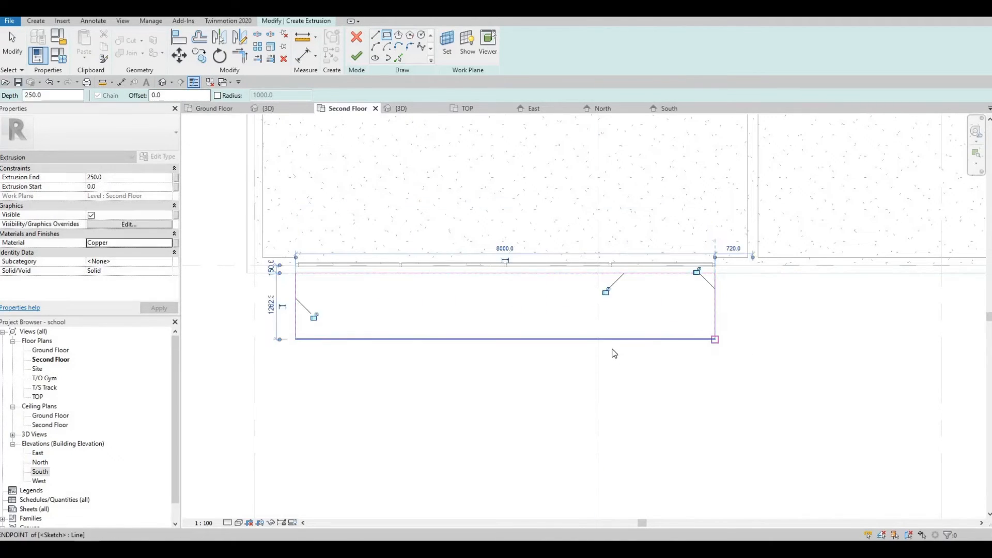
key("Escape")
key("Escape")
Step: Set the sketched rectangle's projection from the exterior wall face to 1200 mm
left_click(315, 339)
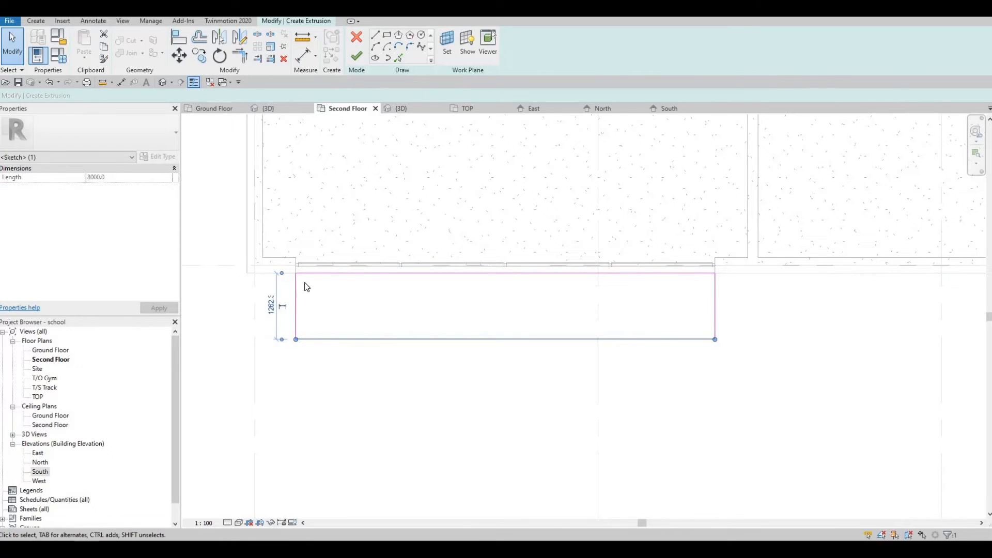
left_click(275, 307)
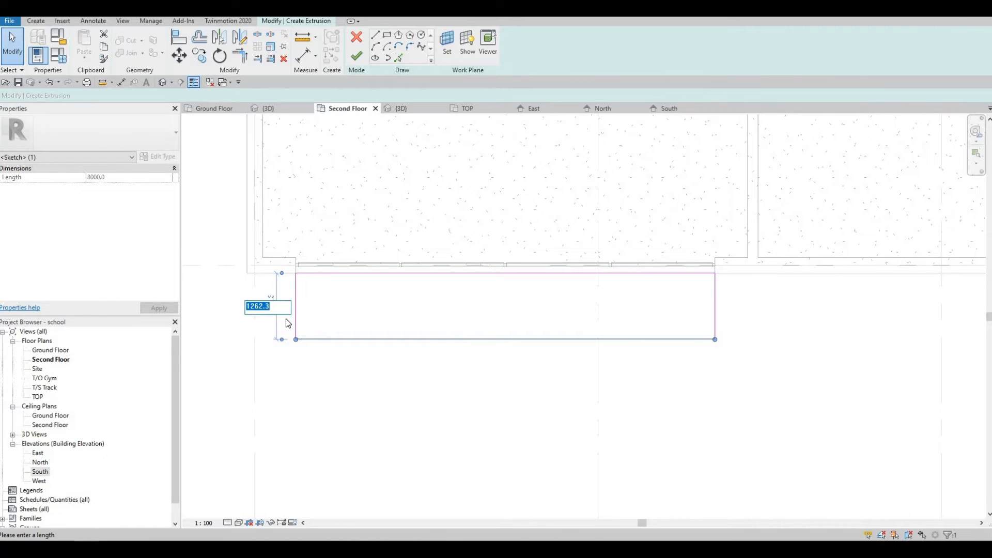
type("1200")
key("Return")
left_click(363, 318)
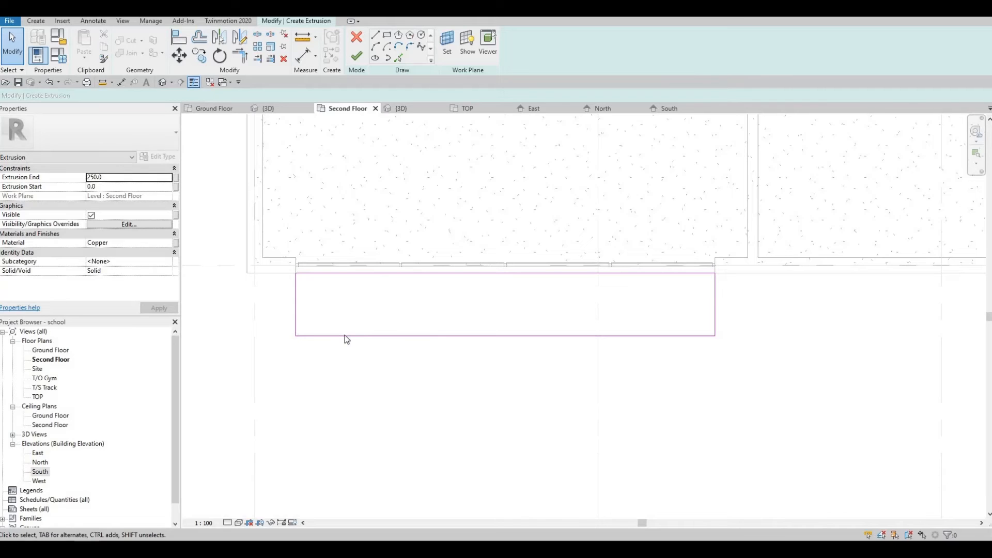
Step: Set the sketched rectangle's projection from the exterior wall face to 1000 mm
left_click(346, 336)
left_click(268, 304)
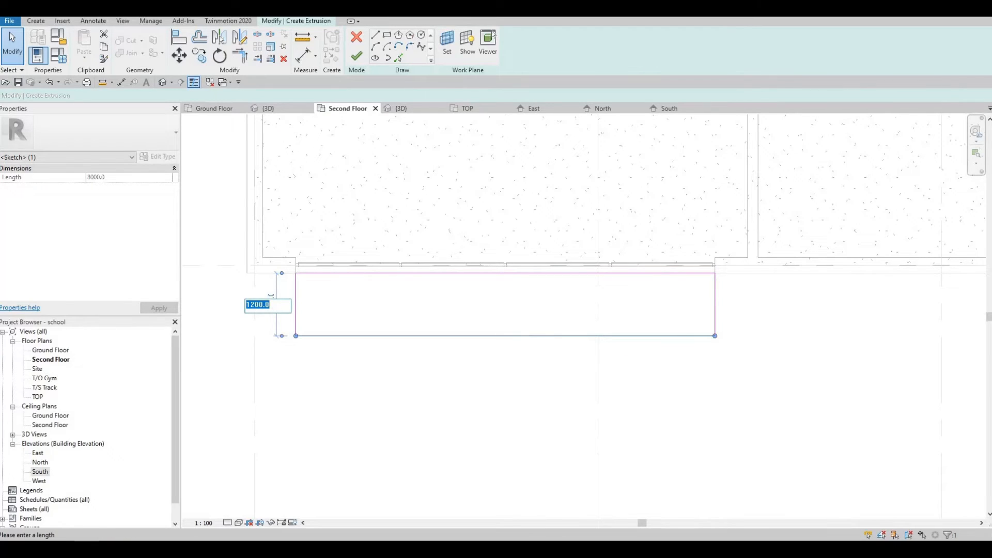
type("1000")
key("Return")
left_click(352, 208)
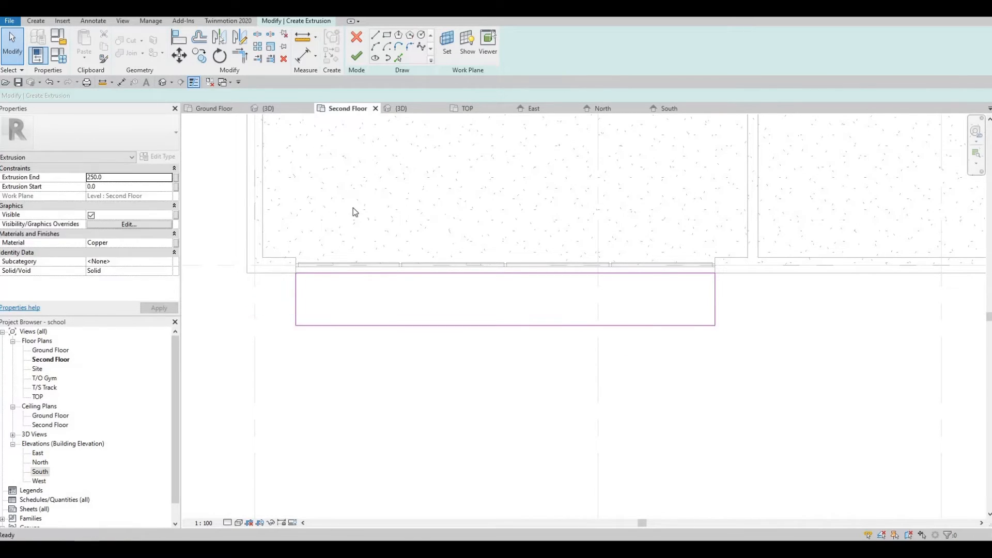
Step: Sketch a second rectangle offset 50 mm inside the extrusion outline, using its opposite corners as reference
left_click(387, 35)
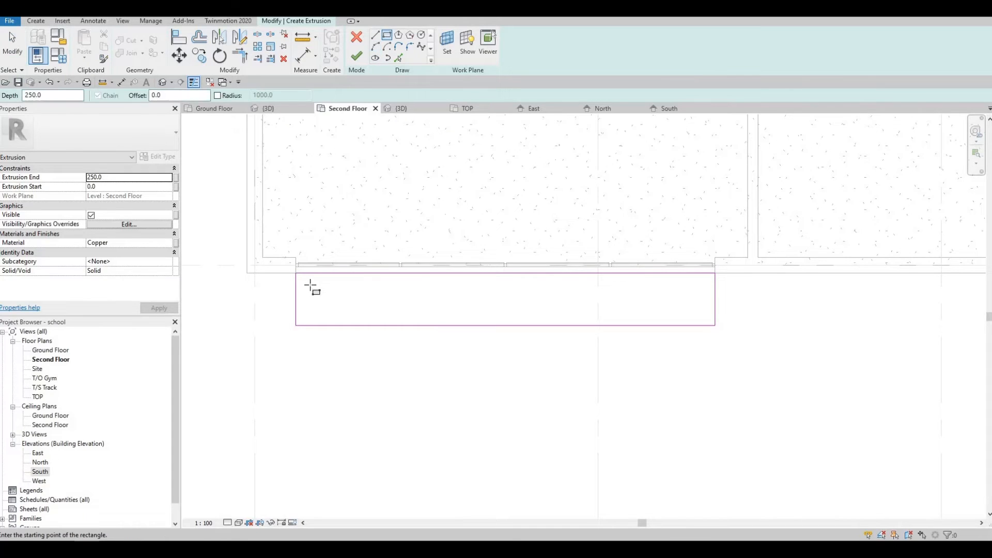
scroll(315, 298, "up", 2)
scroll(326, 292, "up", 1)
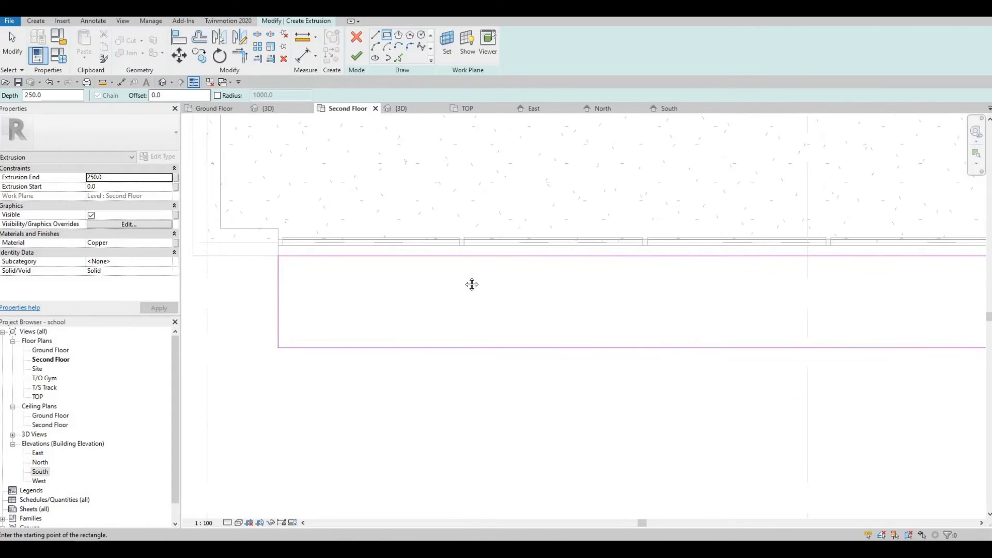
scroll(299, 254, "down", 1)
scroll(292, 243, "up", 1)
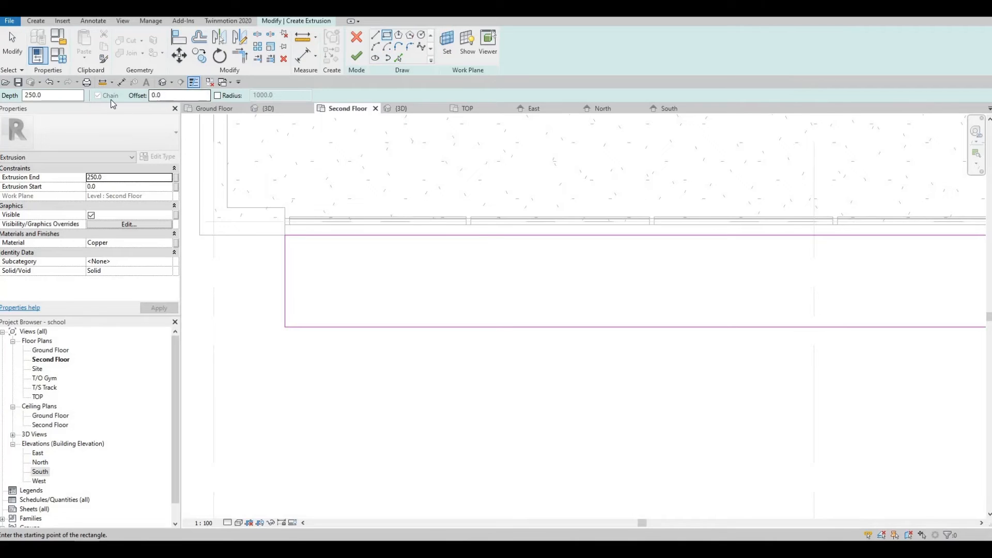
left_click(155, 95)
type("50")
left_click(285, 236)
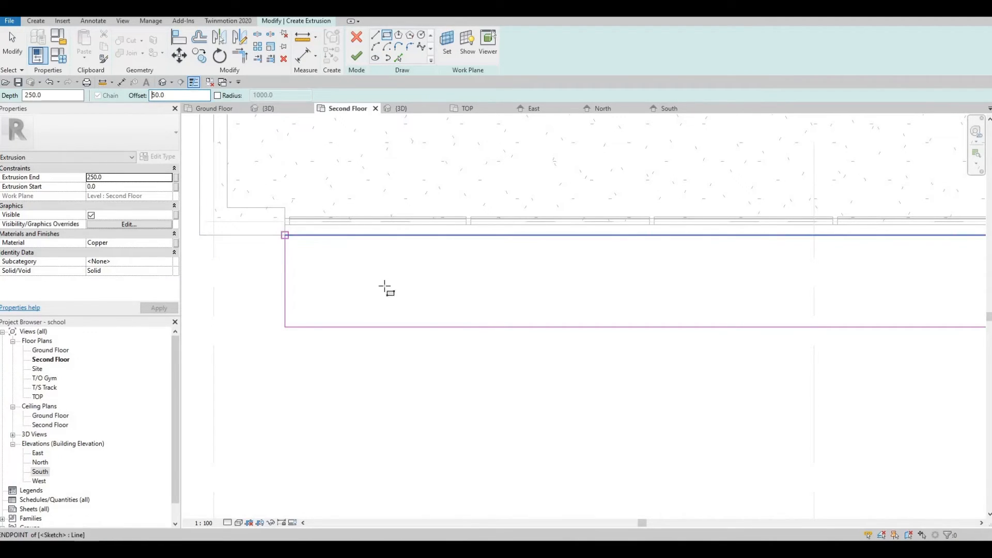
middle_click_drag(935, 310, 682, 238)
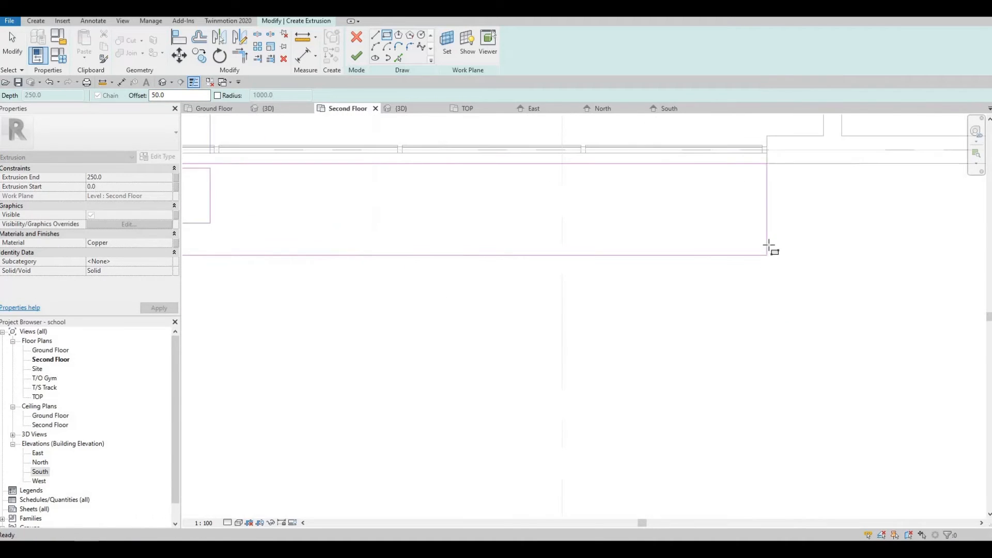
scroll(767, 244, "up", 2)
left_click(765, 260)
scroll(614, 275, "down", 3)
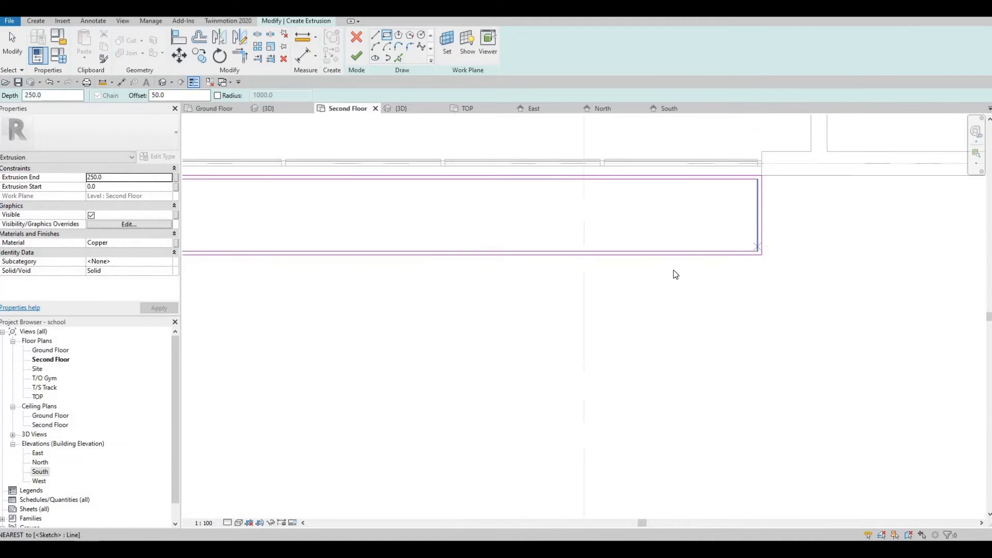
key("Escape")
key("Escape")
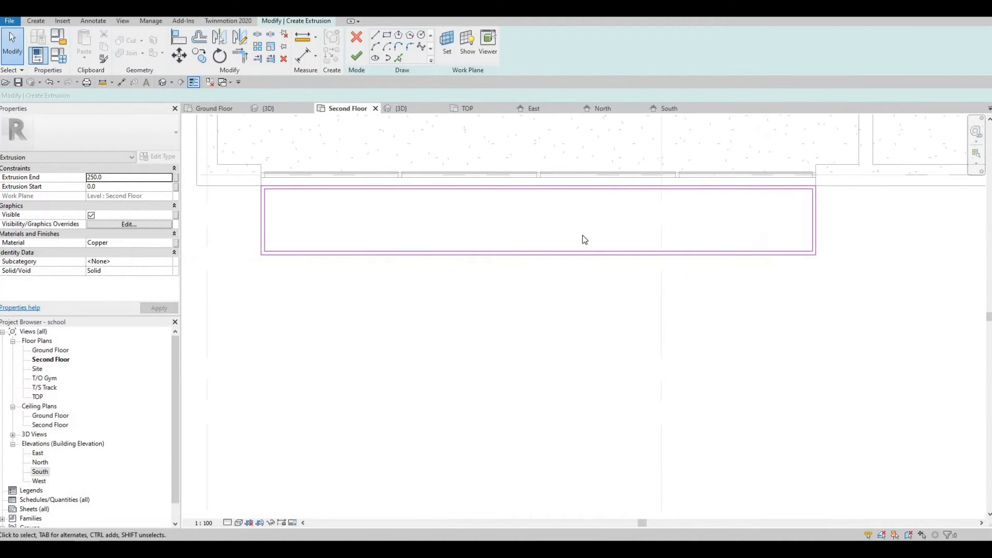
Step: Draw a line across the inner rectangle's depth at its midpoint, connecting its two long edges
left_click(375, 35)
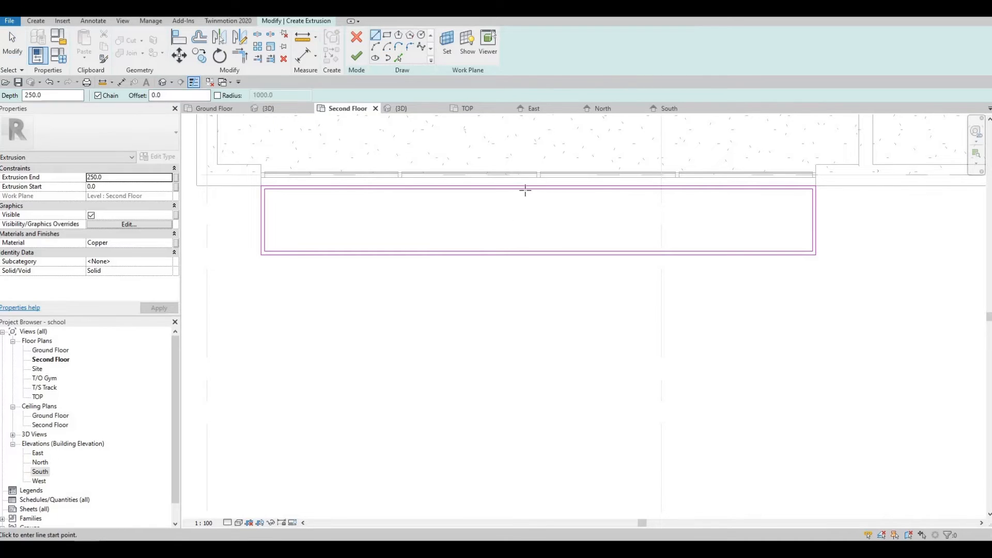
left_click(534, 243)
left_click(537, 252)
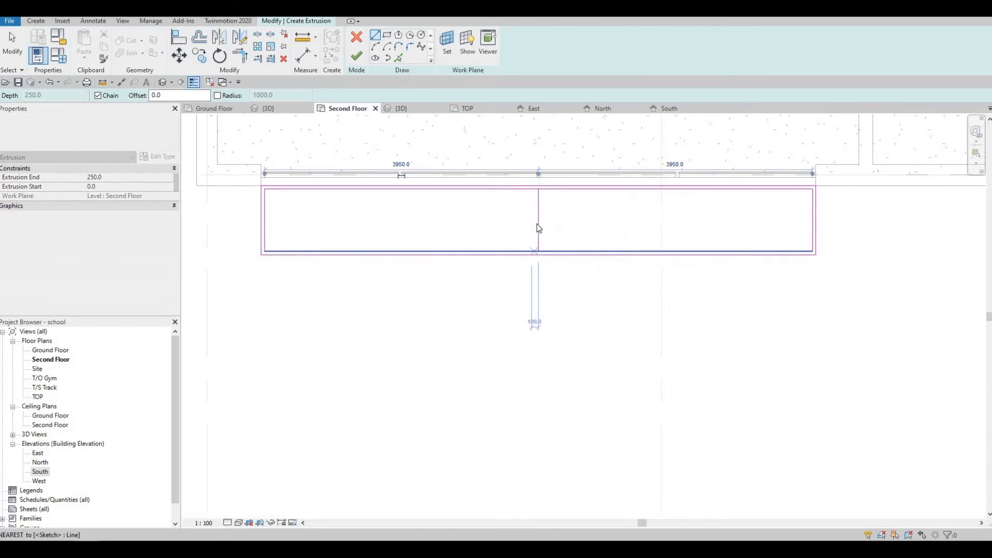
key("Escape")
key("Escape")
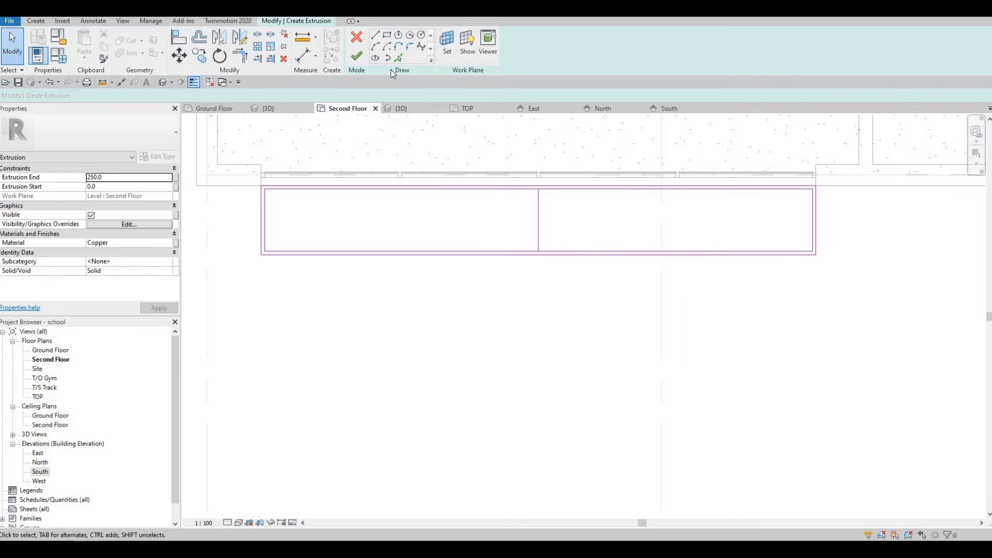
Step: Create two sketch lines offset 25 mm to either side of the centre line by picking it
key("p")
key("l")
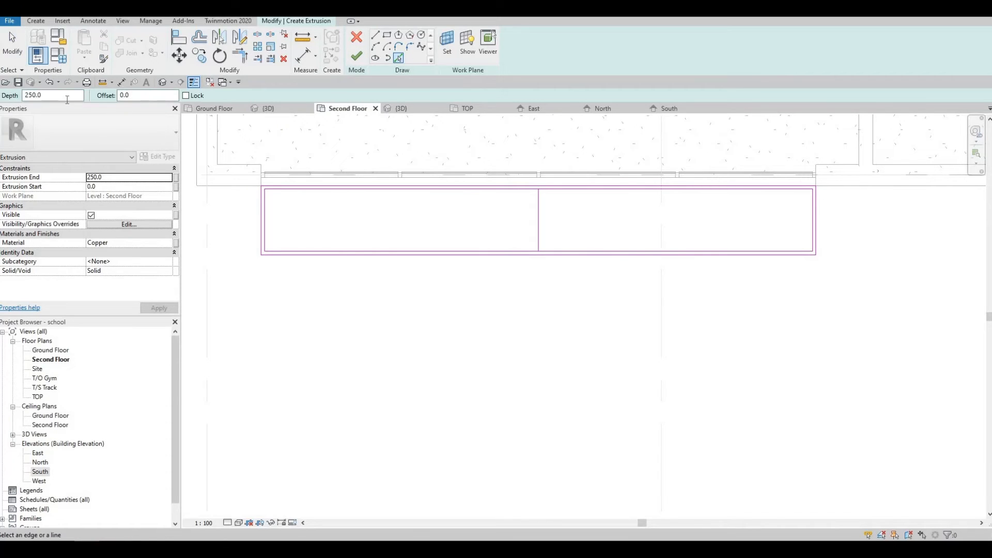
key("Tab")
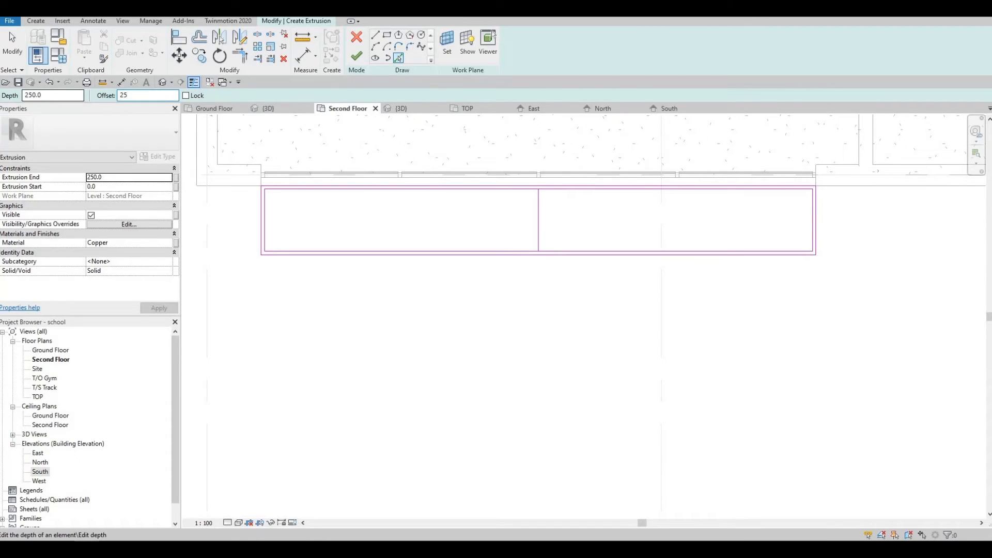
left_click(537, 210)
left_click(536, 207)
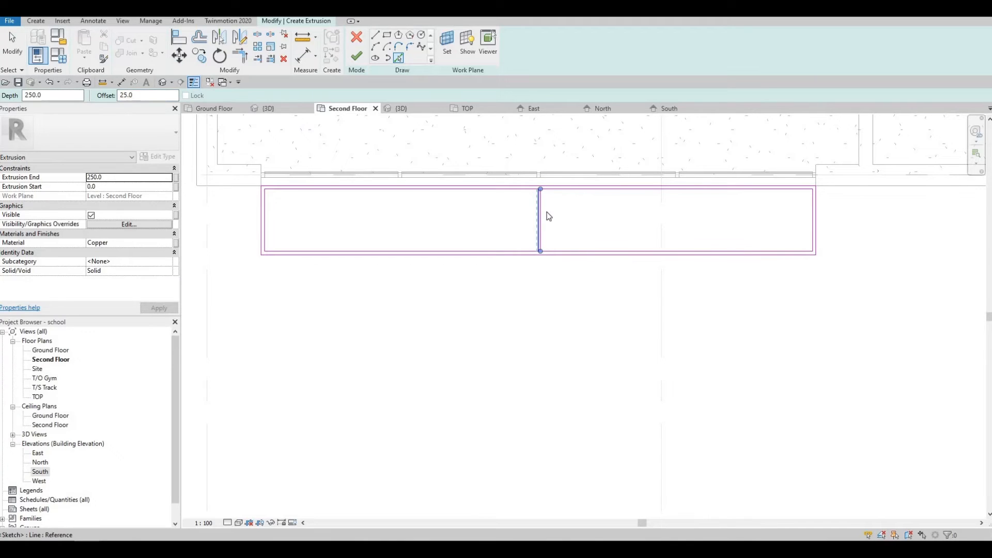
scroll(536, 207, "up", 2)
key("Escape")
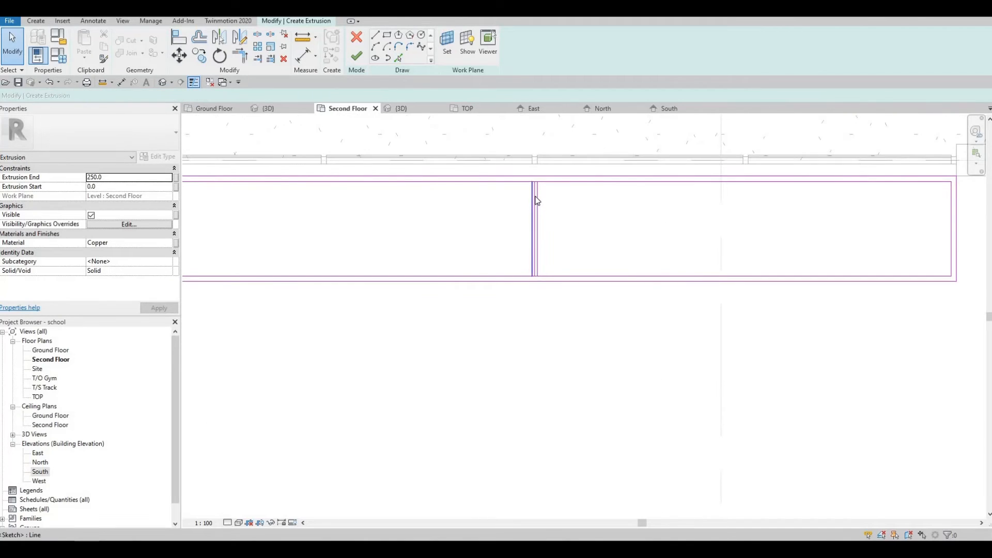
Step: Delete the centre line from between the two offset lines and select the remaining pair
scroll(538, 196, "up", 2)
scroll(535, 193, "up", 2)
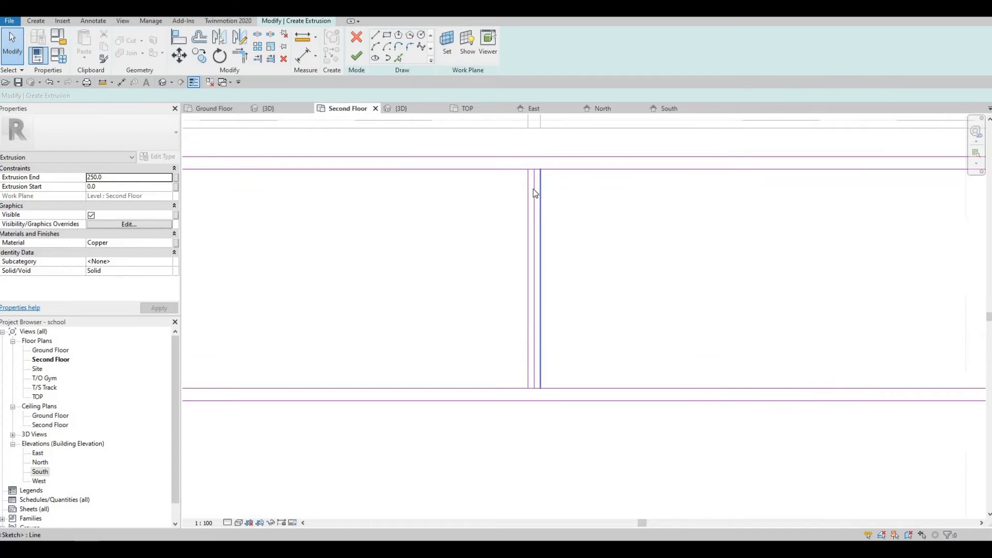
left_click(534, 193)
key("Escape")
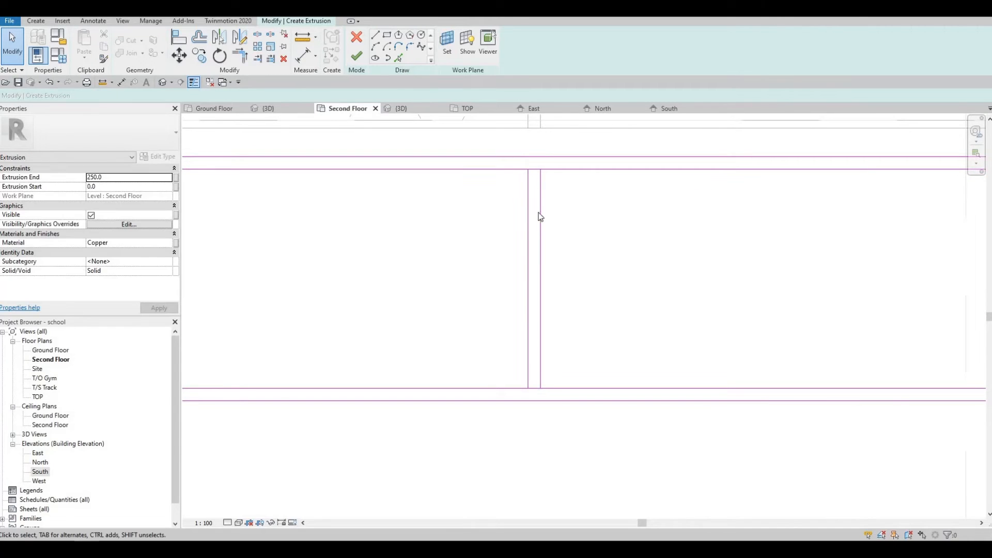
scroll(540, 224, "down", 3)
scroll(553, 206, "up", 4)
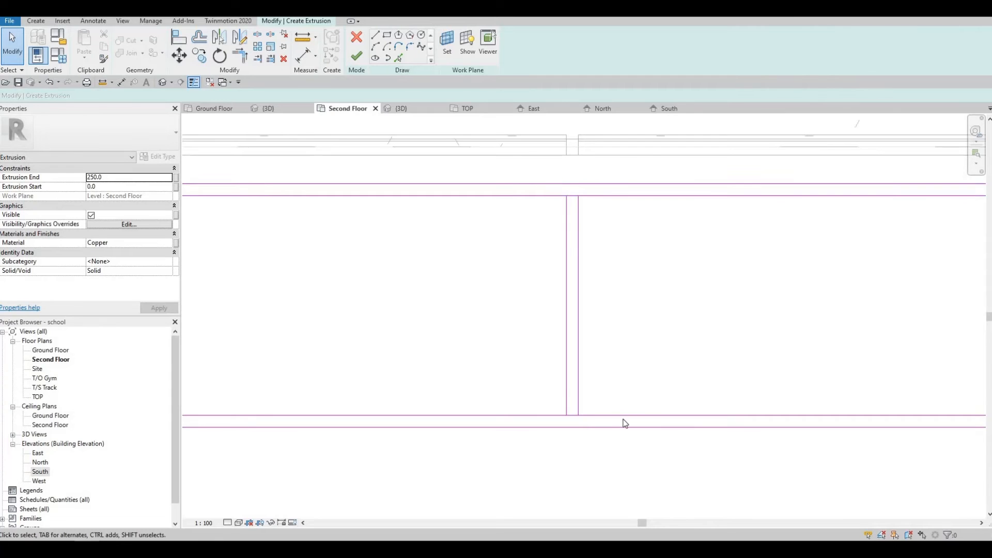
left_click_drag(545, 188, 624, 422)
scroll(622, 310, "down", 2)
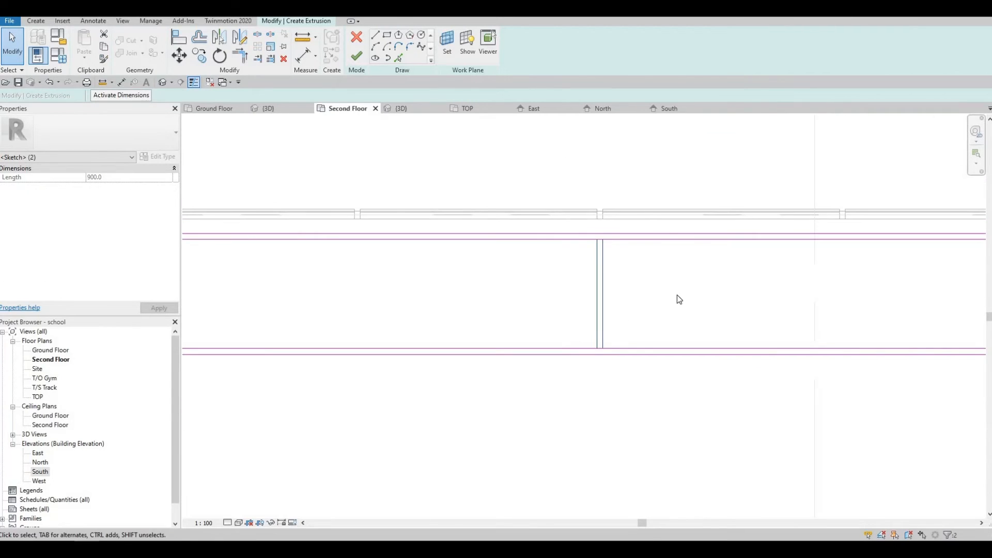
scroll(620, 294, "down", 3)
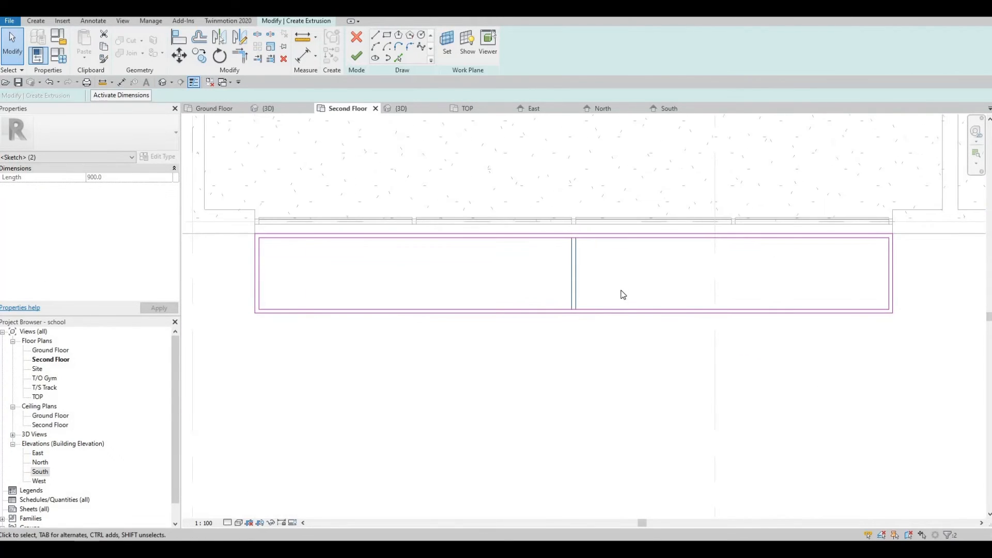
Step: Undo the deletion of the centre line
key("ctrl+z")
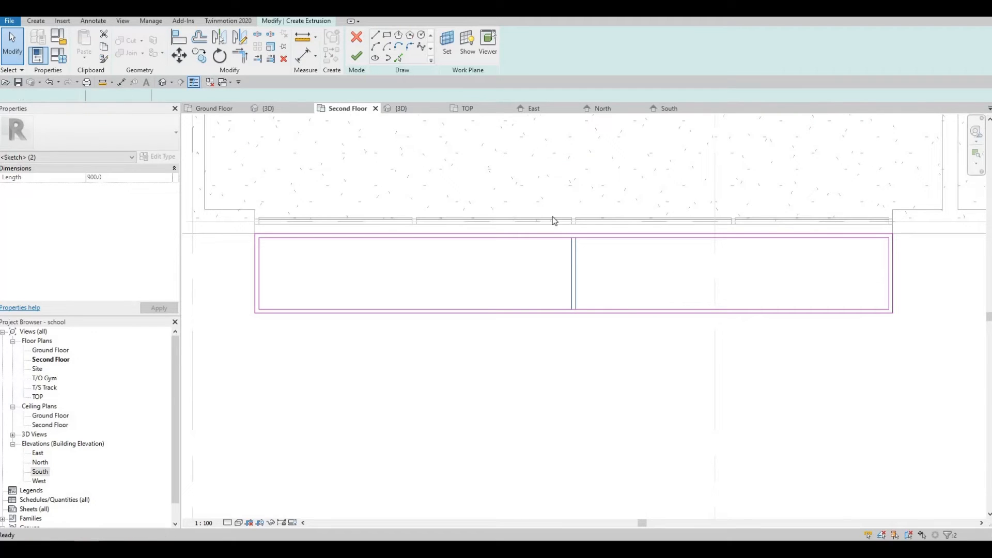
scroll(554, 217, "up", 4)
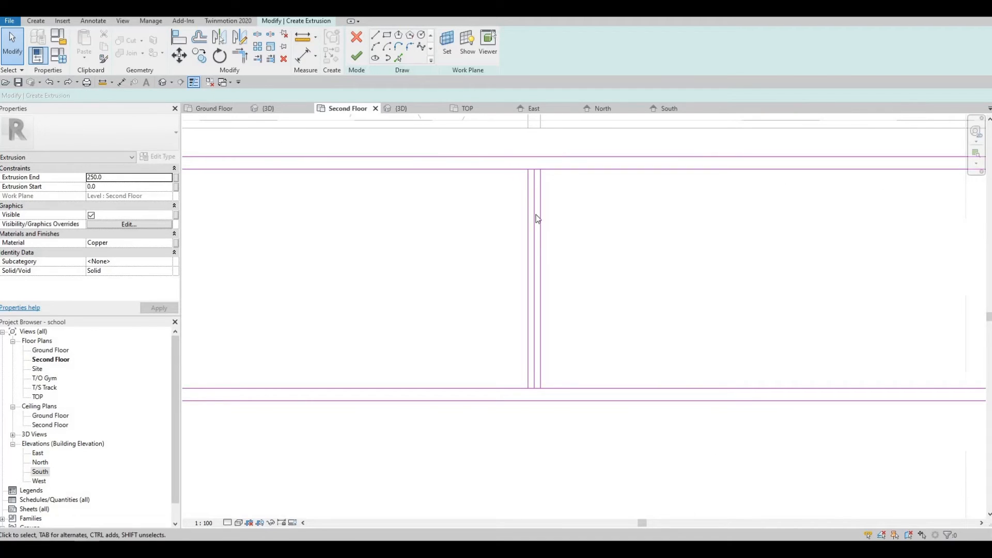
scroll(569, 228, "down", 3)
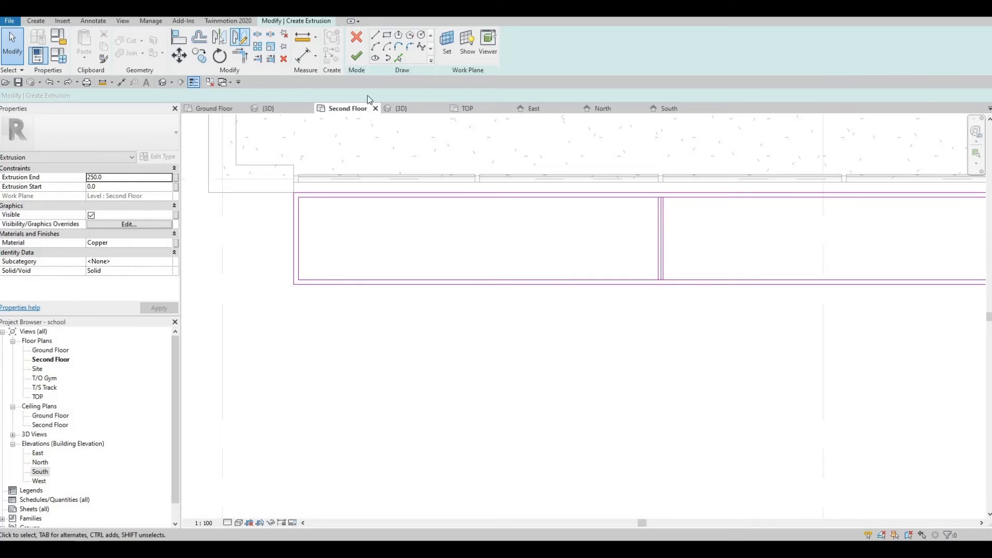
left_click(262, 41)
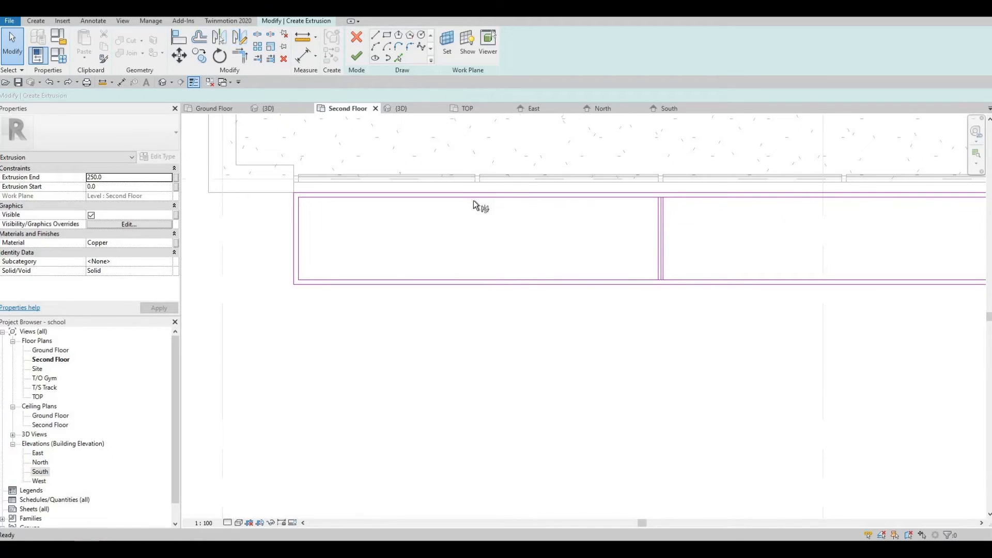
key("Escape")
key("Escape")
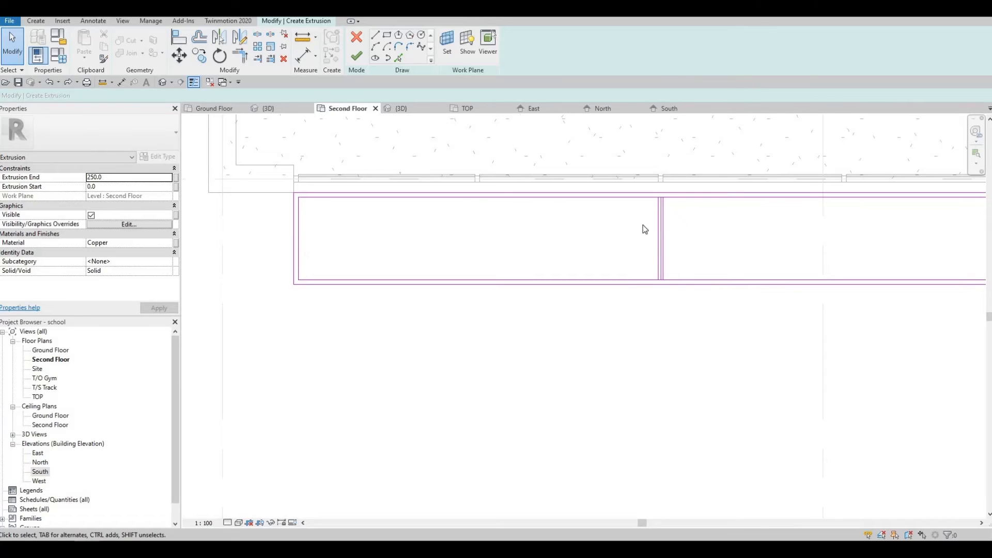
Step: Delete the centre line between the two 25 mm offset lines
scroll(647, 219, "up", 2)
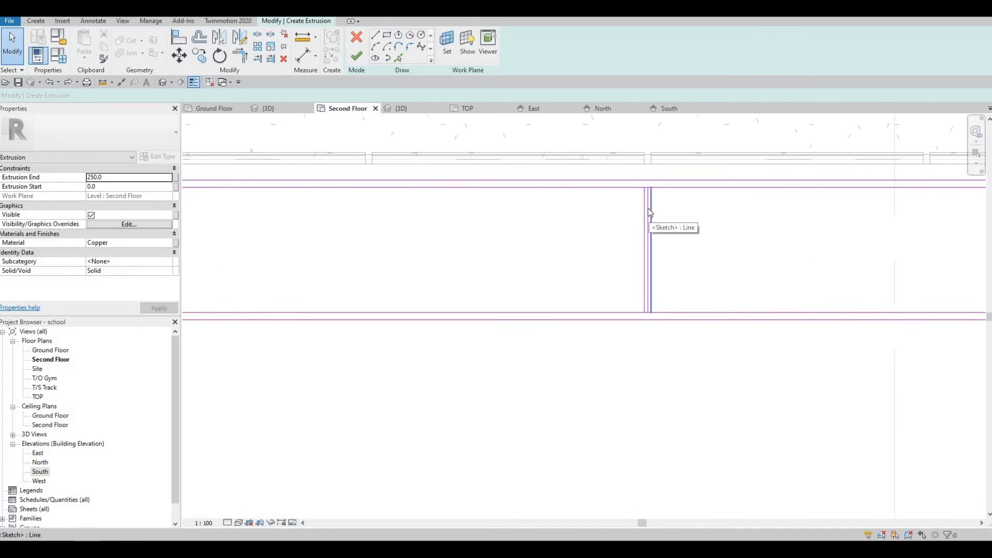
scroll(648, 209, "up", 2)
left_click(648, 209)
key("Delete")
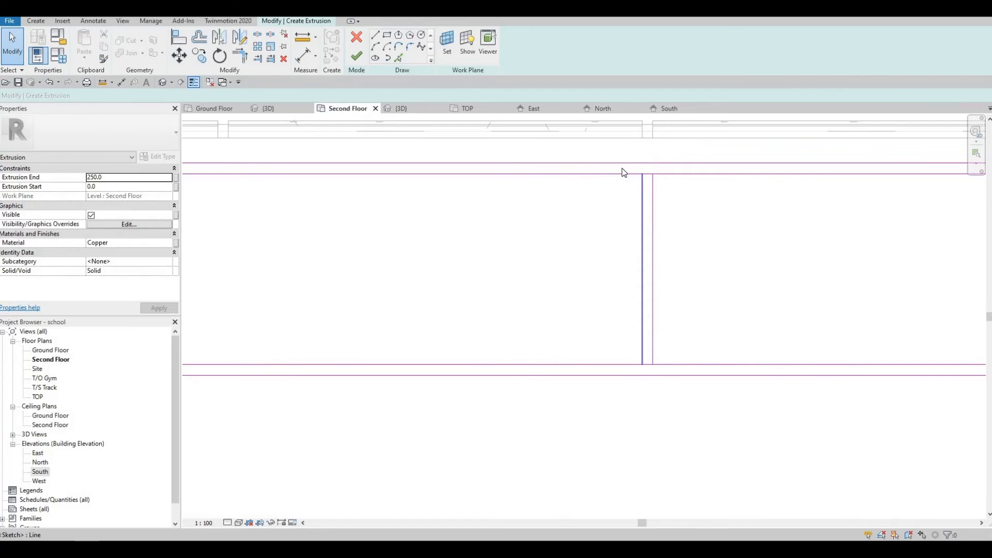
left_click_drag(620, 168, 678, 374)
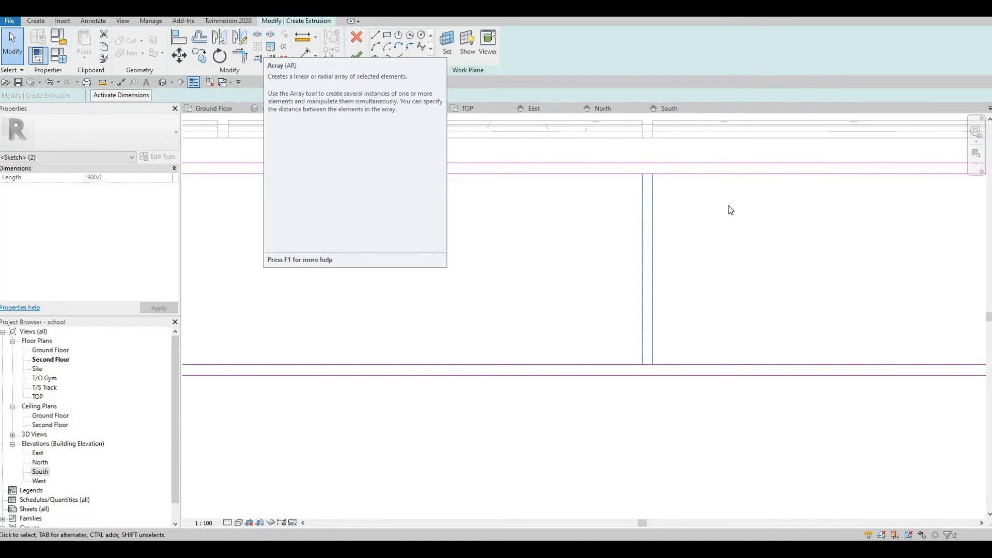
middle_click_drag(598, 212, 501, 212)
scroll(568, 186, "down", 2)
key("Escape")
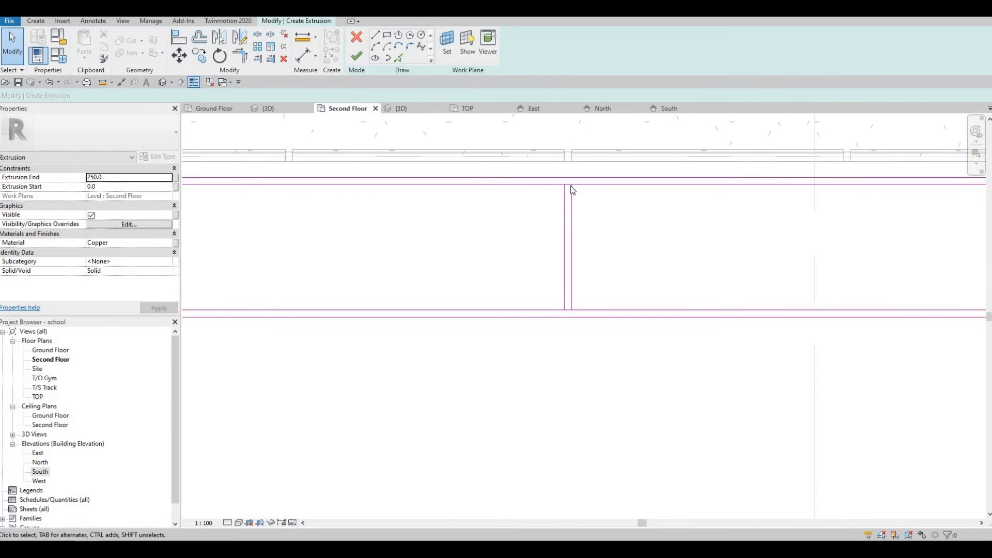
Step: Copy the central divider line pair 700 mm toward the left end of the copper frame sketch, with multiple copies enabled
middle_click_drag(464, 192, 529, 192)
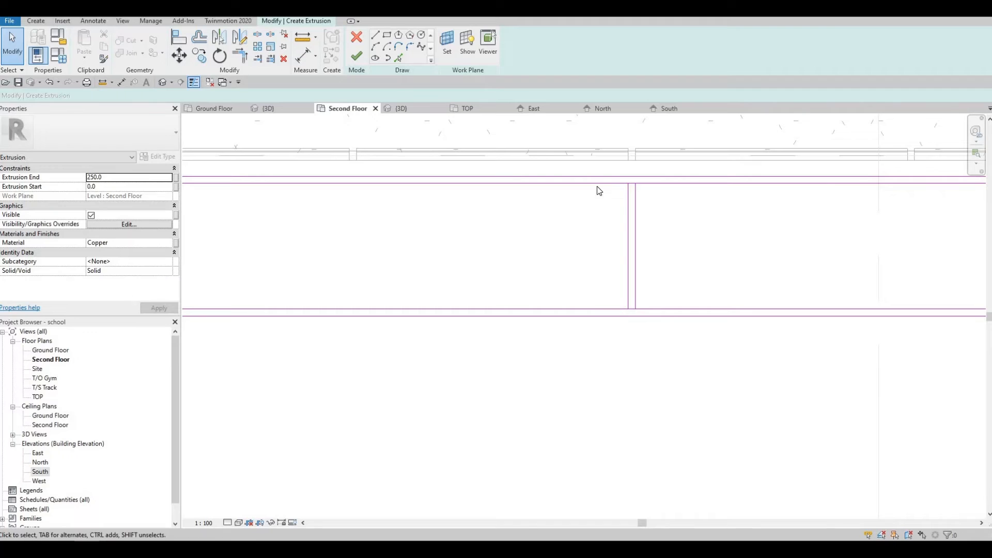
scroll(556, 161, "up", 2)
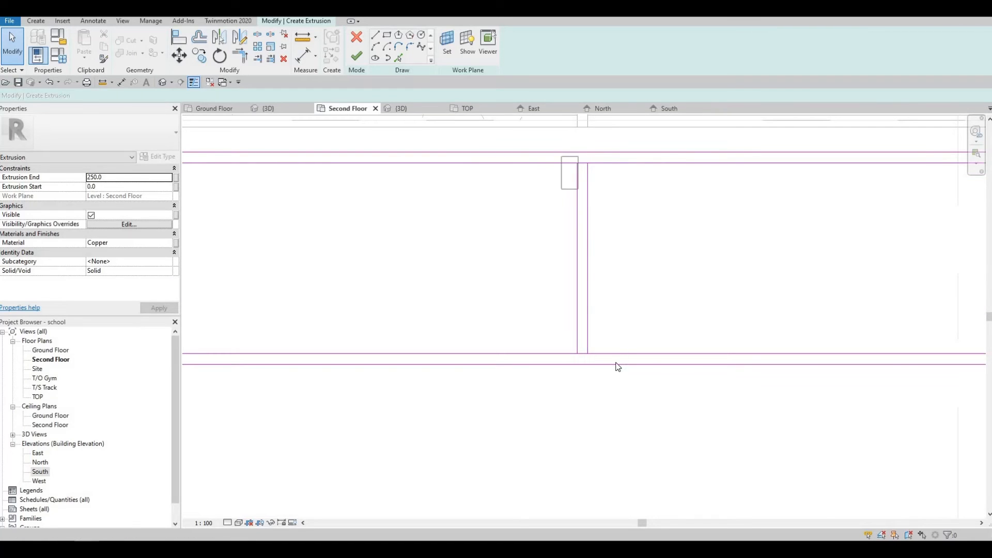
left_click_drag(618, 367, 616, 355)
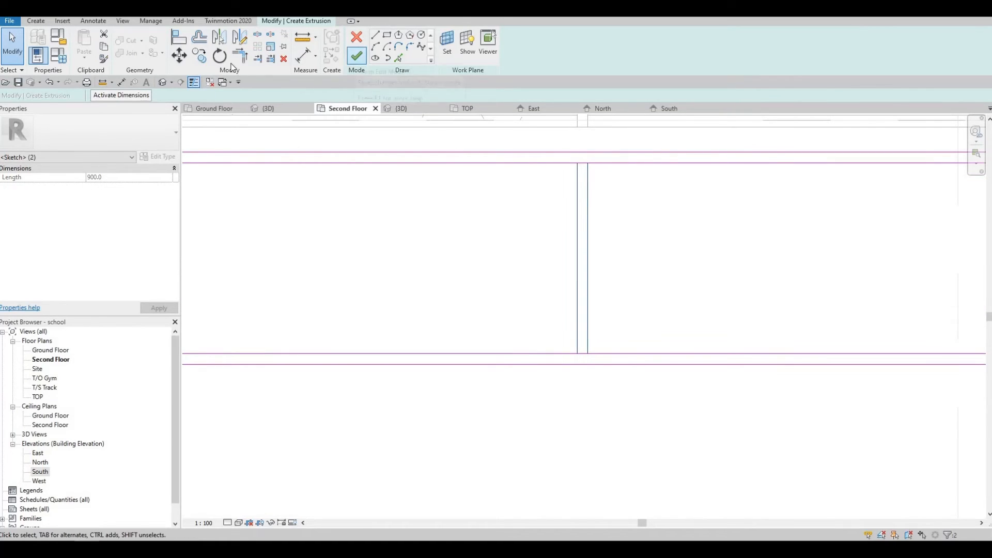
key("m")
key("v")
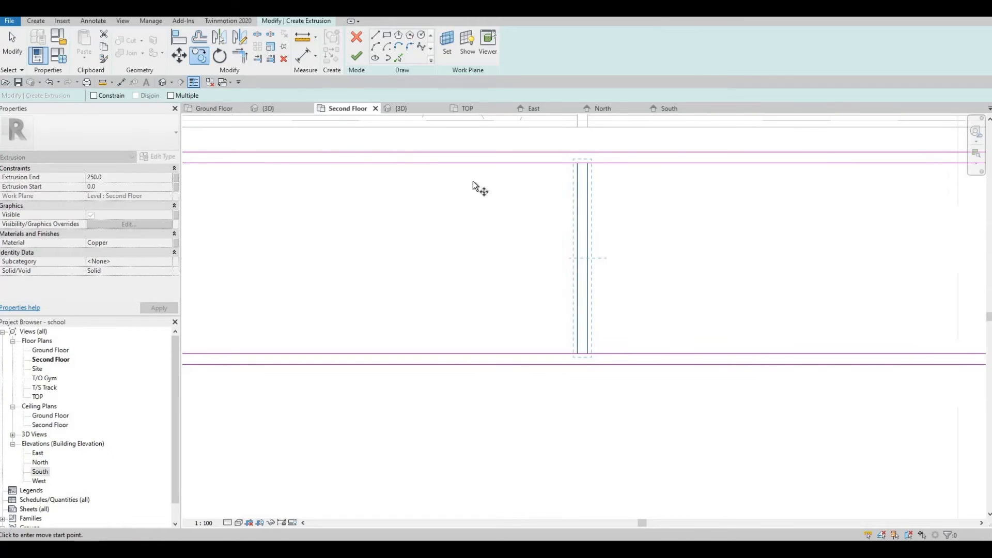
left_click(171, 96)
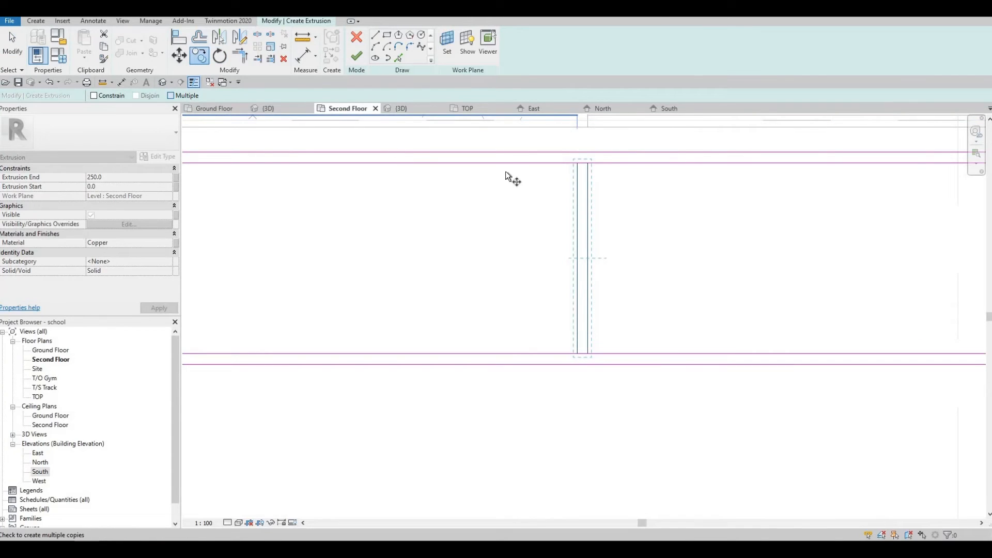
left_click(590, 164)
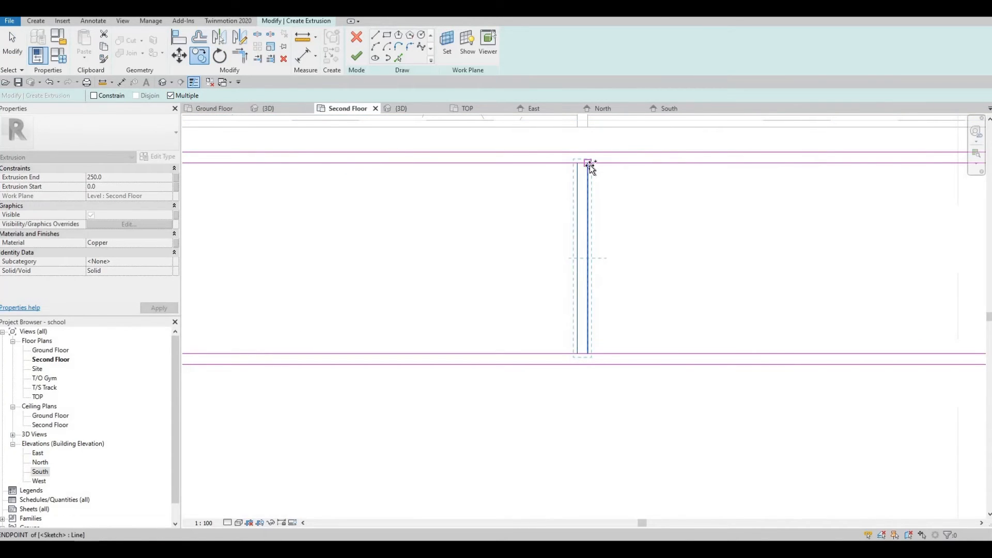
middle_click_drag(455, 166, 539, 162)
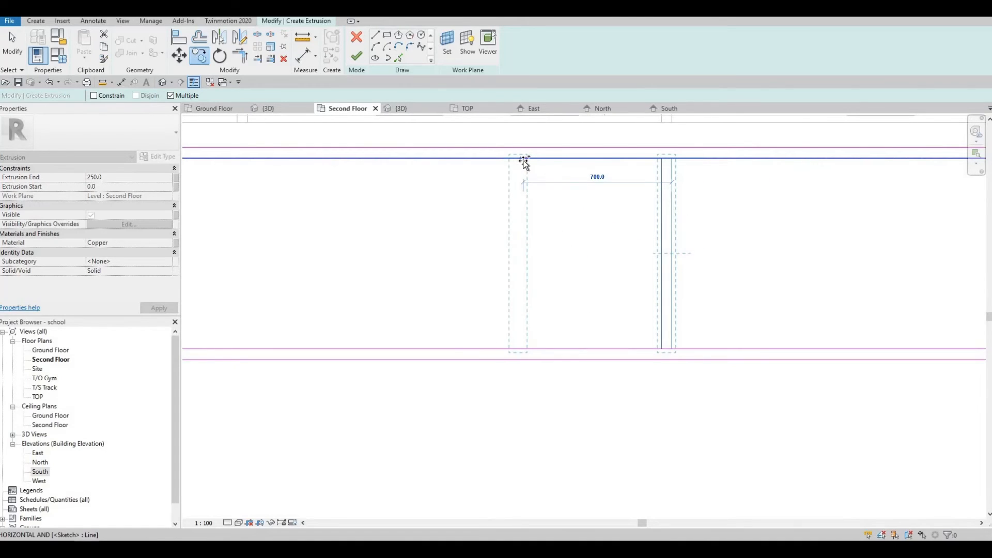
left_click(509, 162)
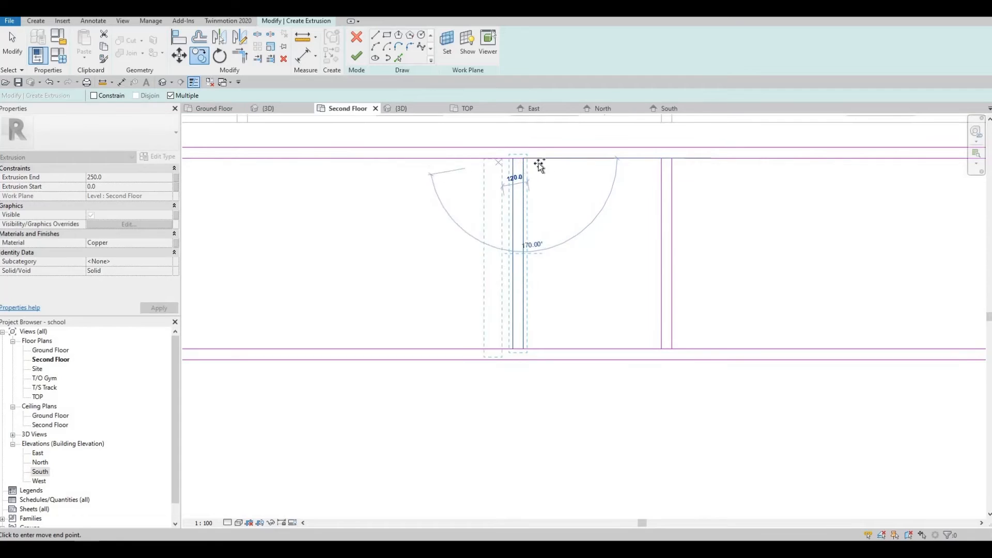
Step: Place further copies of the divider pair at 700 mm spacing until they reach the frame's left end
middle_click_drag(357, 163, 464, 165)
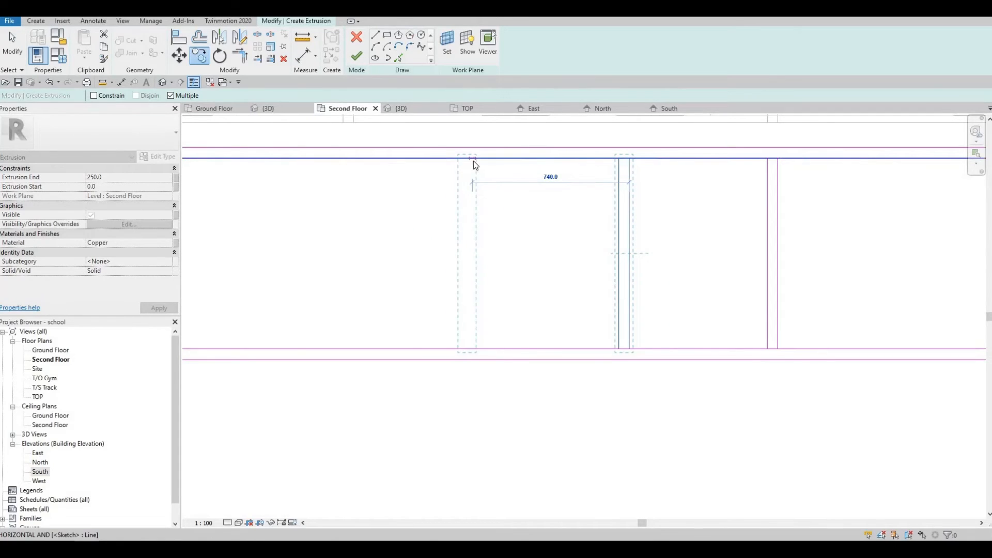
type("700")
key("Return")
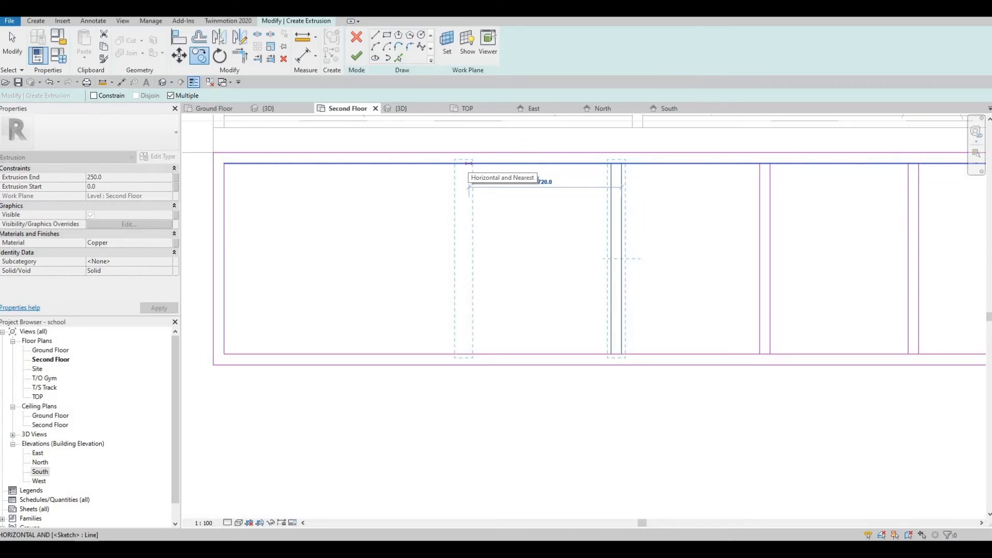
type("700")
key("Return")
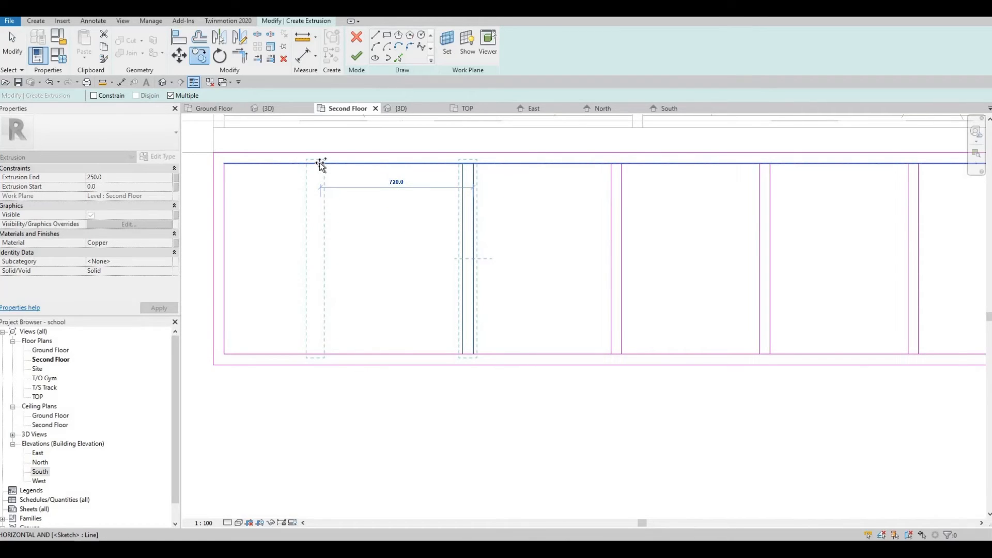
type("700")
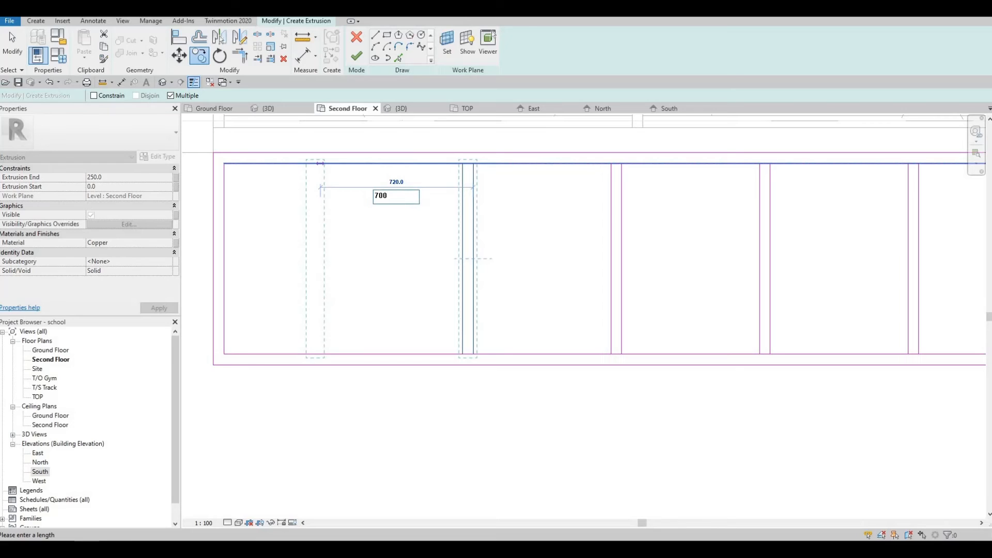
key("Return")
scroll(583, 217, "down", 2)
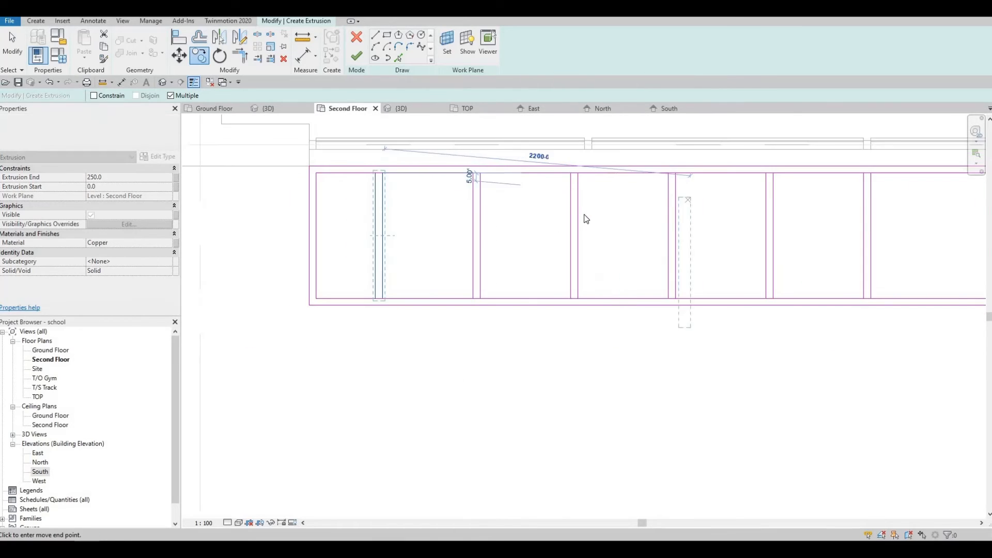
key("Escape")
key("Escape")
Step: Copy the central divider line pair toward the frame's right end, placing two copies at 700 mm spacing
scroll(566, 187, "up", 2)
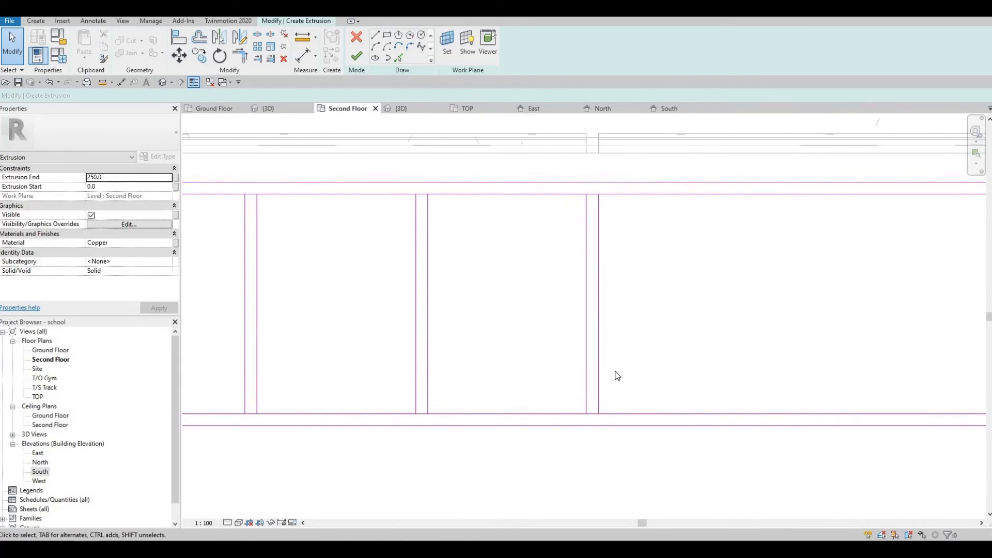
left_click_drag(582, 209, 627, 425)
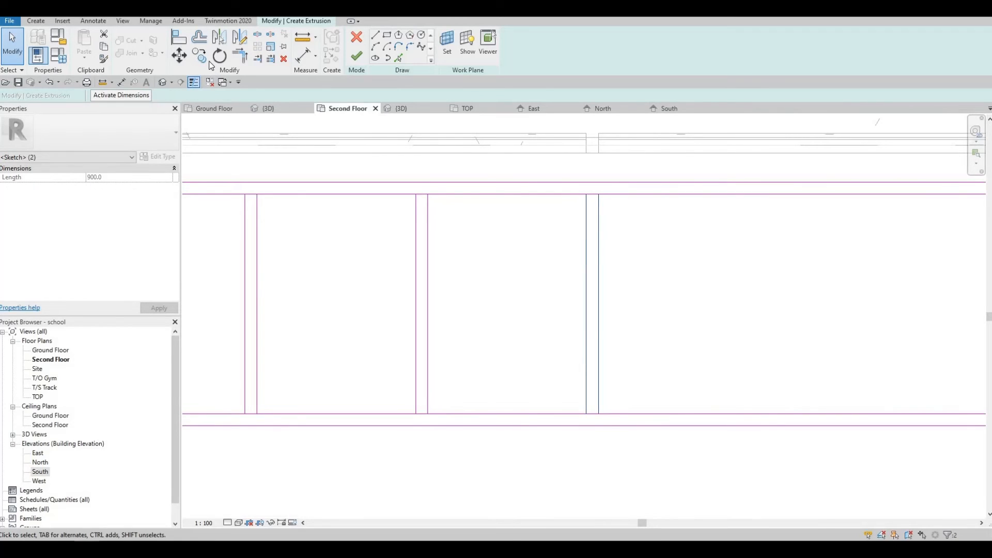
key("c")
key("o")
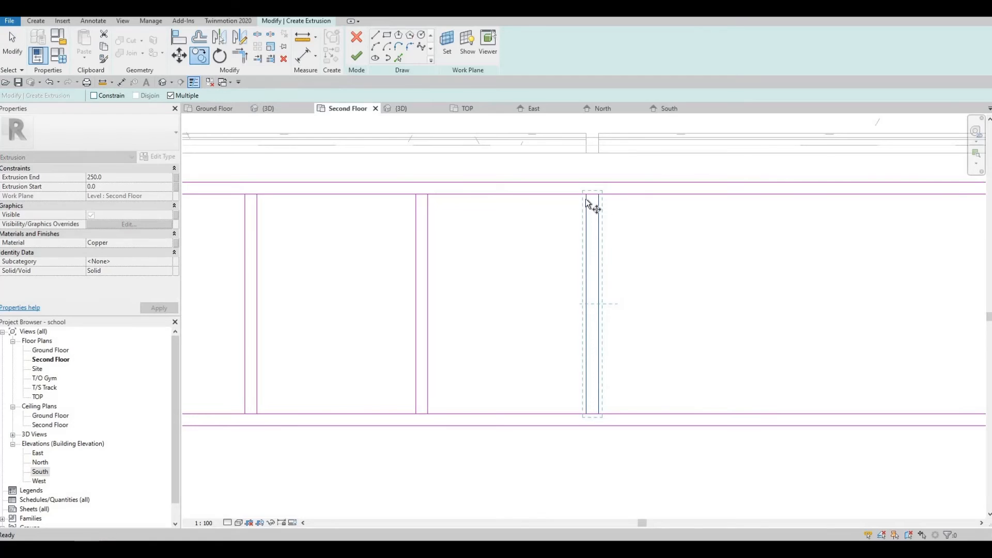
left_click(584, 193)
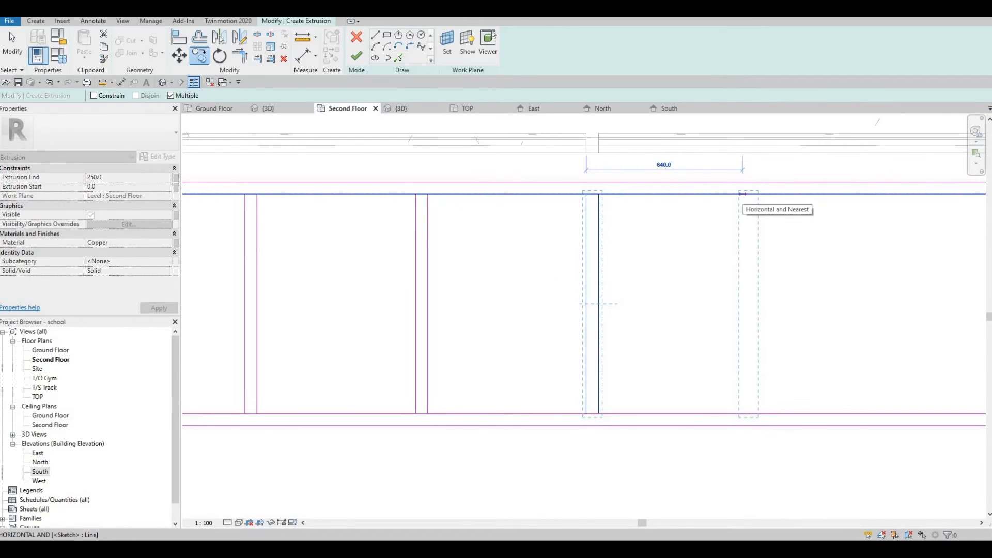
type("700")
key("Return")
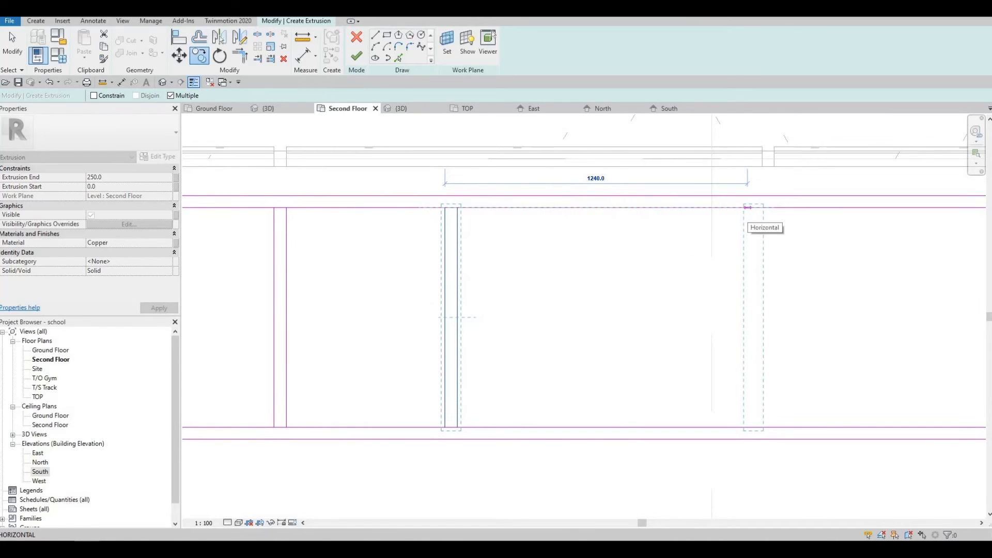
type("540")
key("Return")
Step: Add three more divider copies at 700 mm spacing to fill the right half of the frame
middle_click_drag(737, 202, 460, 187)
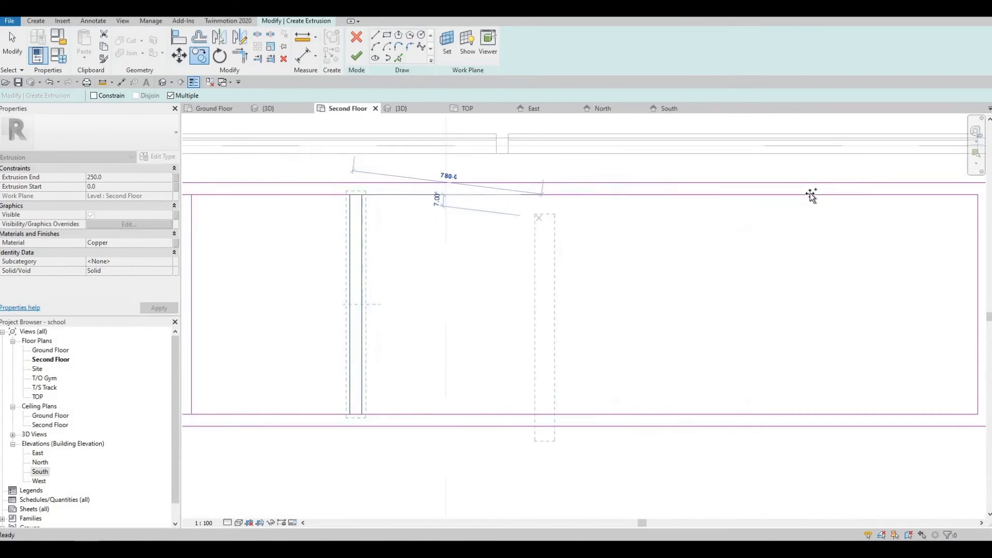
type("700")
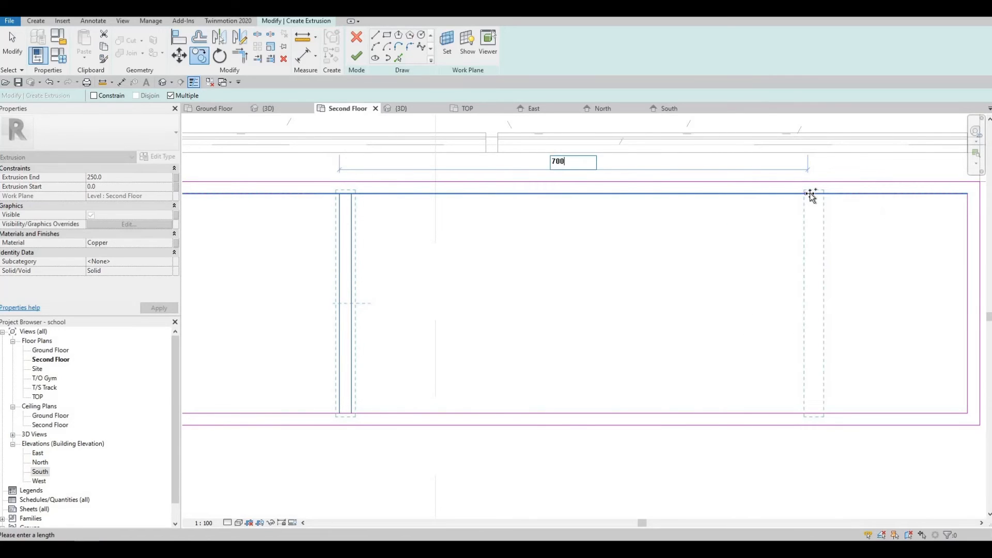
key("Return")
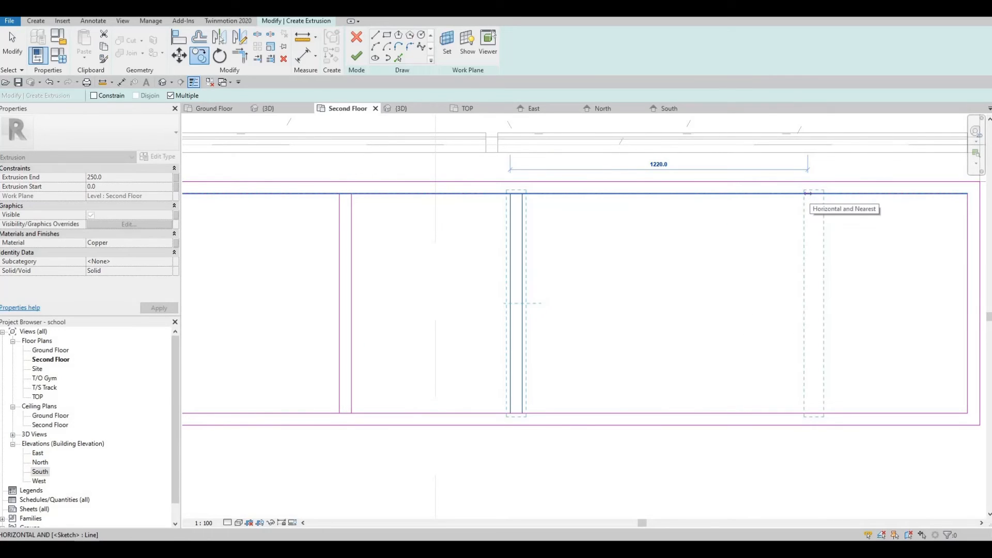
type("700")
key("Return")
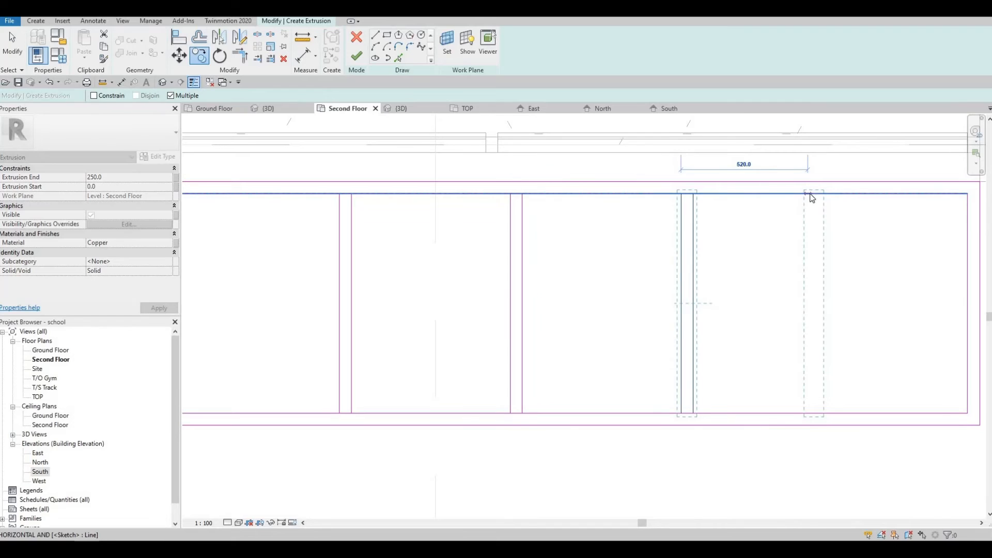
type("700")
key("Return")
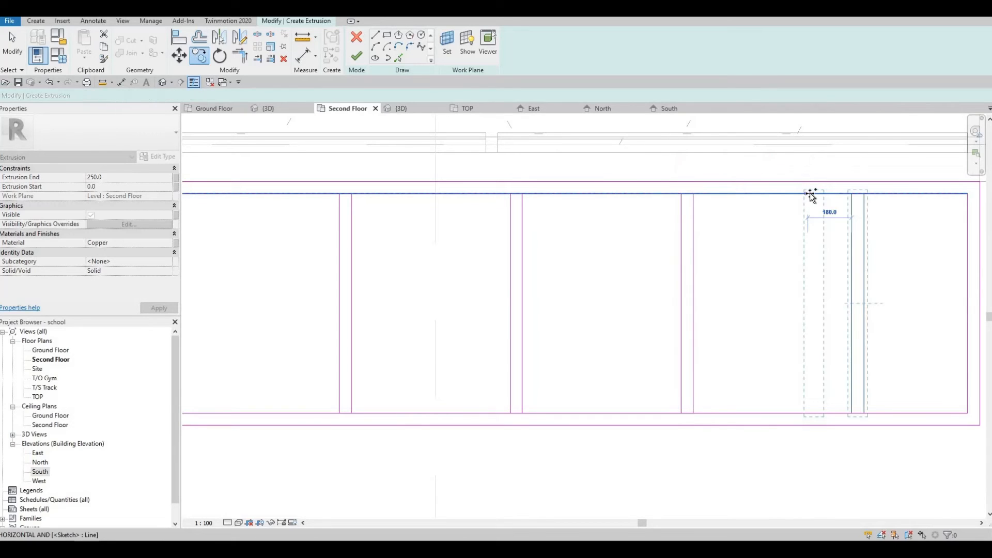
scroll(461, 271, "down", 6)
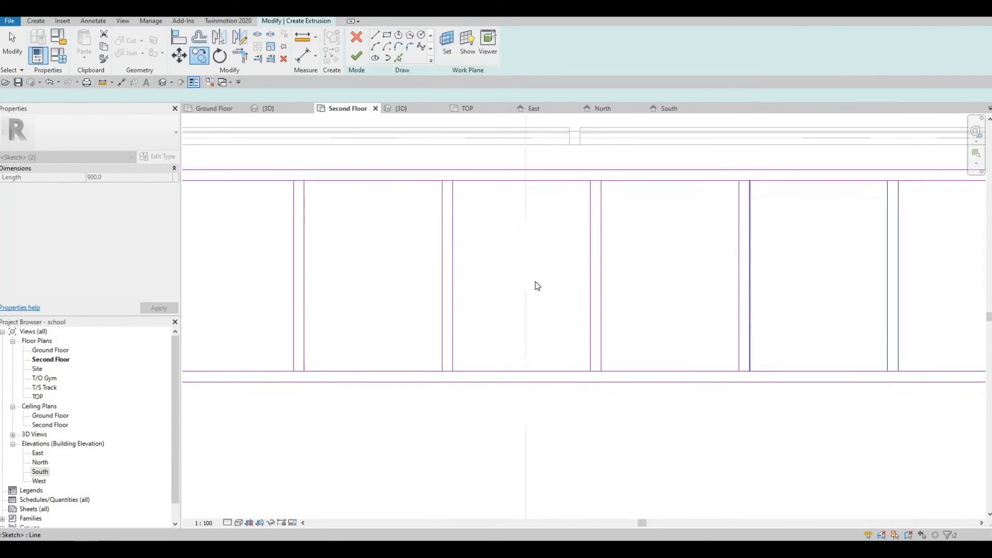
key("Escape")
scroll(815, 299, "down", 2)
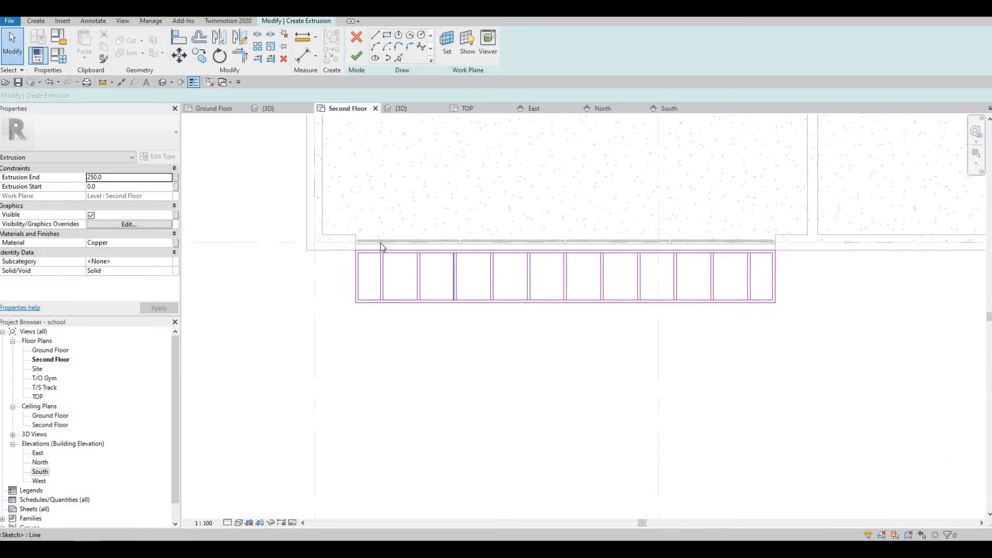
scroll(380, 243, "up", 2)
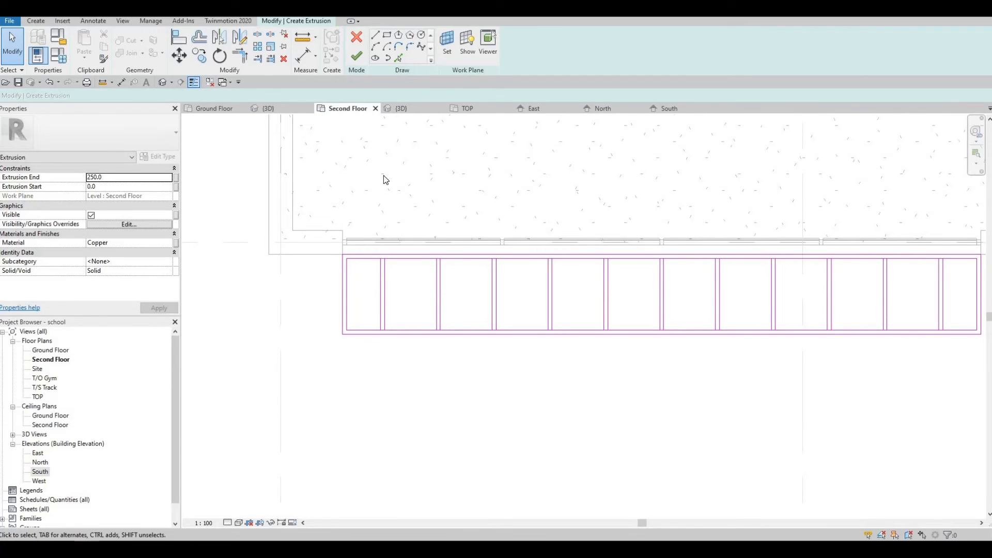
Step: Split the frame's two long inner lines between the edges of the first two dividers from the left end
key("s")
key("l")
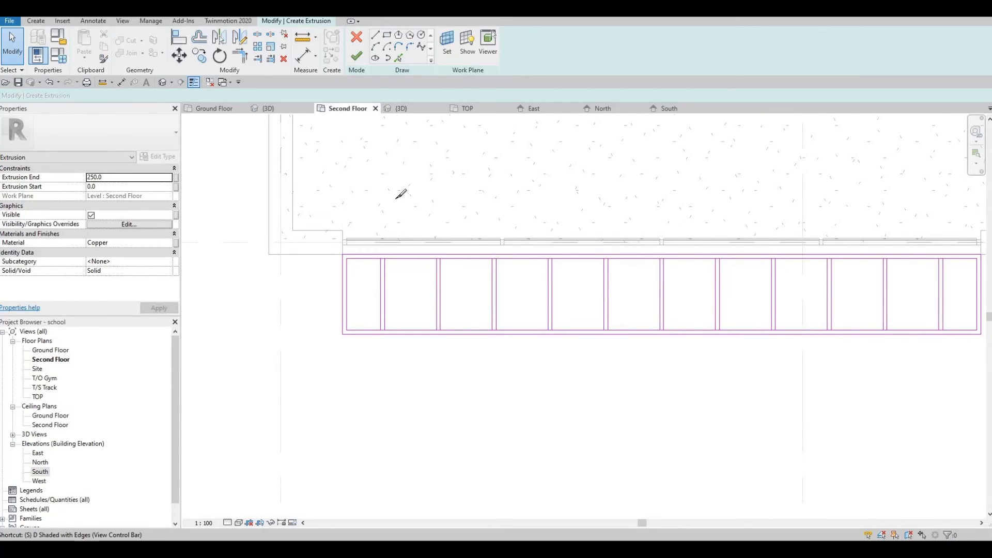
scroll(380, 264, "up", 2)
scroll(380, 262, "up", 1)
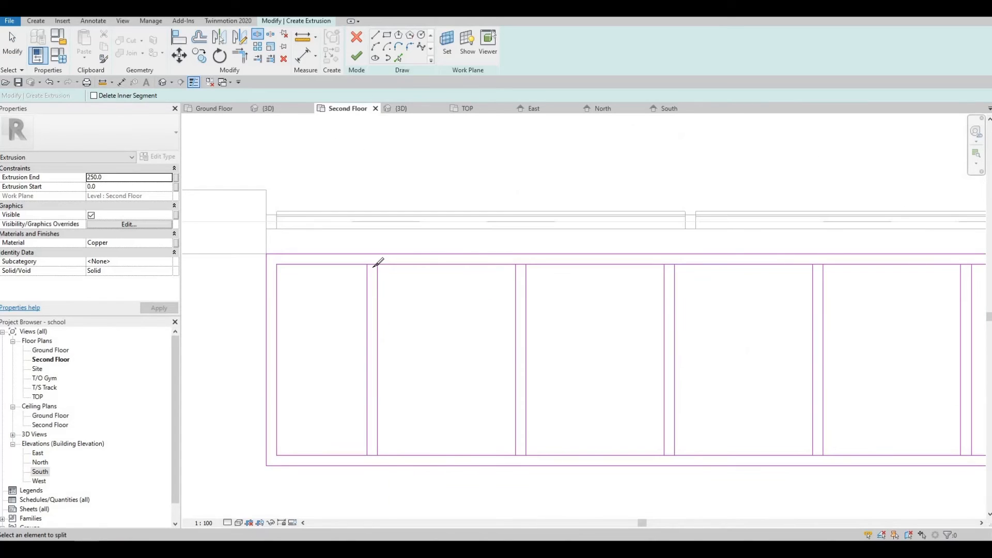
scroll(379, 261, "up", 1)
middle_click_drag(376, 400, 394, 383)
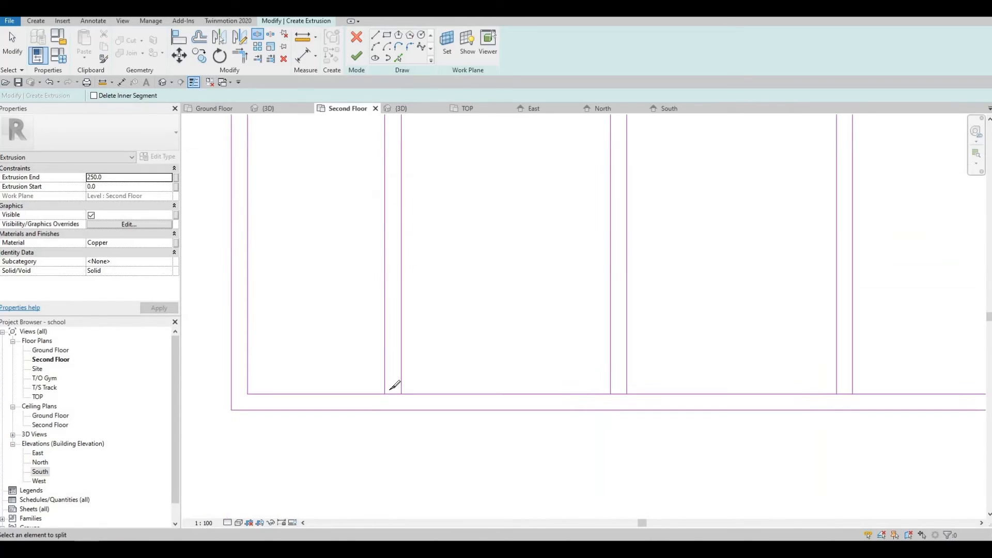
left_click(390, 394)
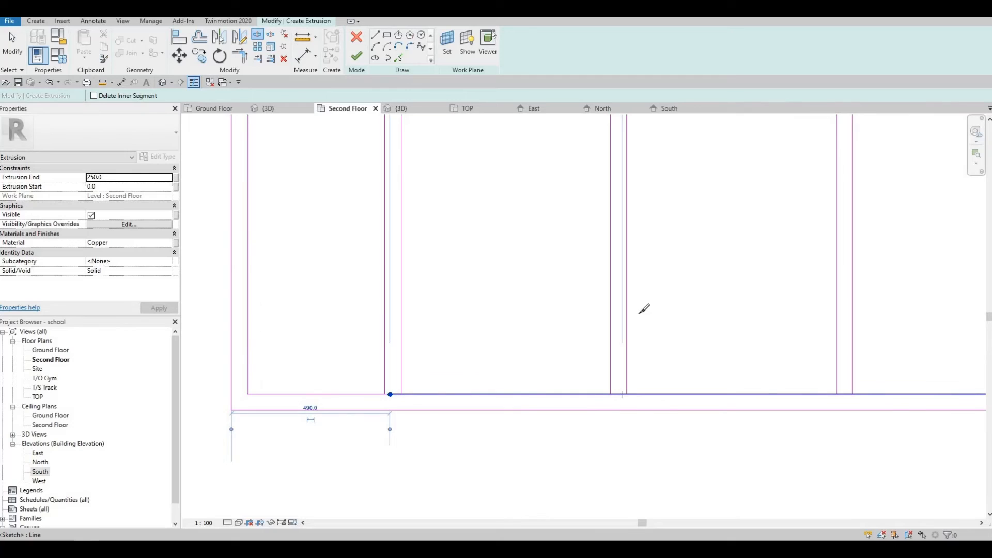
left_click(621, 394)
middle_click_drag(613, 117, 573, 204)
left_click(577, 208)
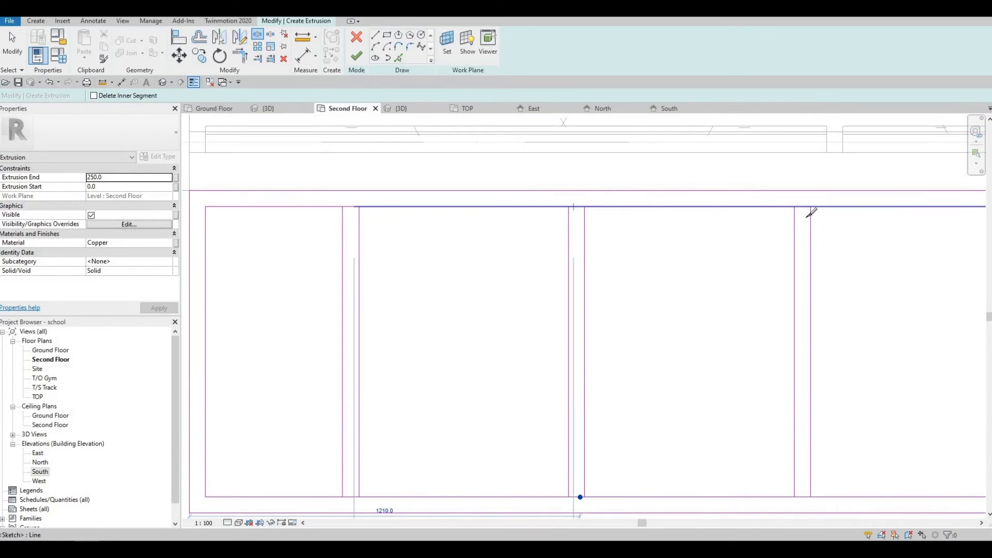
Step: Split both long inner frame lines between the edges of the third and fourth dividers from the left end
left_click(806, 207)
middle_click_drag(807, 491, 720, 332)
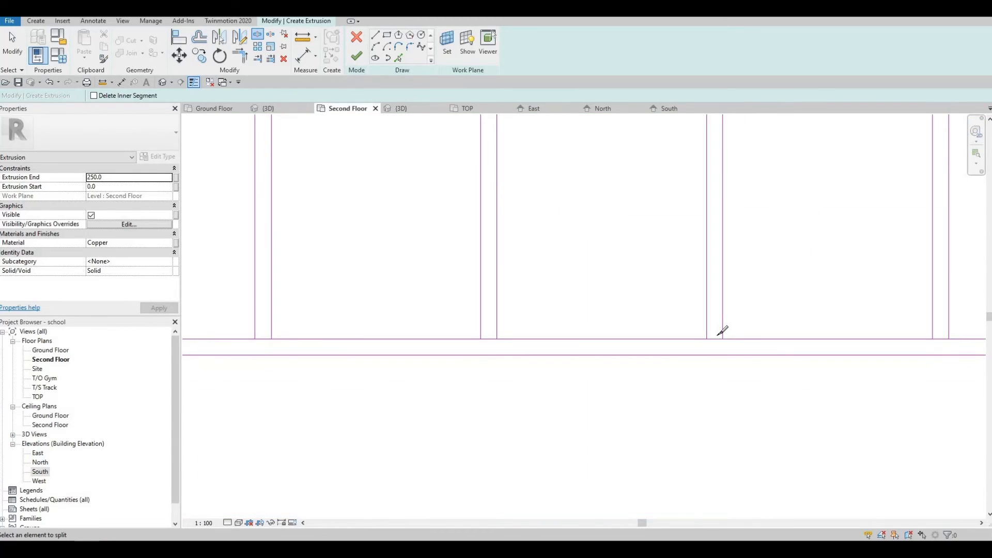
left_click(718, 339)
middle_click_drag(948, 330, 733, 358)
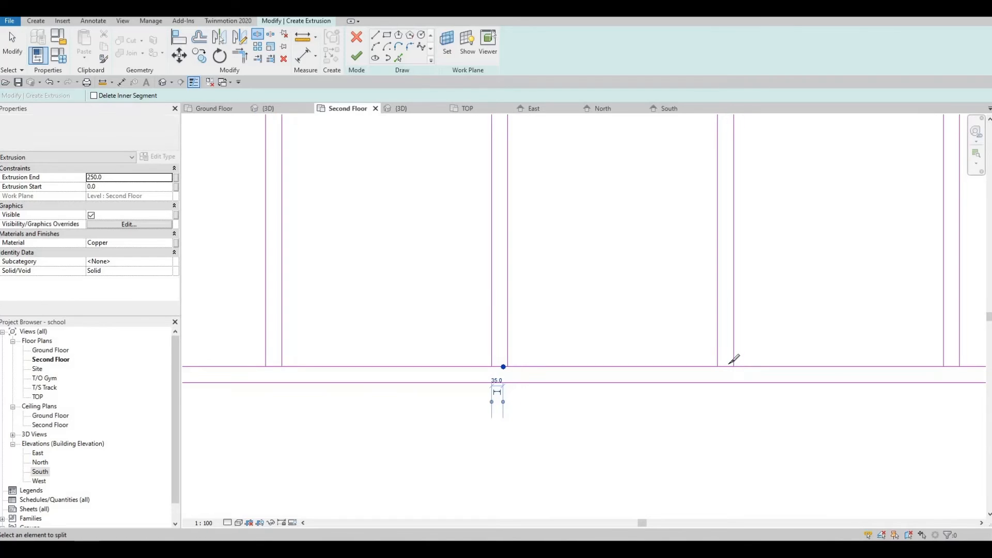
left_click(726, 370)
middle_click_drag(697, 217, 676, 171)
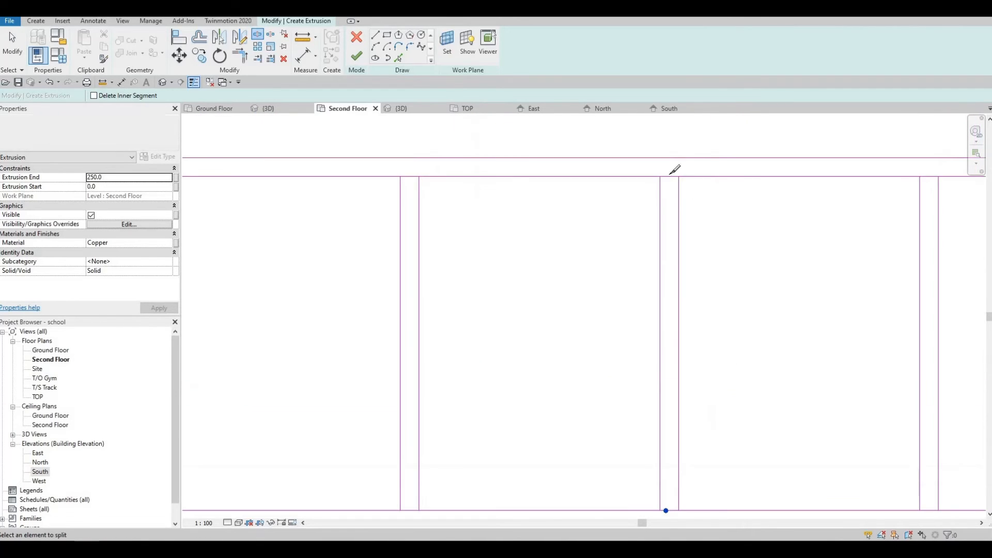
left_click(666, 177)
Step: Split both long inner frame lines between the edges of the fifth and sixth dividers from the left end
middle_click_drag(934, 166, 711, 184)
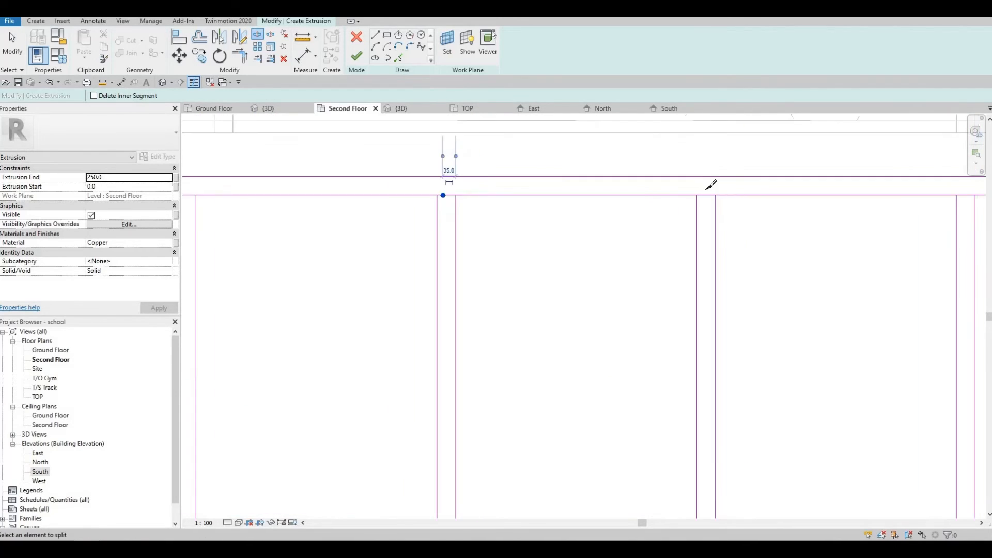
left_click(707, 194)
middle_click_drag(655, 365, 628, 339)
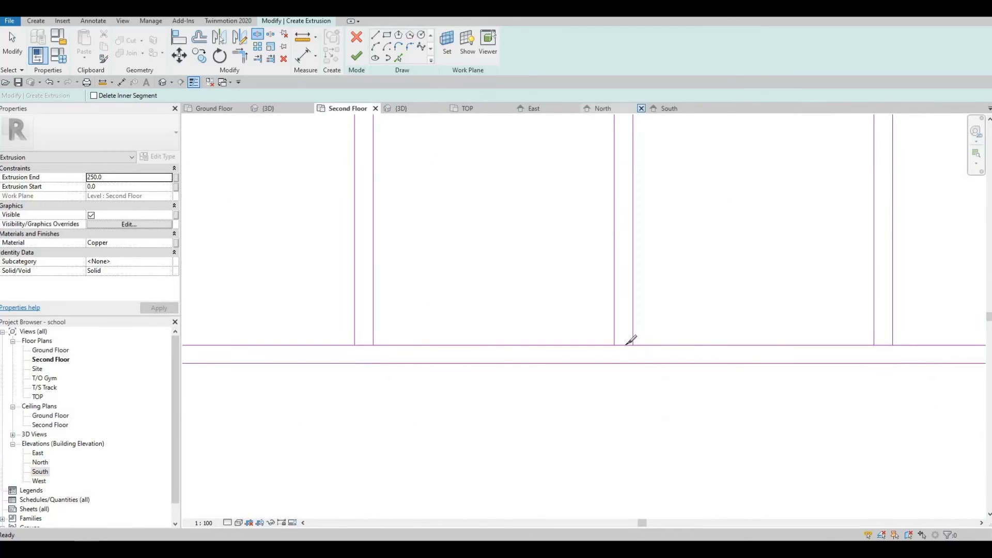
left_click(878, 344)
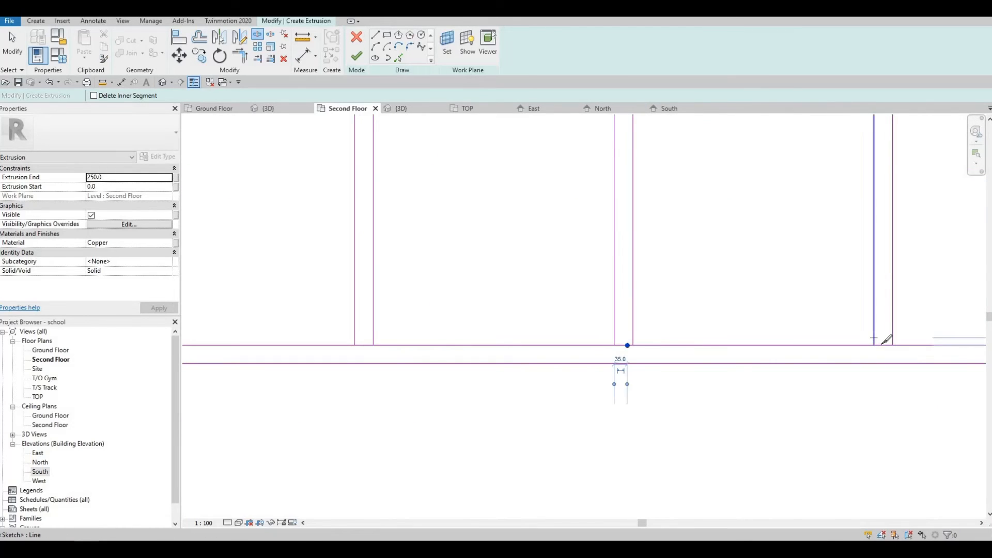
middle_click_drag(726, 164, 820, 276)
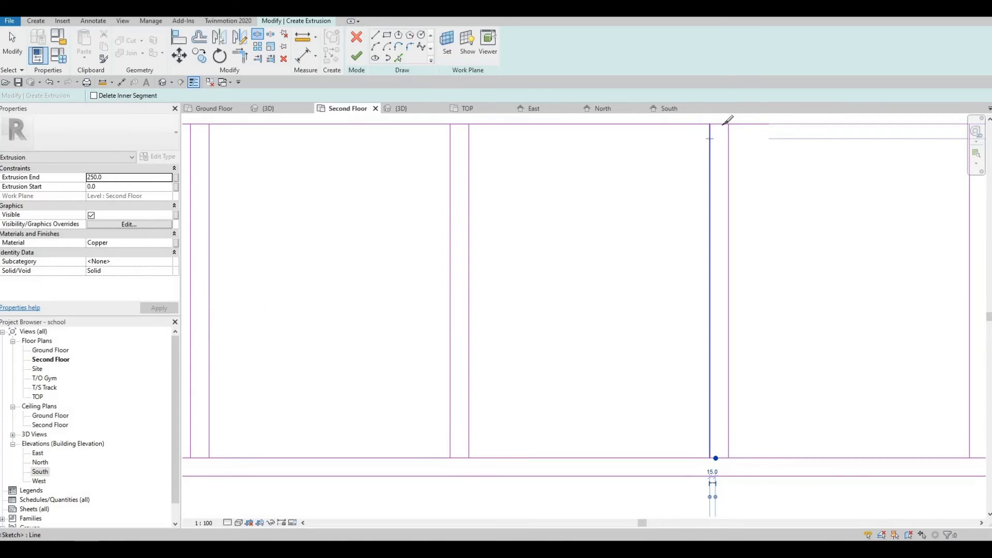
left_click(722, 124)
Step: Split both long inner frame lines between the edges of the seventh and eighth dividers from the left end
middle_click_drag(764, 170, 554, 215)
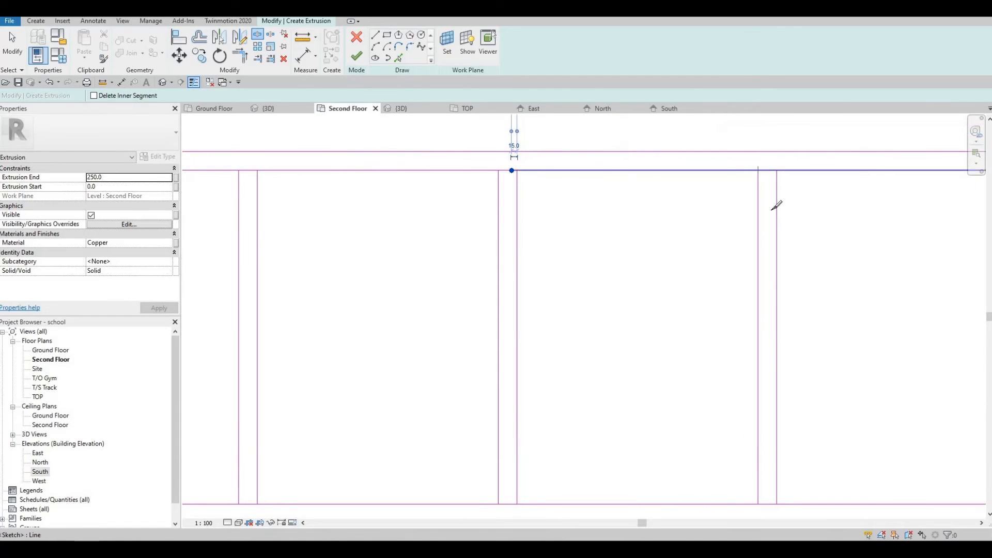
left_click(762, 168)
scroll(720, 401, "up", 1)
middle_click_drag(720, 401, 655, 301)
scroll(654, 301, "down", 1)
left_click(648, 301)
middle_click_drag(773, 297, 577, 330)
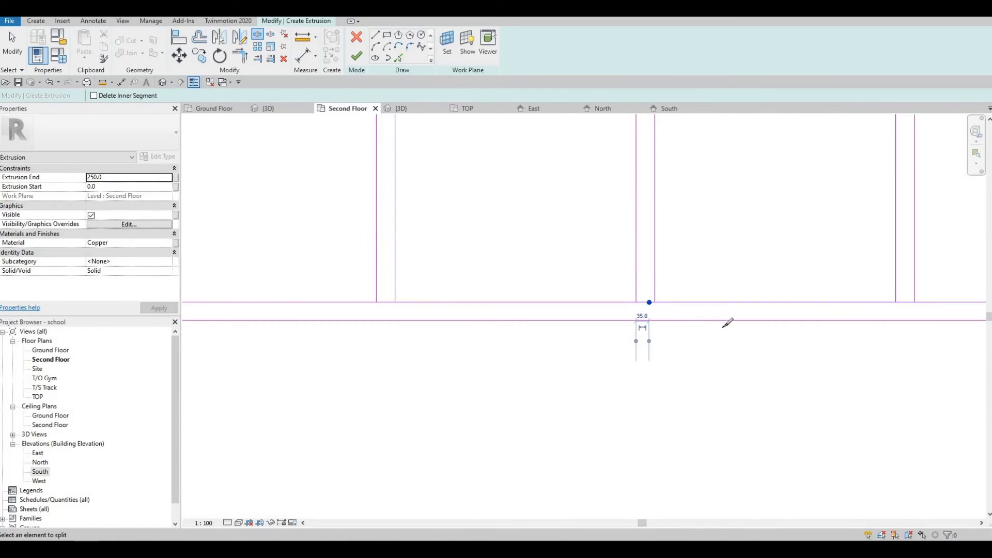
left_click(713, 334)
middle_click_drag(697, 160, 662, 326)
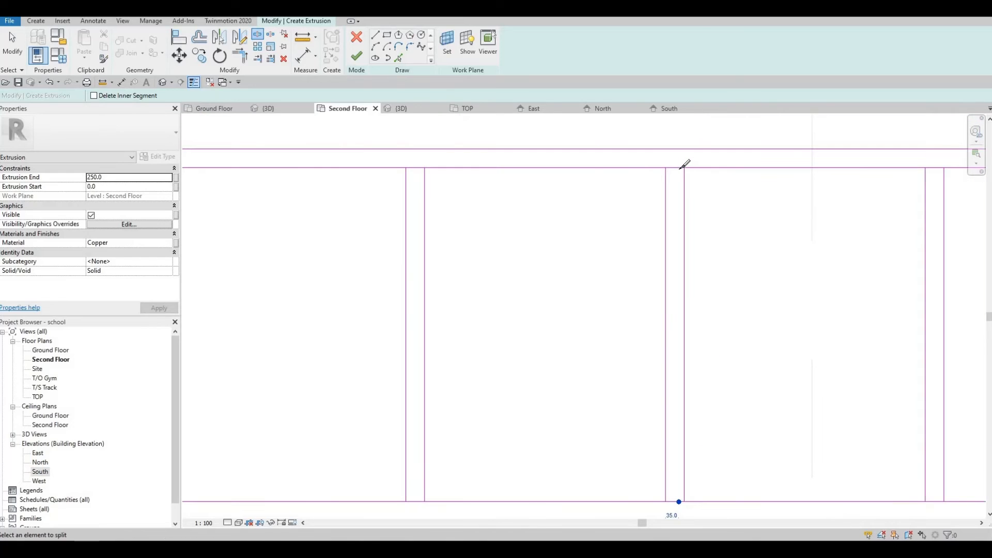
left_click(679, 167)
Step: Split both long inner frame lines between the edges of the last three dividers at the frame's right end
middle_click_drag(776, 178, 578, 196)
left_click(739, 186)
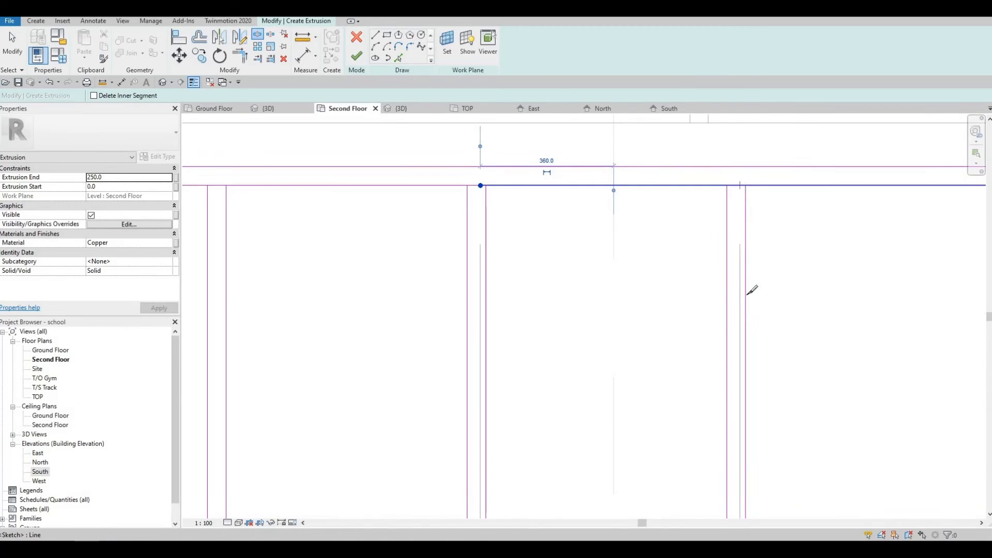
scroll(622, 351, "down", 1)
middle_click_drag(622, 352, 615, 365)
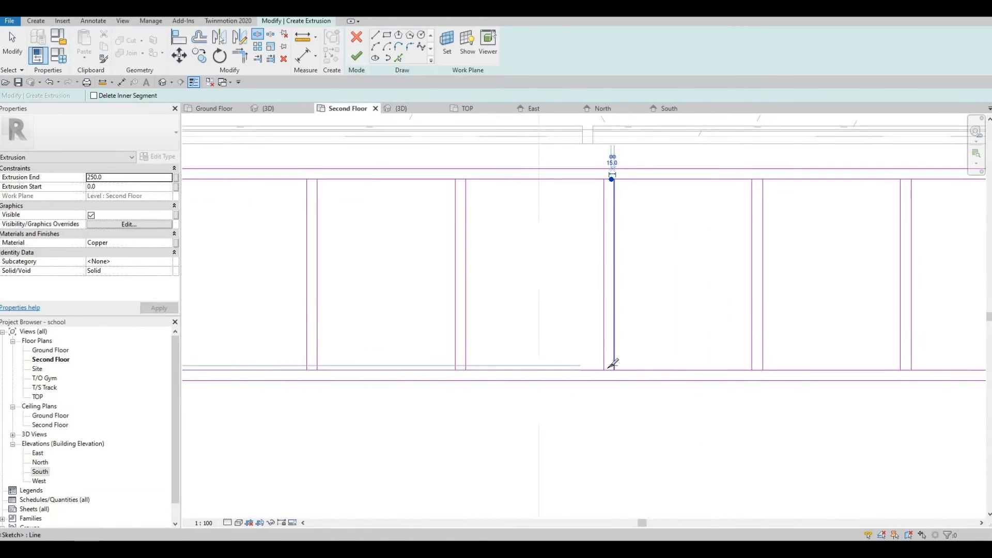
left_click(614, 369)
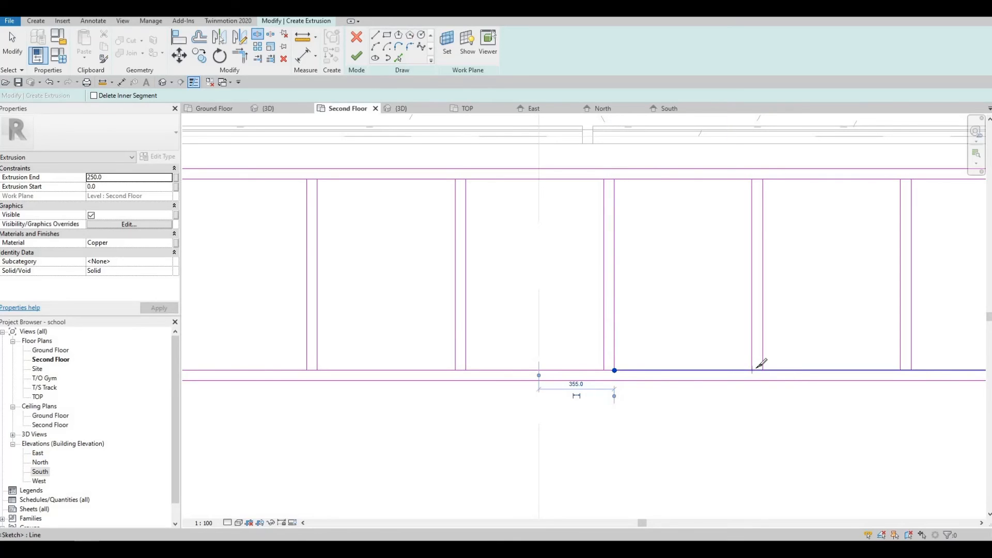
left_click(758, 369)
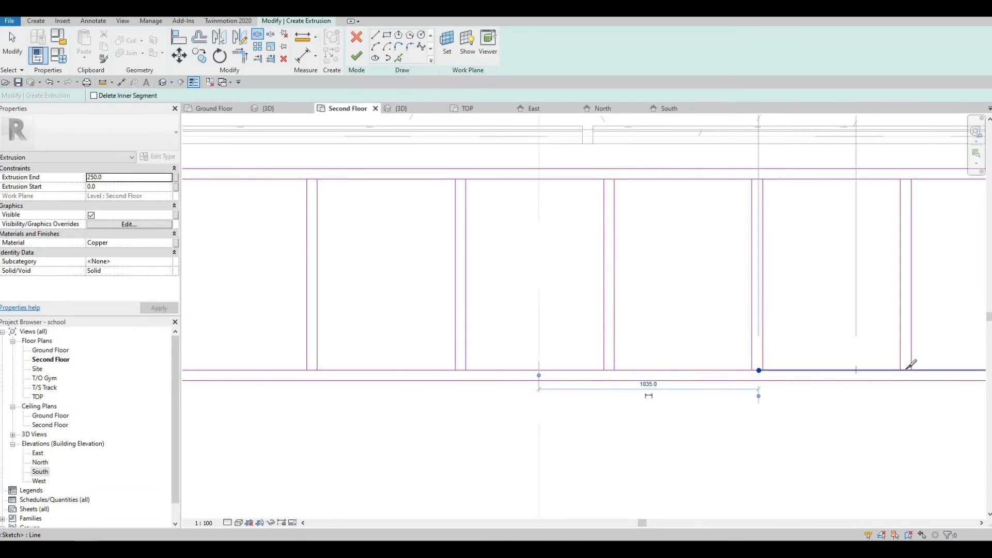
left_click(902, 179)
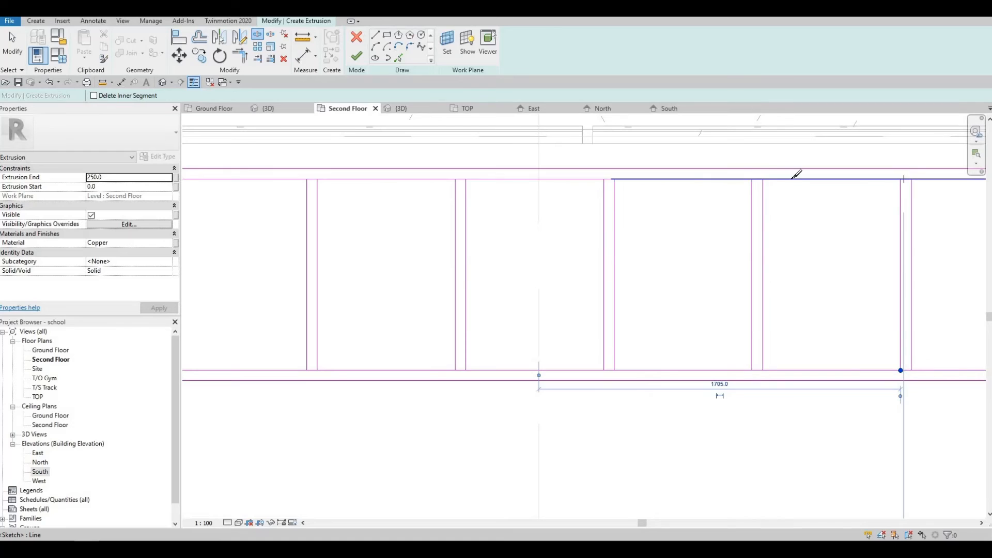
left_click(757, 180)
scroll(723, 206, "down", 3)
key("Escape")
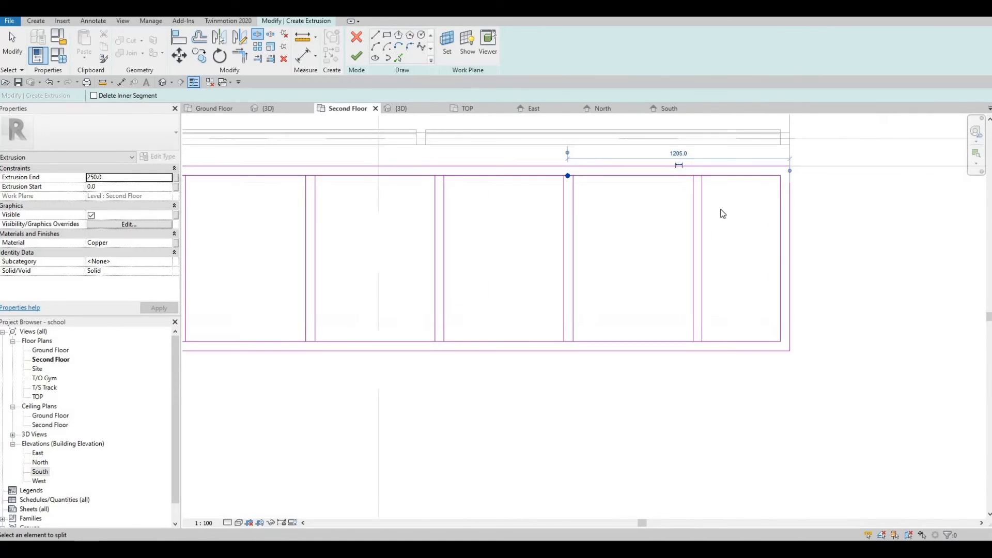
Step: Trim the frame lines to the divider edges so the two openings at the frame's right end become closed rectangles
key("t")
key("r")
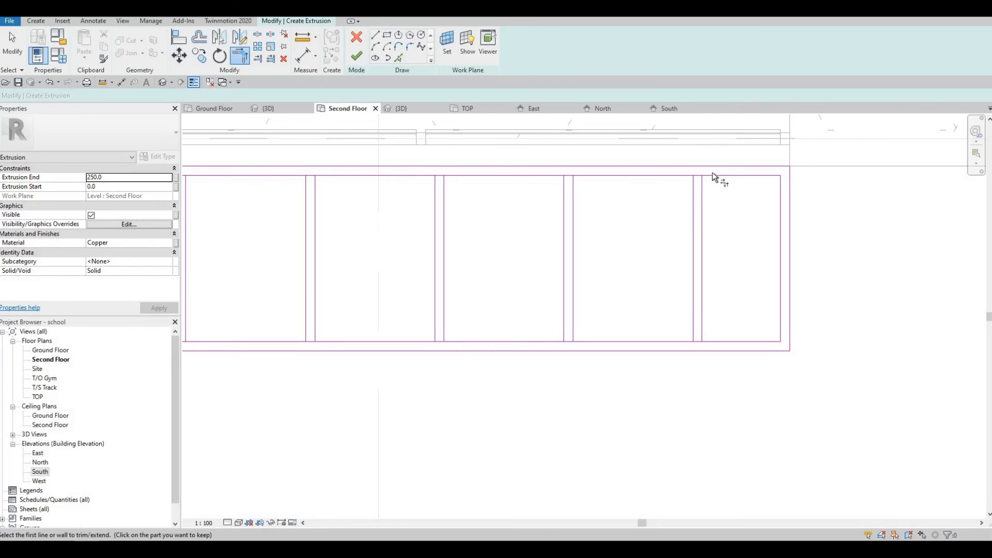
left_click(711, 190)
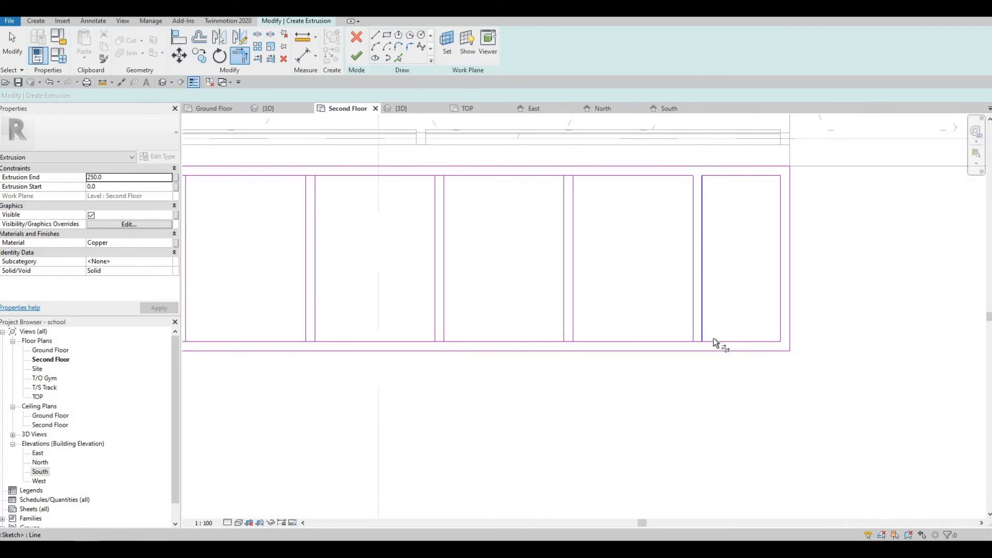
left_click(691, 341)
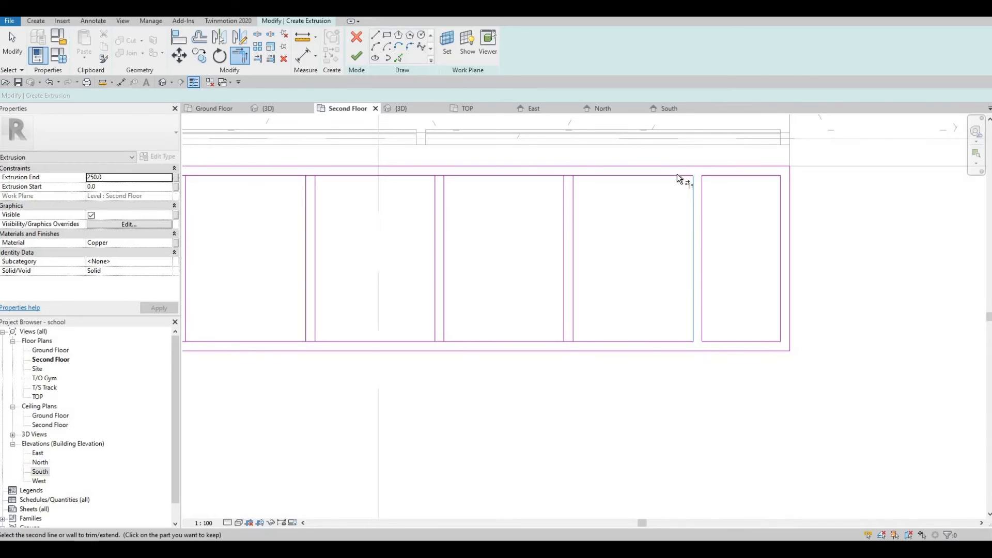
left_click(587, 176)
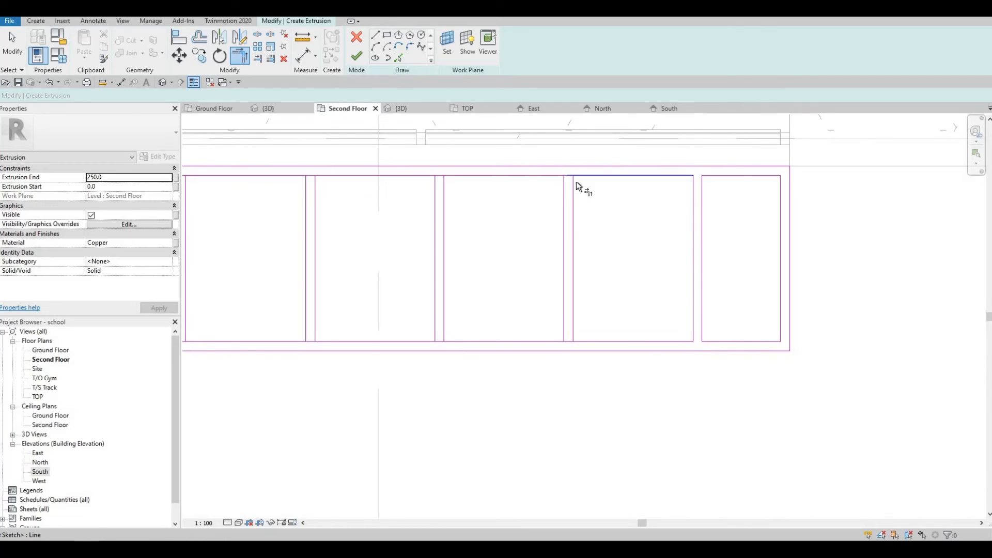
left_click(575, 313)
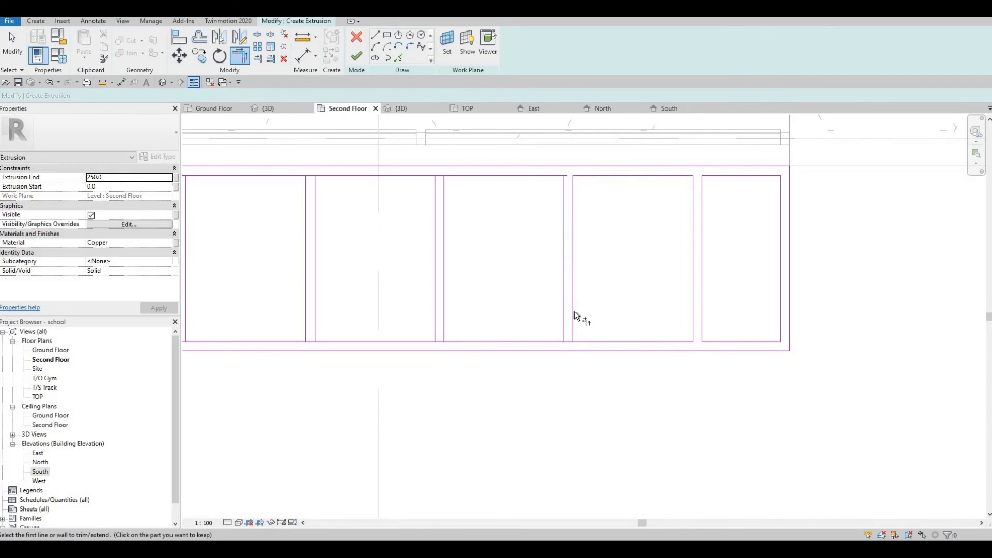
Step: Trim the corners of the third and fourth openings from the frame's right end into closed rectangles
left_click(551, 343)
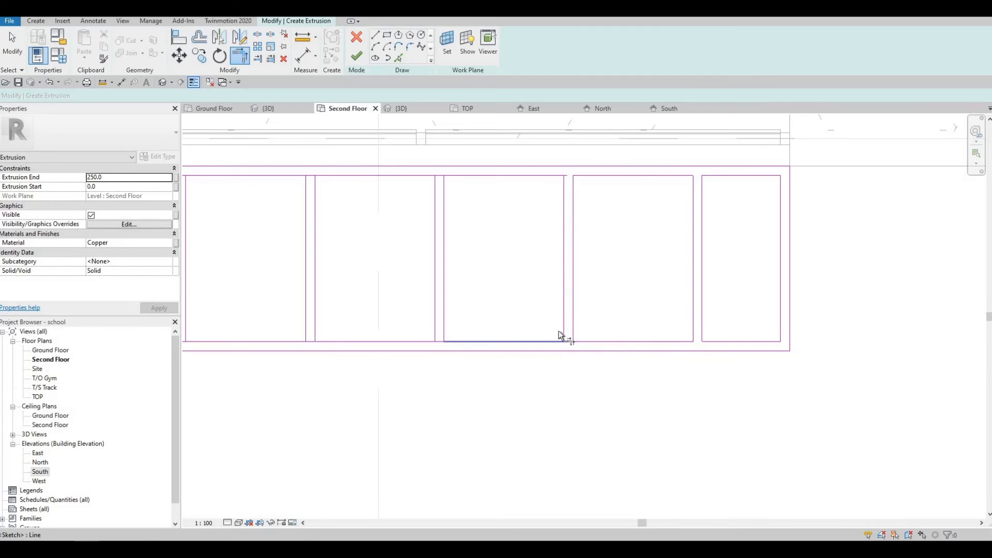
left_click(553, 176)
middle_click_drag(474, 199, 613, 185)
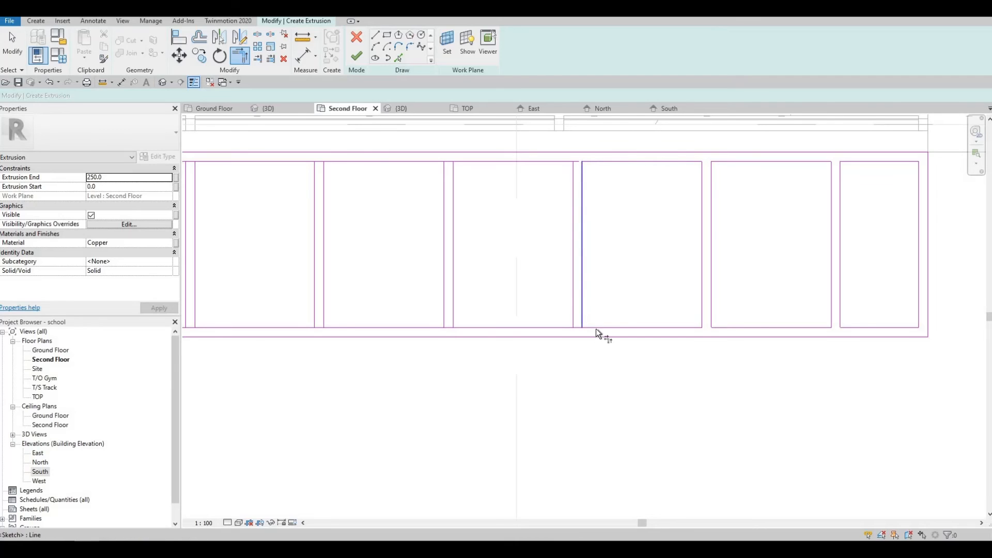
left_click(564, 326)
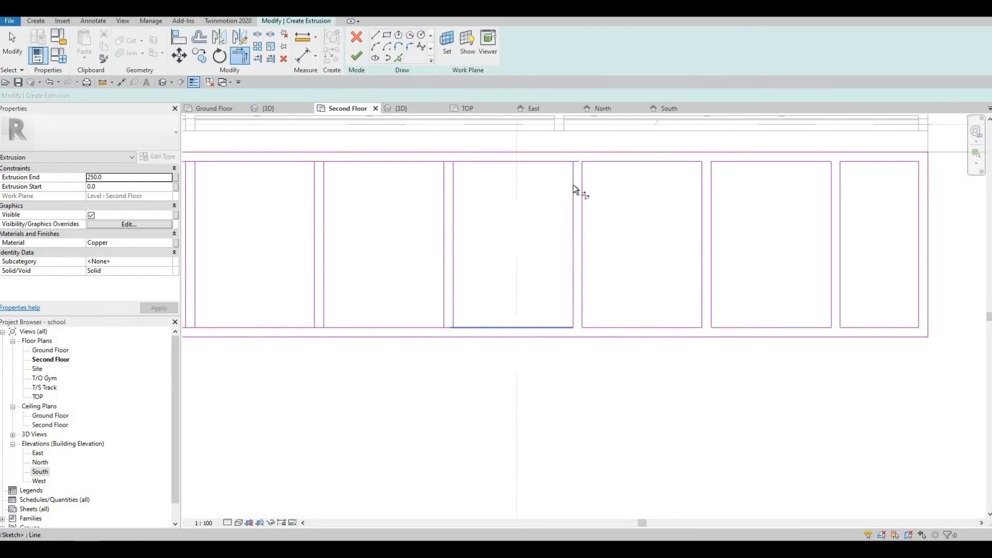
left_click(573, 186)
left_click(553, 160)
left_click(470, 160)
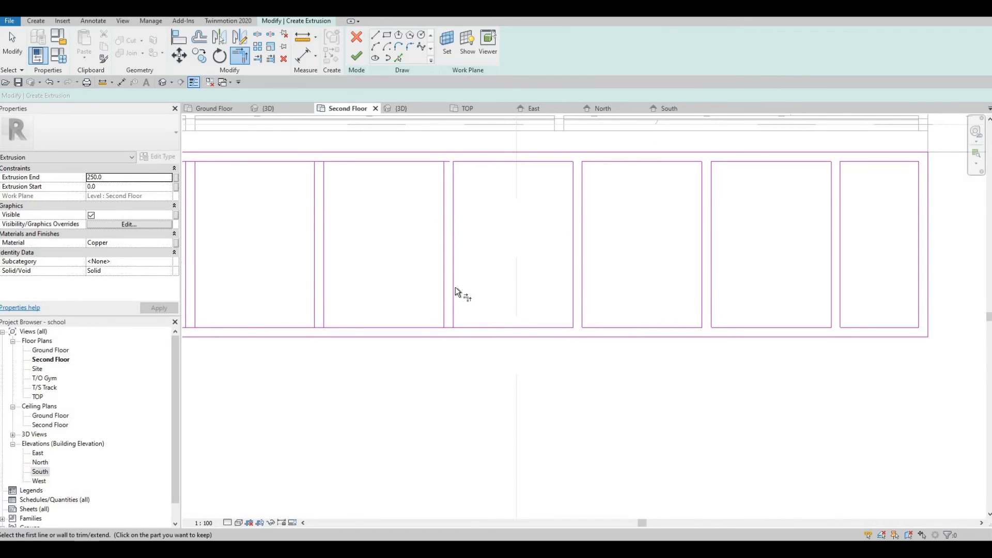
left_click(467, 327)
left_click(452, 306)
Step: Trim the inner frame lines and divider edges around the fifth opening from the right end into a closed rectangle
middle_click_drag(438, 327, 555, 309)
left_click(556, 309)
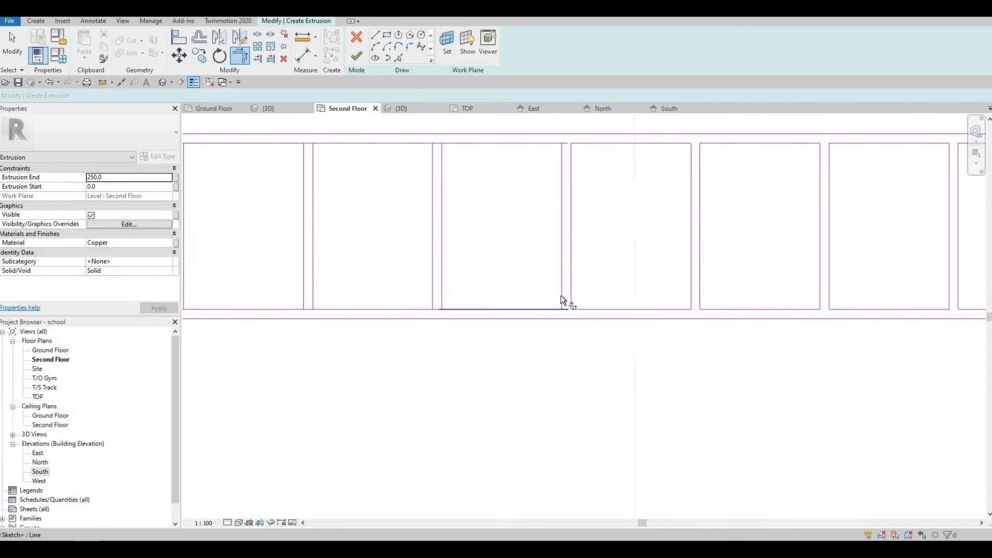
left_click(552, 147)
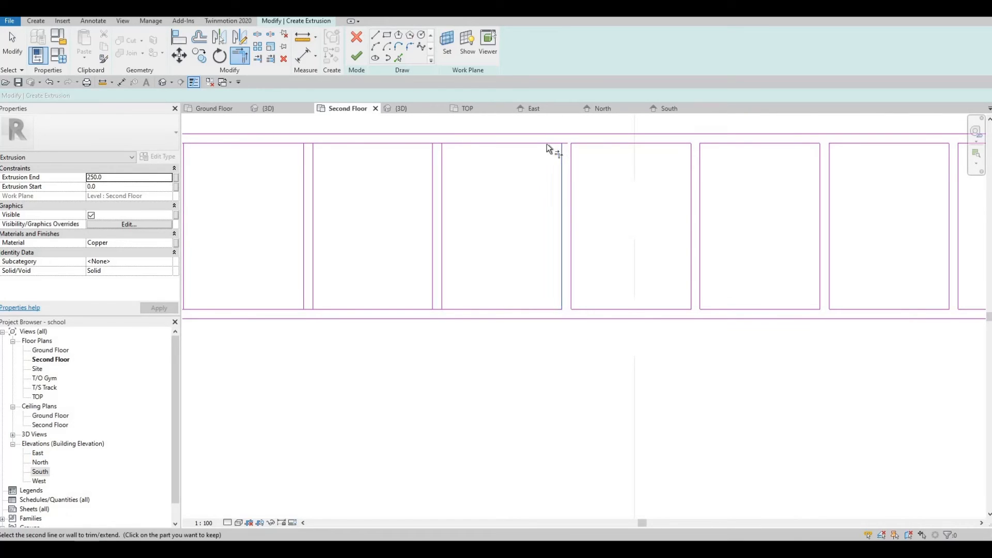
left_click(445, 160)
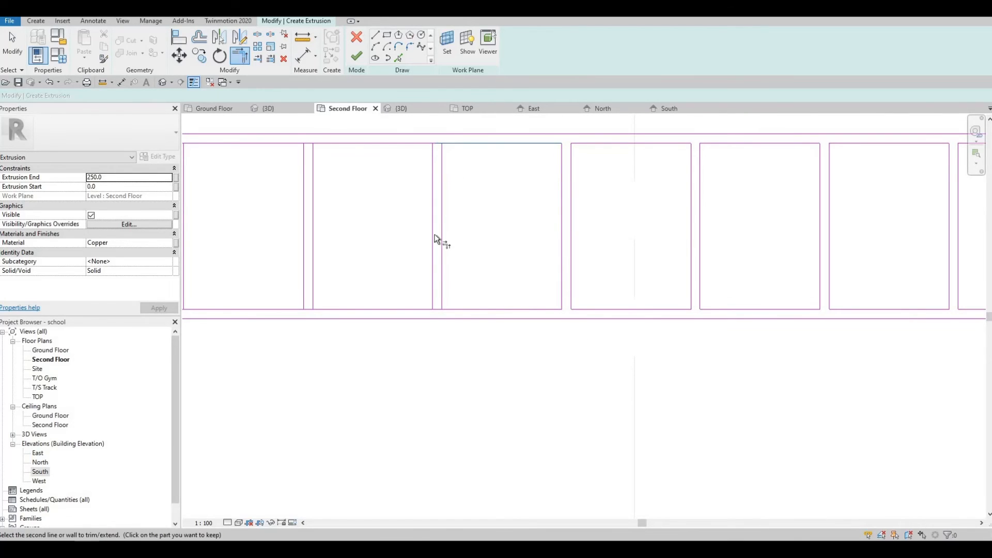
left_click(443, 306)
Step: Trim all four corners of the sixth opening from the frame's right end to close its rectangle
left_click(429, 309)
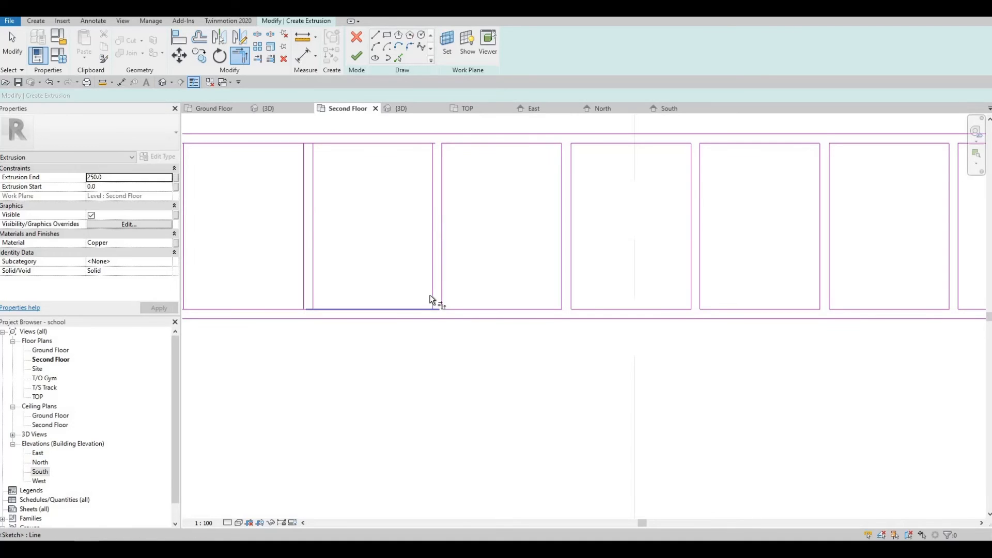
left_click(434, 166)
left_click(427, 151)
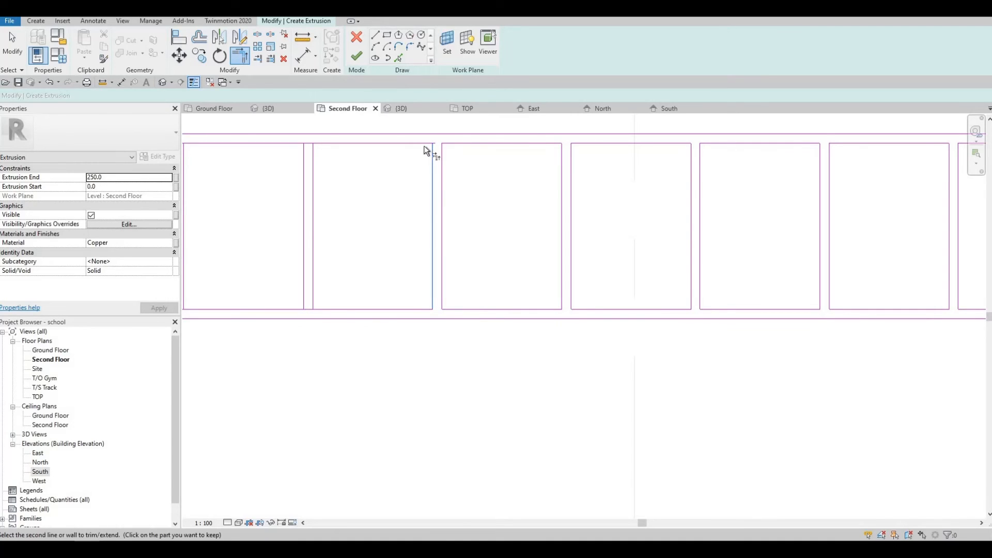
middle_click_drag(388, 155, 590, 165)
left_click(514, 181)
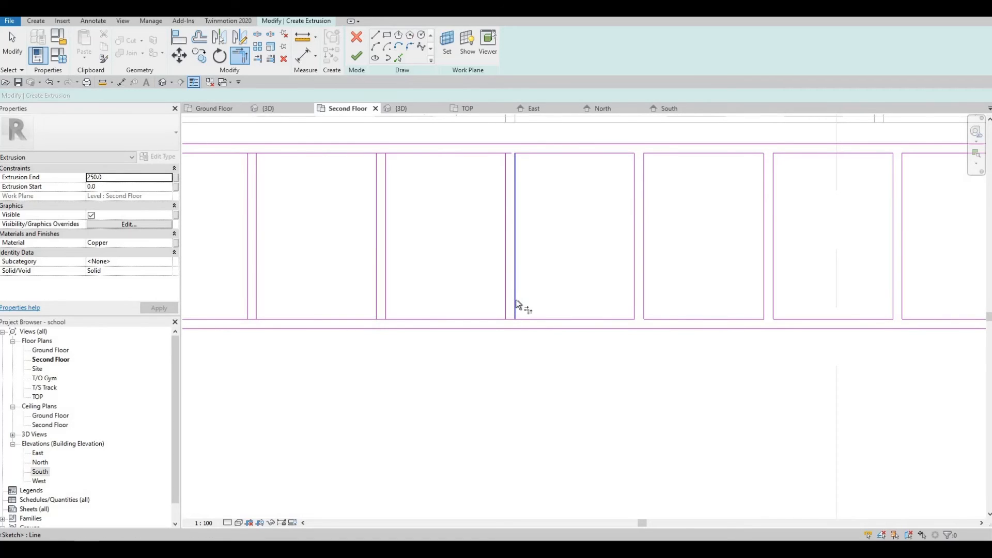
left_click(523, 318)
Step: Trim the corners of the seventh opening from the frame's right end to close its rectangle
left_click(505, 305)
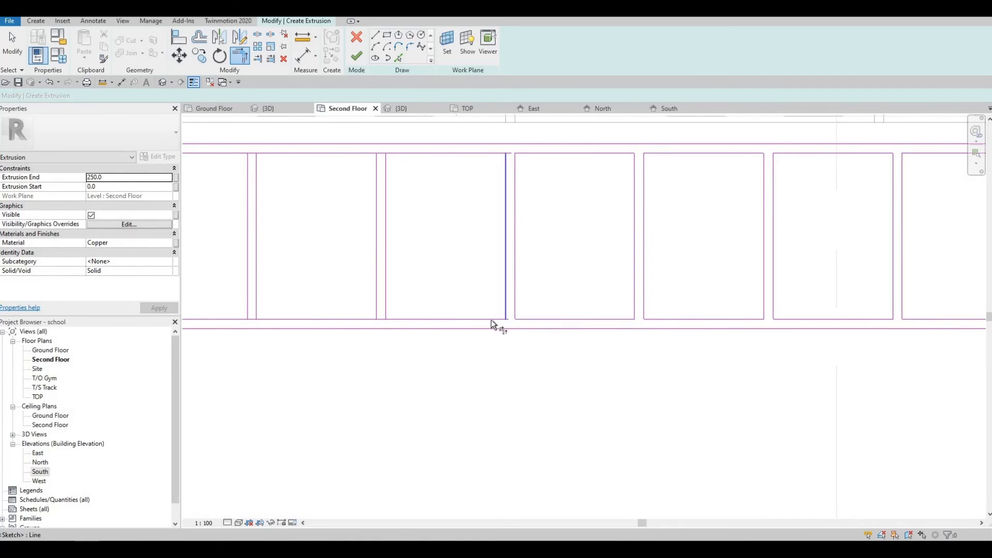
left_click(504, 154)
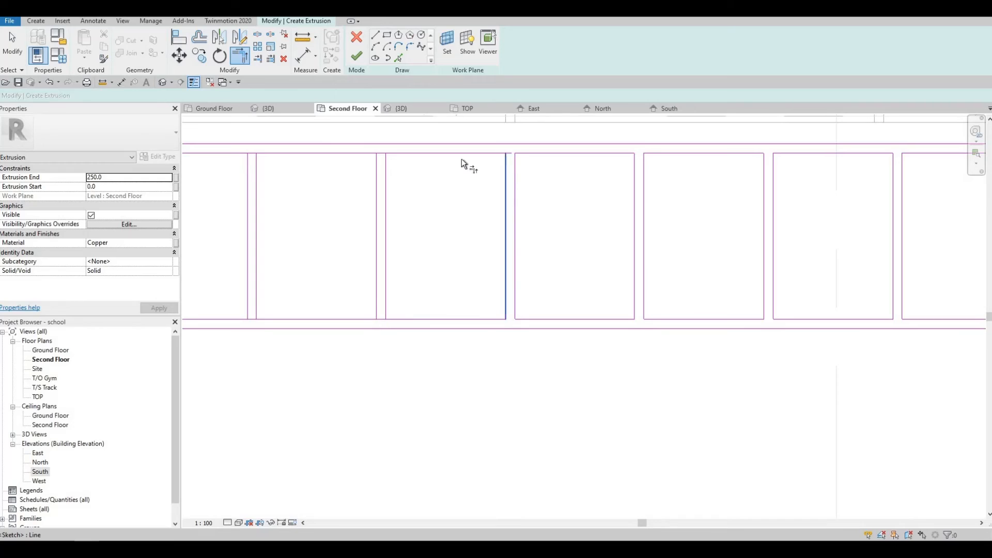
mouse_move(487, 165)
middle_mouse_down()
mouse_move(508, 169)
mouse_move(481, 160)
middle_mouse_up()
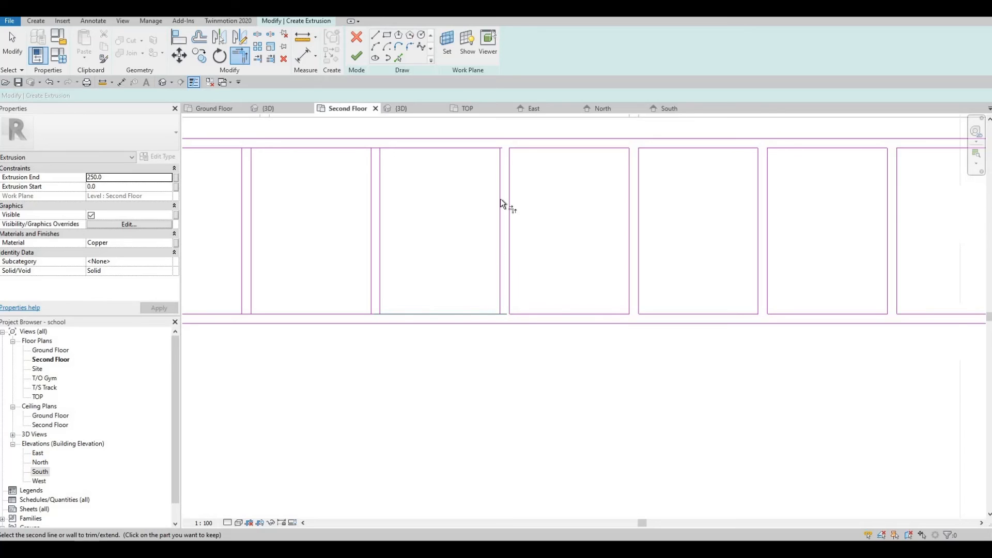
left_click(476, 148)
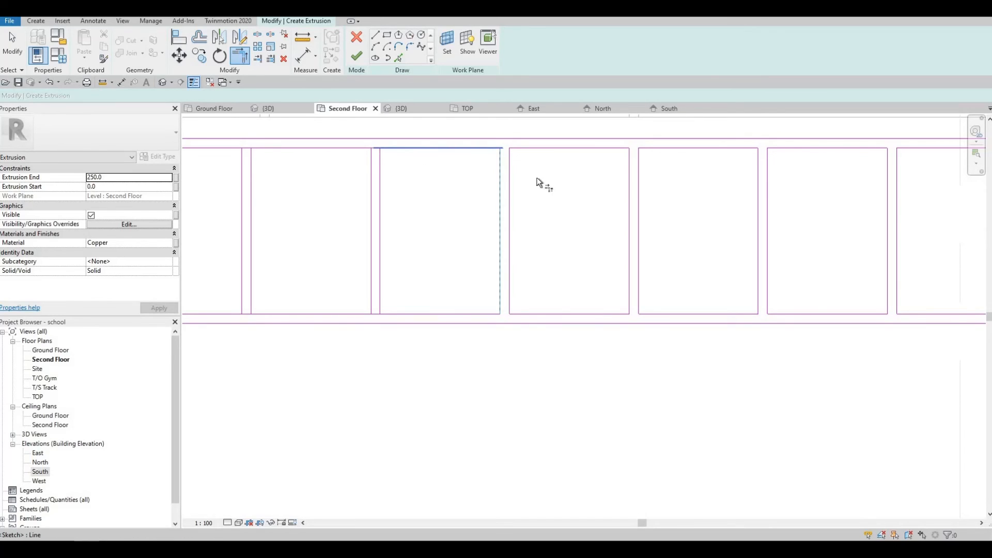
middle_click_drag(492, 159, 604, 161)
left_click(493, 158)
left_click(499, 150)
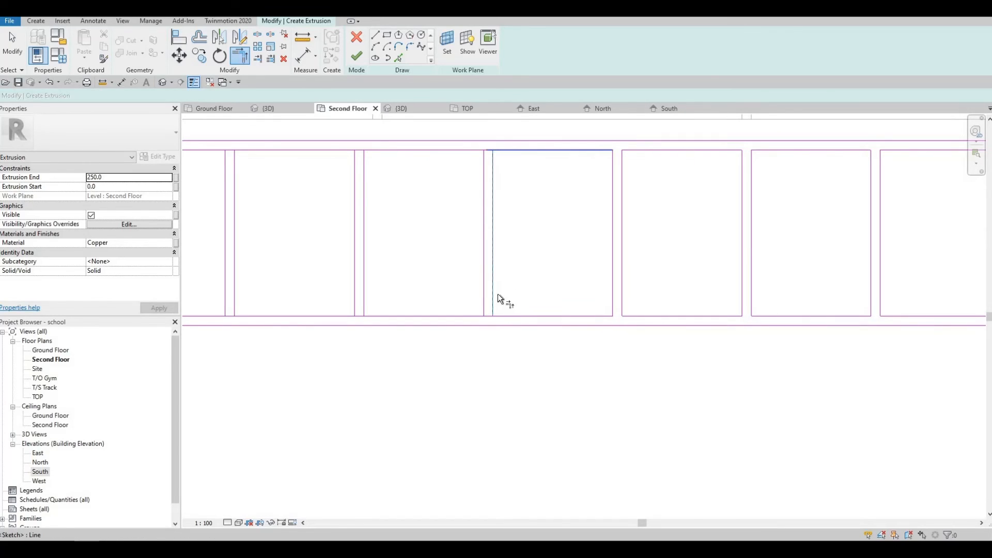
Step: Trim the inner frame lines to the divider edges around the eighth opening from the right end, closing its rectangle
left_click(476, 312)
left_click(475, 171)
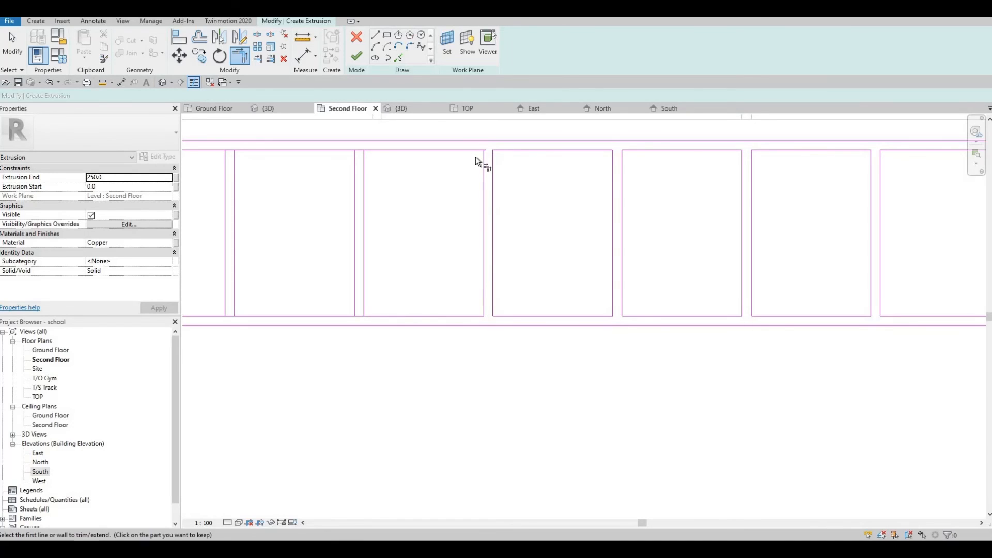
left_click(481, 159)
left_click(485, 188)
middle_click_drag(413, 167, 543, 171)
left_click(503, 152)
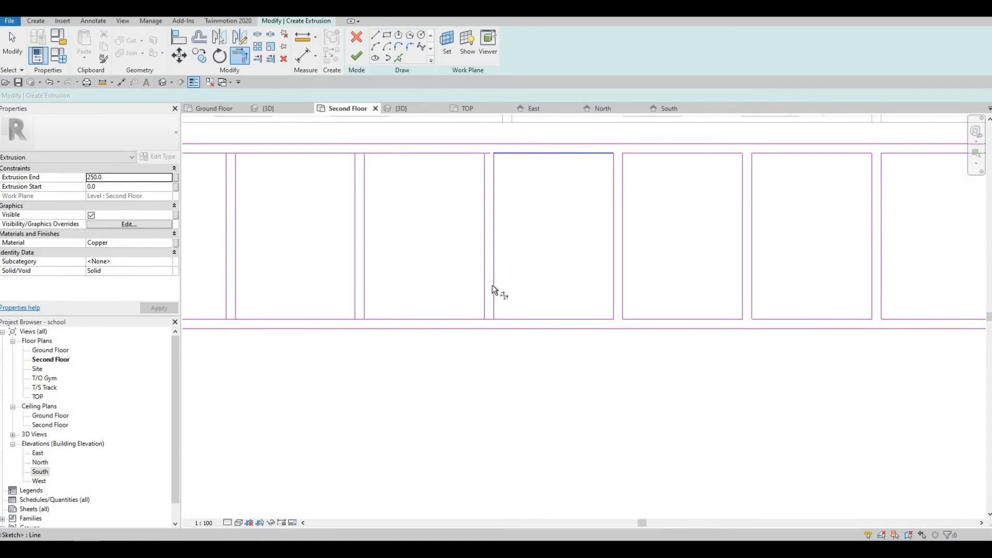
left_click(492, 284)
left_click(495, 316)
left_click(508, 317)
Step: Trim all corners of the ninth opening from the frame's right end into a closed rectangle
left_click(475, 316)
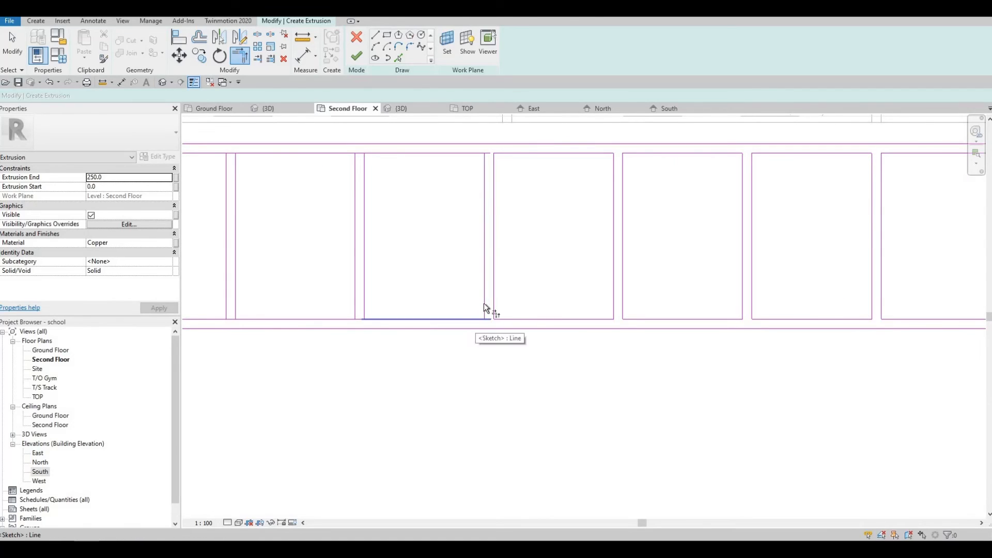
left_click(484, 303)
left_click(480, 162)
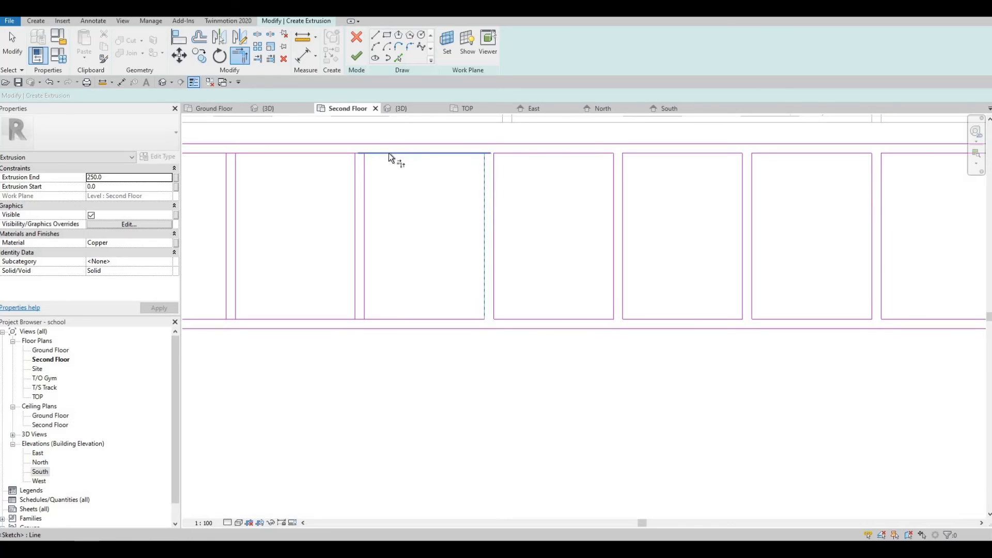
left_click(368, 169)
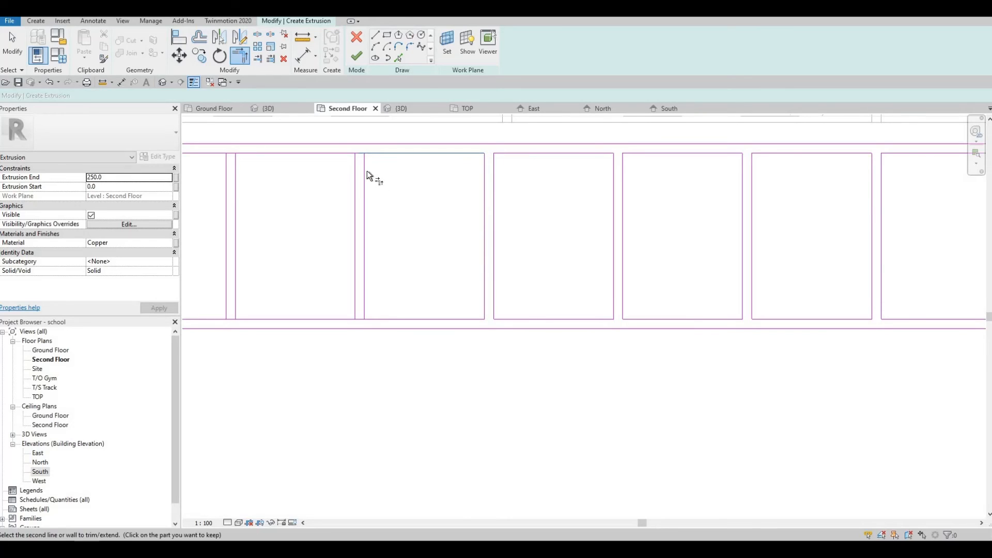
left_click(379, 316)
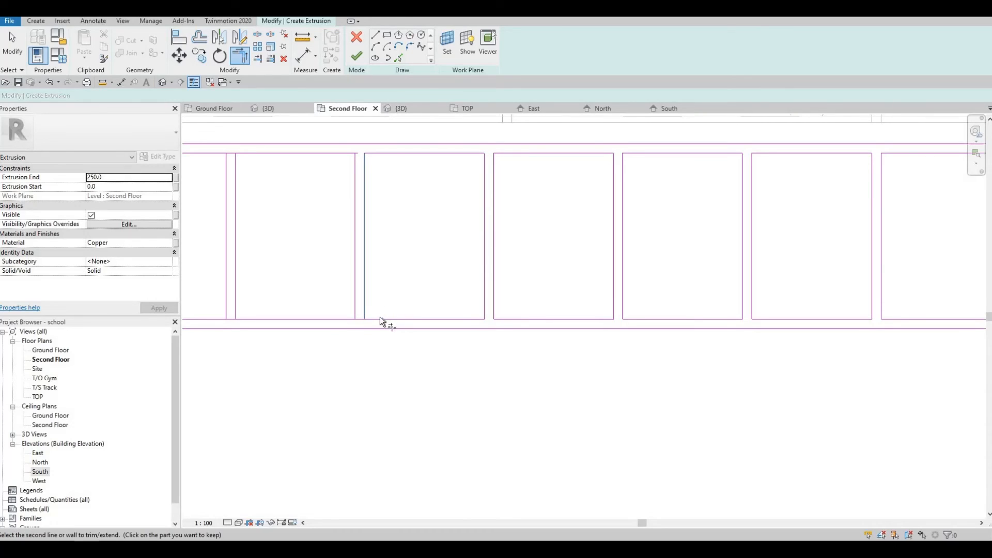
Step: Trim the frame lines and divider edges of the tenth opening from the right end into a closed rectangle
left_click(353, 301)
middle_click_drag(335, 154, 507, 160)
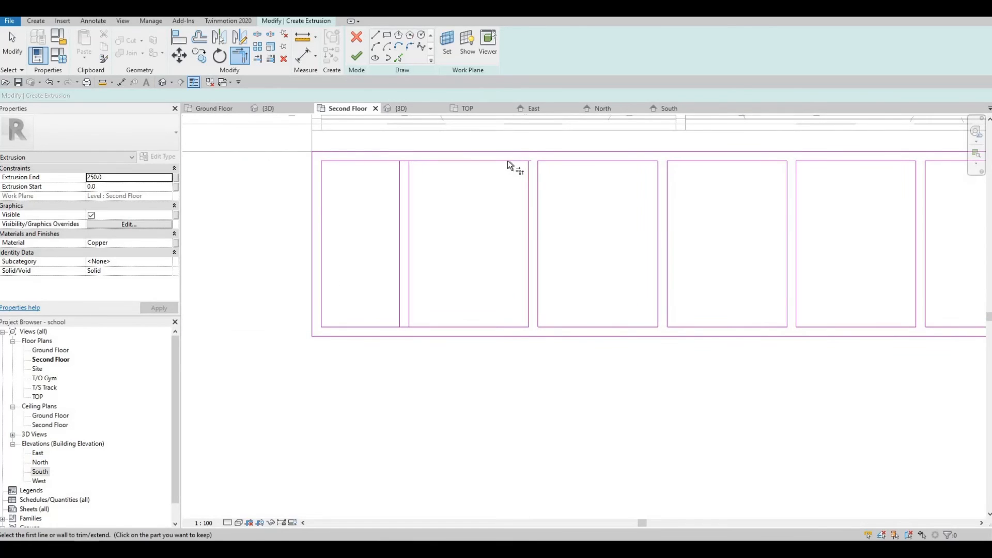
left_click(507, 161)
left_click(528, 176)
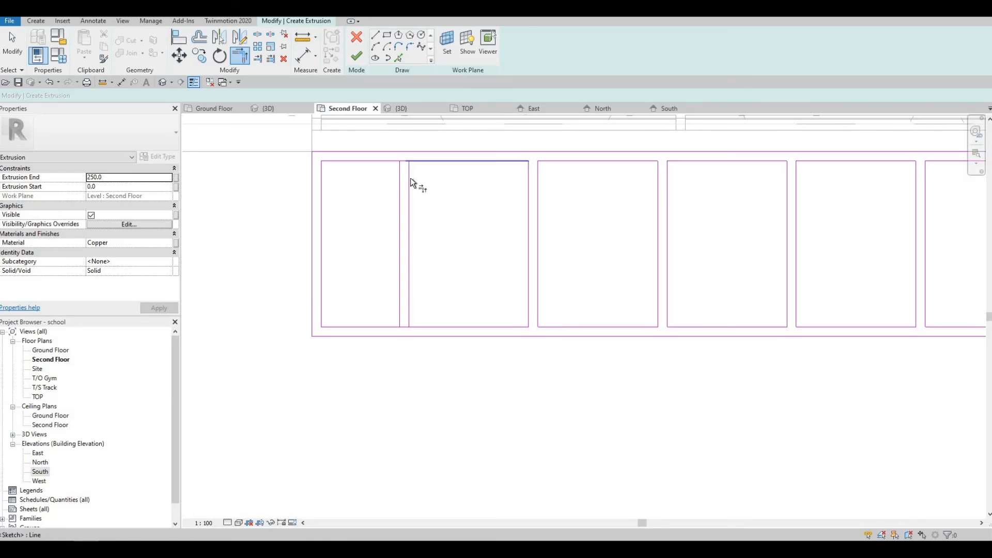
left_click(408, 270)
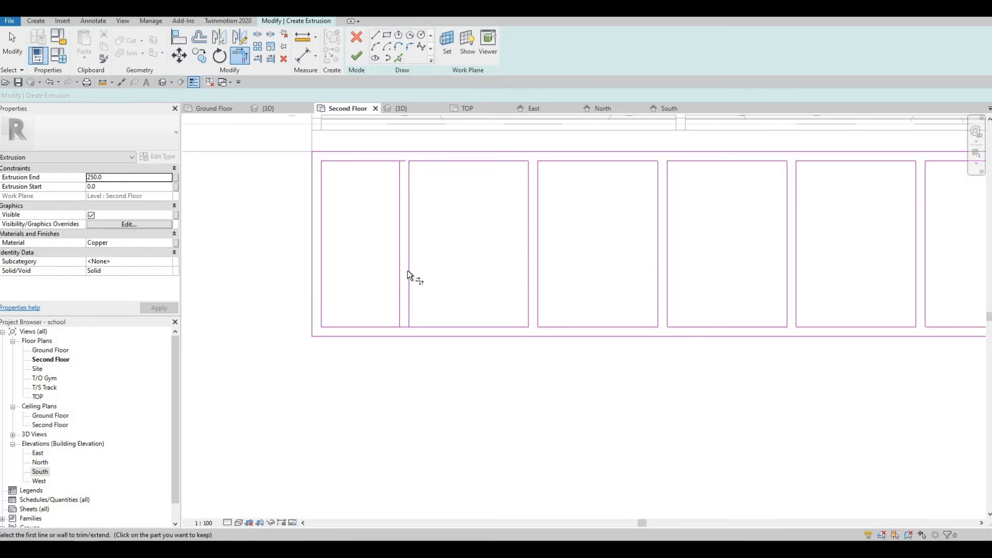
left_click(419, 326)
Step: Trim the two open corners of the narrow opening at the frame's left end and finish the extrusion sketch
left_click(400, 314)
left_click(383, 328)
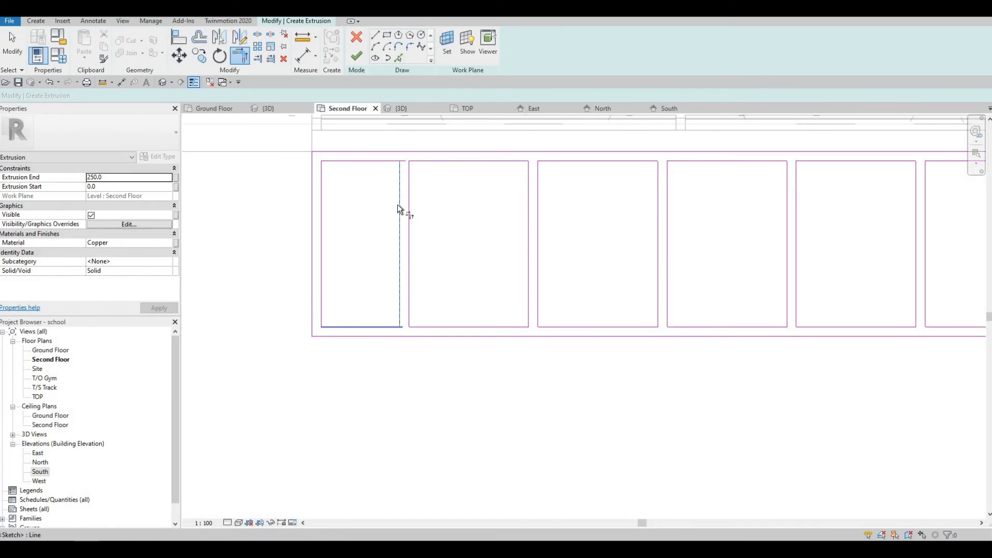
left_click(394, 166)
left_click(389, 162)
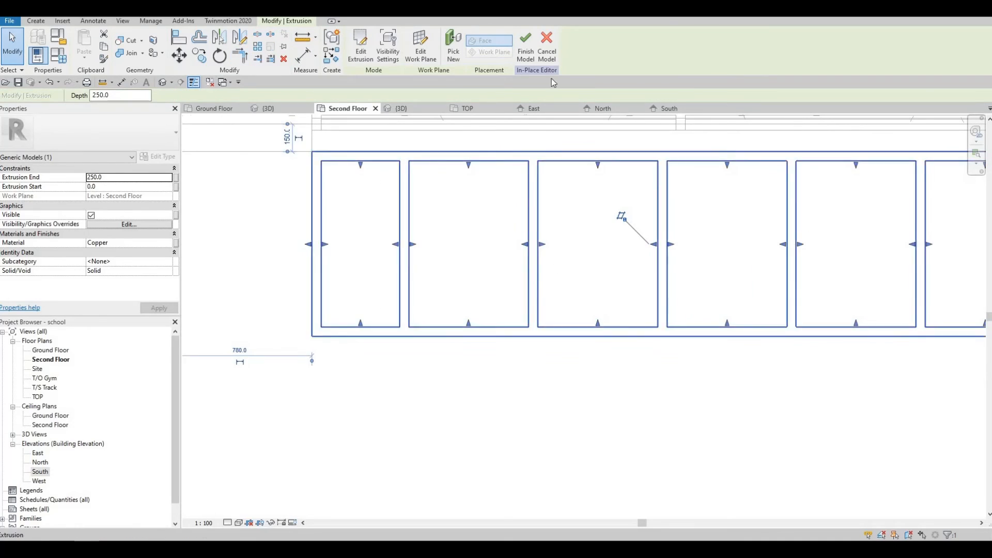
scroll(443, 226, "down", 2)
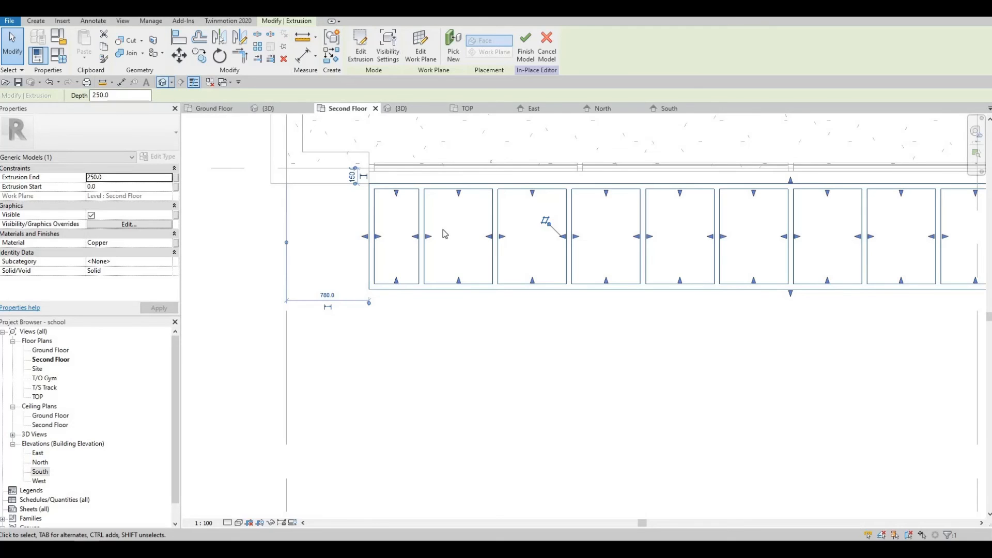
Step: In the 3D view, move the frame extrusion between the two window tiers, ending at about 2371 mm and starting at about 2176 mm
key("ctrl+Tab")
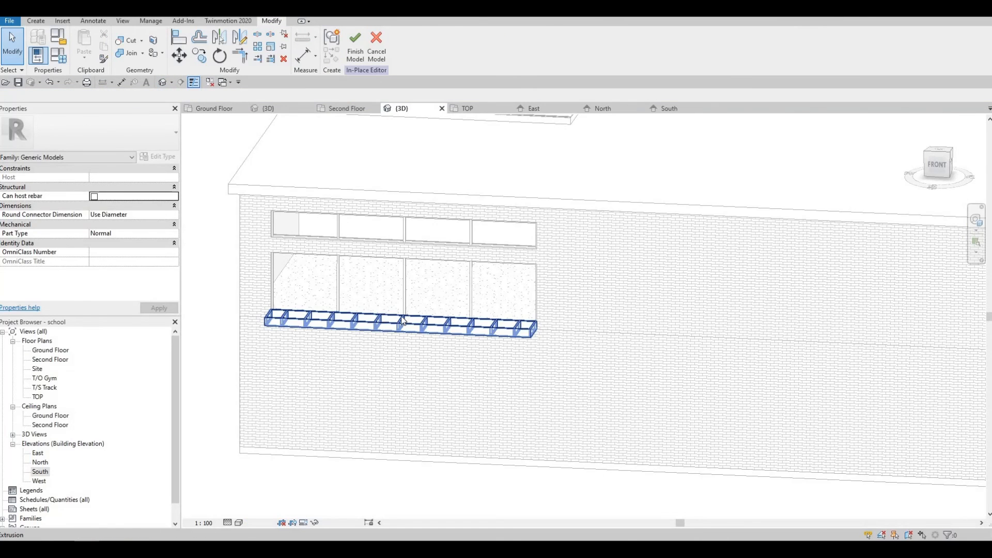
left_click(402, 322)
scroll(395, 322, "up", 3)
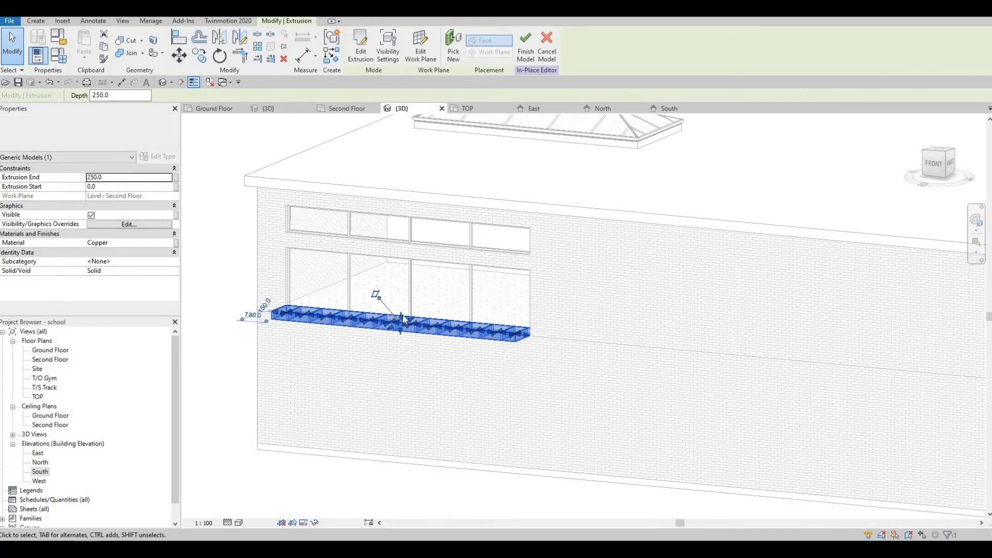
left_click_drag(401, 314, 401, 343)
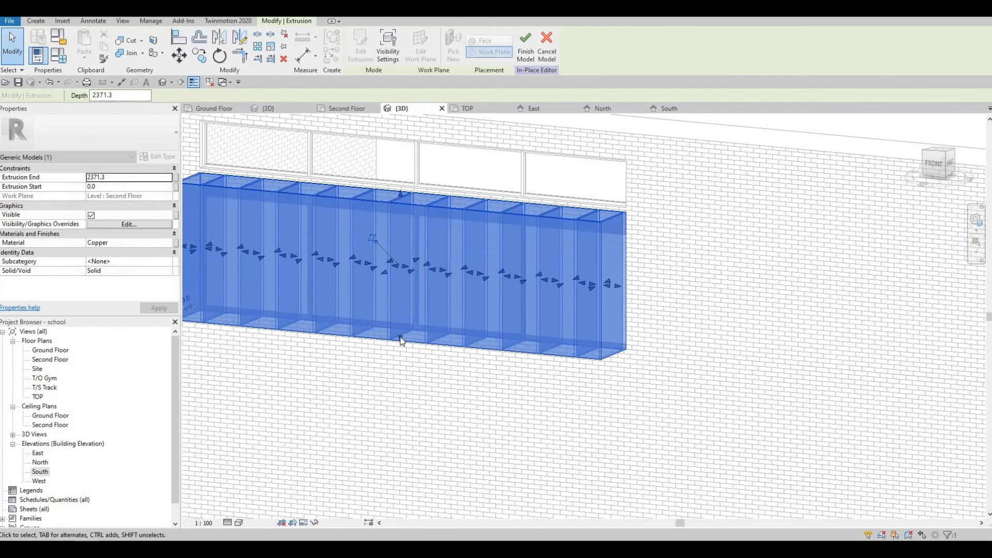
left_click_drag(421, 213, 420, 211)
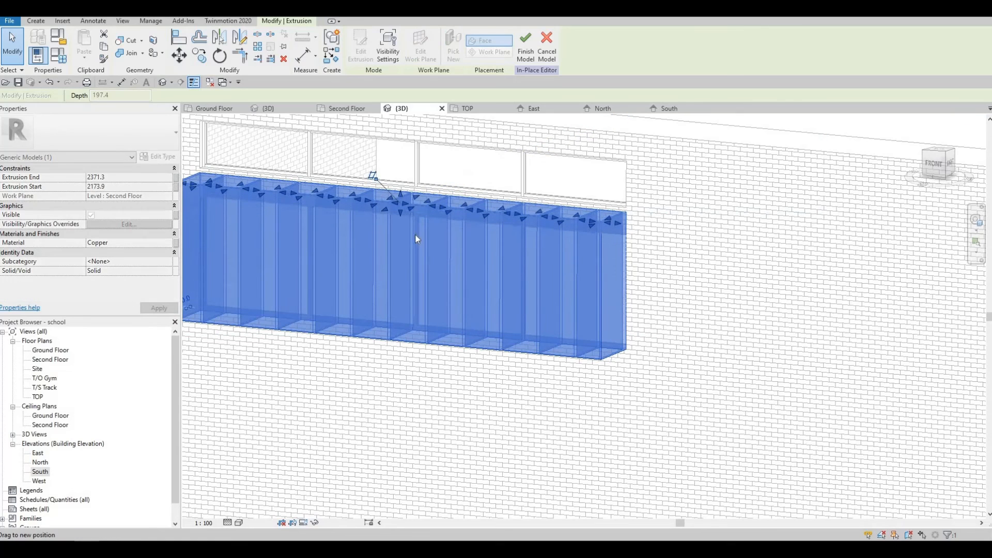
middle_click_drag(479, 258, 399, 213, "shift")
left_click_drag(399, 213, 398, 196)
left_click(398, 245)
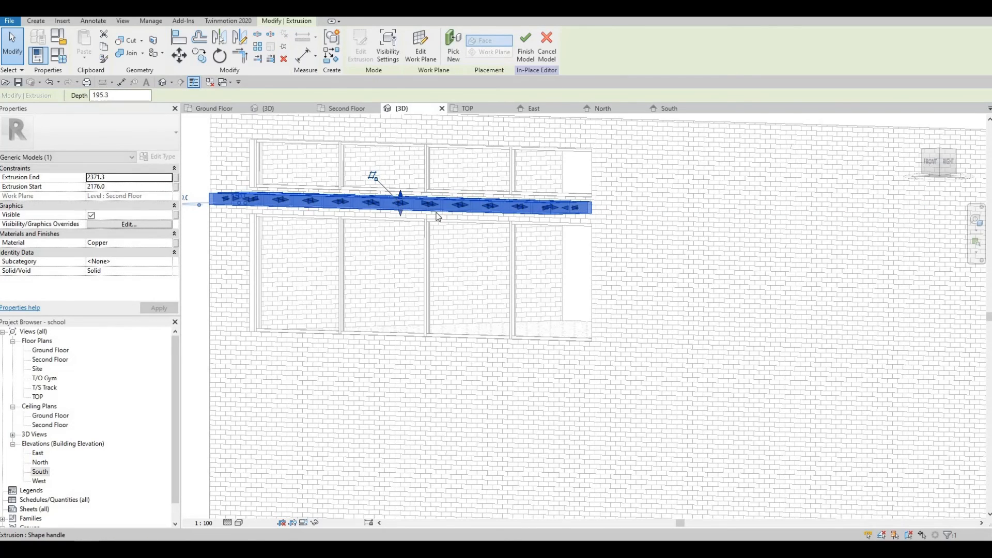
mouse_move(398, 246)
middle_mouse_down("shift")
mouse_move(386, 160)
mouse_move(497, 205)
mouse_move(591, 159)
mouse_move(354, 191)
mouse_move(348, 261)
mouse_move(383, 341)
mouse_move(504, 392)
mouse_move(560, 378)
mouse_move(628, 274)
mouse_move(690, 259)
mouse_move(491, 288)
mouse_move(387, 277)
mouse_move(401, 234)
middle_mouse_up("shift")
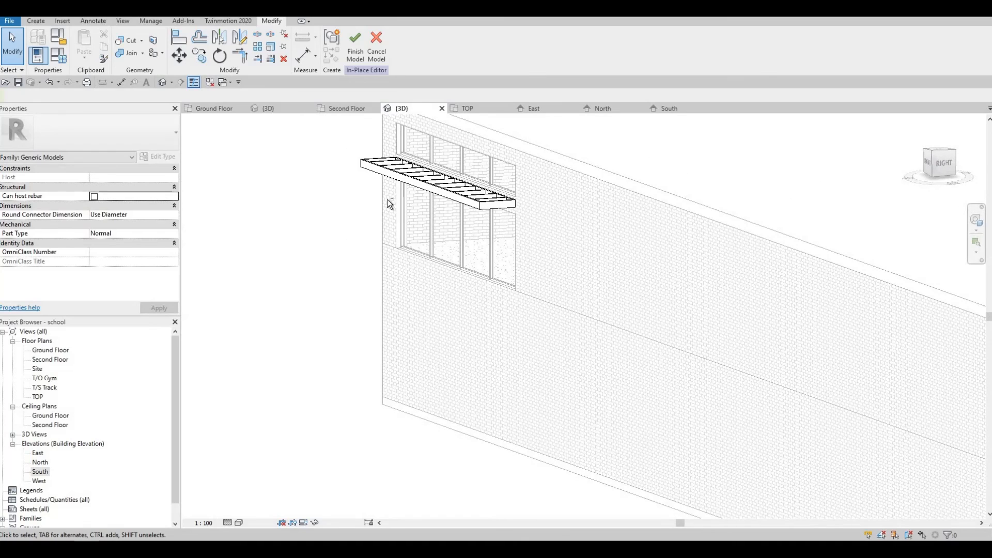
Step: Thin the projection frame by raising its extrusion start to about 2301 mm, and finish the in-place model
middle_click_drag(418, 176, 437, 178, "shift")
left_click(440, 177)
scroll(463, 196, "up", 3)
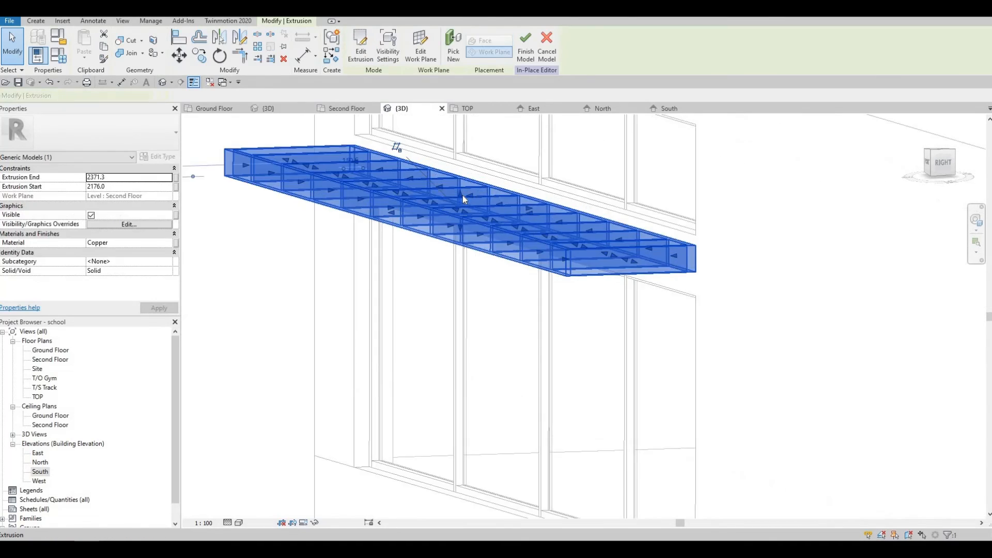
left_click(462, 217)
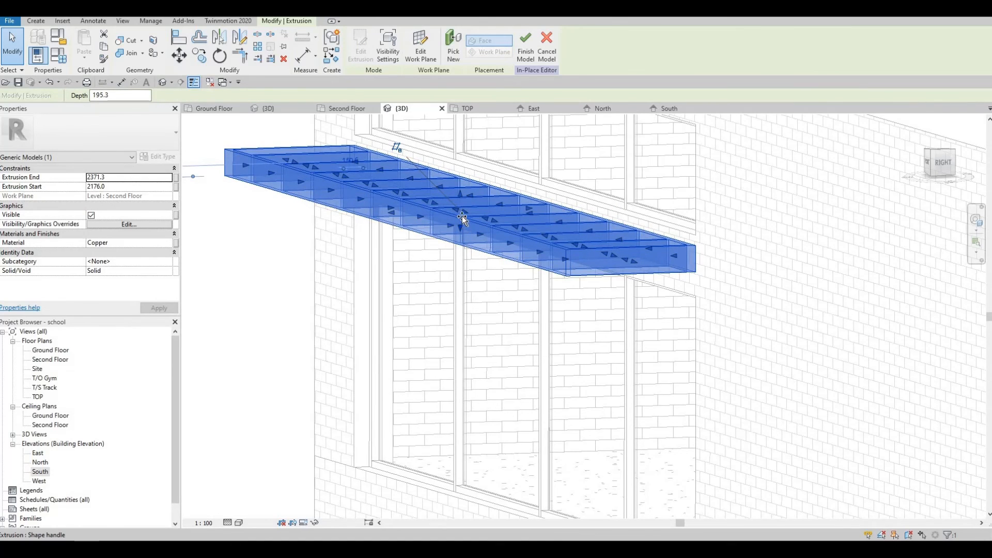
left_click_drag(461, 217, 474, 237)
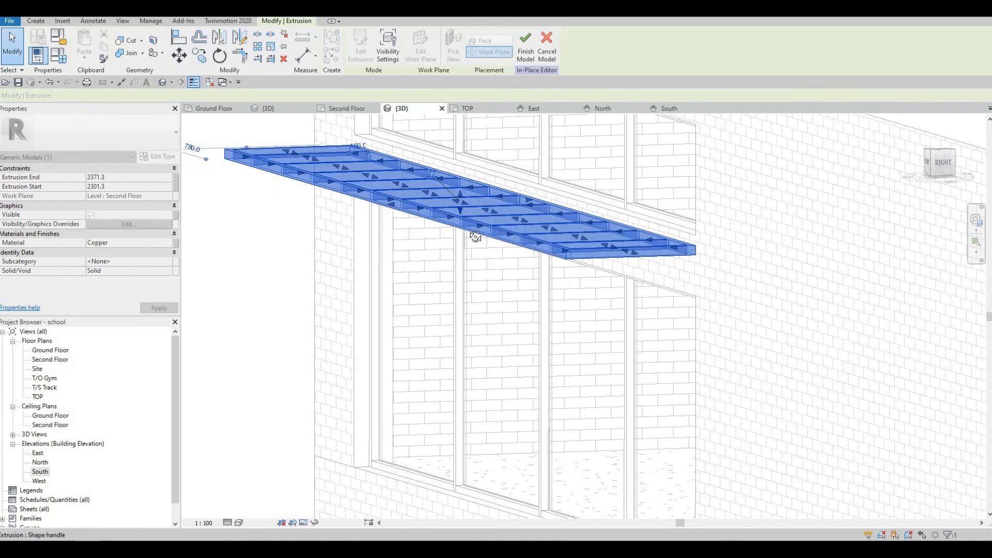
middle_click_drag(475, 237, 336, 252, "shift")
key("Escape")
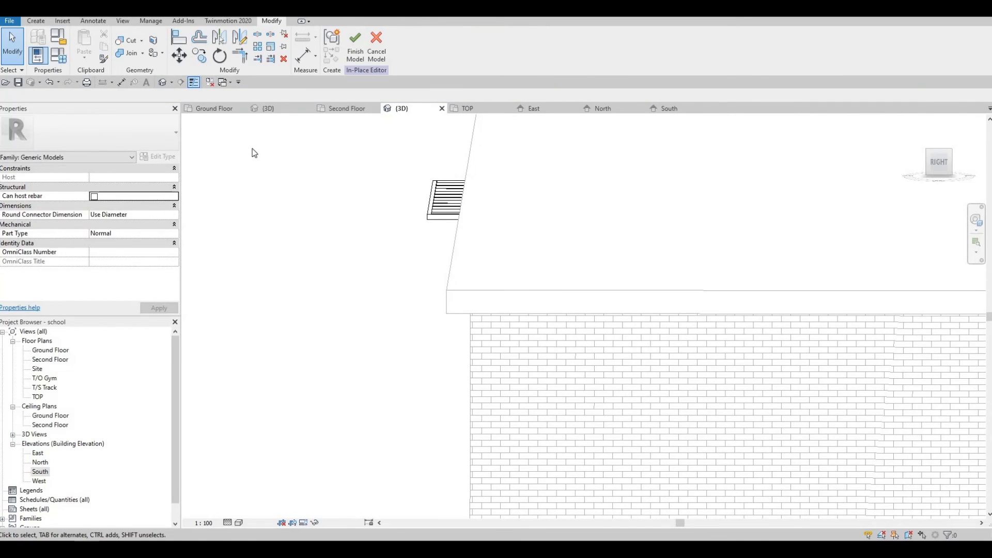
left_click(354, 45)
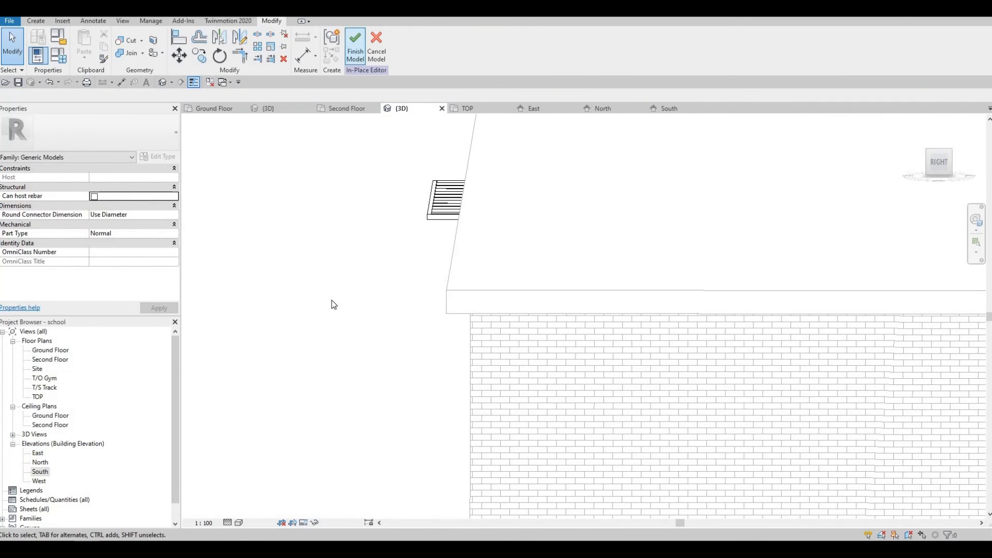
Step: In the Second Floor plan, combine the classroom's curtain wall window elements into a model group with the default name
middle_click_drag(459, 281, 391, 317, "shift")
scroll(391, 330, "down", 3)
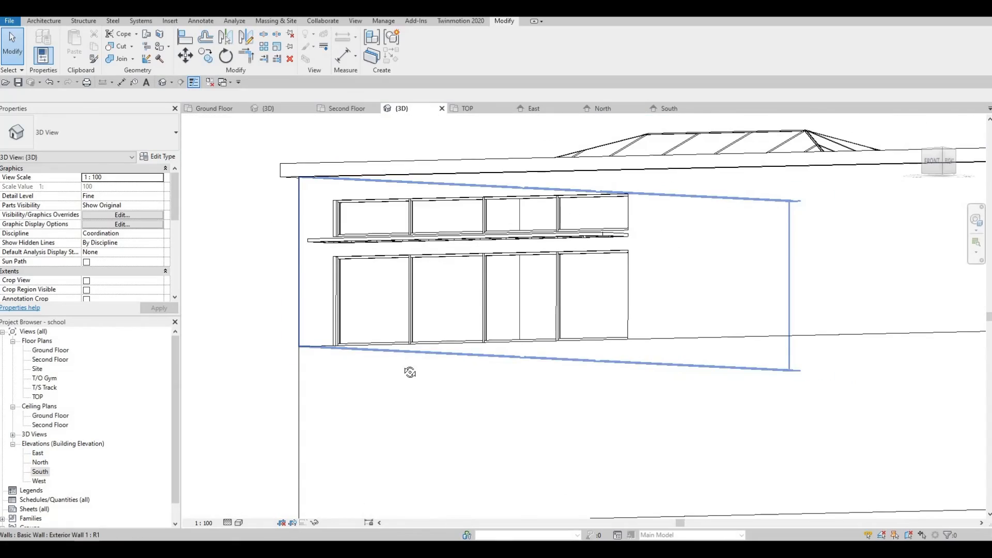
middle_click_drag(325, 215, 361, 341, "shift")
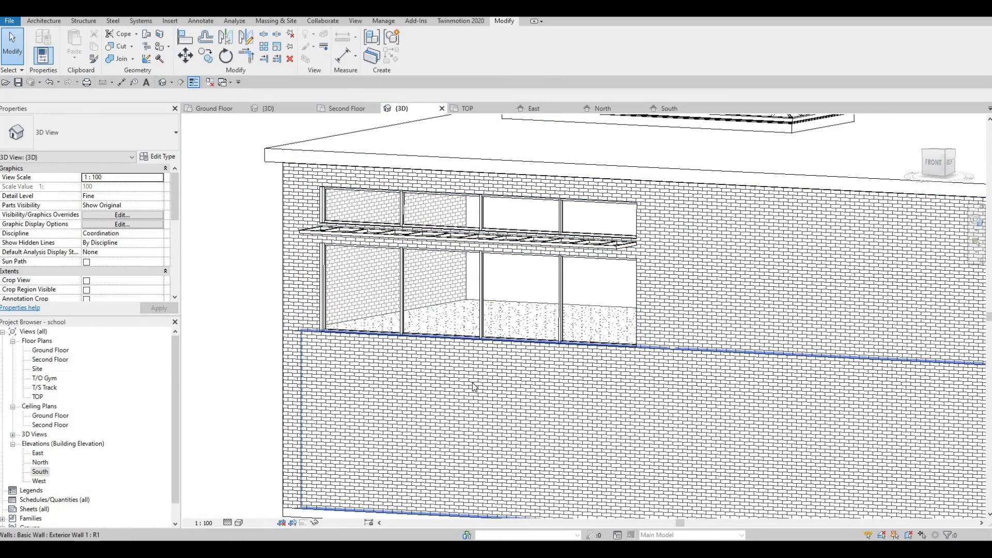
middle_click_drag(473, 383, 479, 345)
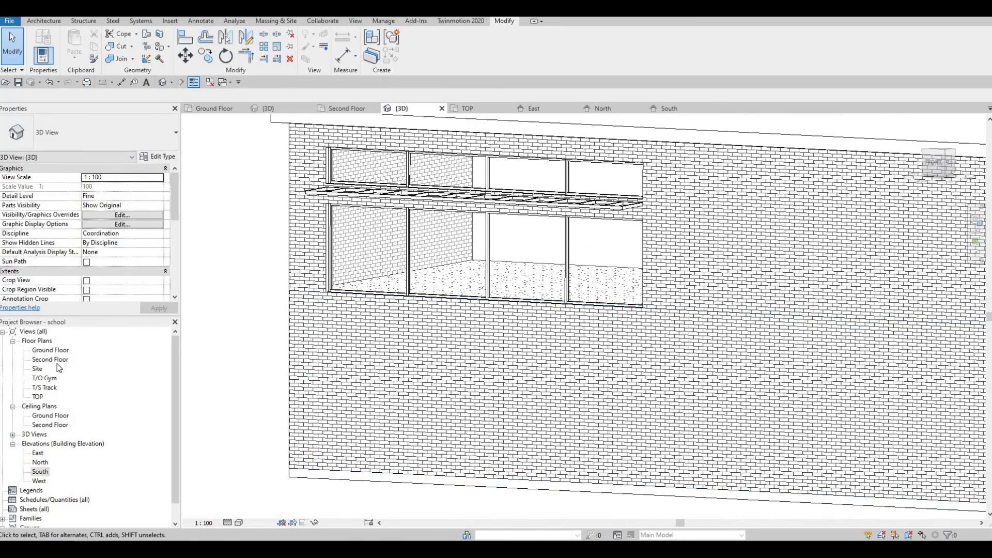
scroll(294, 322, "down", 2)
middle_click_drag(315, 193, 279, 234)
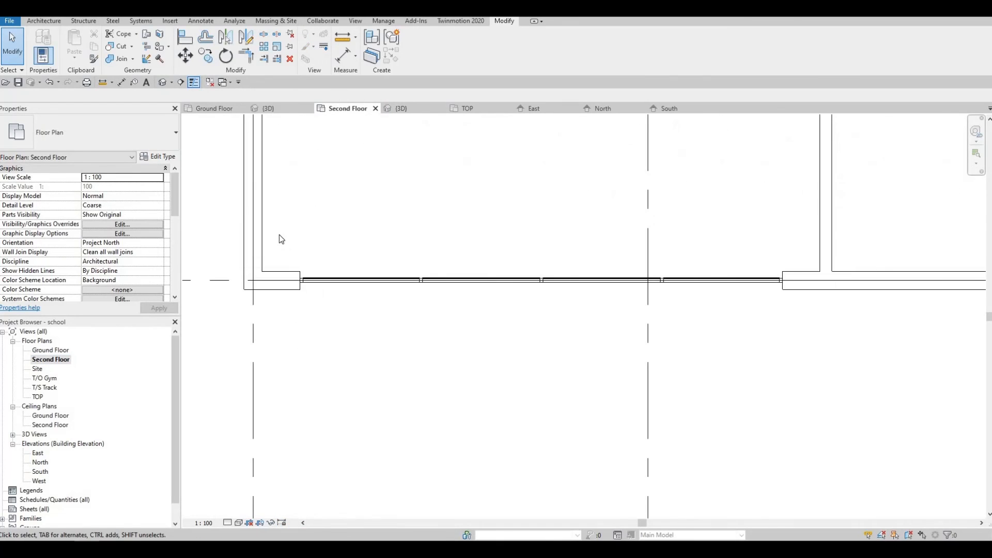
left_click_drag(278, 234, 804, 399)
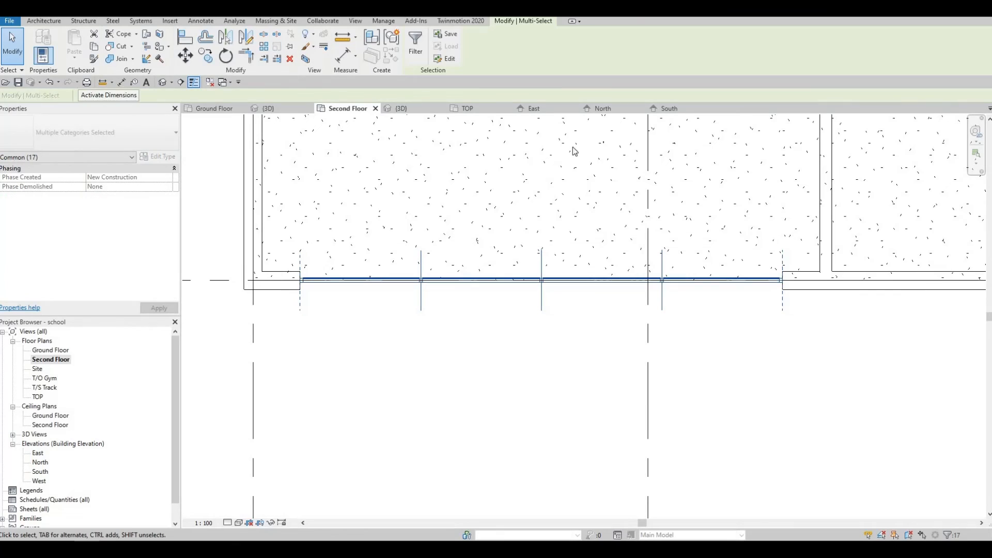
left_click(391, 38)
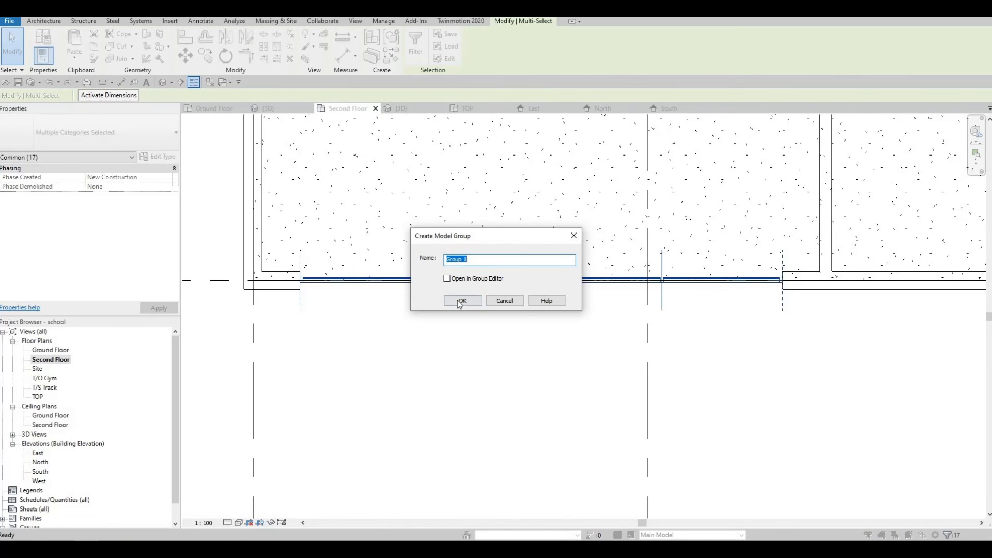
left_click(461, 300)
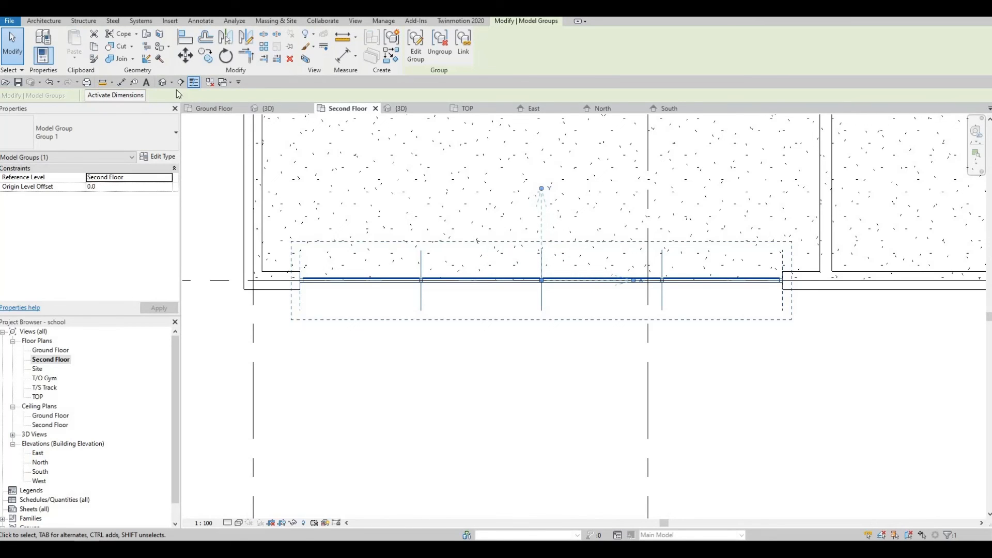
Step: Check the extent of the grouped two-tier classroom window in the 3D view
key("ctrl+Tab")
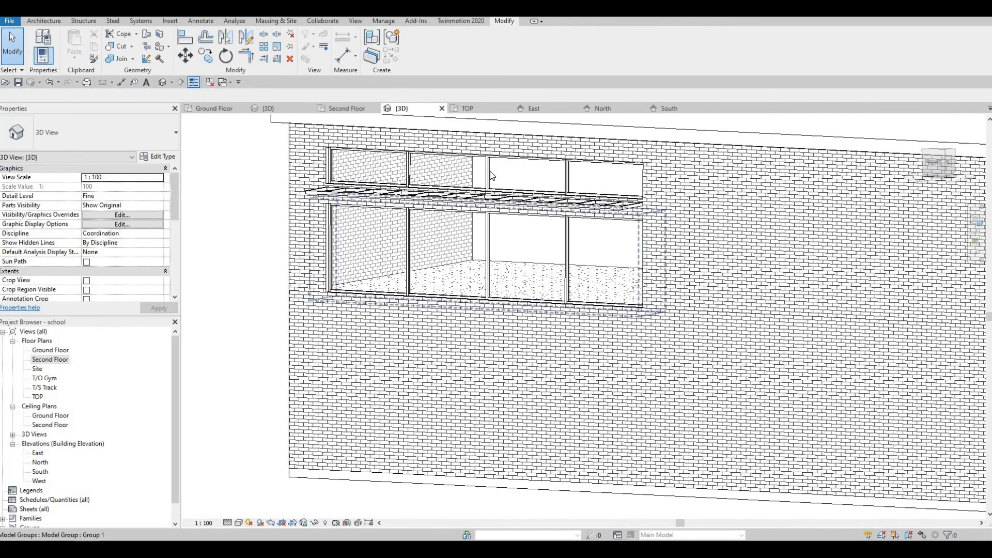
left_click(472, 178)
key("Escape")
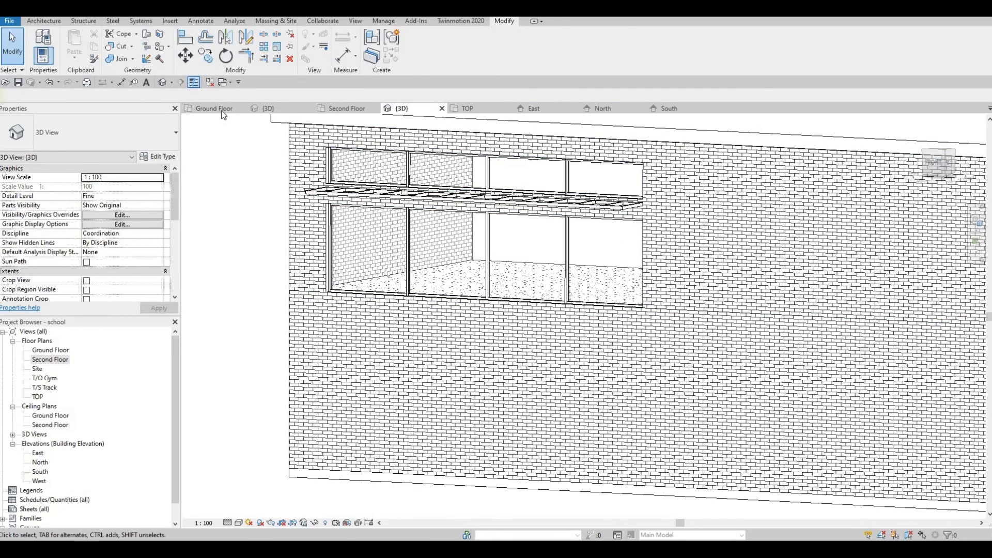
Step: In the Second Floor plan, select the window group at classroom 53 and examine the exterior wall along the neighbouring Junior 4-6 classrooms and Science Lab
left_click(348, 109)
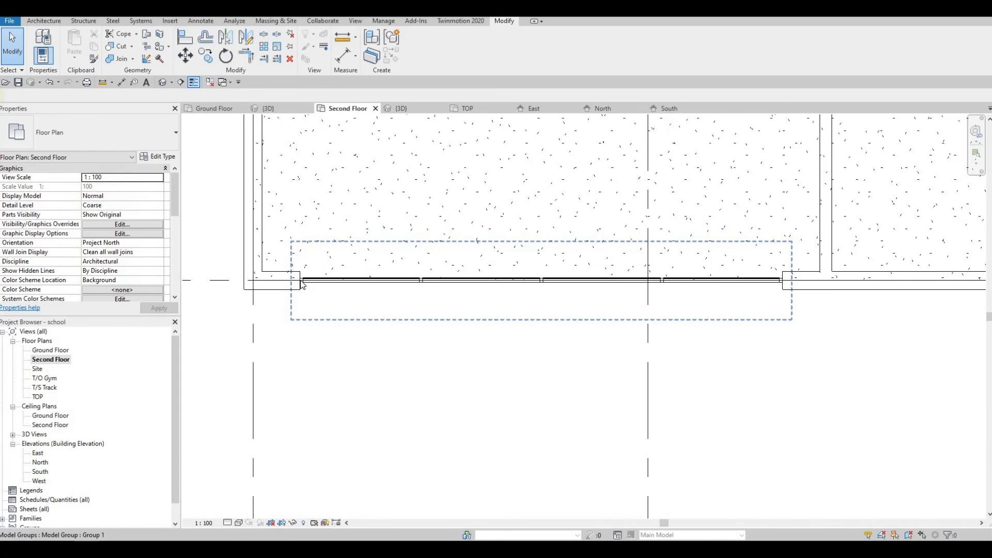
left_click(302, 285)
scroll(588, 257, "down", 2)
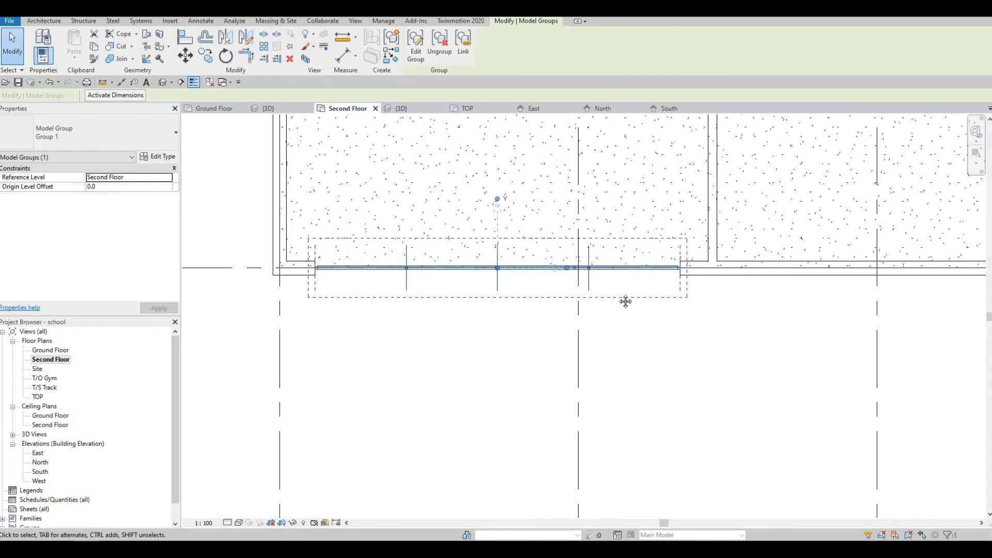
middle_click_drag(319, 268, 286, 265)
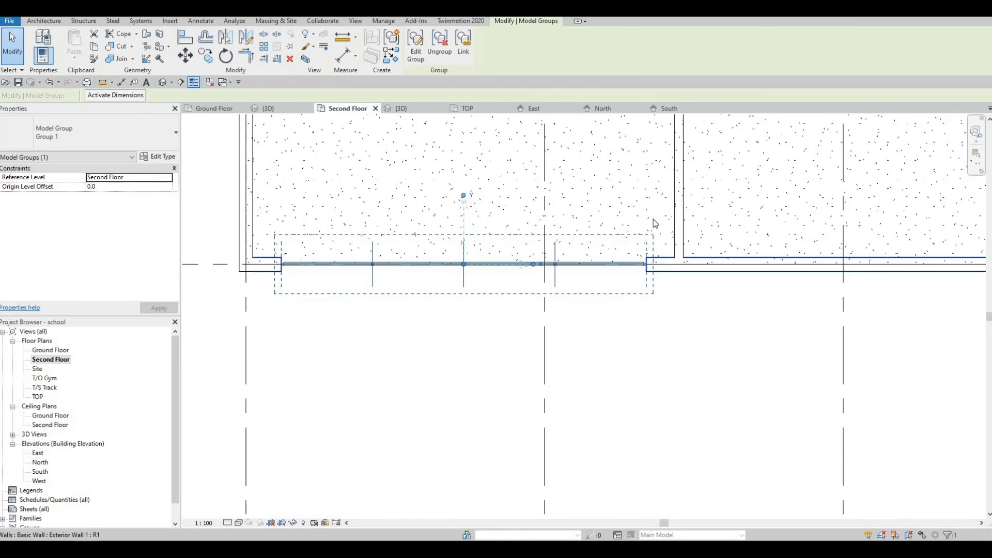
scroll(653, 219, "down", 2)
middle_click_drag(630, 295, 520, 254)
scroll(684, 234, "down", 2)
middle_click_drag(684, 234, 525, 270)
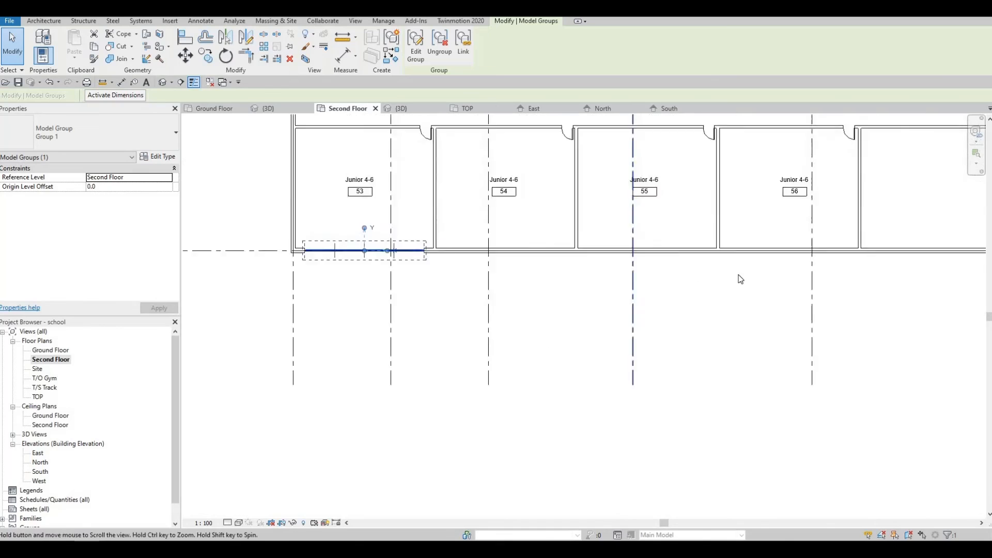
scroll(741, 277, "down", 2)
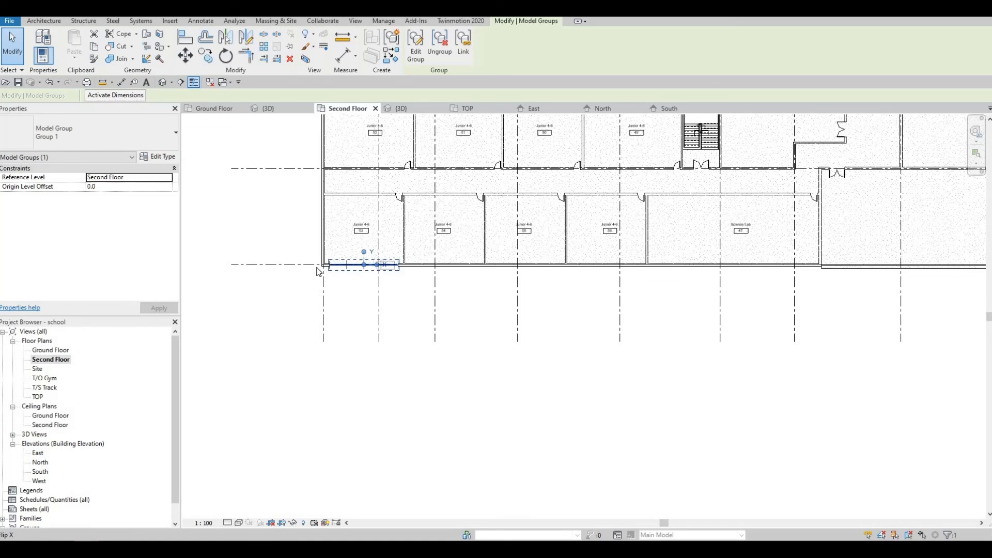
scroll(301, 268, "up", 8)
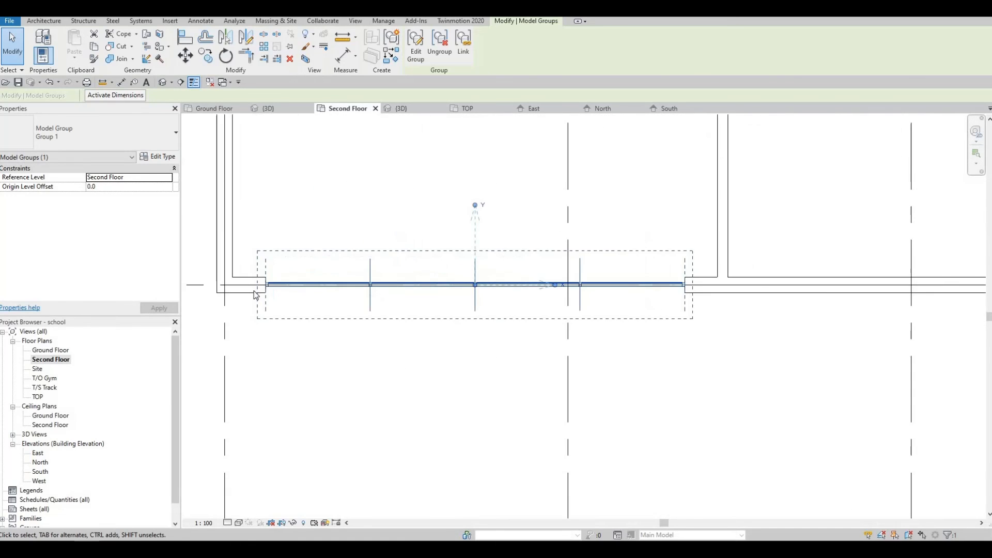
scroll(309, 276, "down", 8)
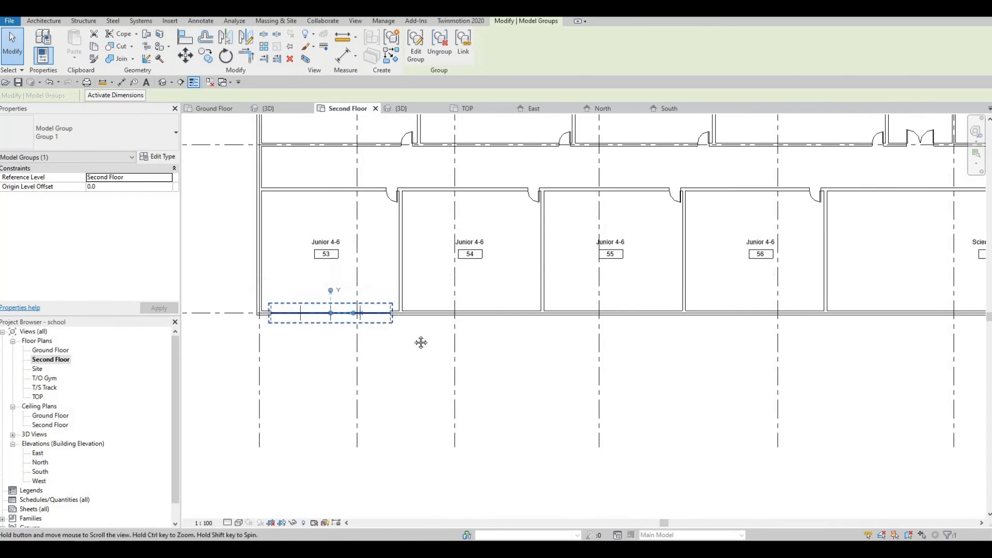
middle_click_drag(362, 327, 378, 330)
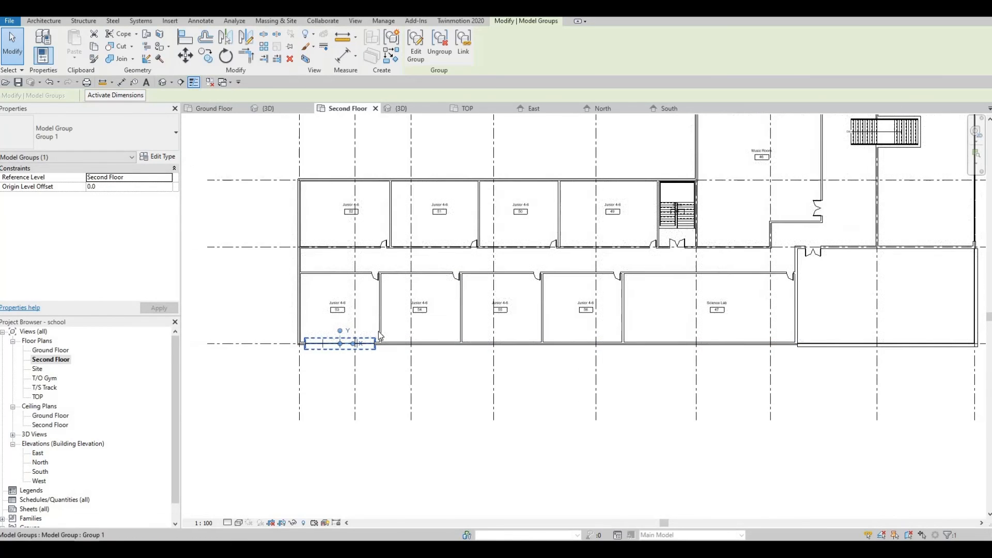